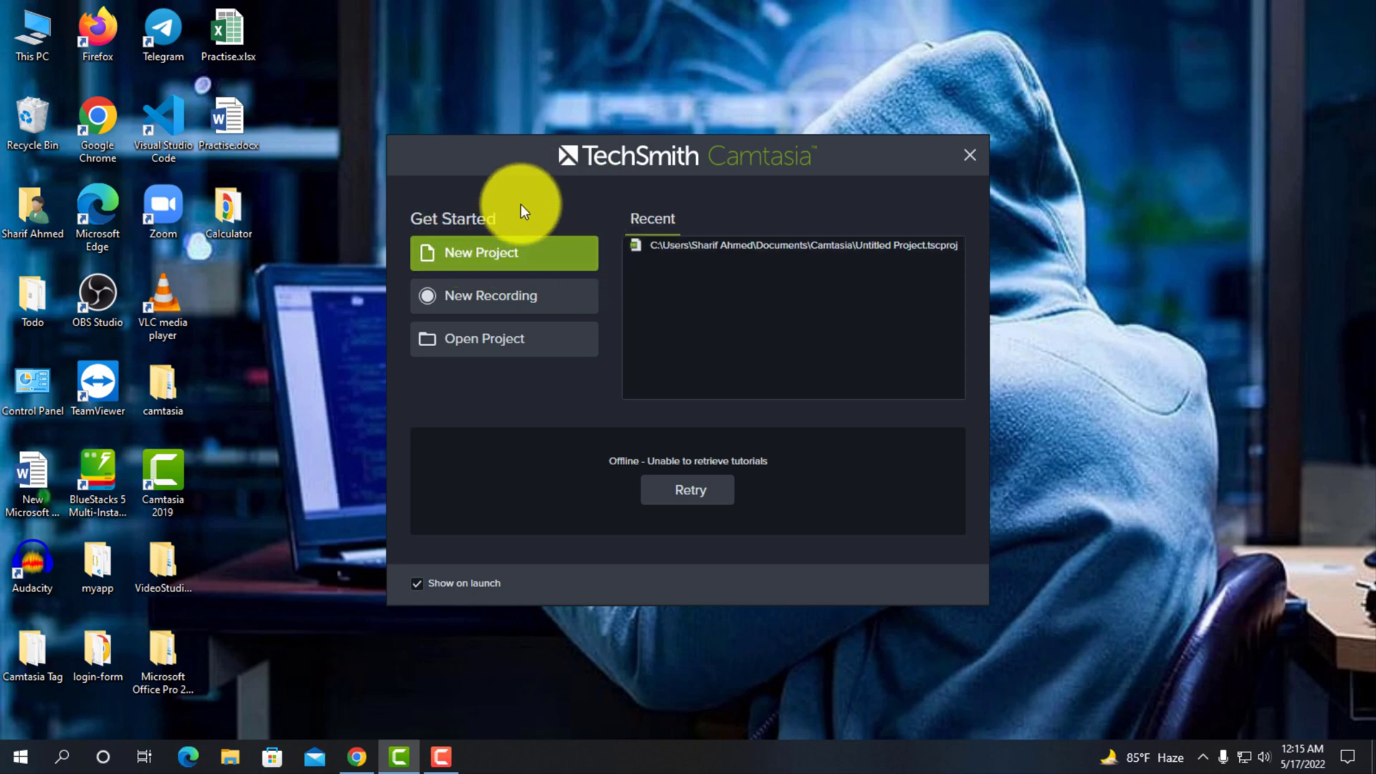
- Create a new project and view the asset folders in the Camtasia 2019 library
click(489, 255)
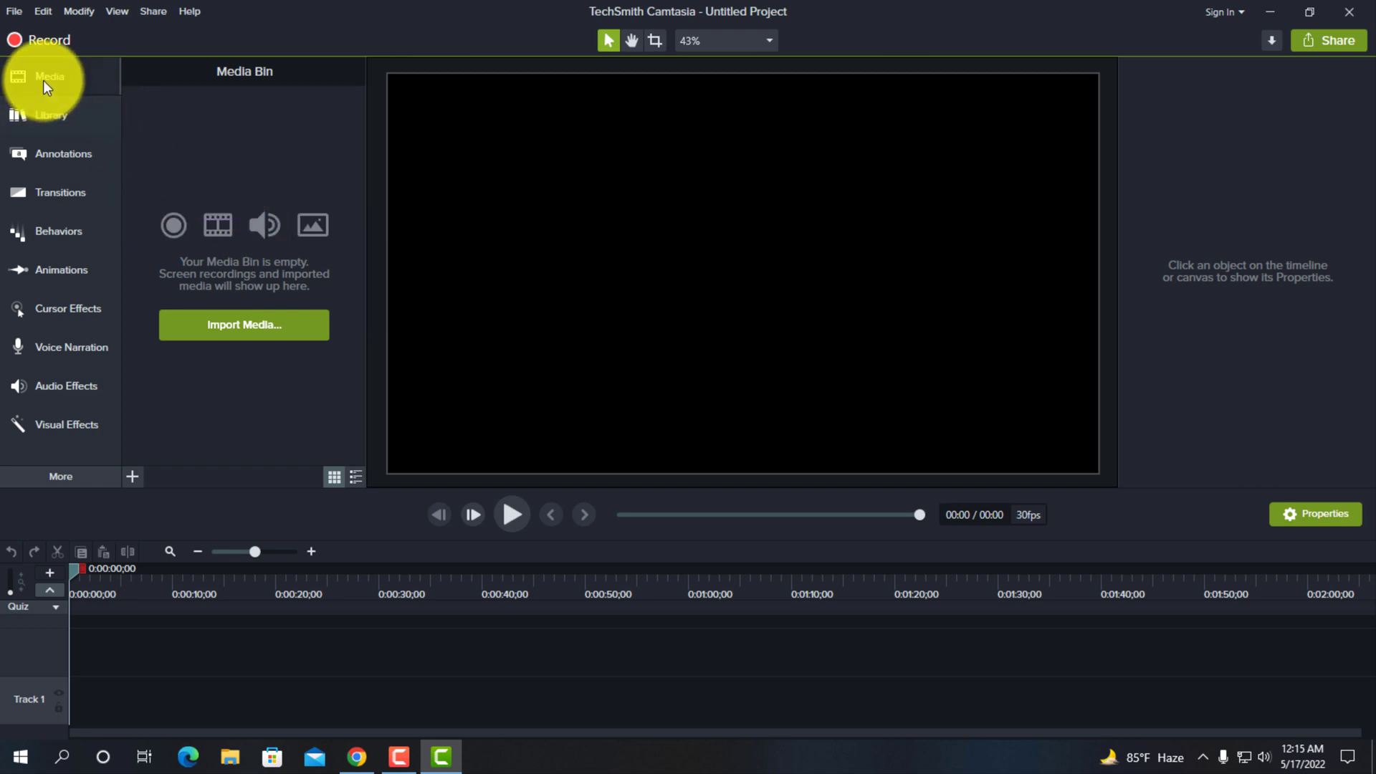
click(50, 111)
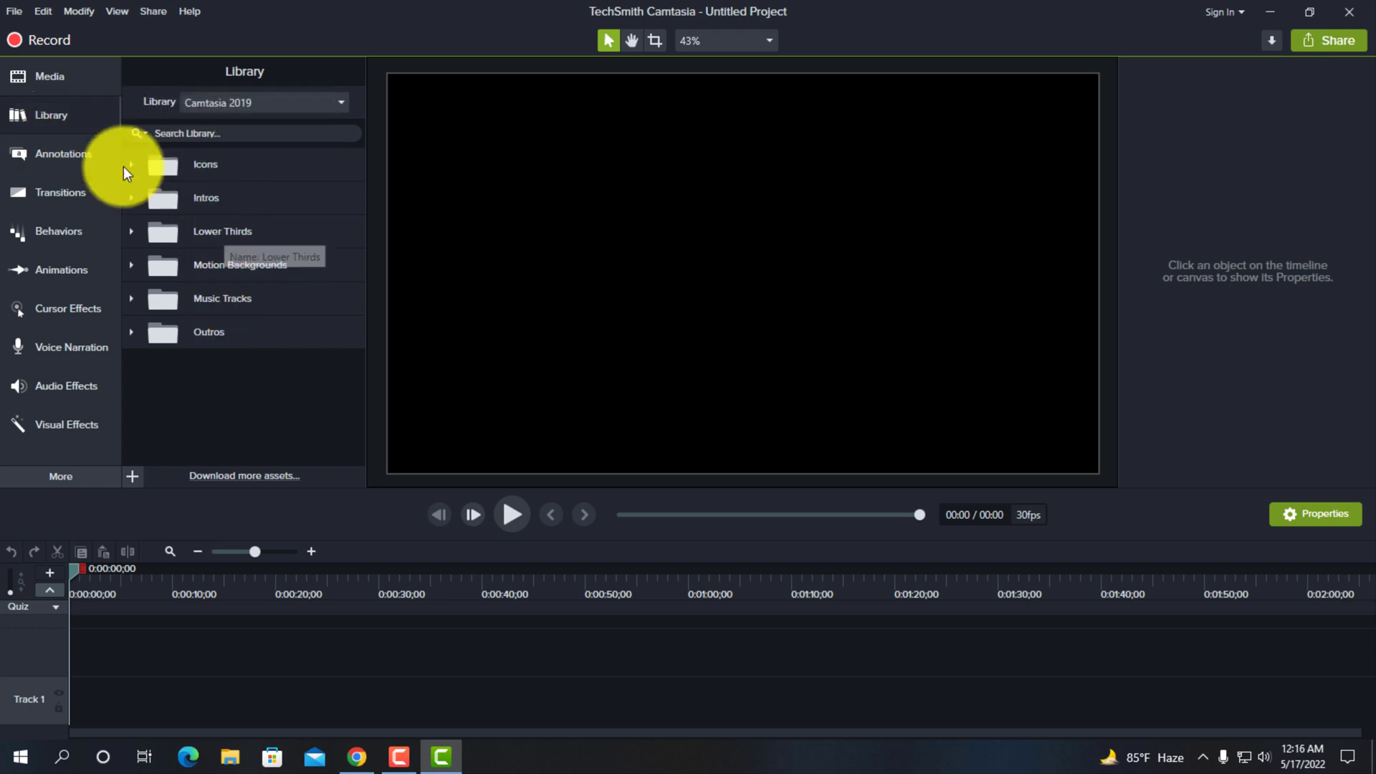
click(55, 112)
click(53, 113)
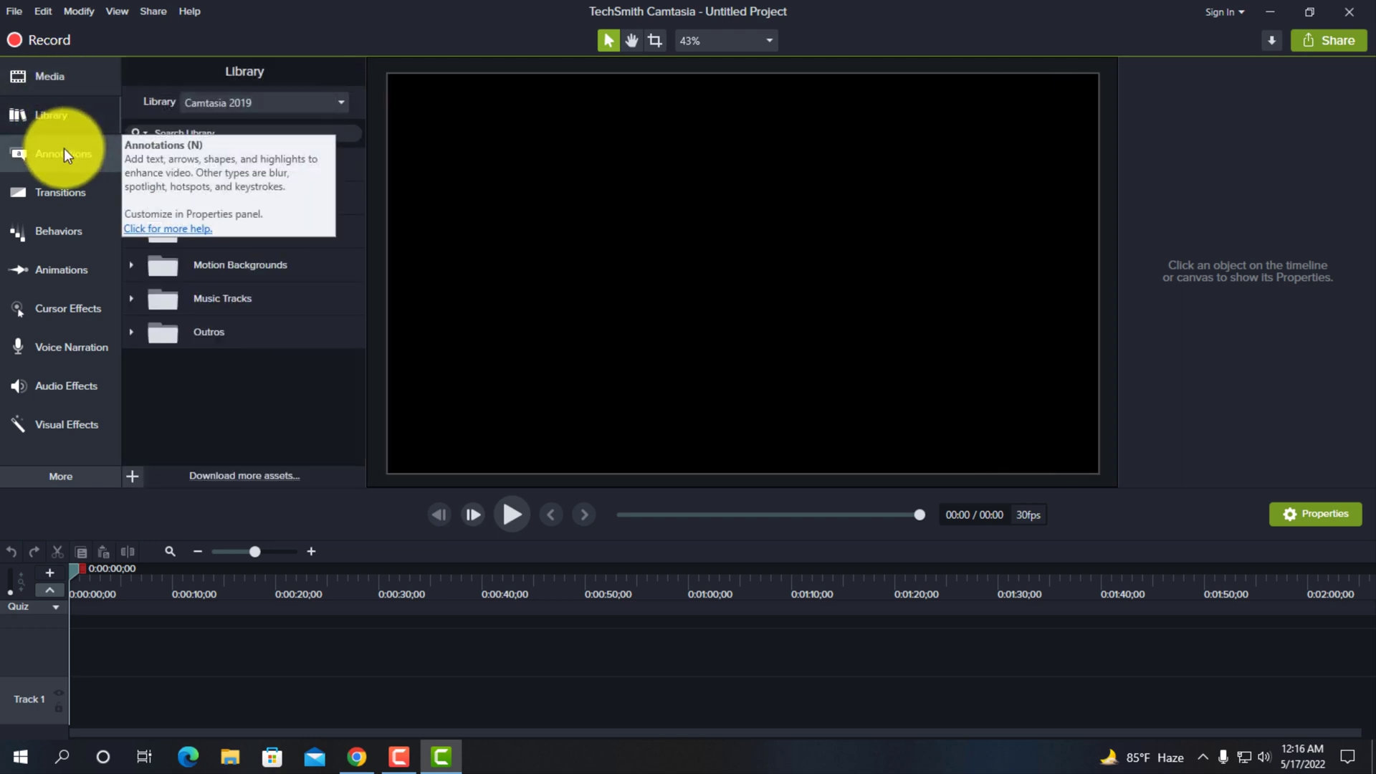
- Import the recording Rec 05-14-22_001.trec from the Camtasia folder in Documents into the Media Bin
click(46, 87)
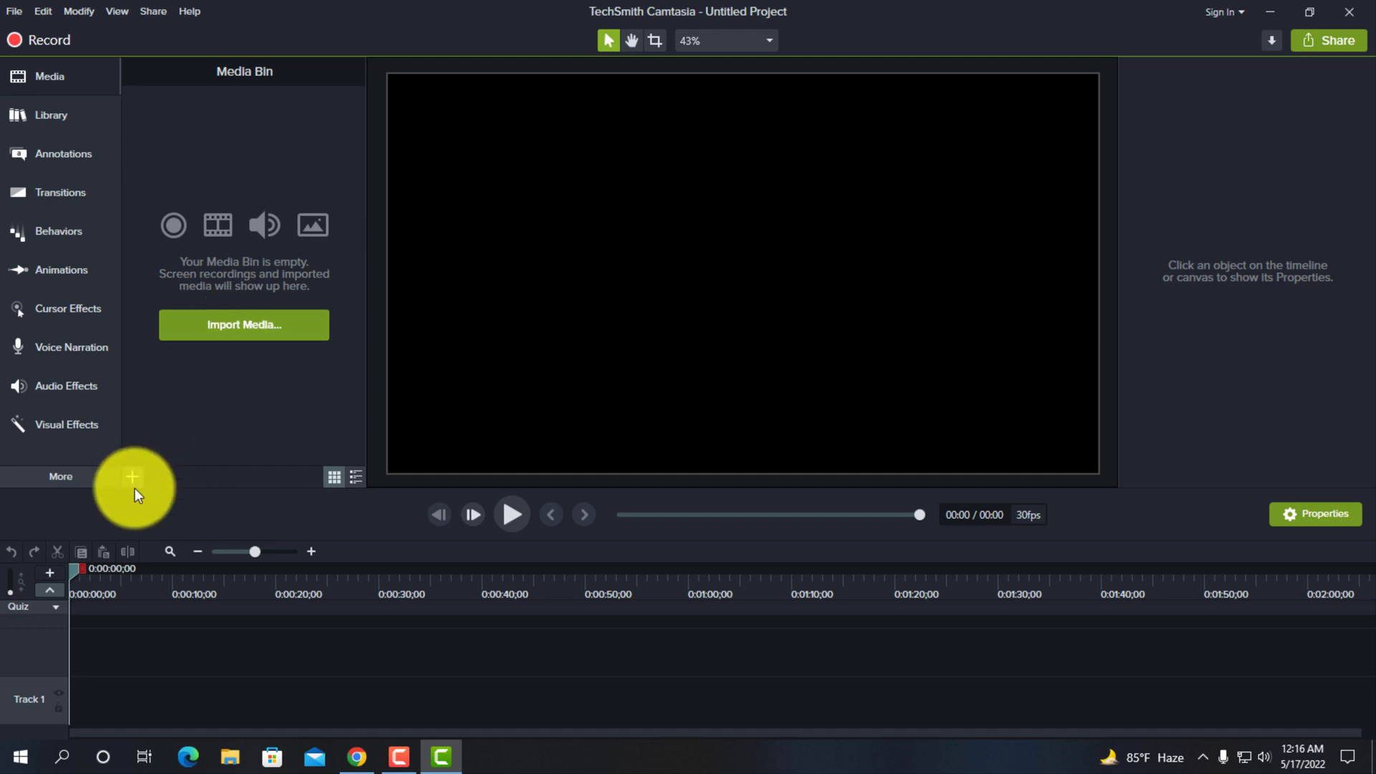
click(216, 325)
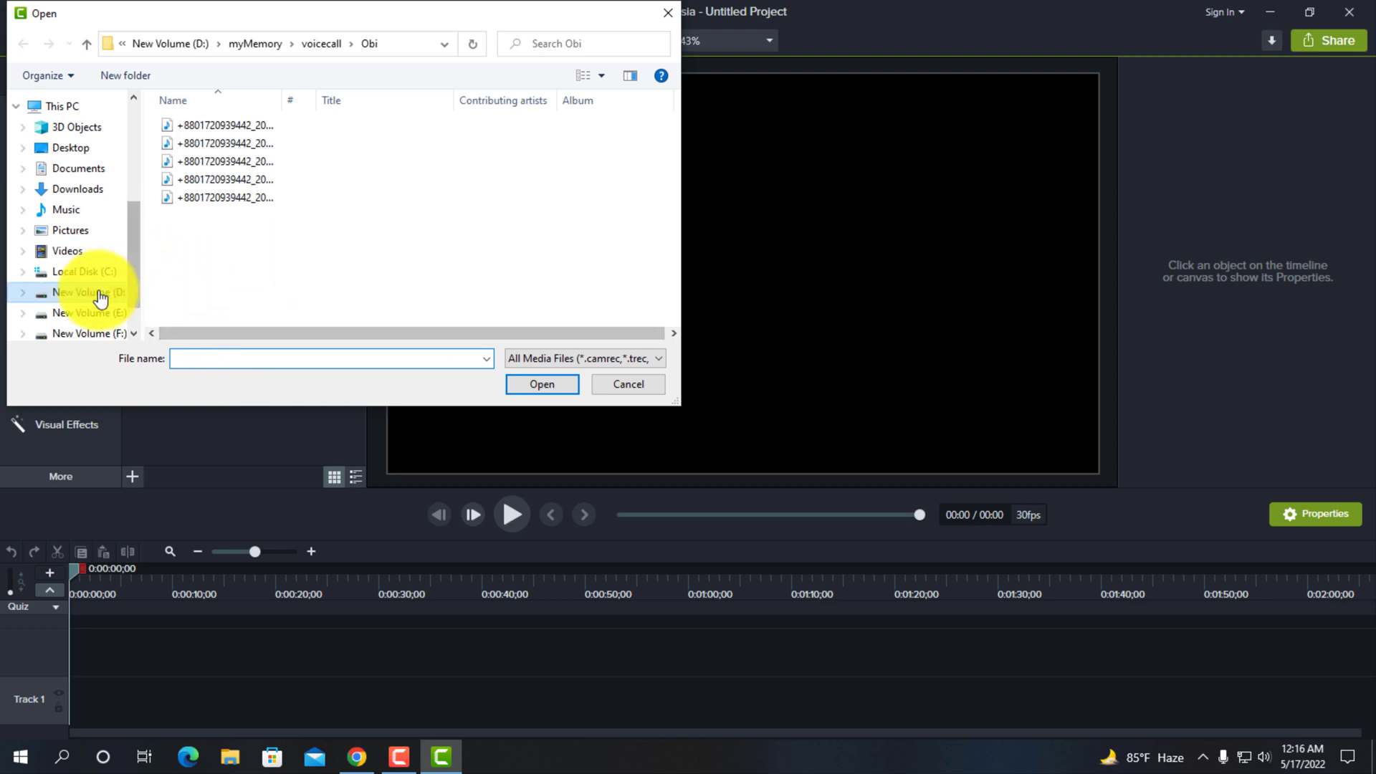
click(82, 189)
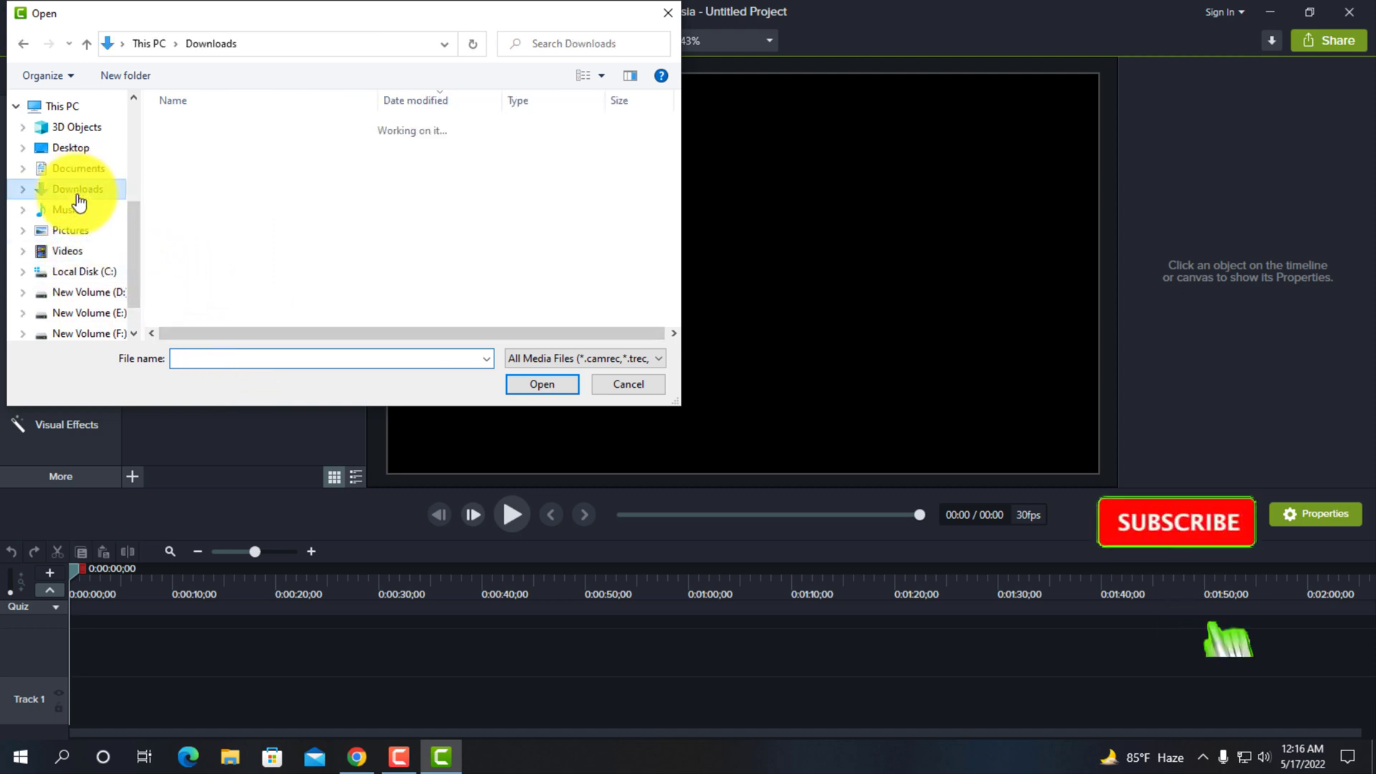
click(79, 169)
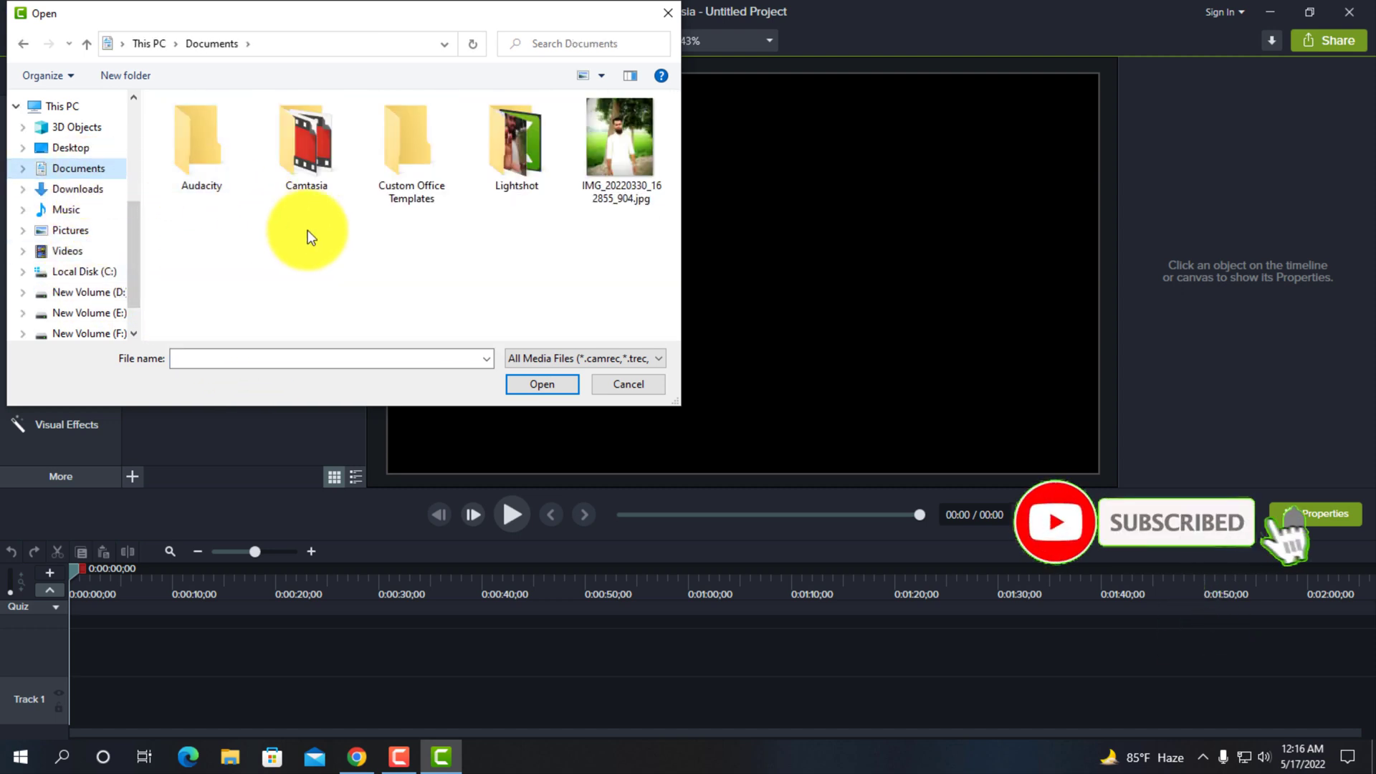
double_click(304, 156)
scroll(305, 232, down, 5)
scroll(305, 233, down, 7)
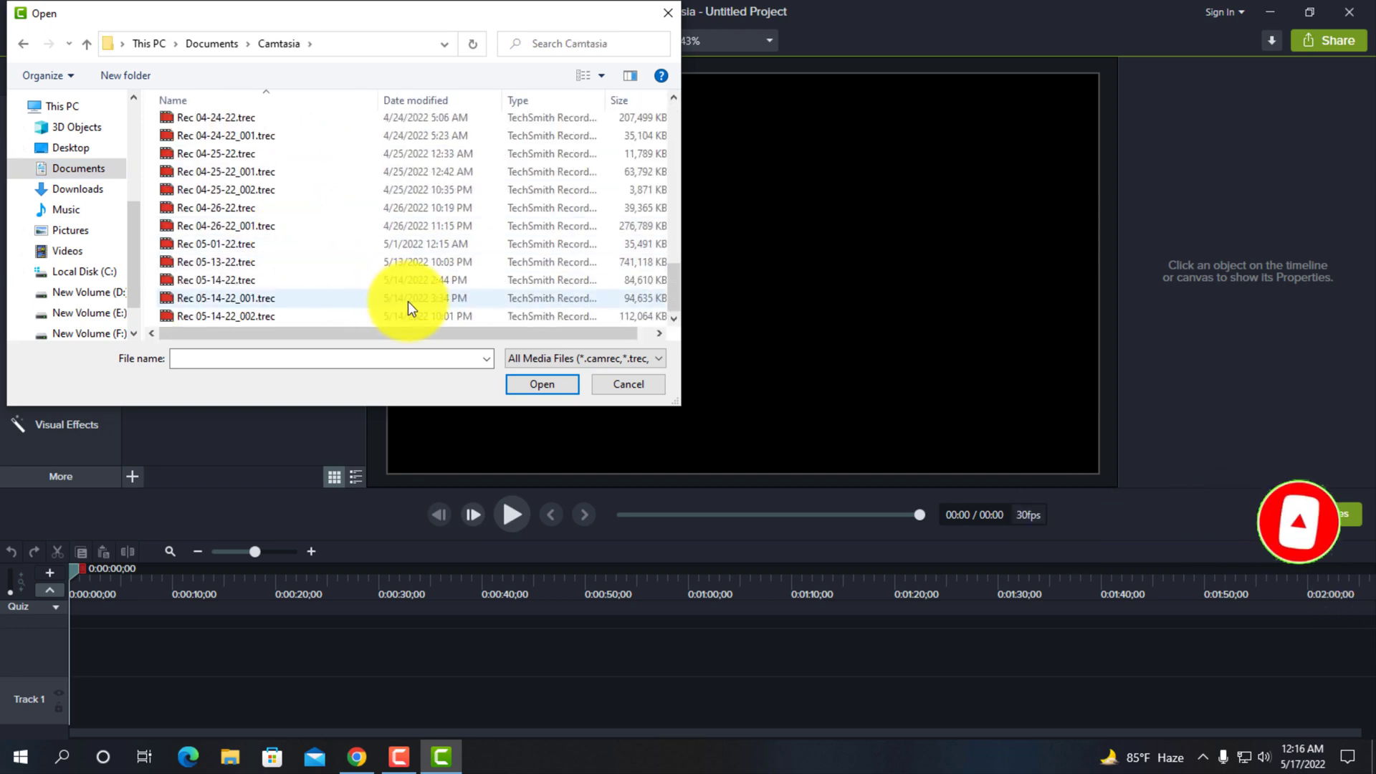
click(390, 297)
double_click(389, 298)
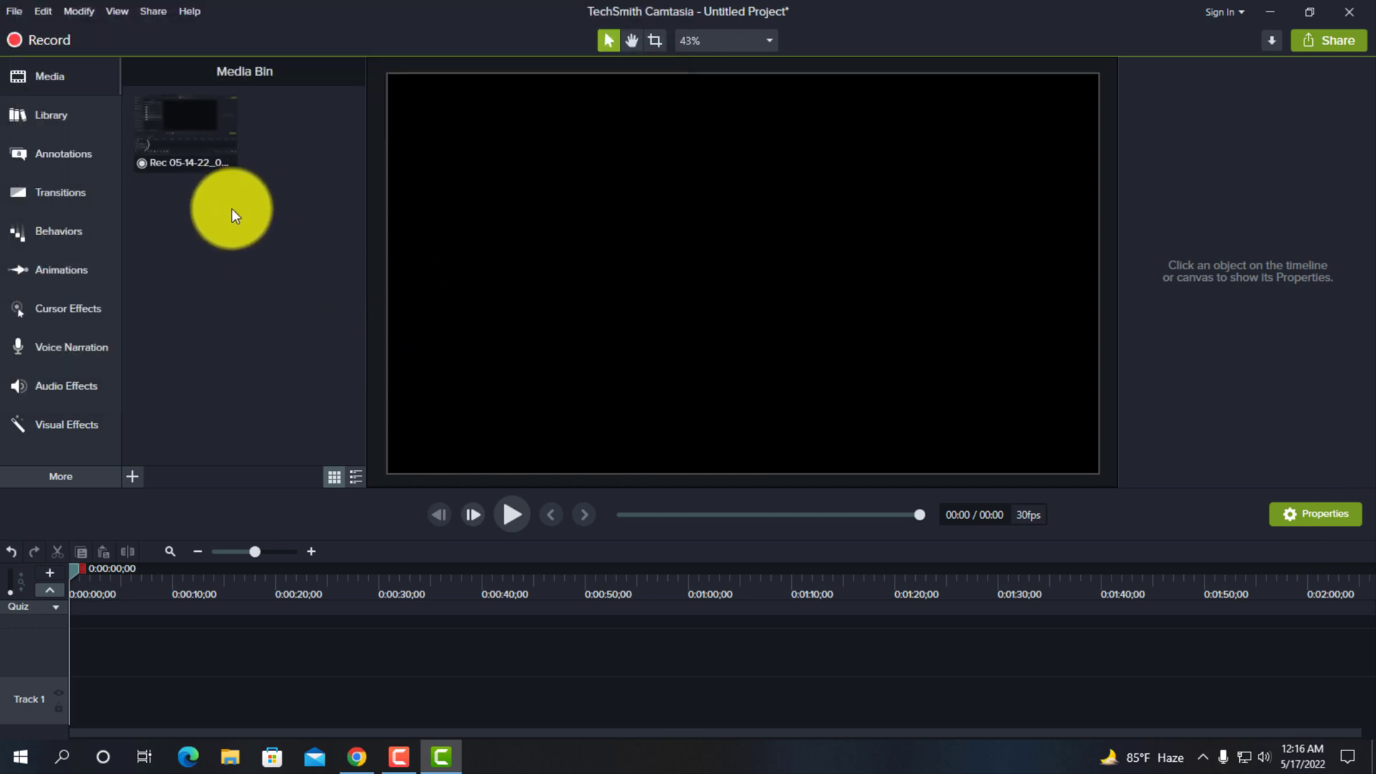
- Import the image seven.png from the All Bangla24 > image folder on drive D into the Media Bin
click(133, 478)
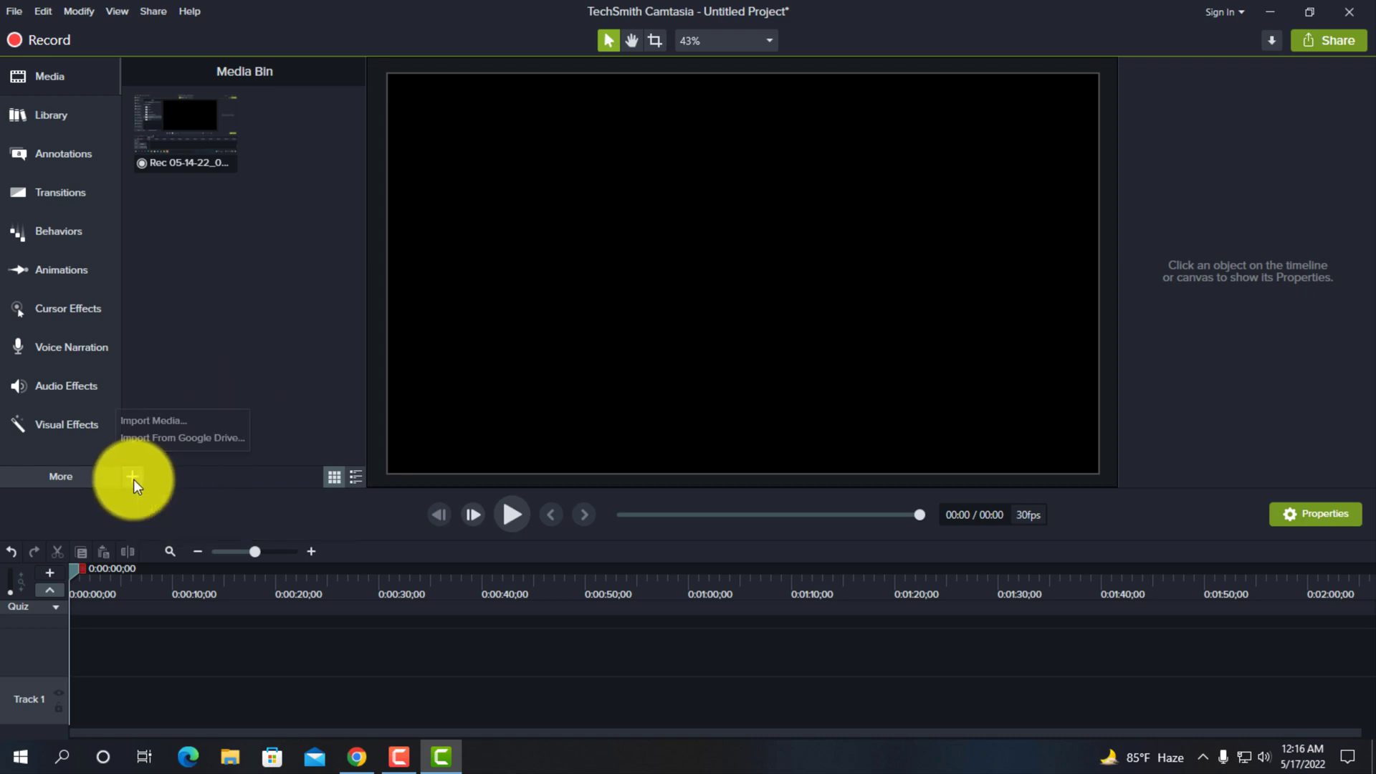
click(160, 420)
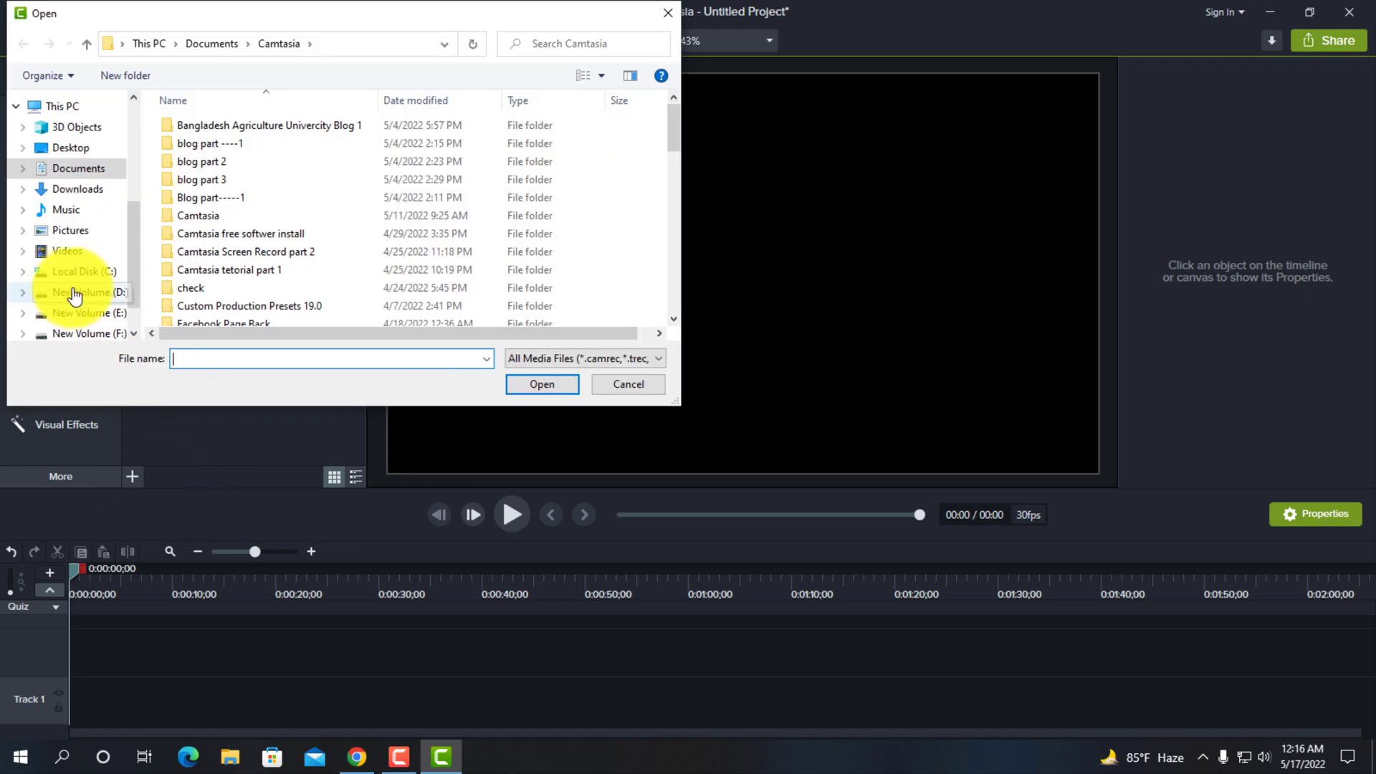
click(87, 292)
double_click(227, 180)
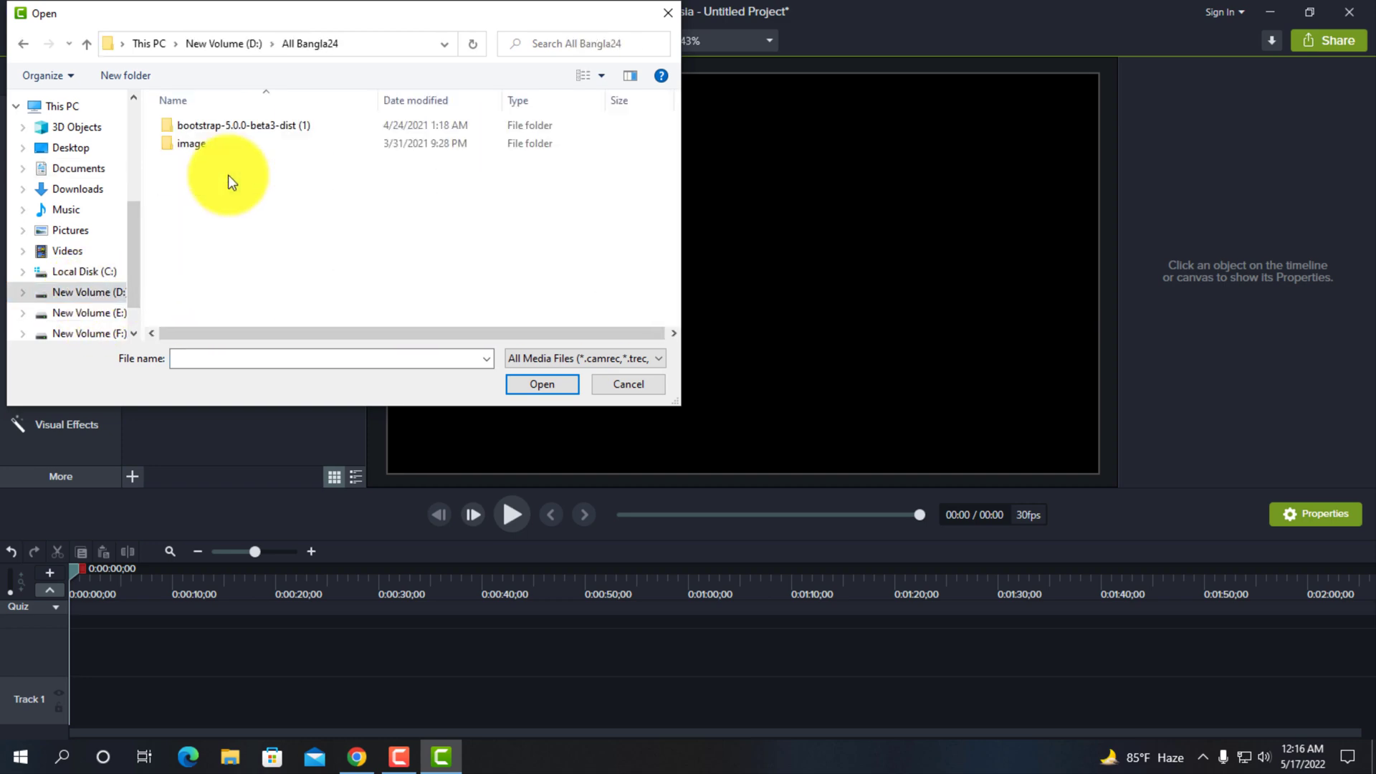
double_click(230, 148)
scroll(511, 196, down, 3)
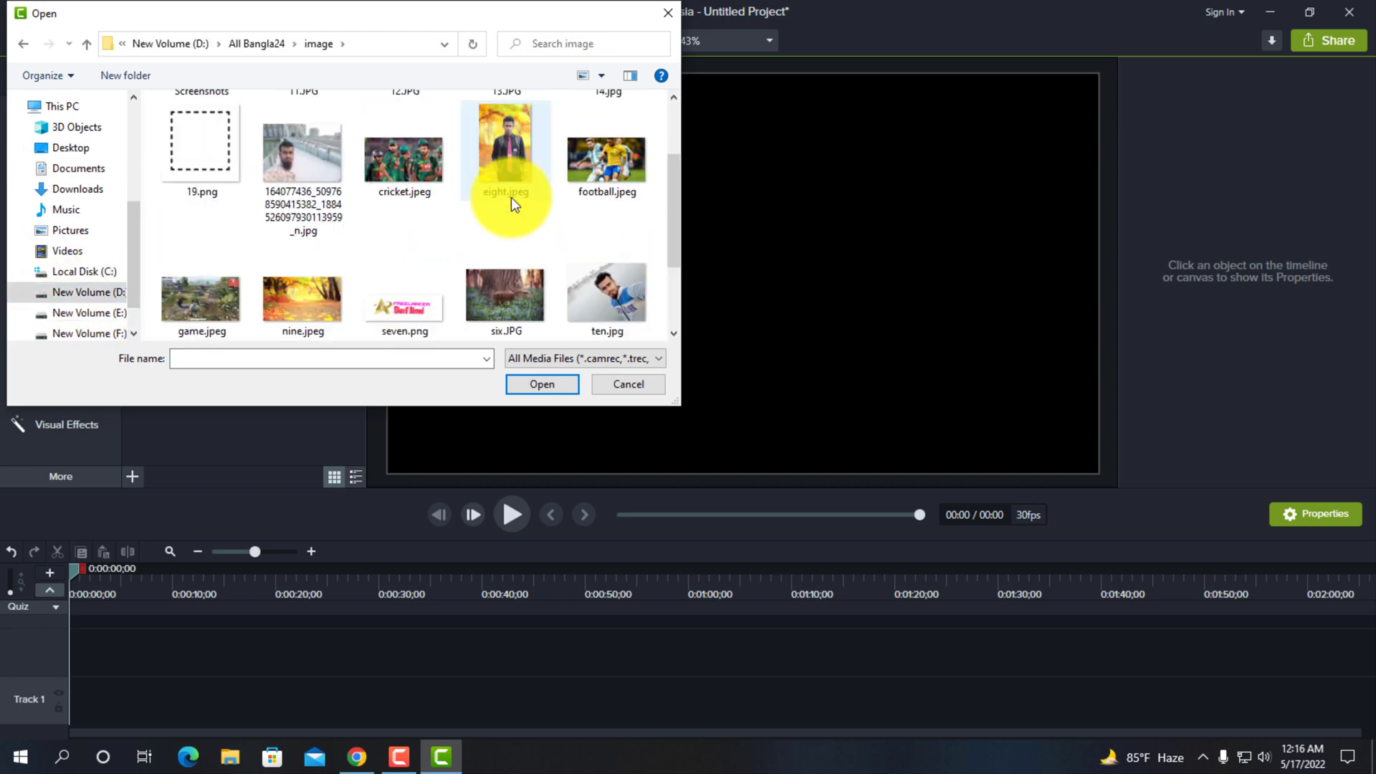
double_click(405, 206)
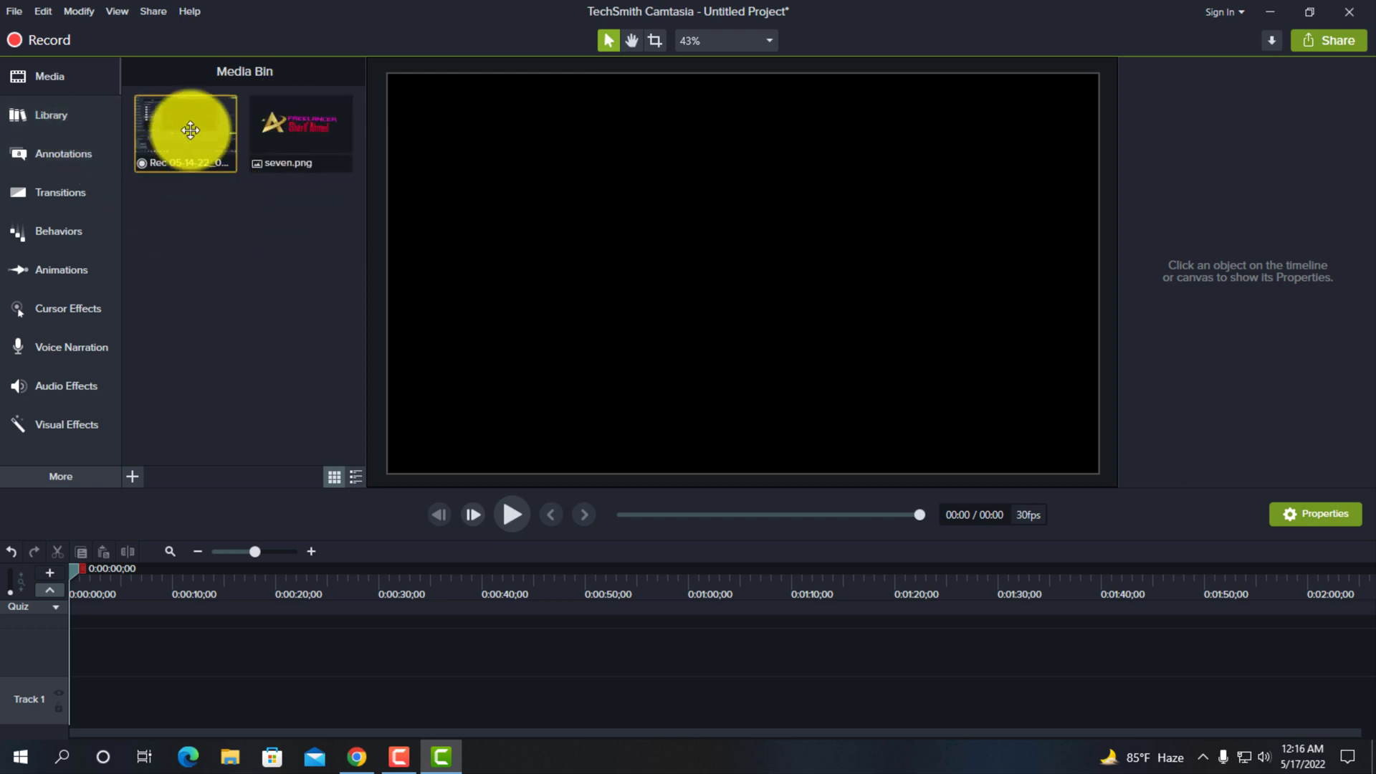
- Add the ripples intro from the library to the start of Track 1 and preview it until its title text shows
click(59, 114)
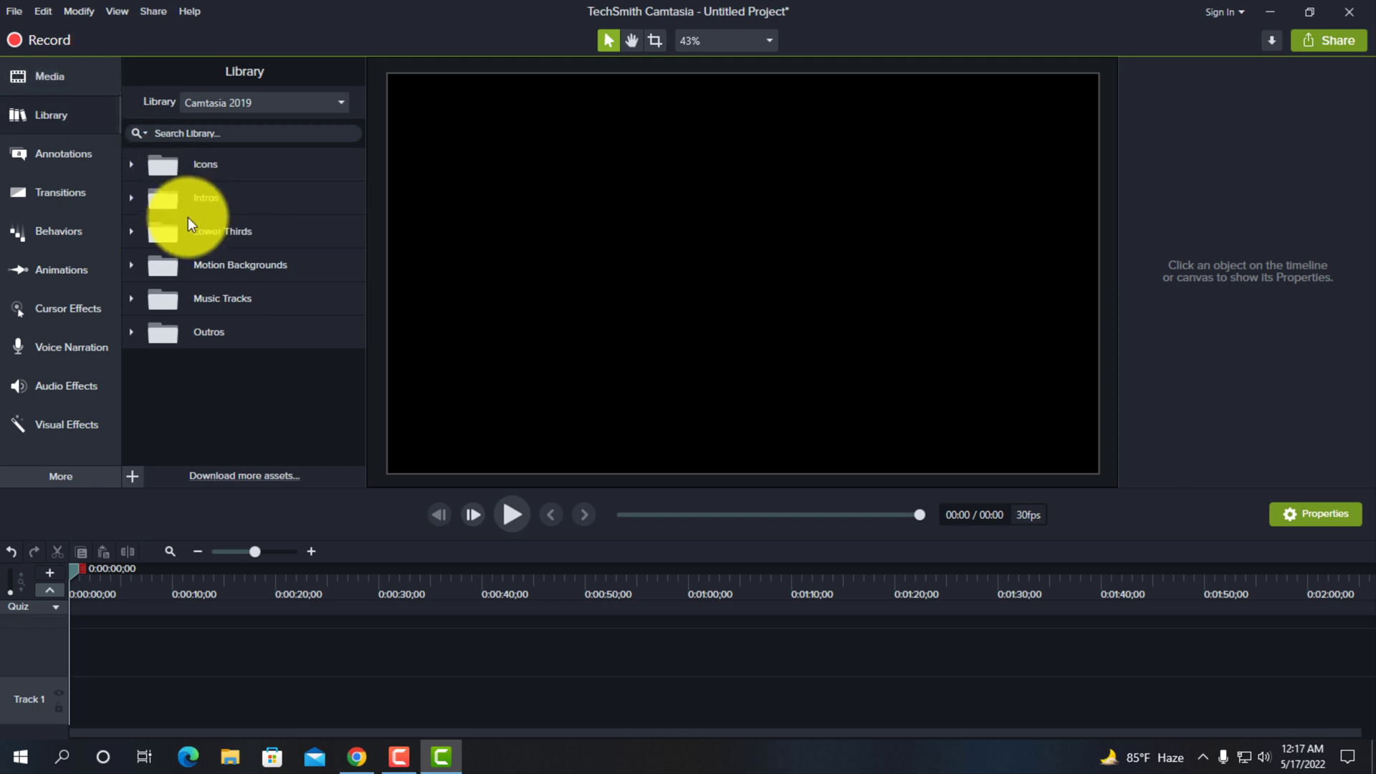
click(136, 199)
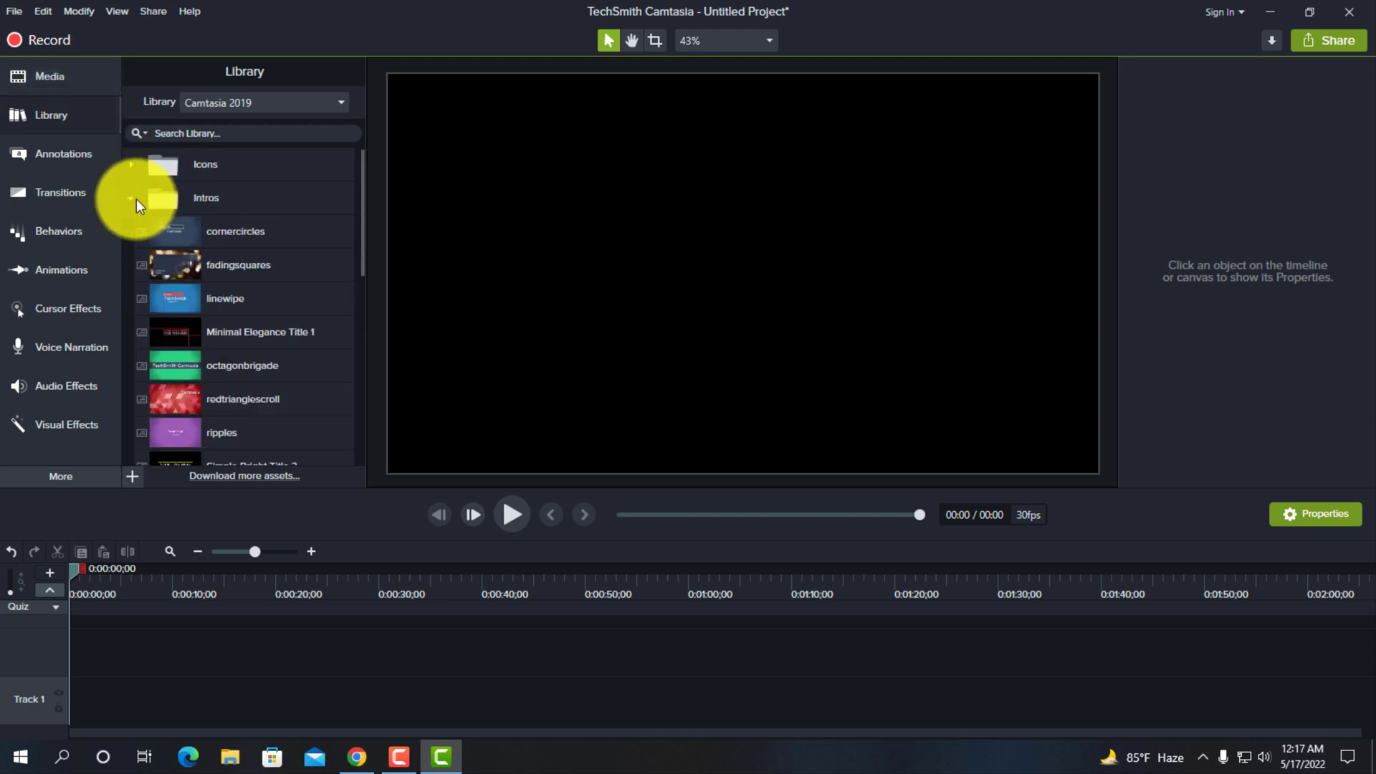
scroll(239, 252, down, 2)
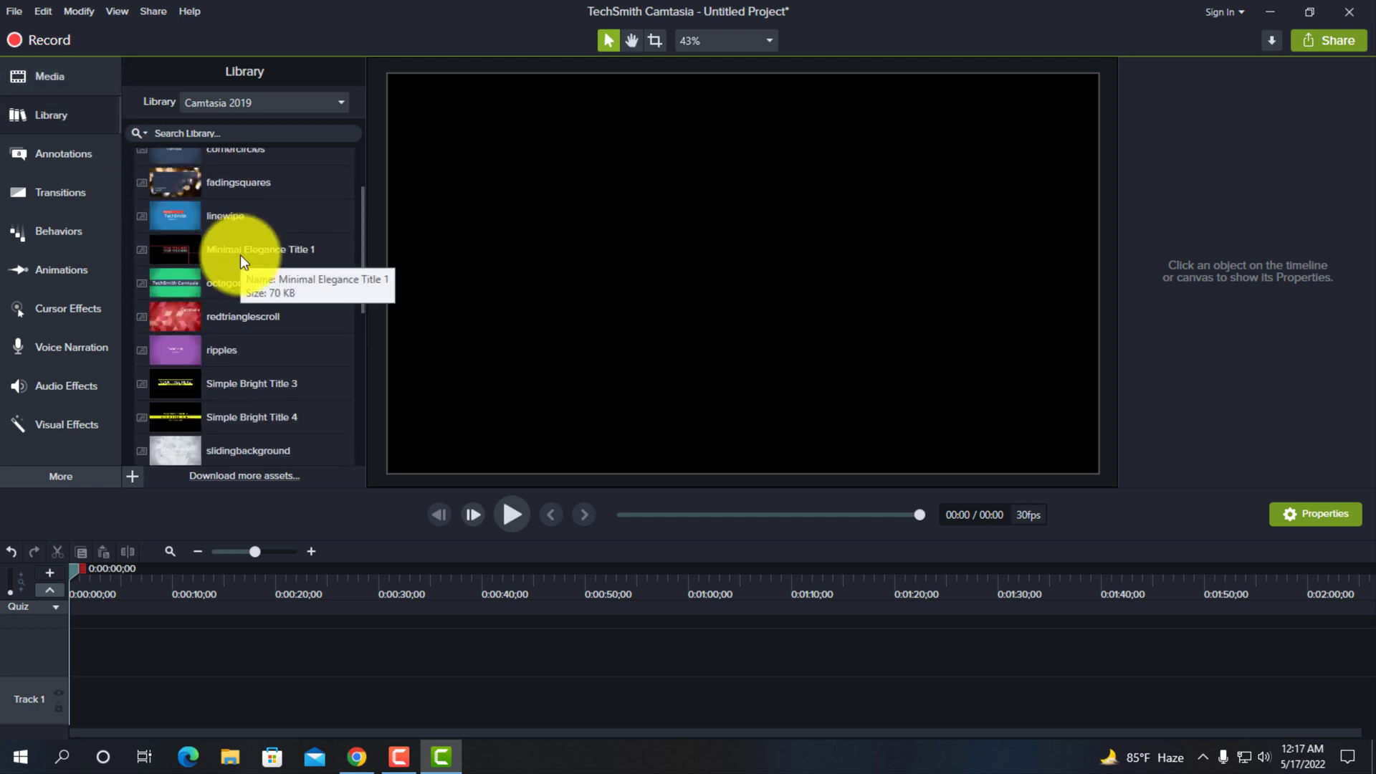
click(225, 349)
drag(225, 348, 73, 708)
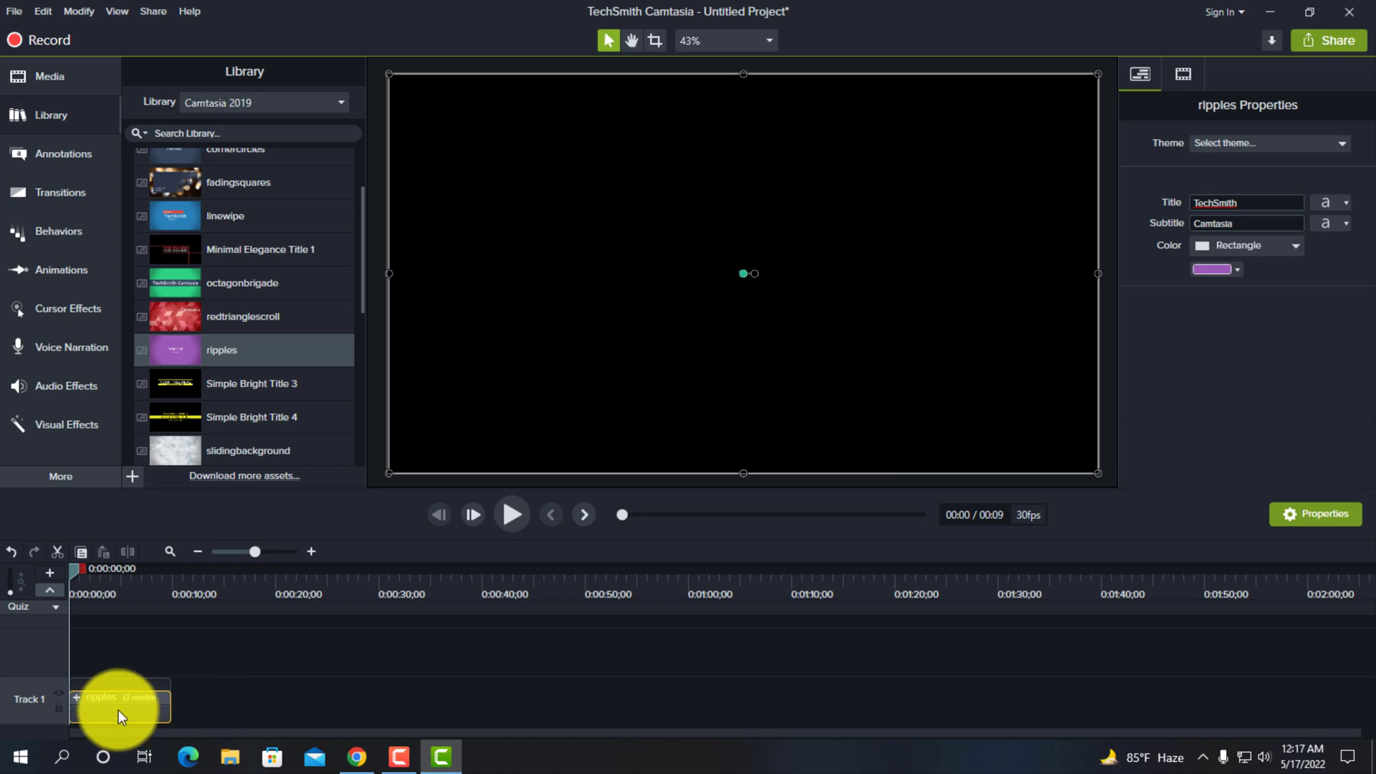
click(505, 514)
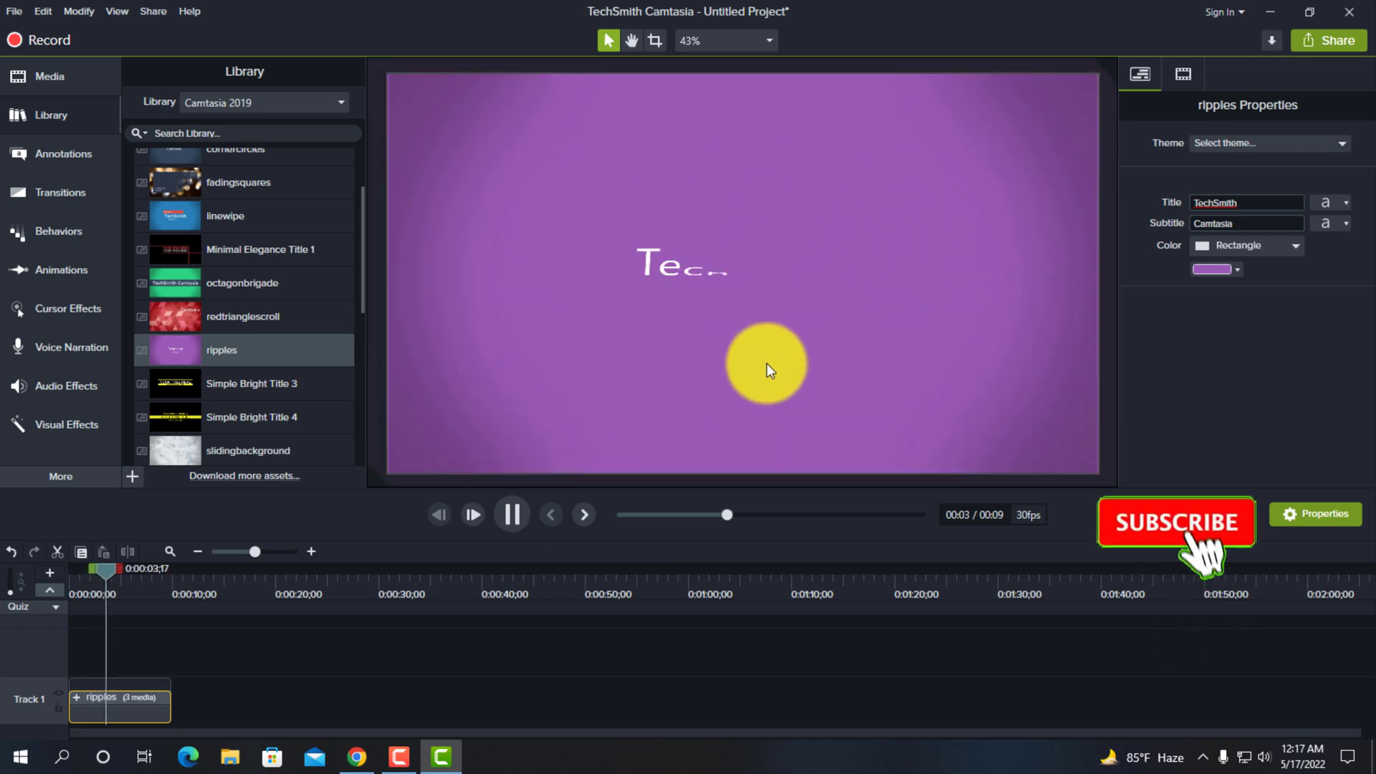
click(513, 507)
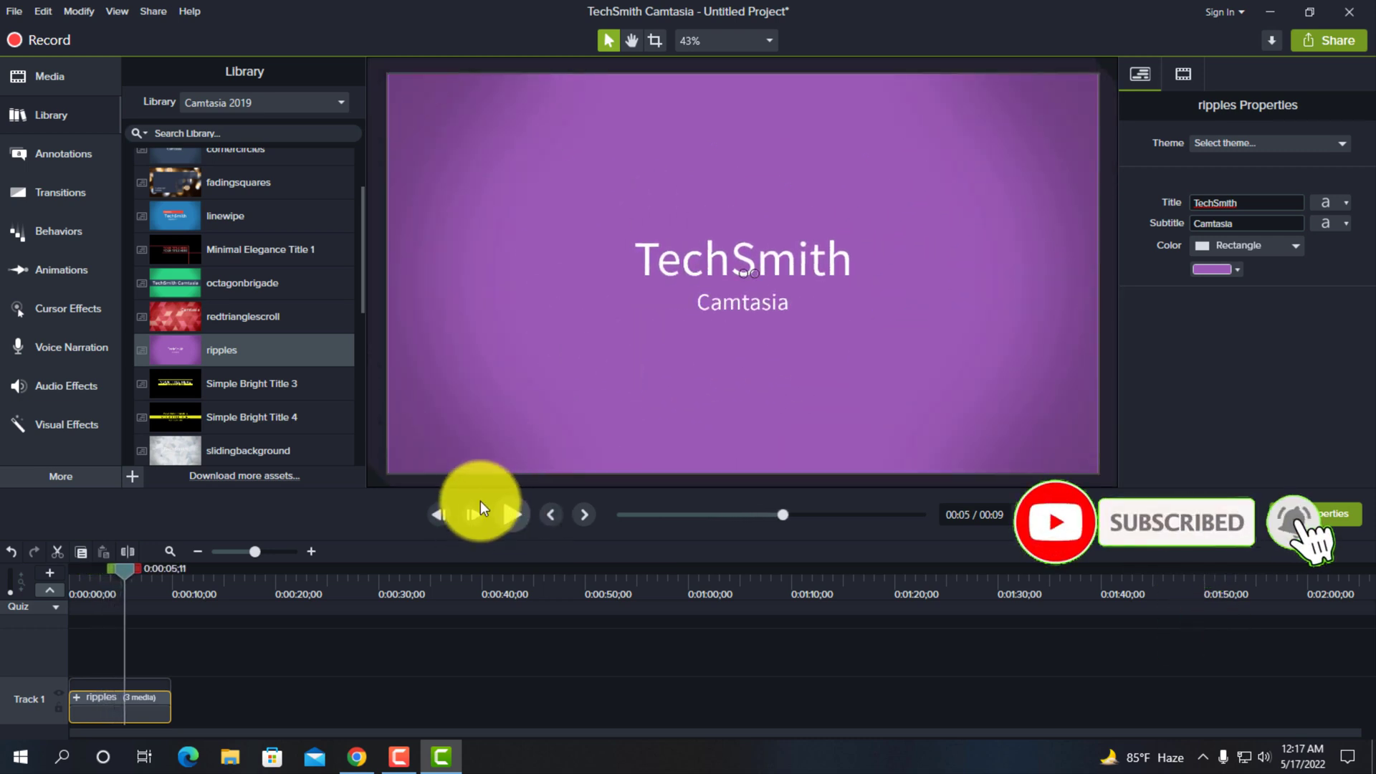
- Set the ripples intro's title to "Video Editing"
double_click(1243, 204)
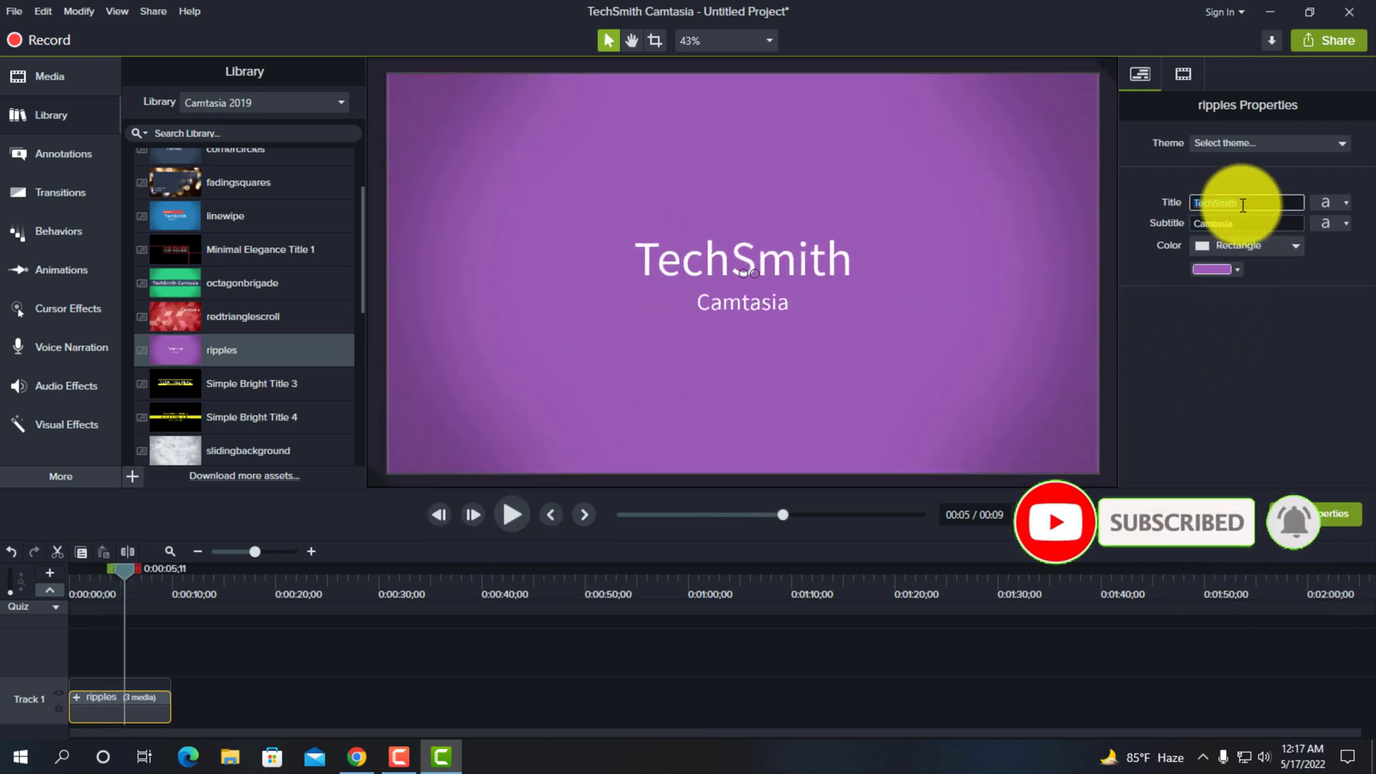
key(BackSpace)
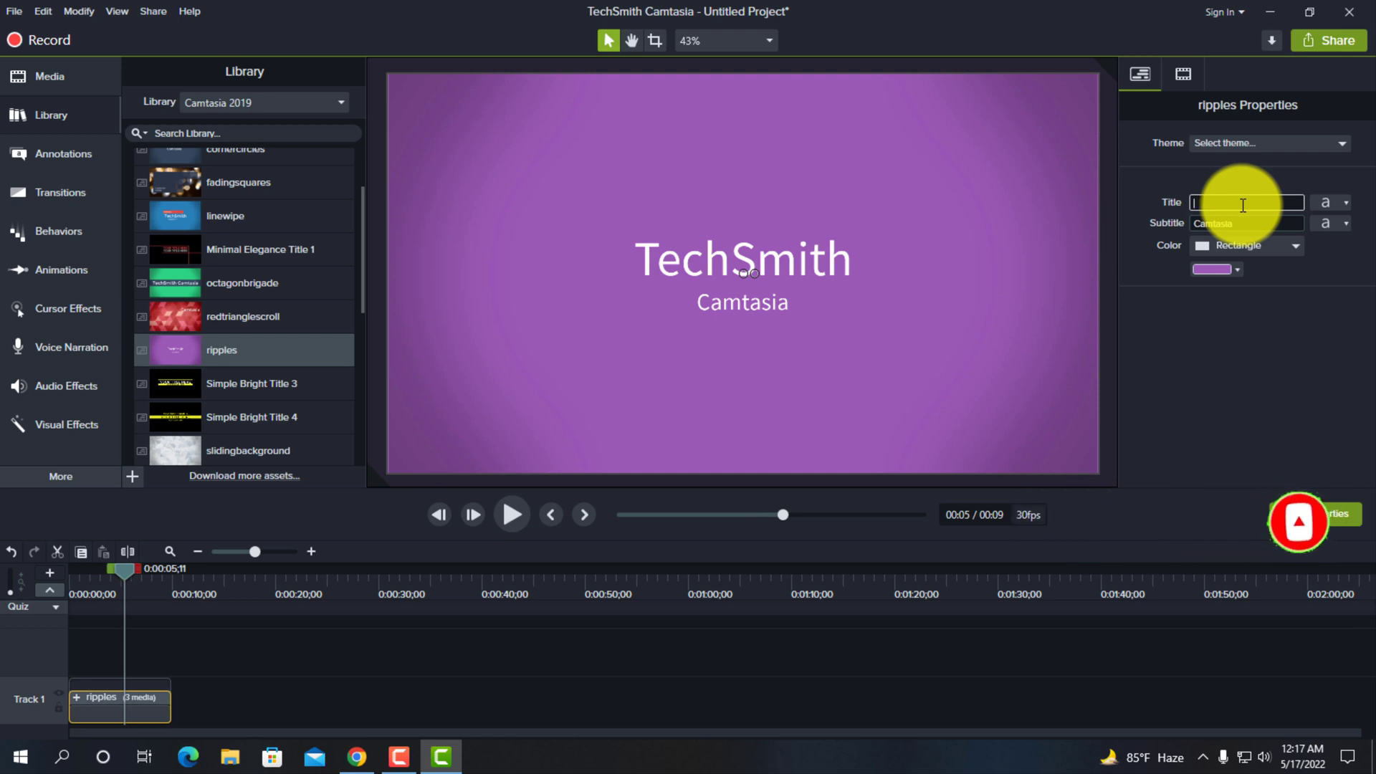
text(Video Edition)
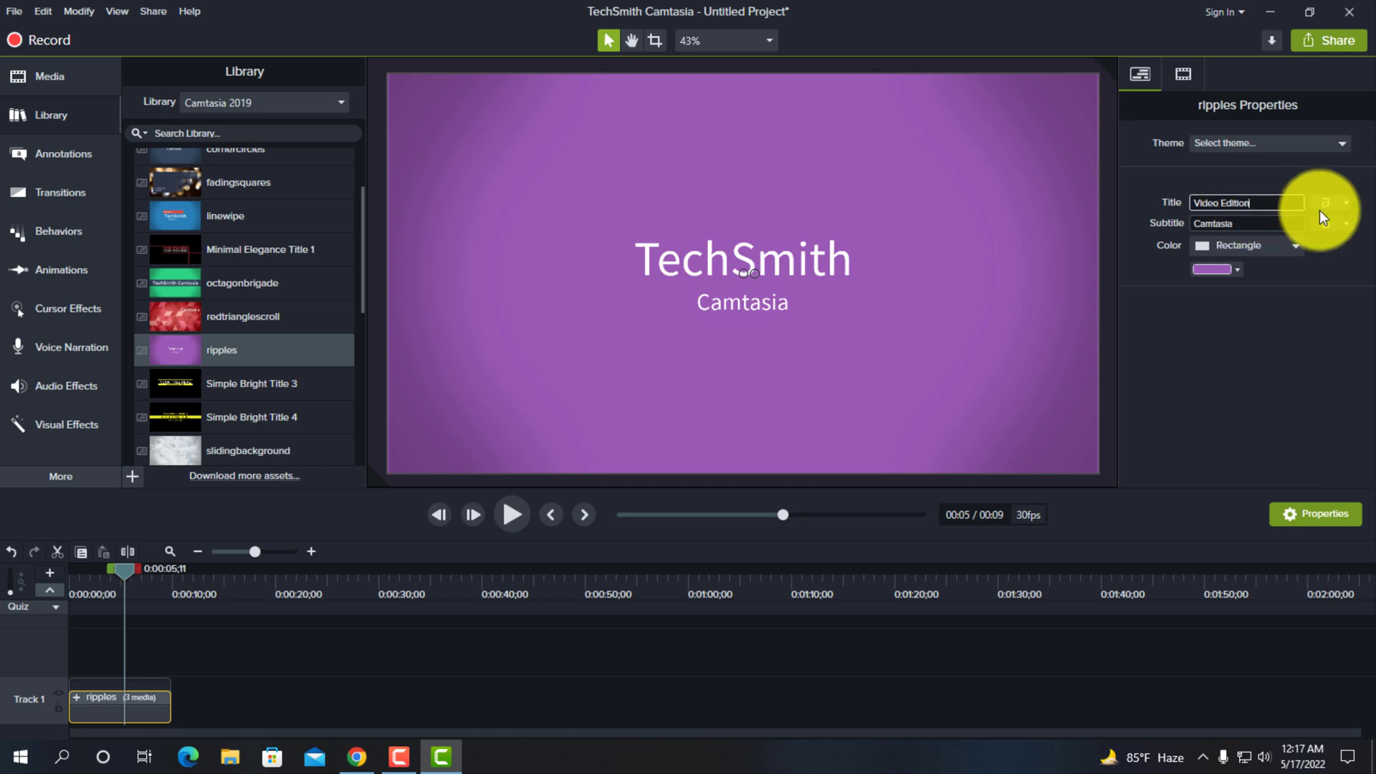
key(BackSpace)
key(BackSpace)
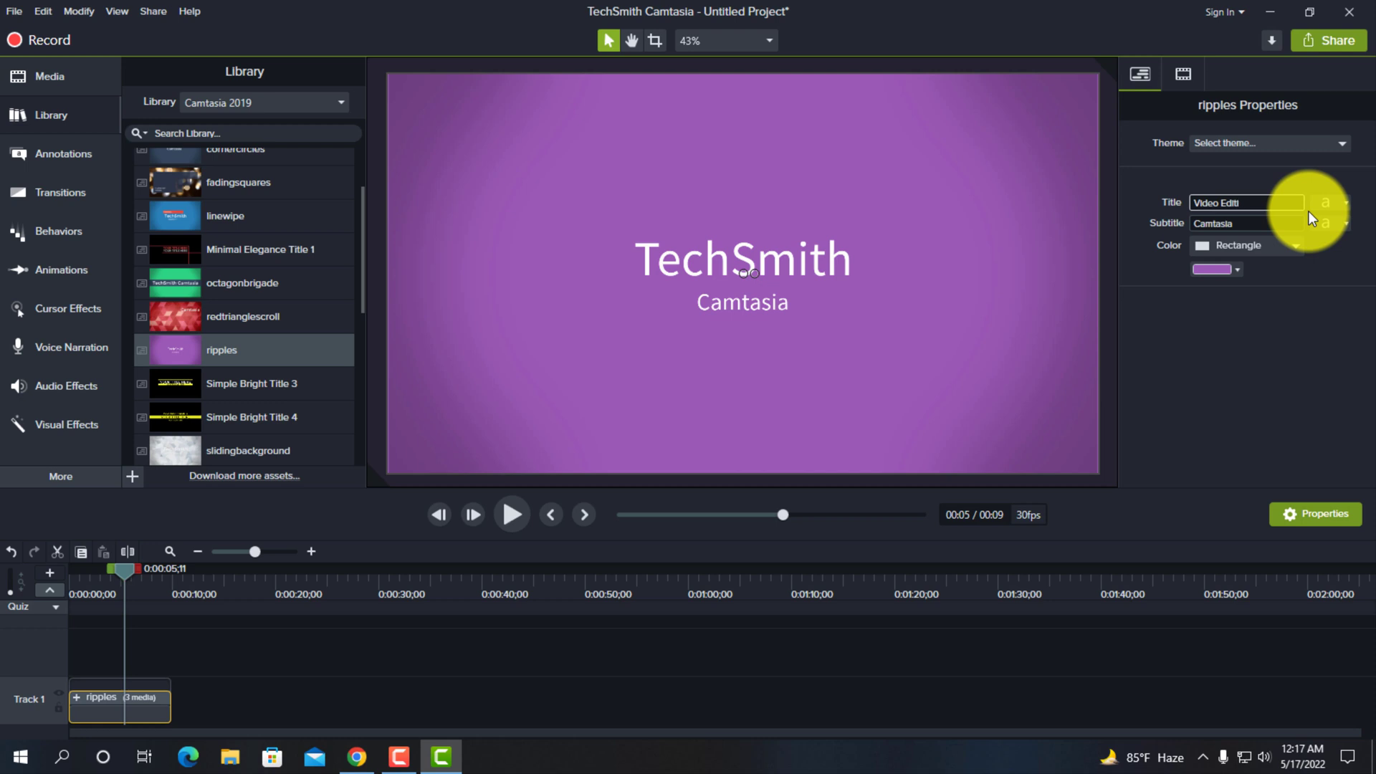
key(BackSpace)
key(BackSpace)
key(BackSpace)
text(iting)
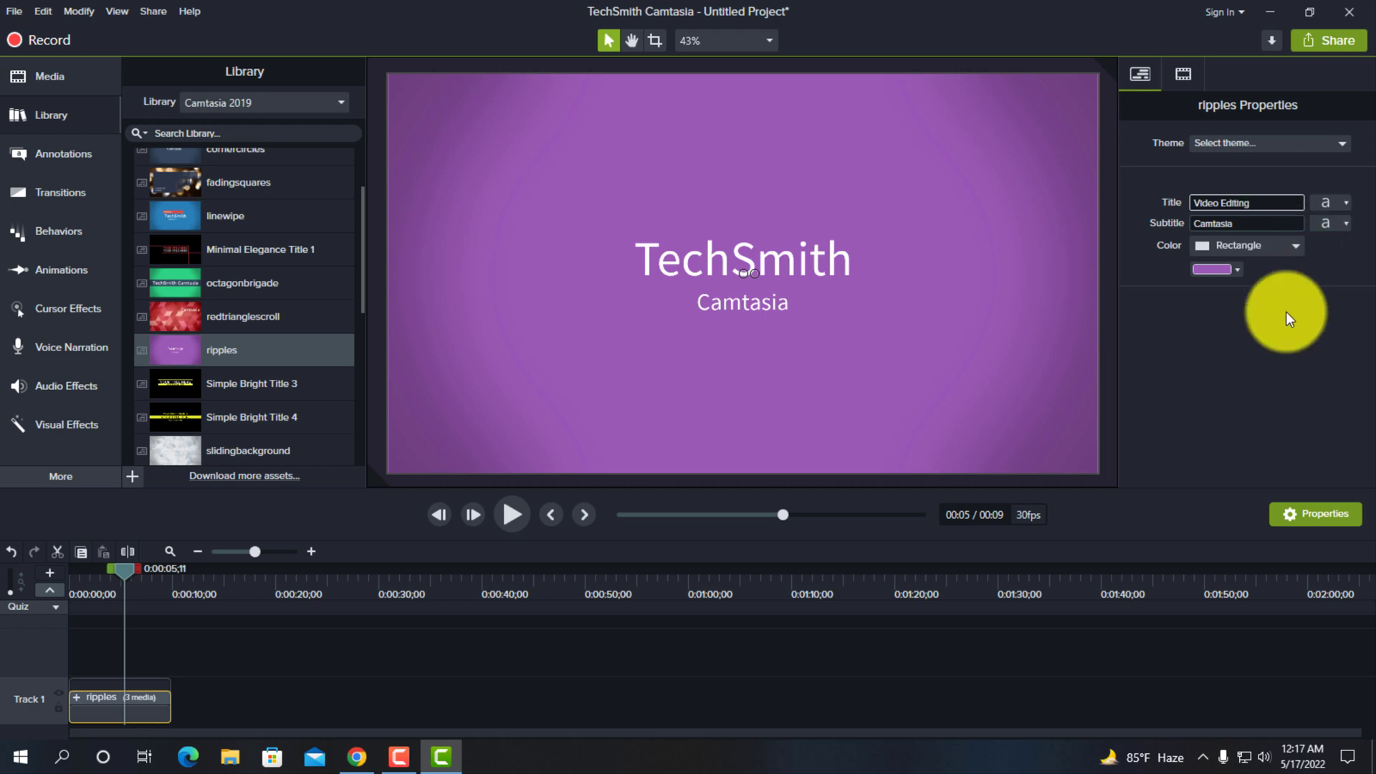
click(1271, 354)
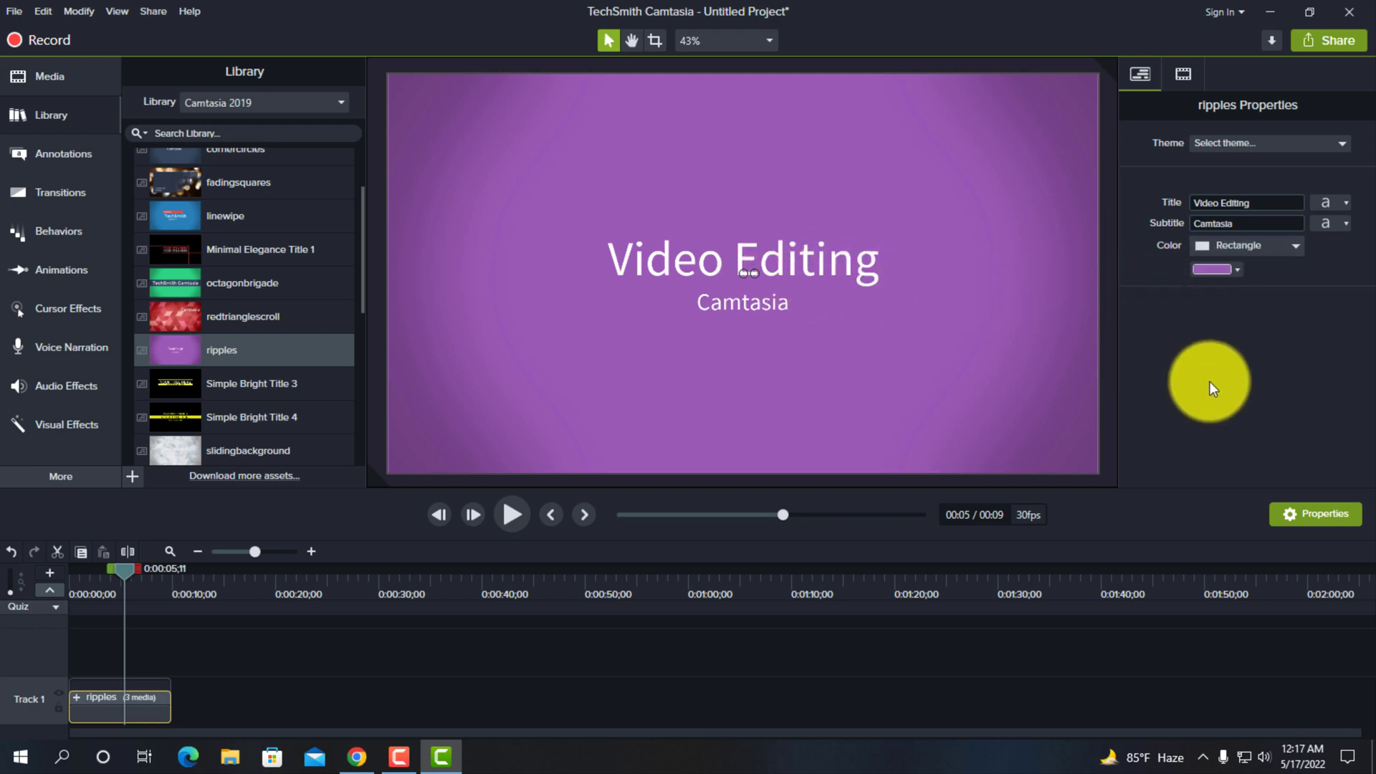
- Clear the ripples intro's subtitle and play back the edited intro
double_click(1240, 224)
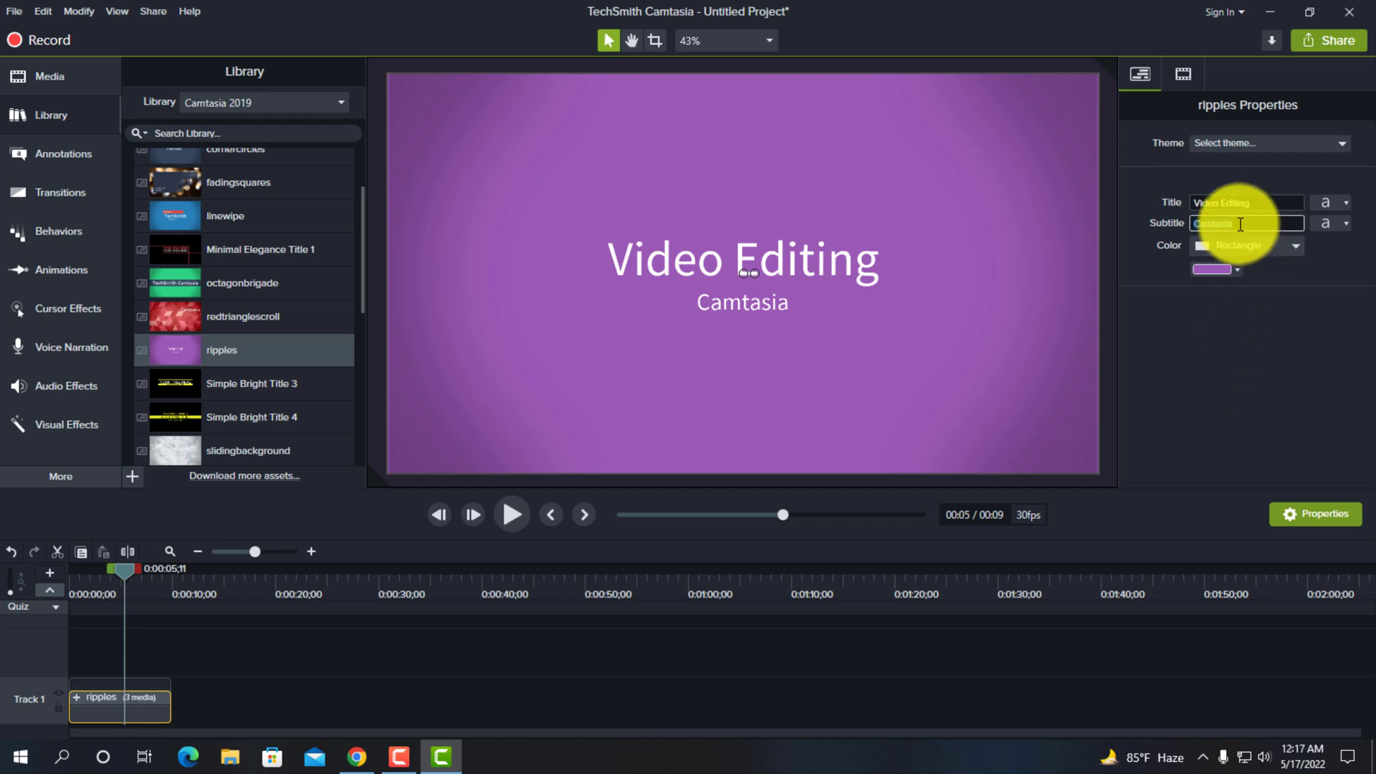
key(BackSpace)
click(1204, 371)
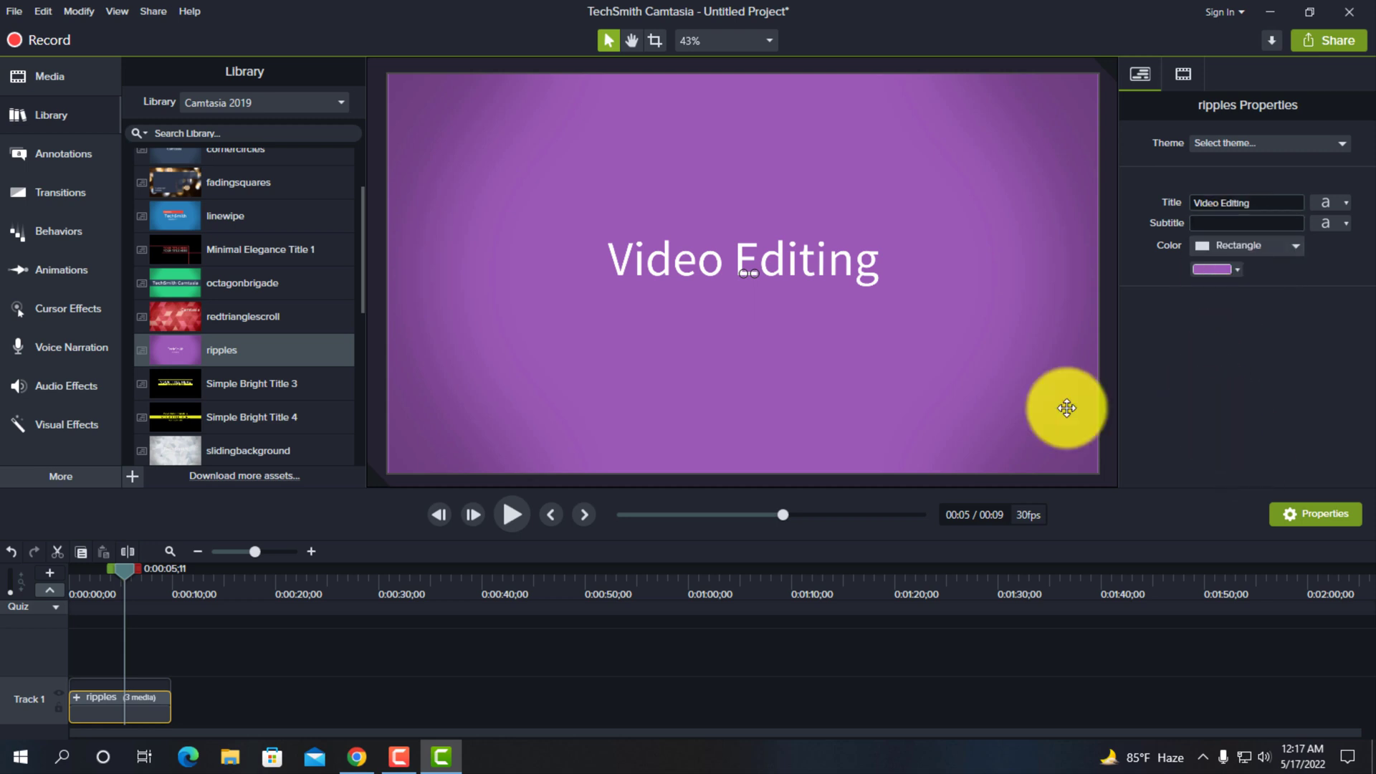
click(507, 518)
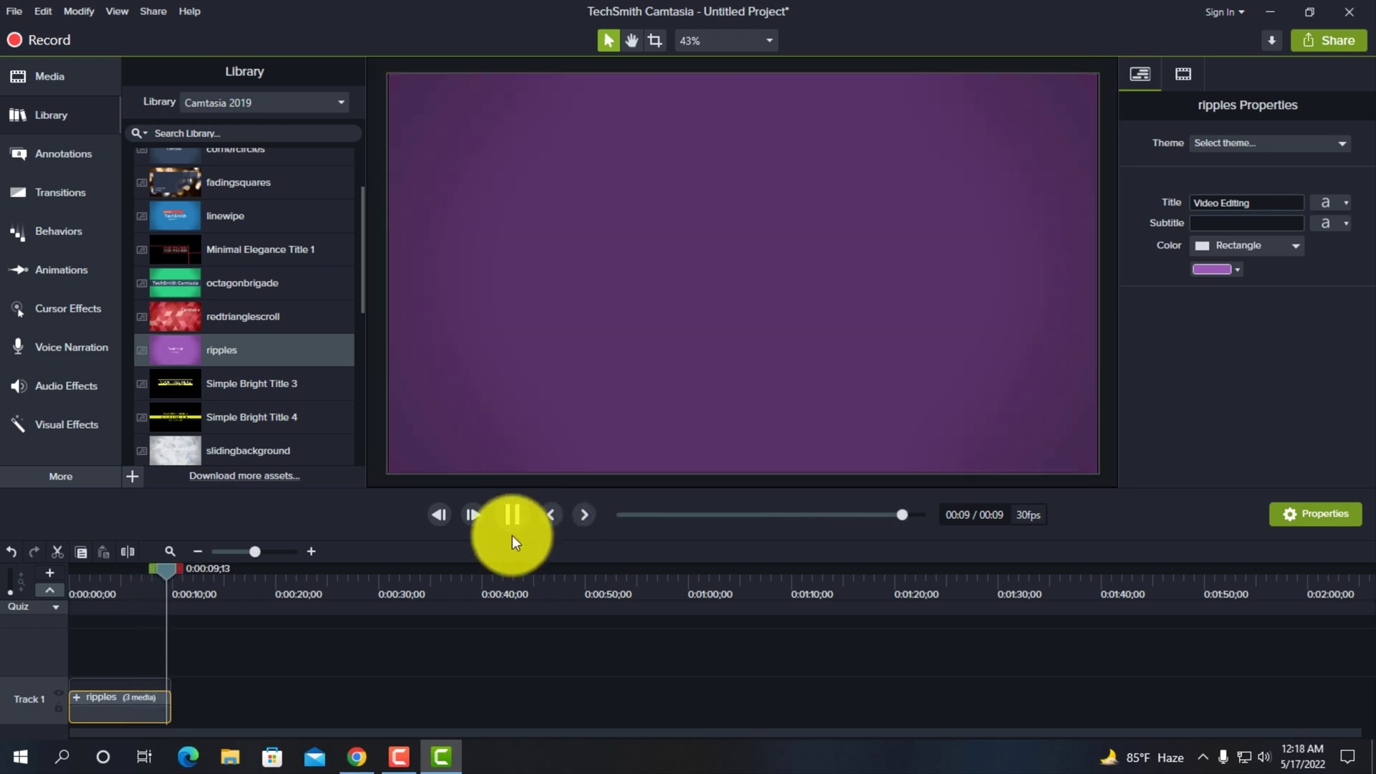
click(509, 515)
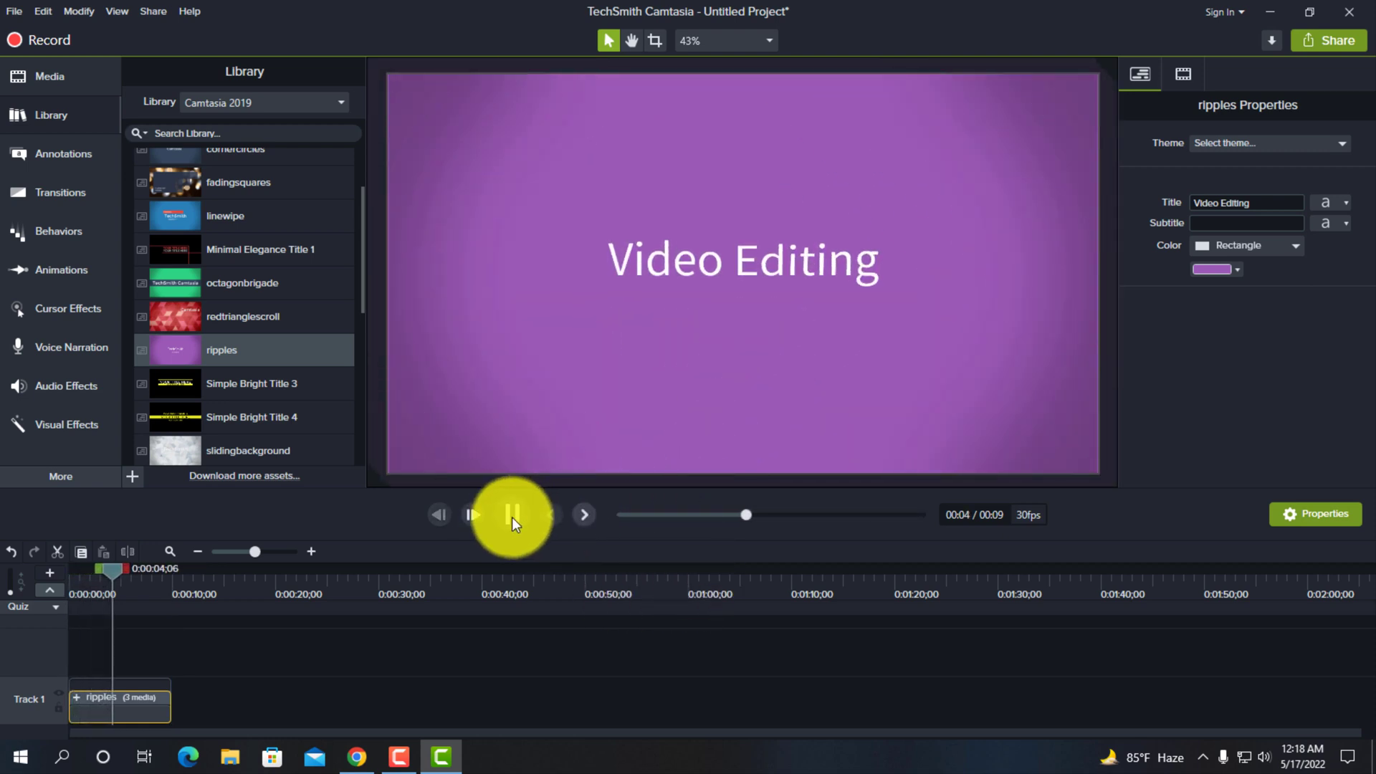
- Add the atthetop music track from the library to Track 2, aligned to the start of the timeline
scroll(195, 248, up, 3)
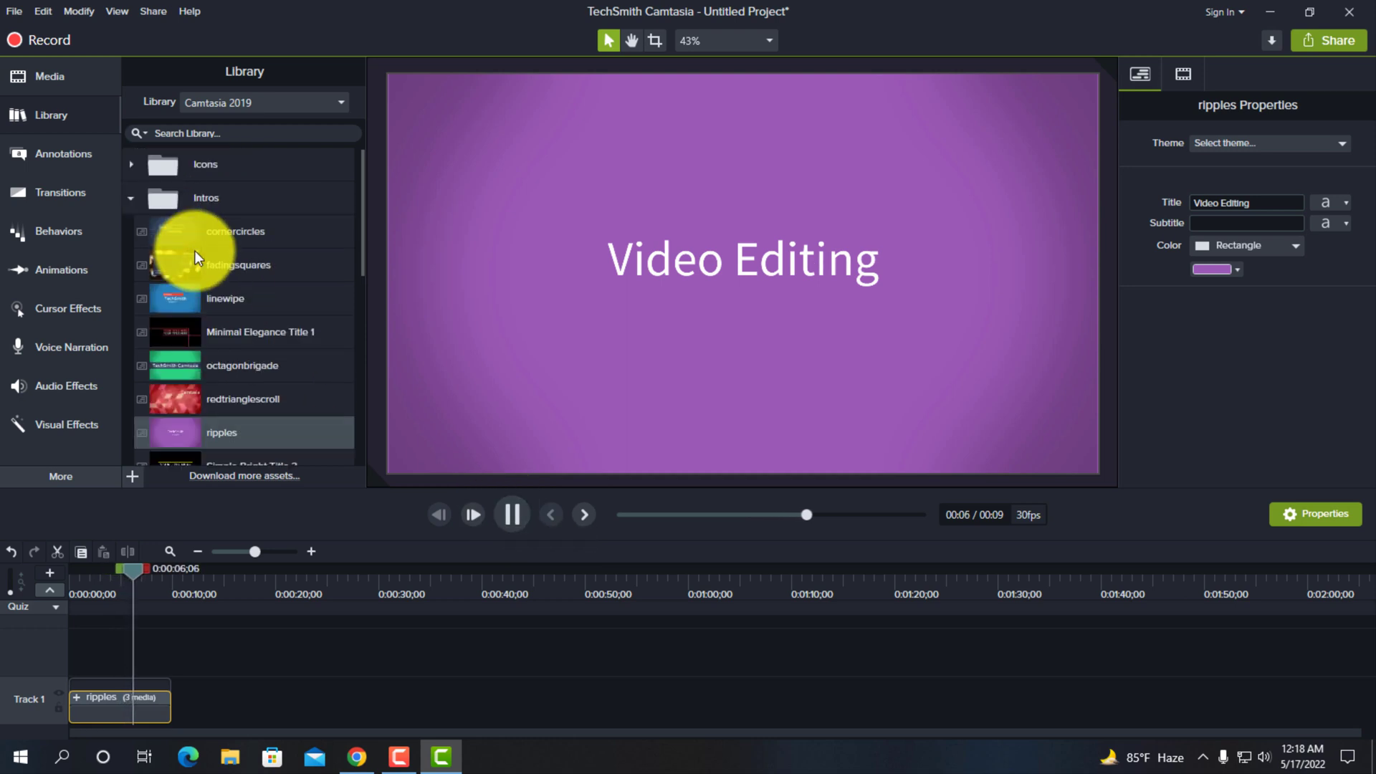
click(130, 199)
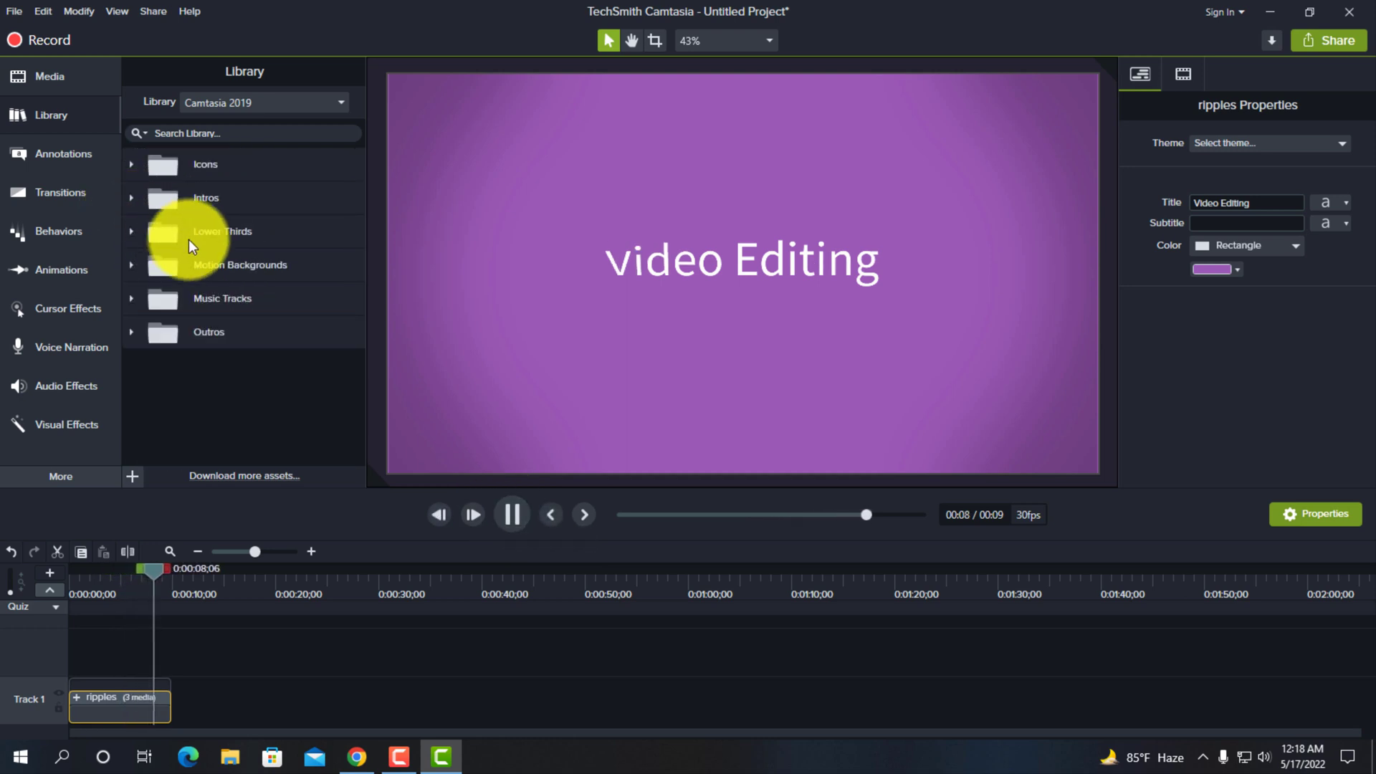
click(132, 299)
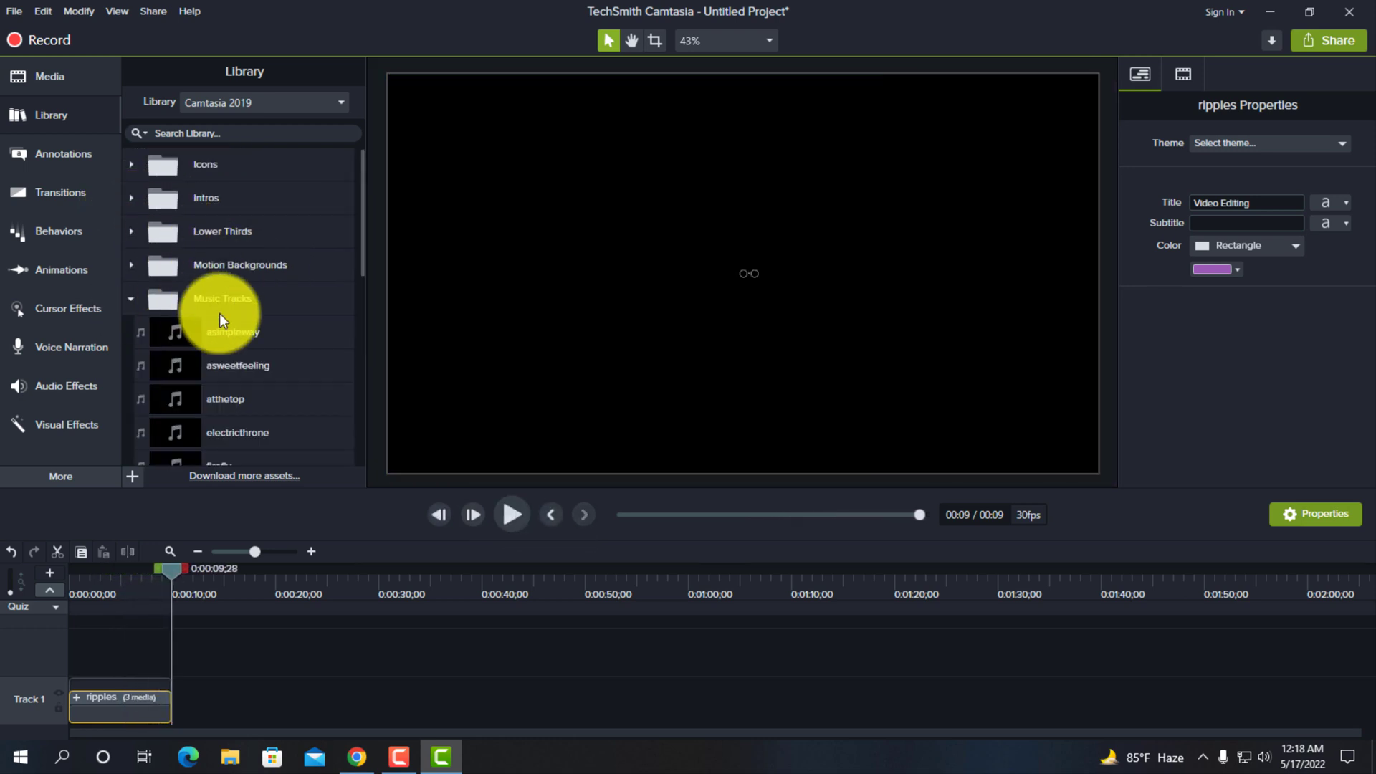
scroll(230, 312, down, 1)
drag(221, 356, 153, 656)
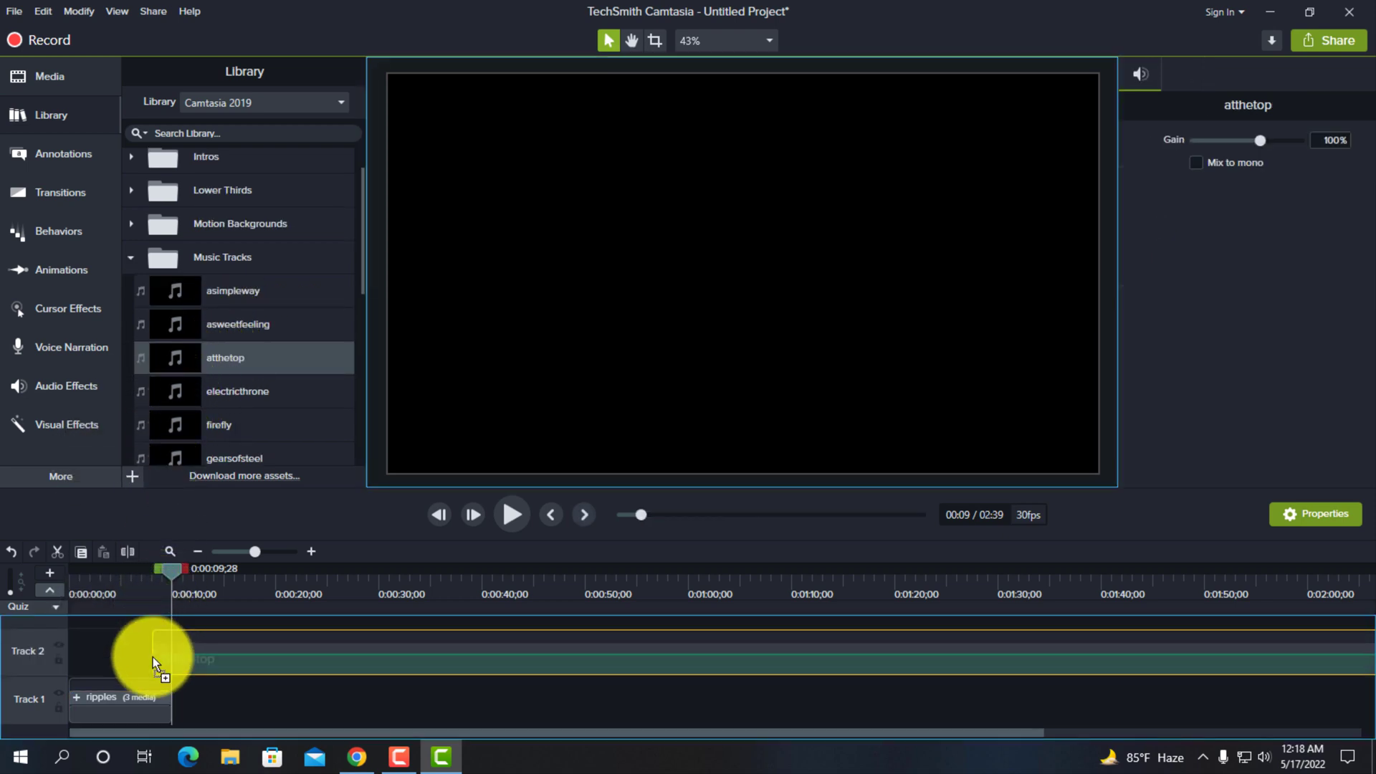
drag(300, 660, 179, 660)
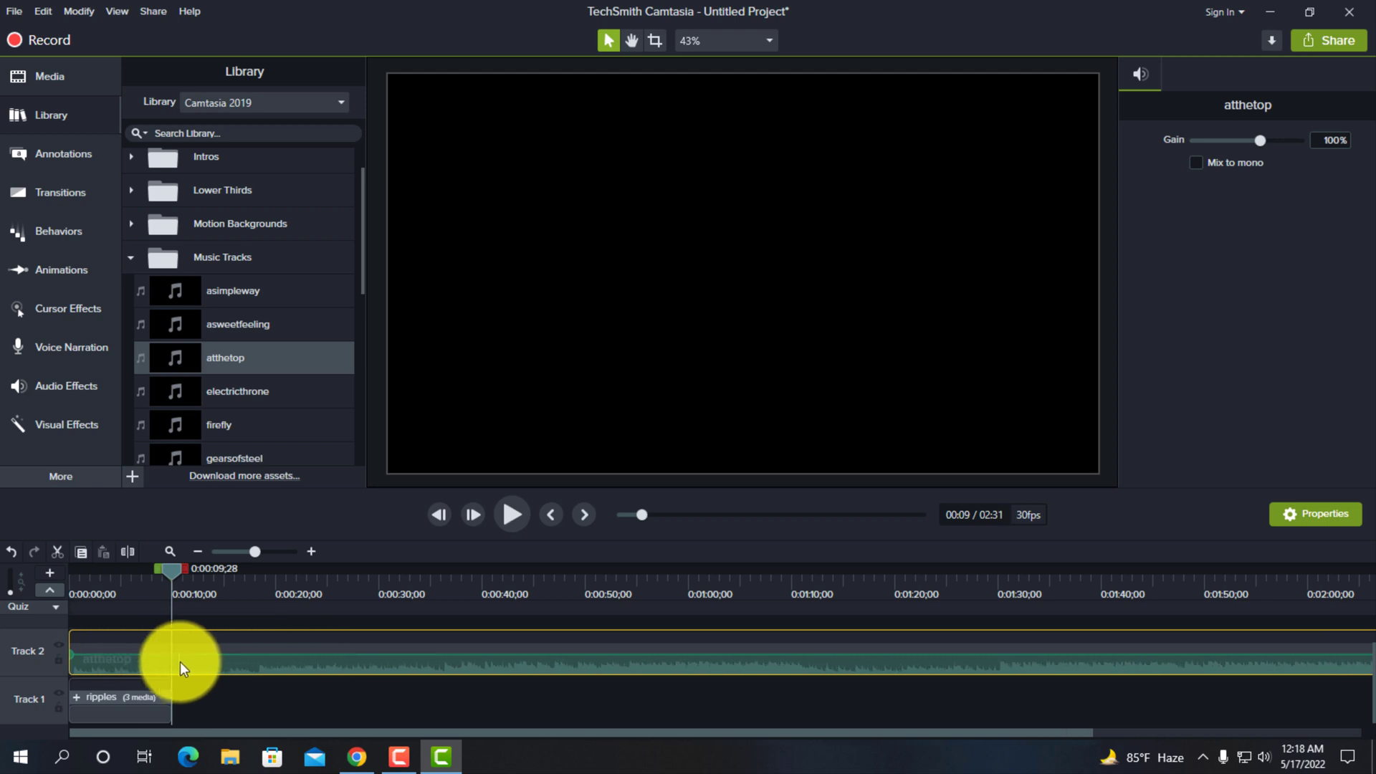
- Split the atthetop music on Track 2 at 0:00:09;11, near the end of the ripples intro
click(127, 706)
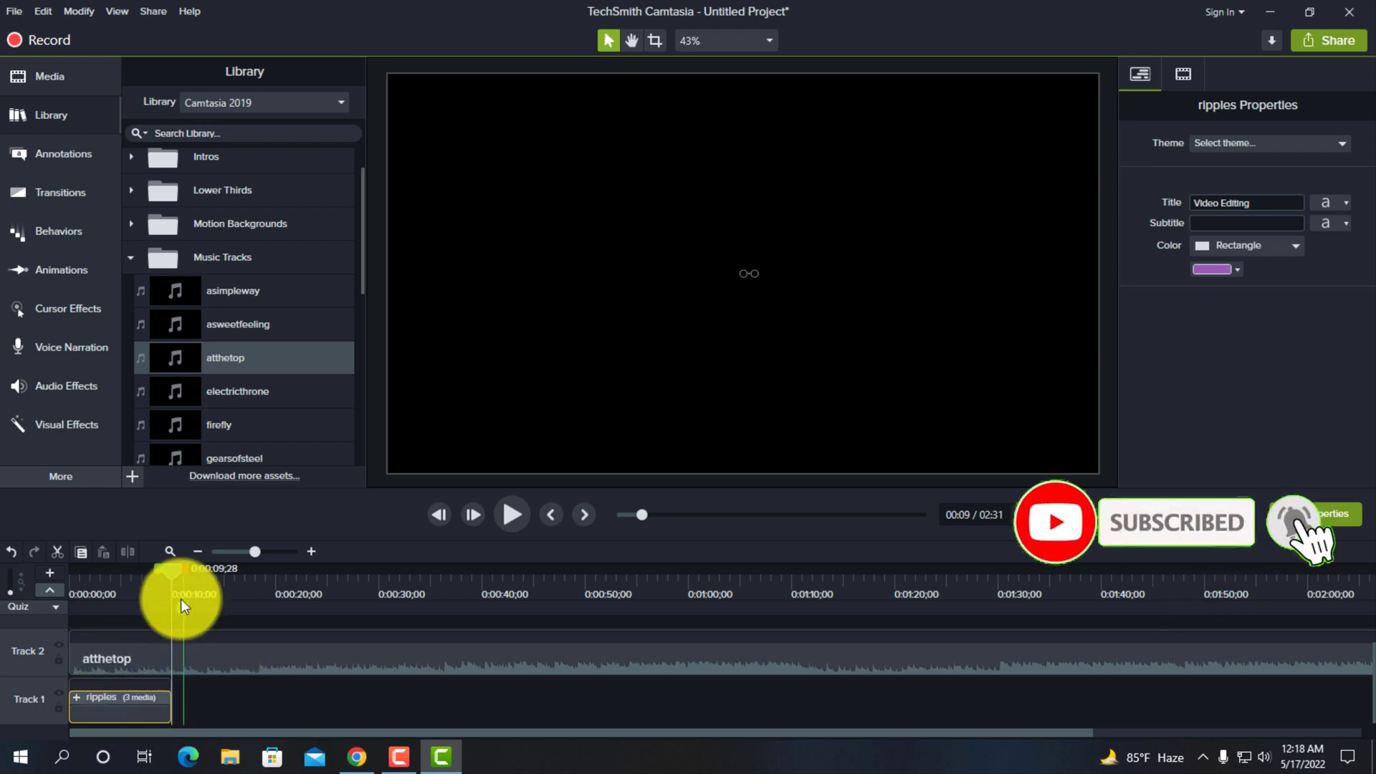
drag(171, 569, 165, 575)
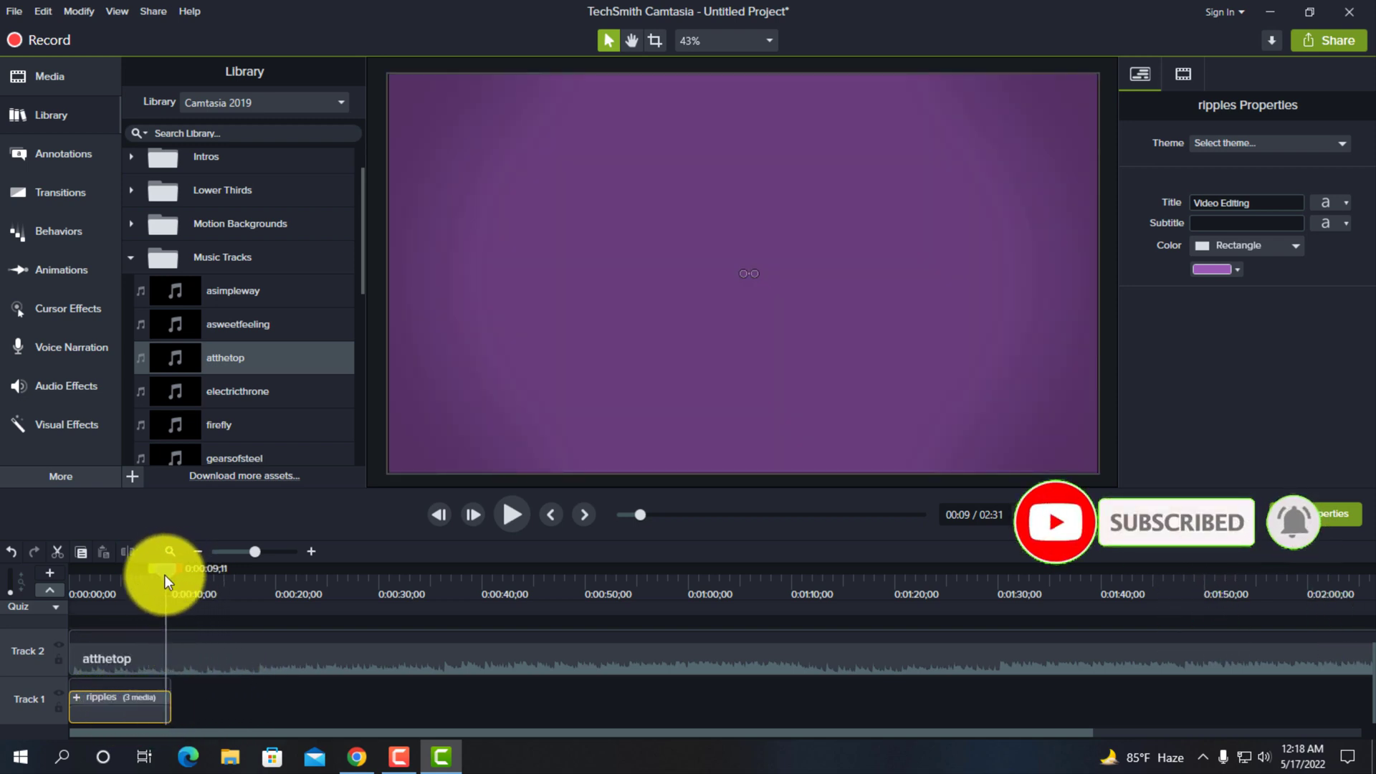
click(179, 654)
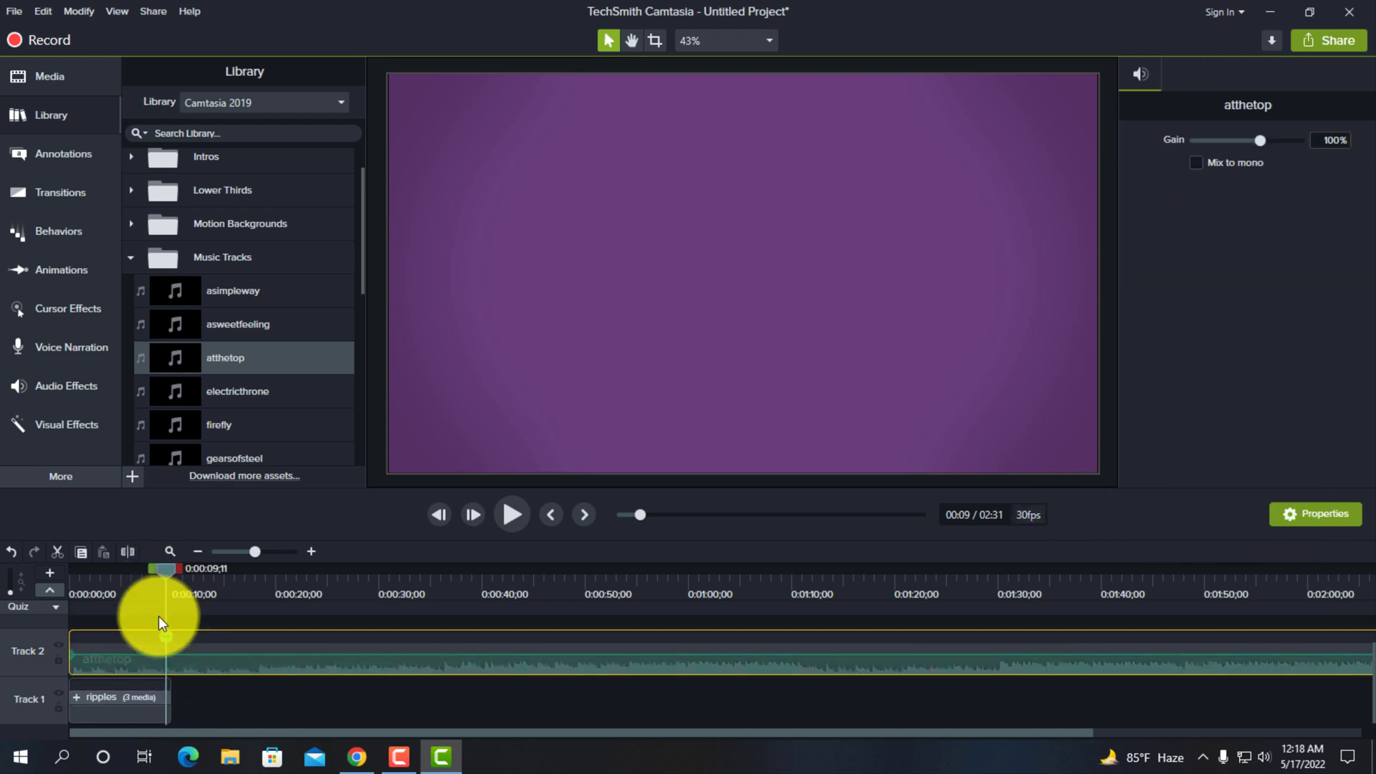
click(127, 552)
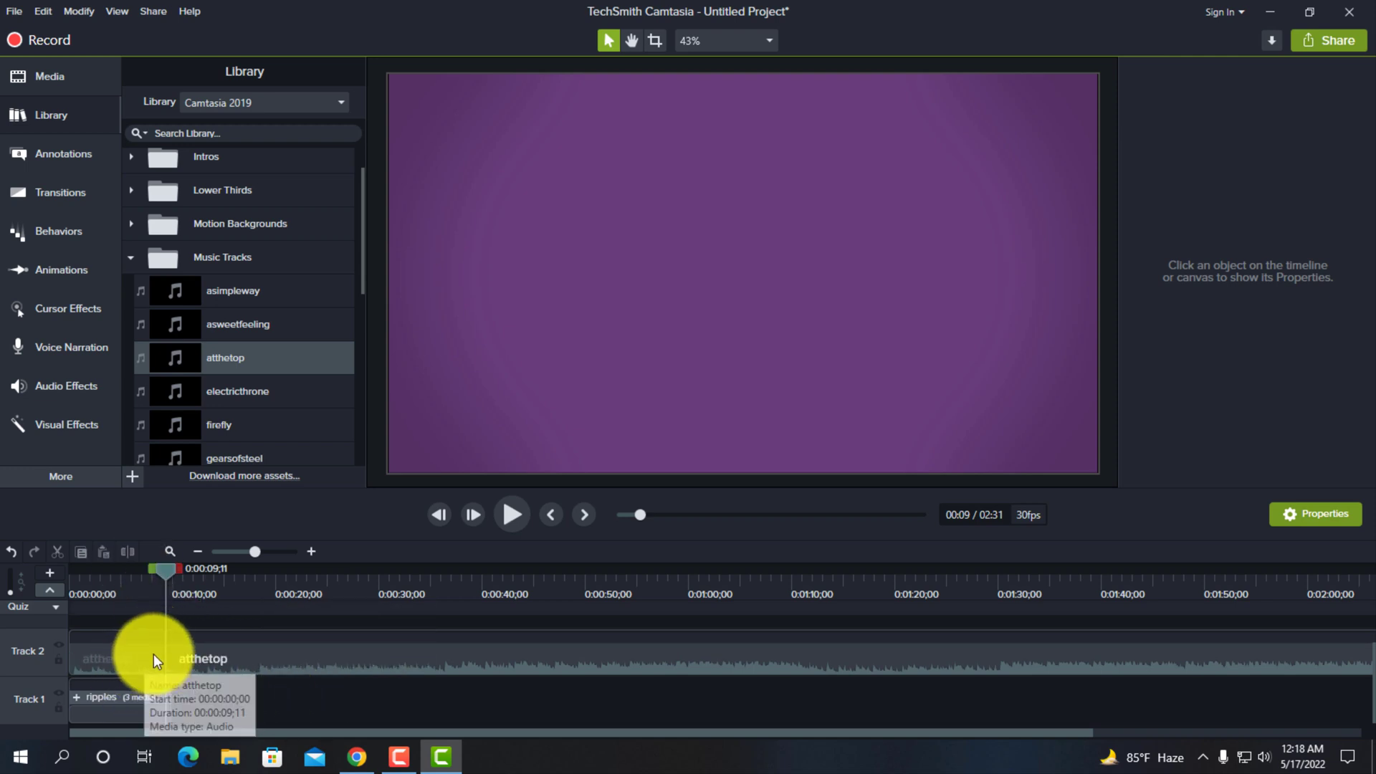
- Delete the part of the atthetop music that follows the split on Track 2
click(295, 658)
right_click(295, 657)
click(303, 696)
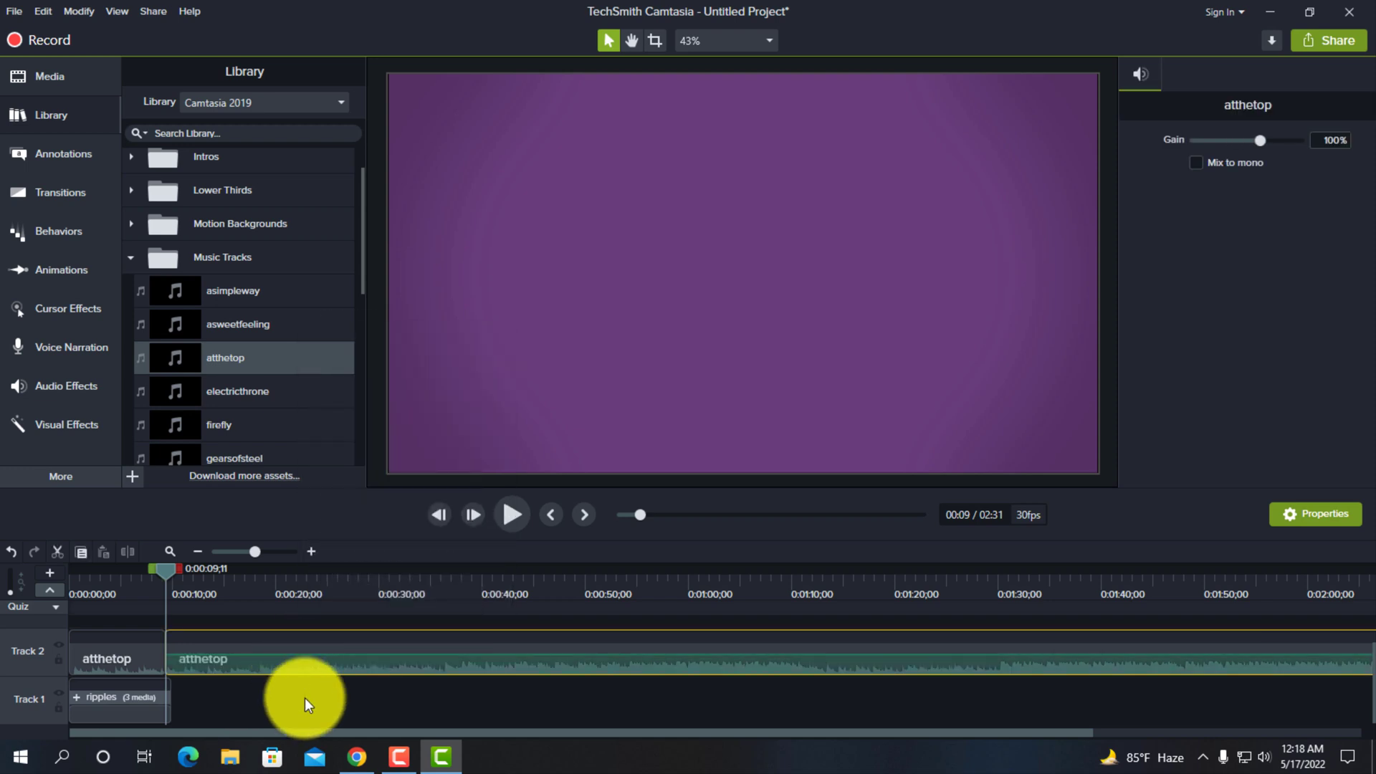
click(304, 698)
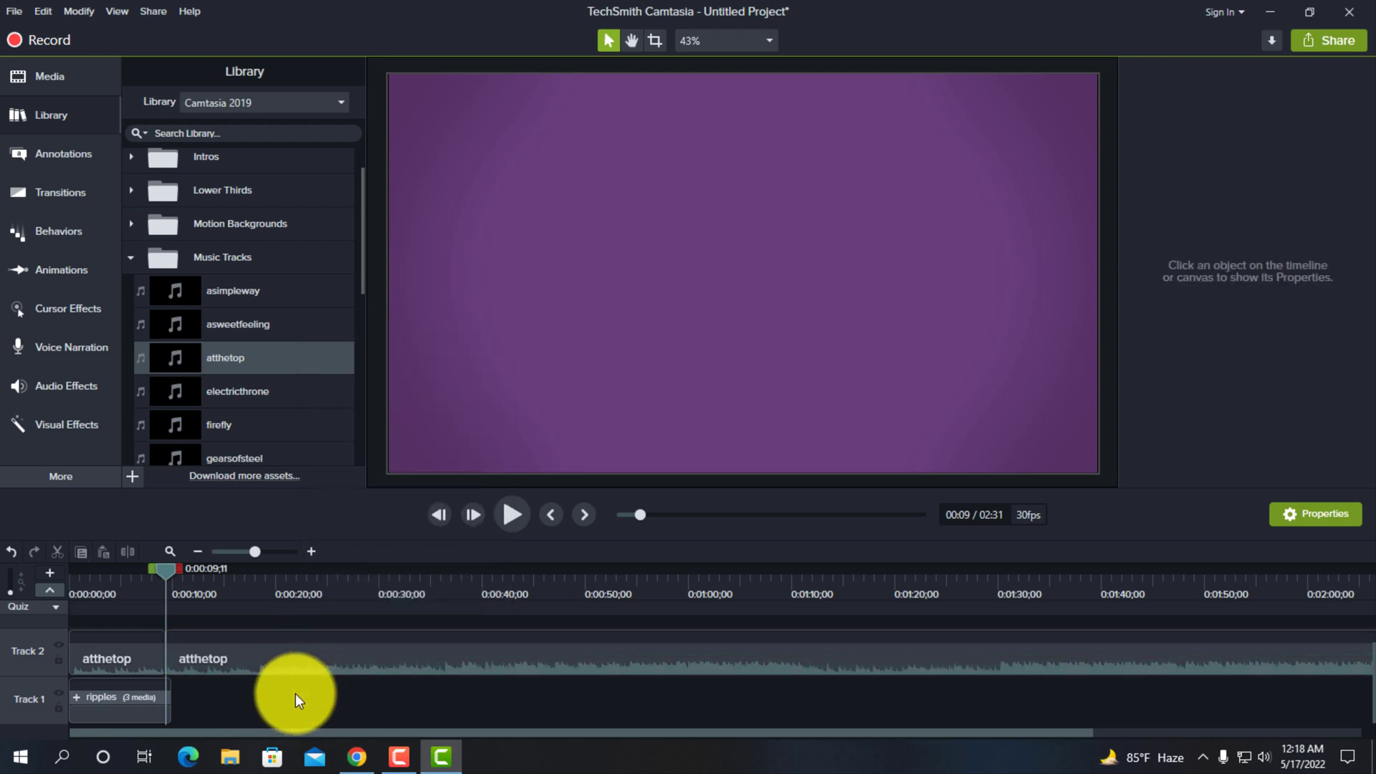
click(299, 657)
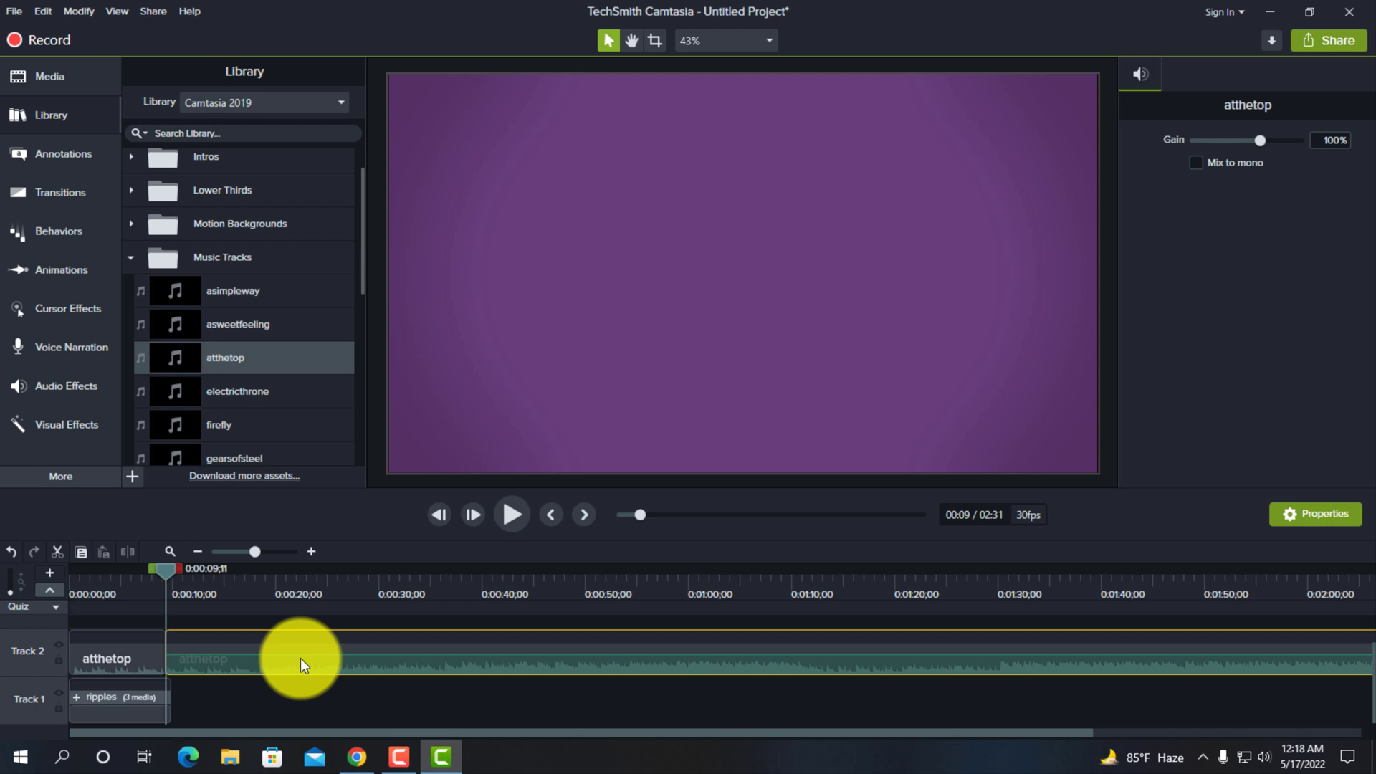
right_click(299, 658)
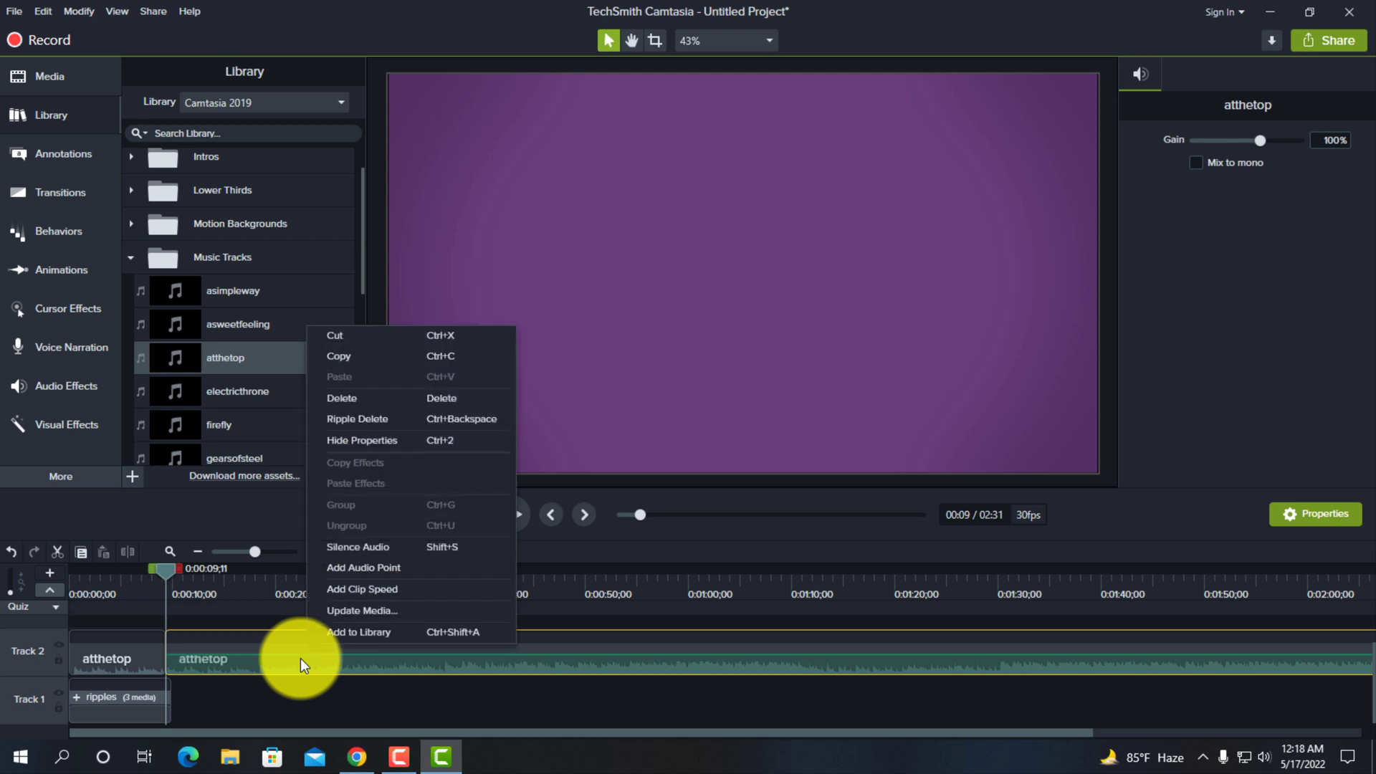
click(355, 397)
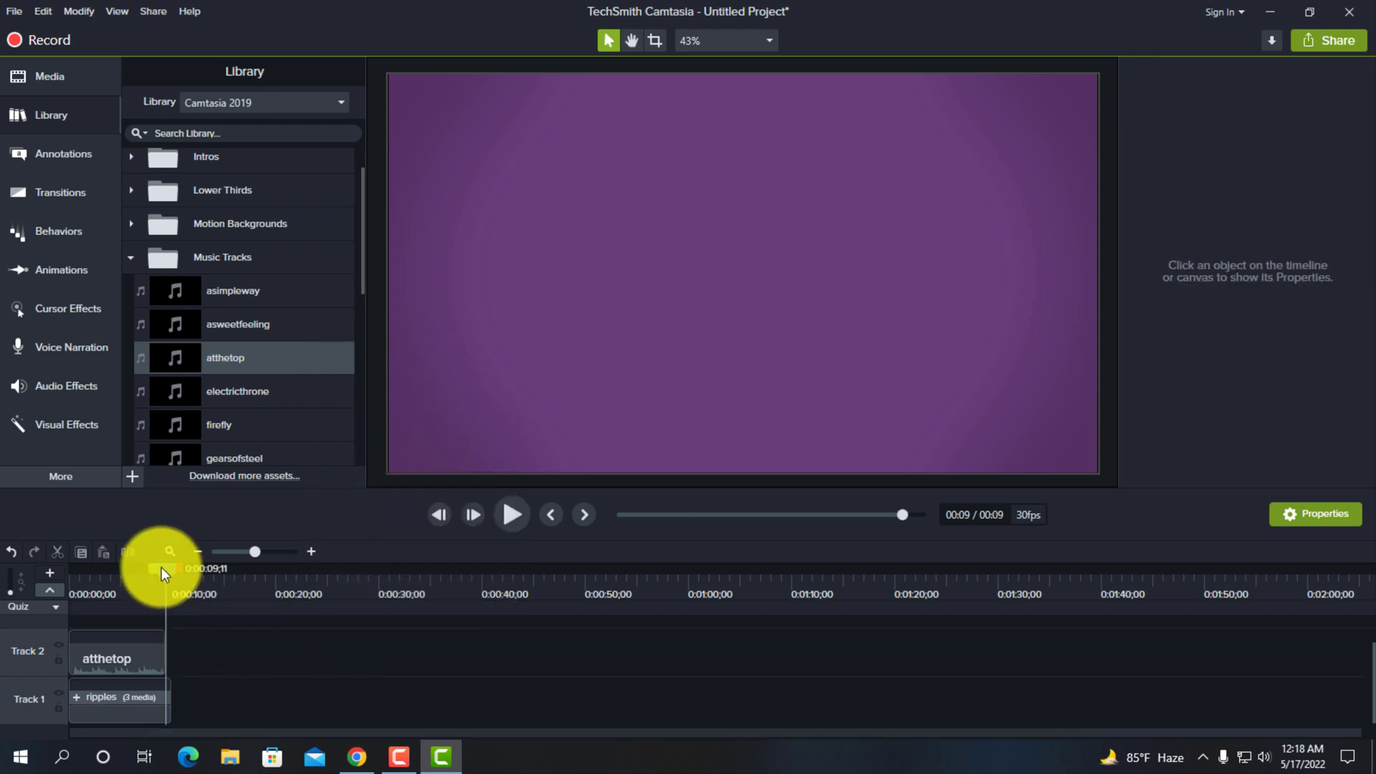
- Play the first seconds of the intro with its trimmed music from the start of the timeline
drag(162, 566, 66, 571)
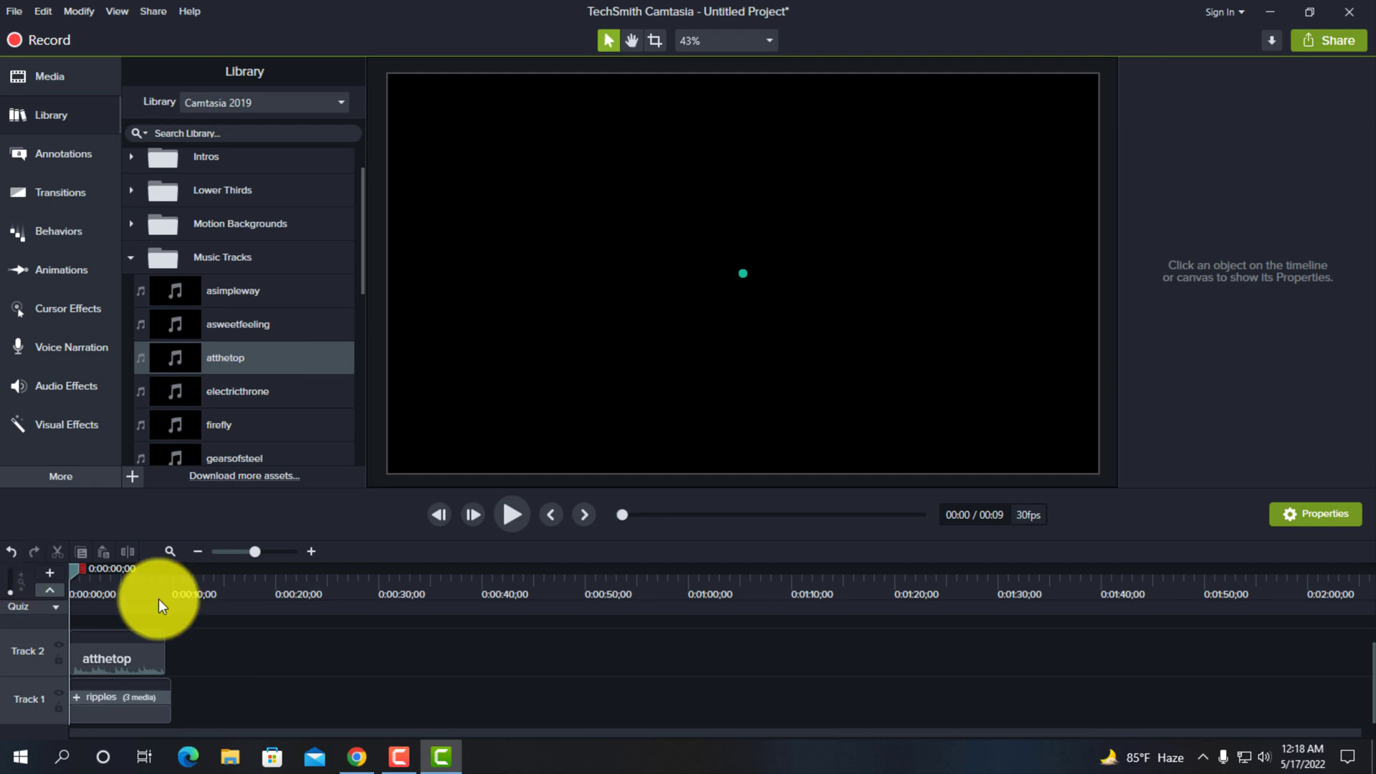
click(510, 515)
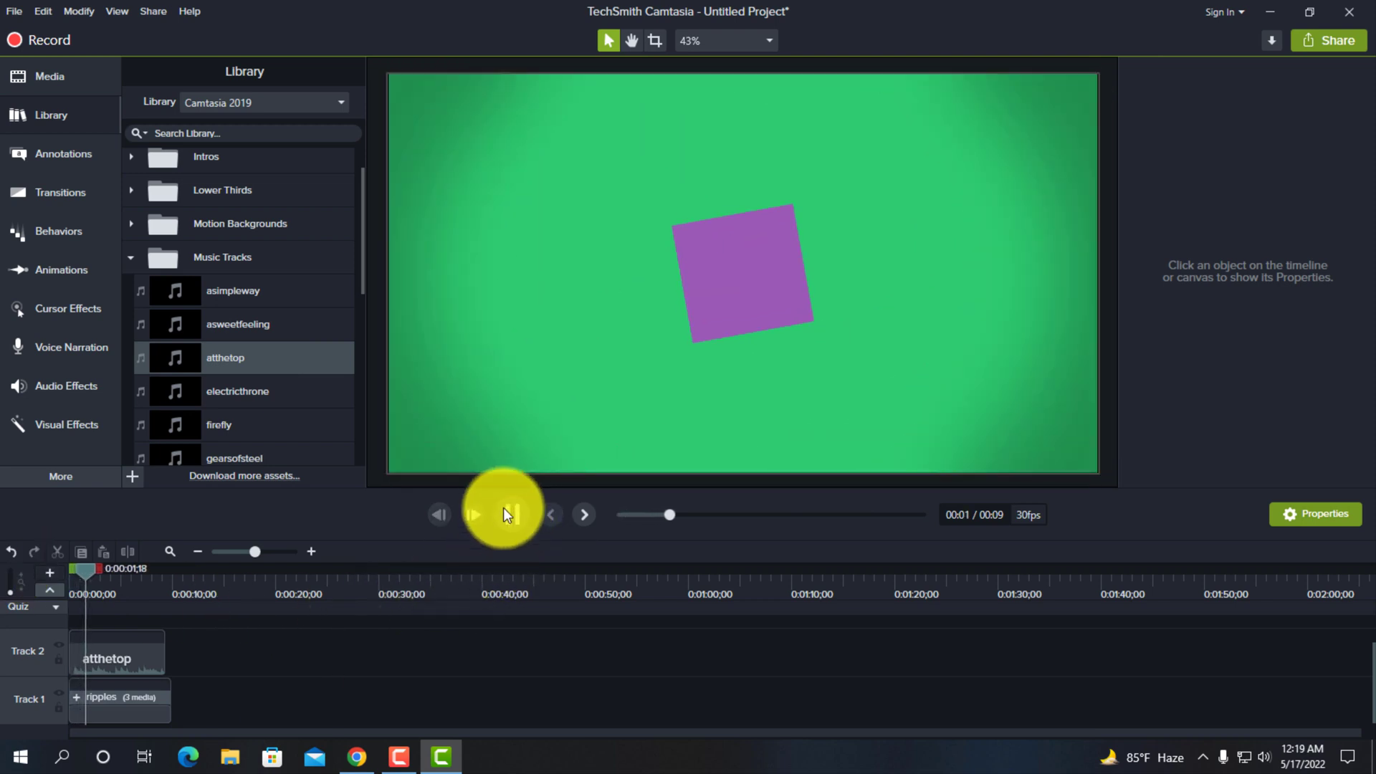
click(510, 516)
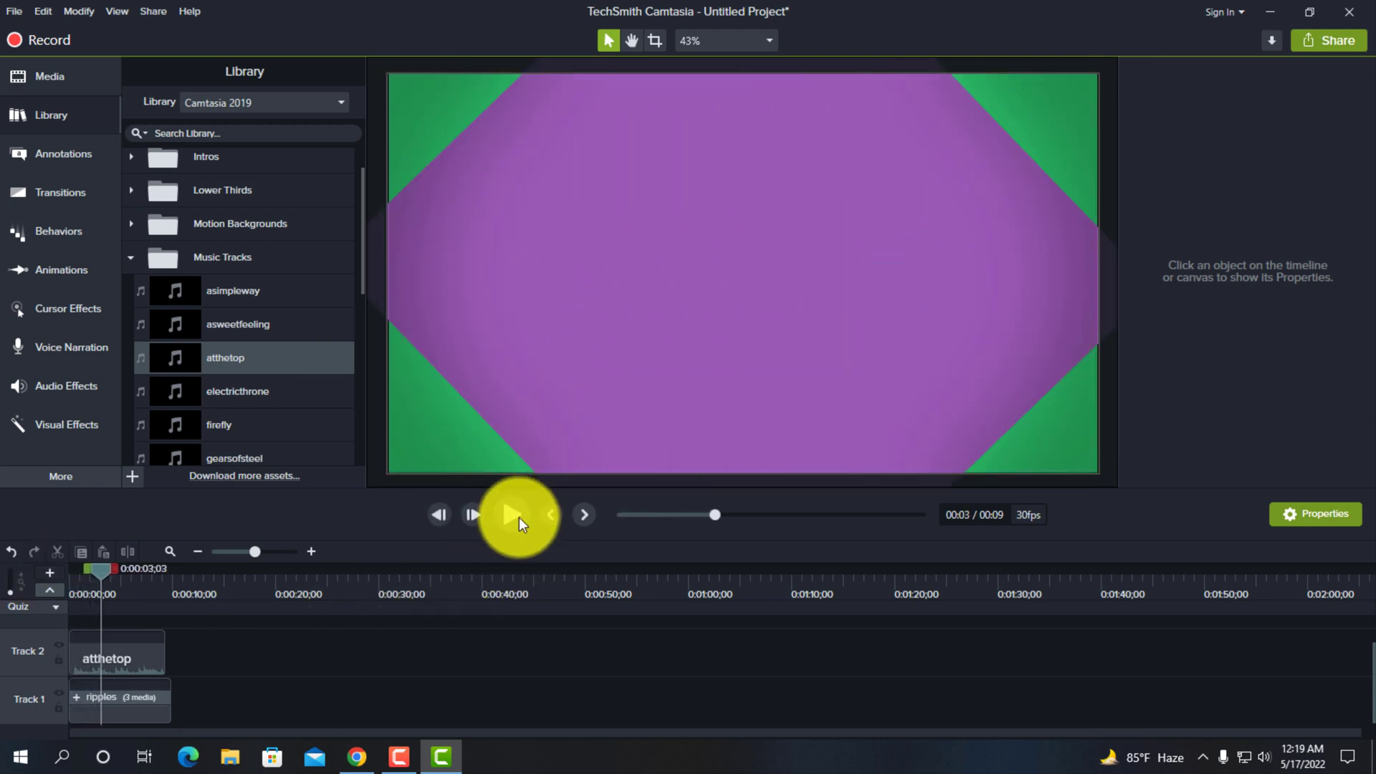
- Return the playhead to the start and add the Rec 05-14-22 screen recording from the media bin directly after the ripples intro on Track 1
click(146, 657)
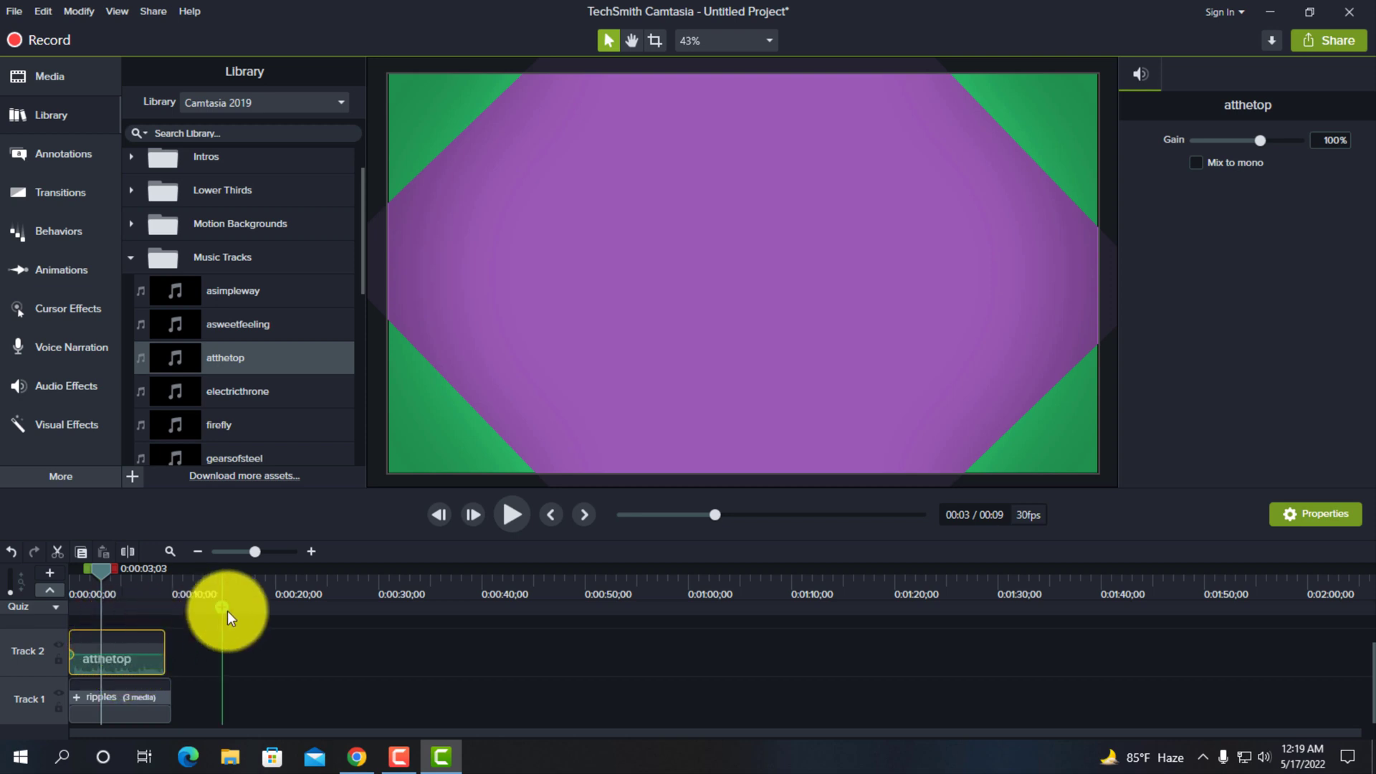
drag(99, 566, 54, 571)
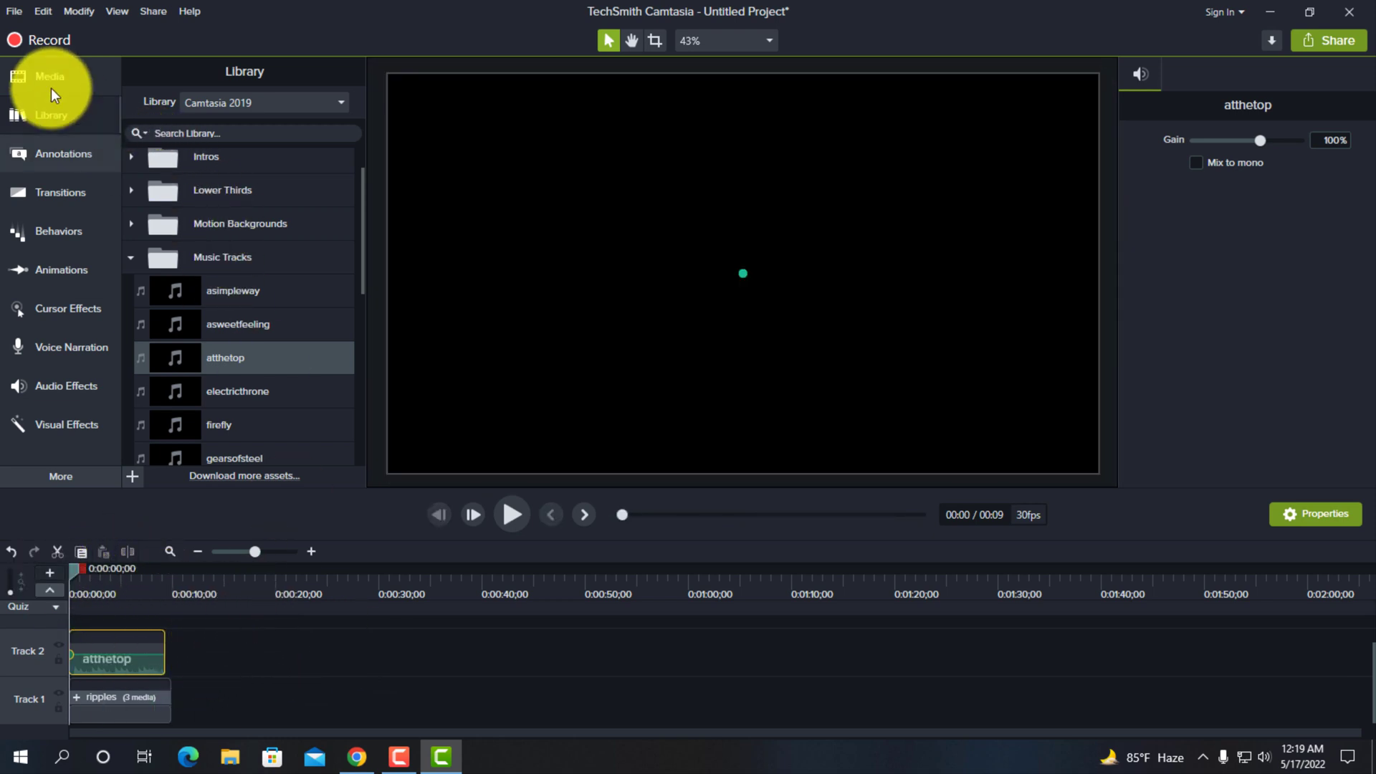
click(50, 76)
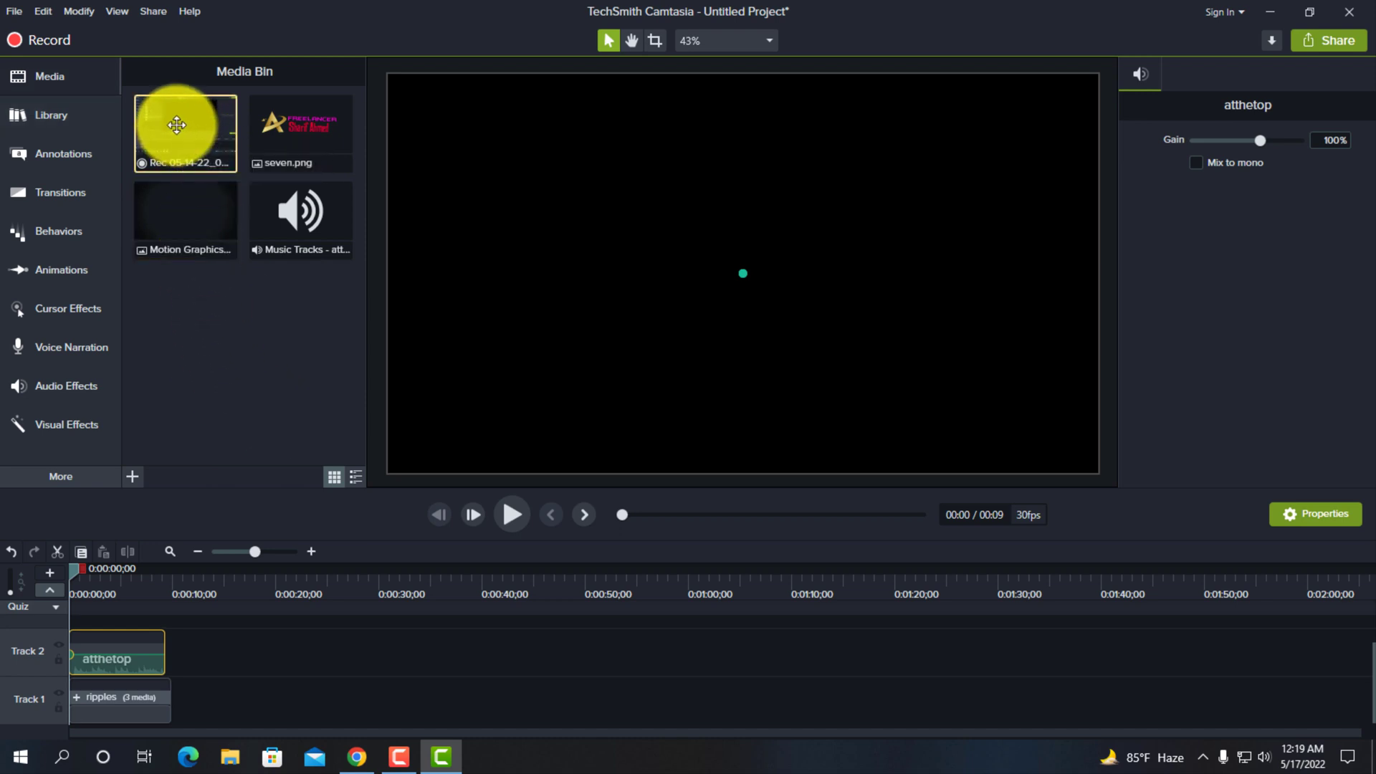
drag(176, 125, 175, 700)
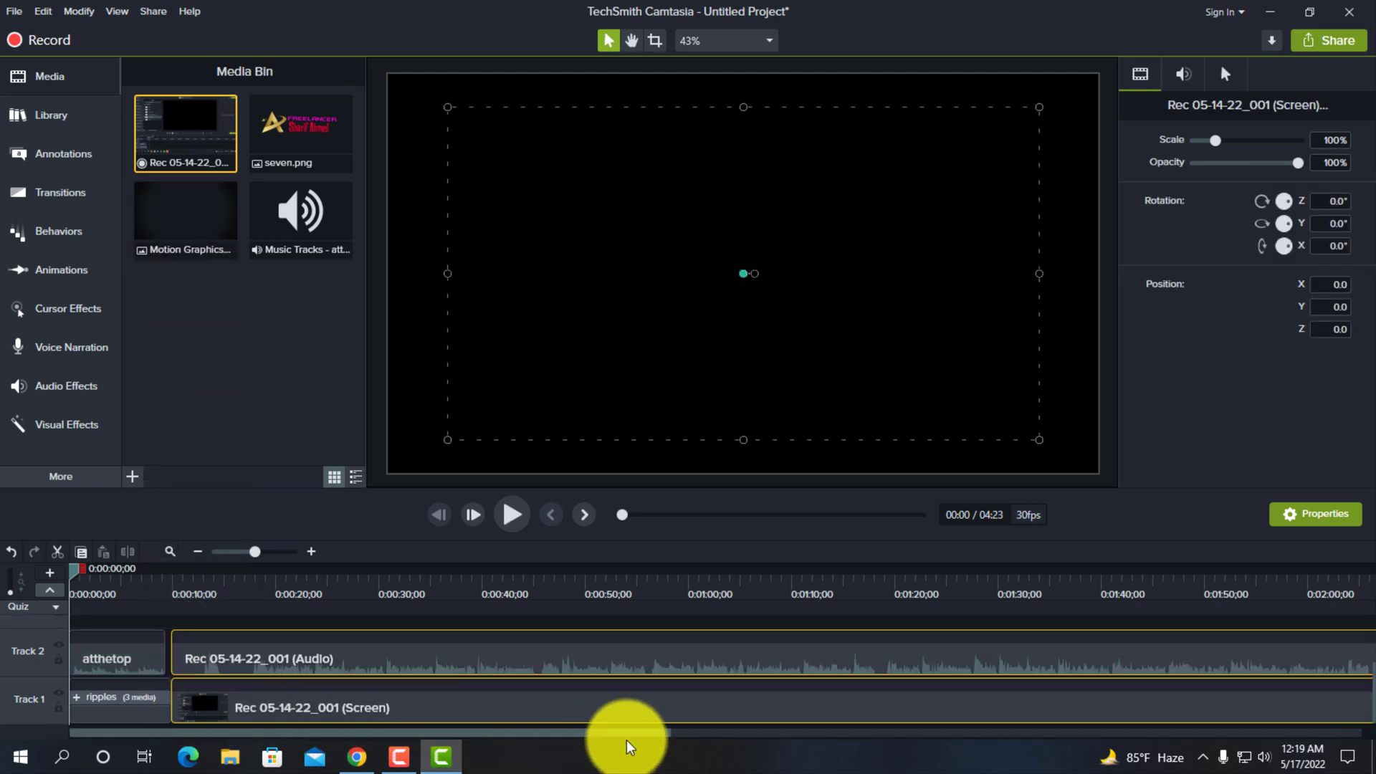
- Split the recording's screen and audio clips at 0:02:01;12 on the timeline
drag(636, 731, 647, 732)
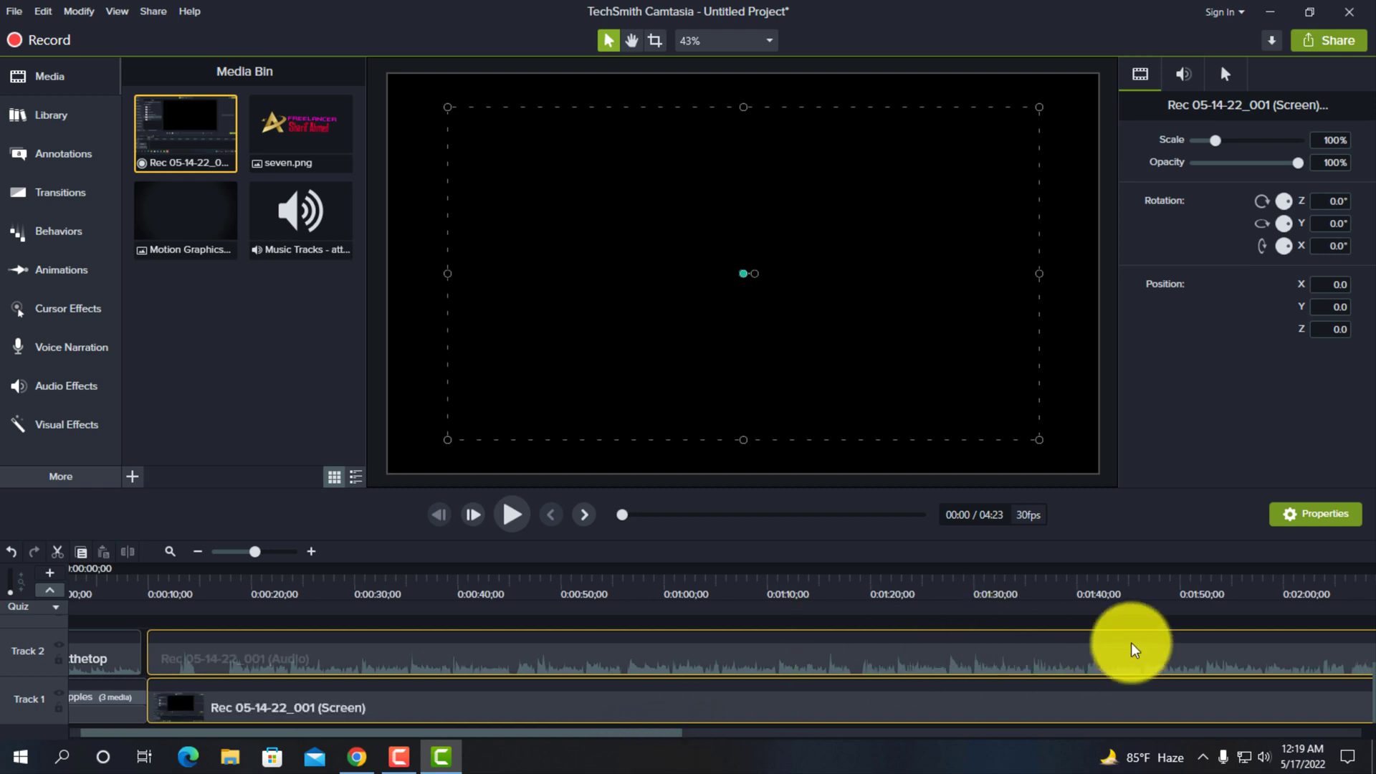
click(1210, 578)
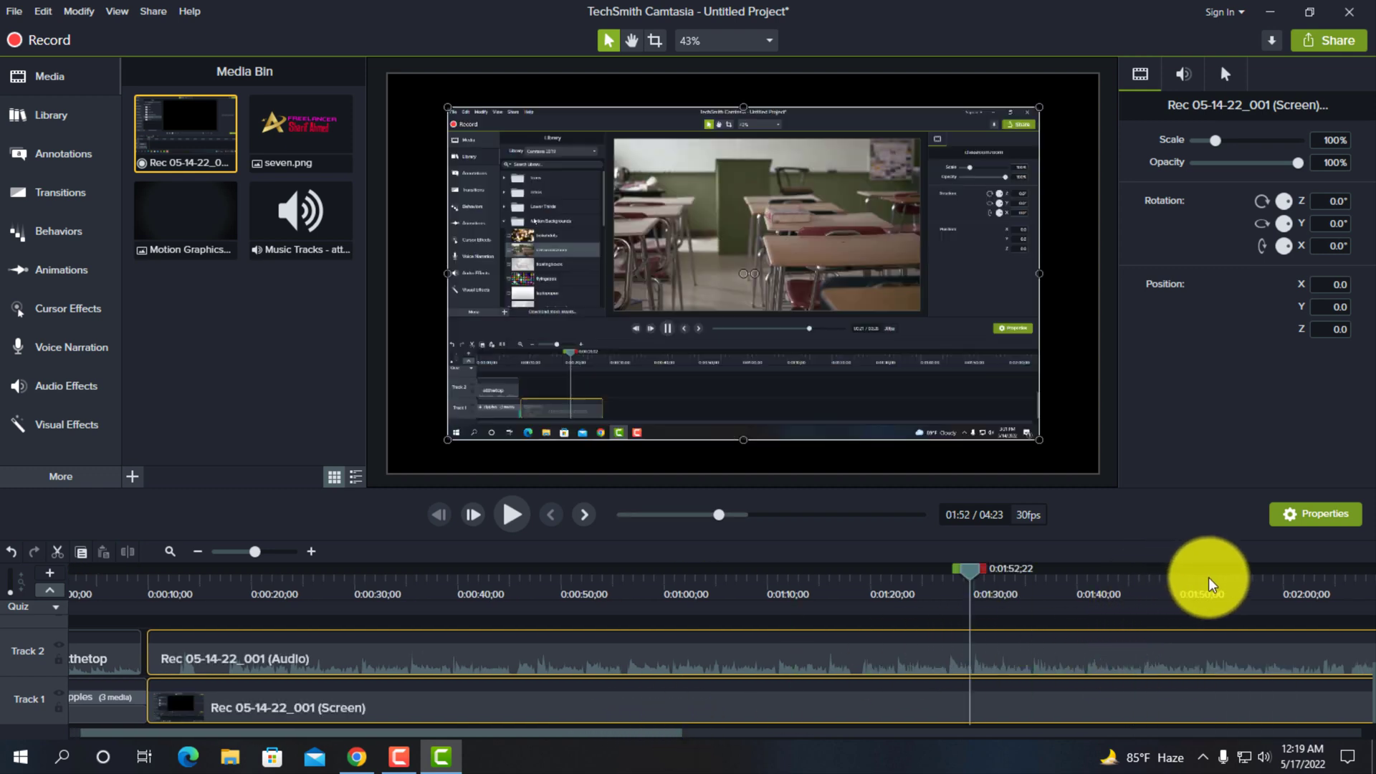
click(1298, 582)
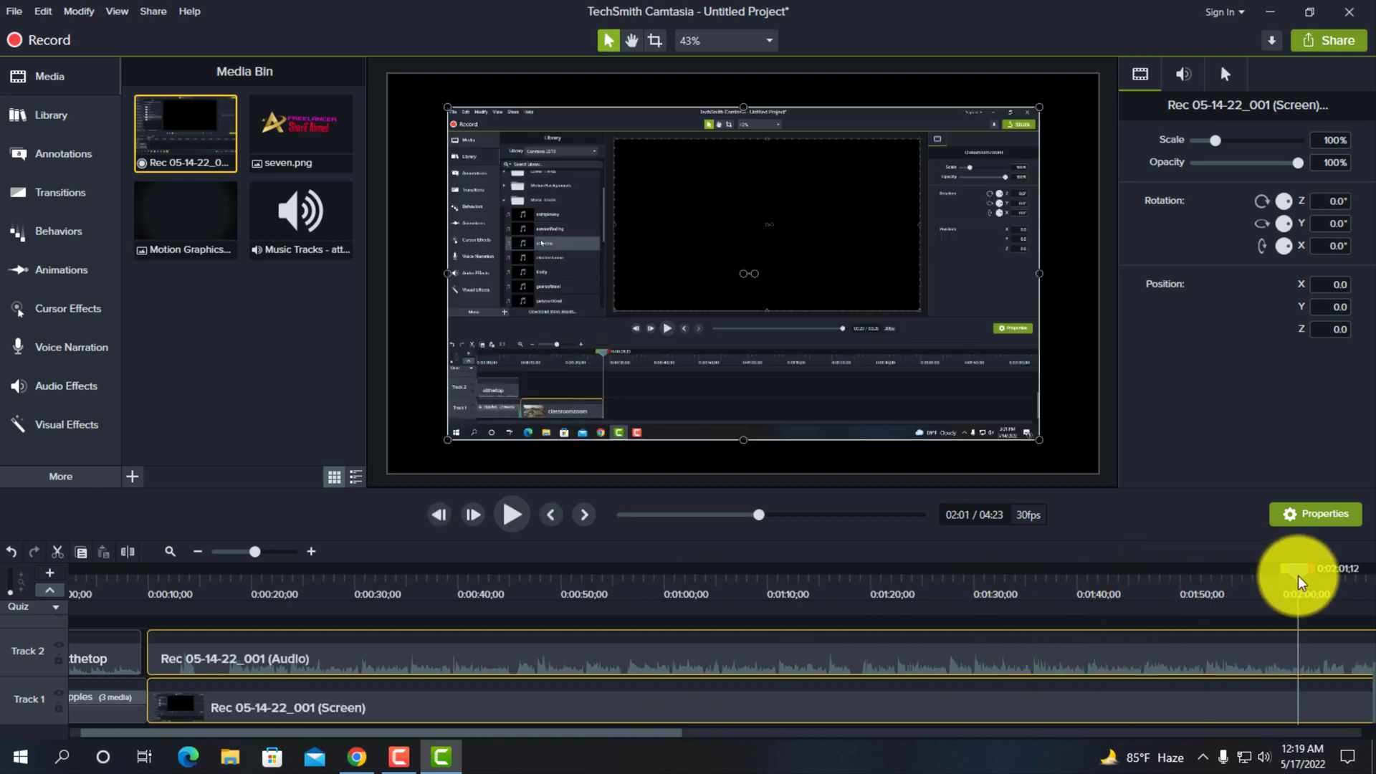
click(128, 553)
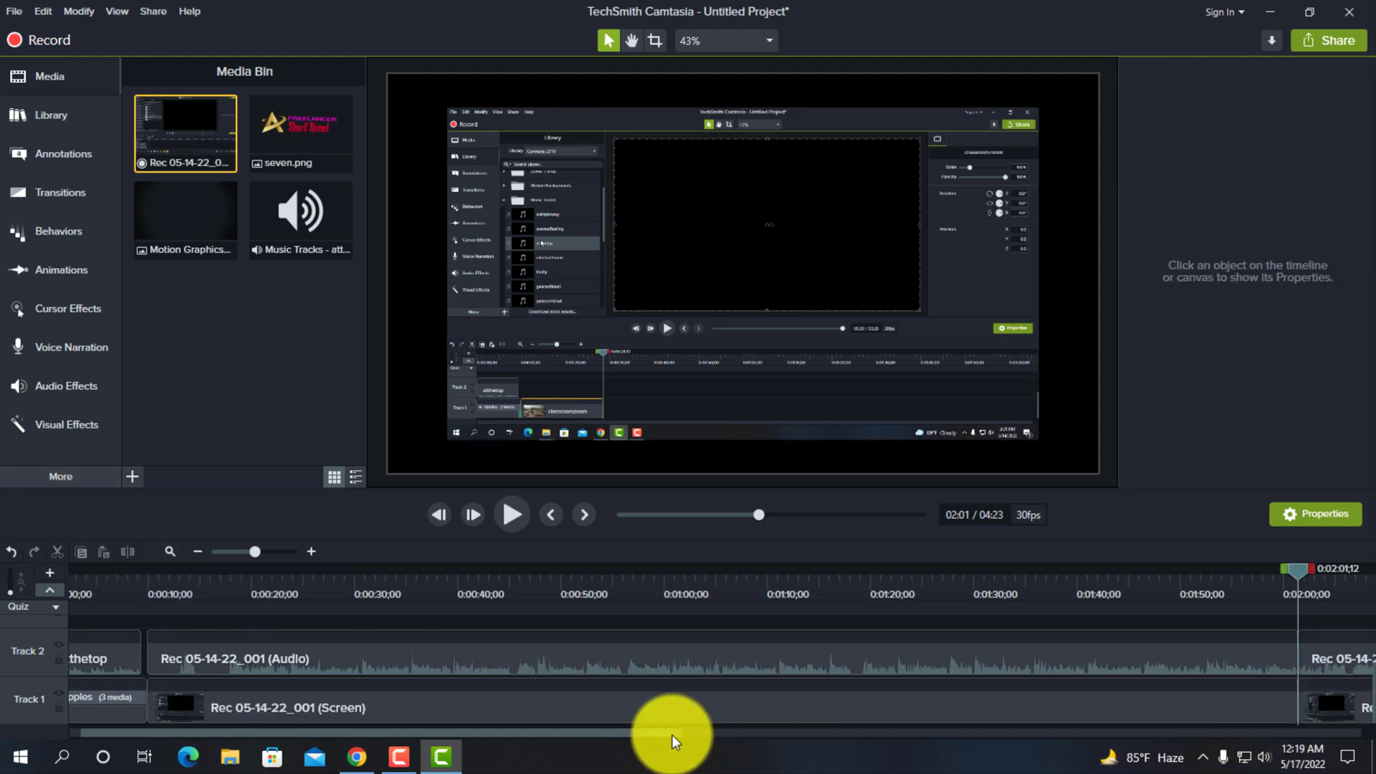
- Delete the recording's audio and screen portions after the split at 0:02:01;12
drag(672, 733, 772, 738)
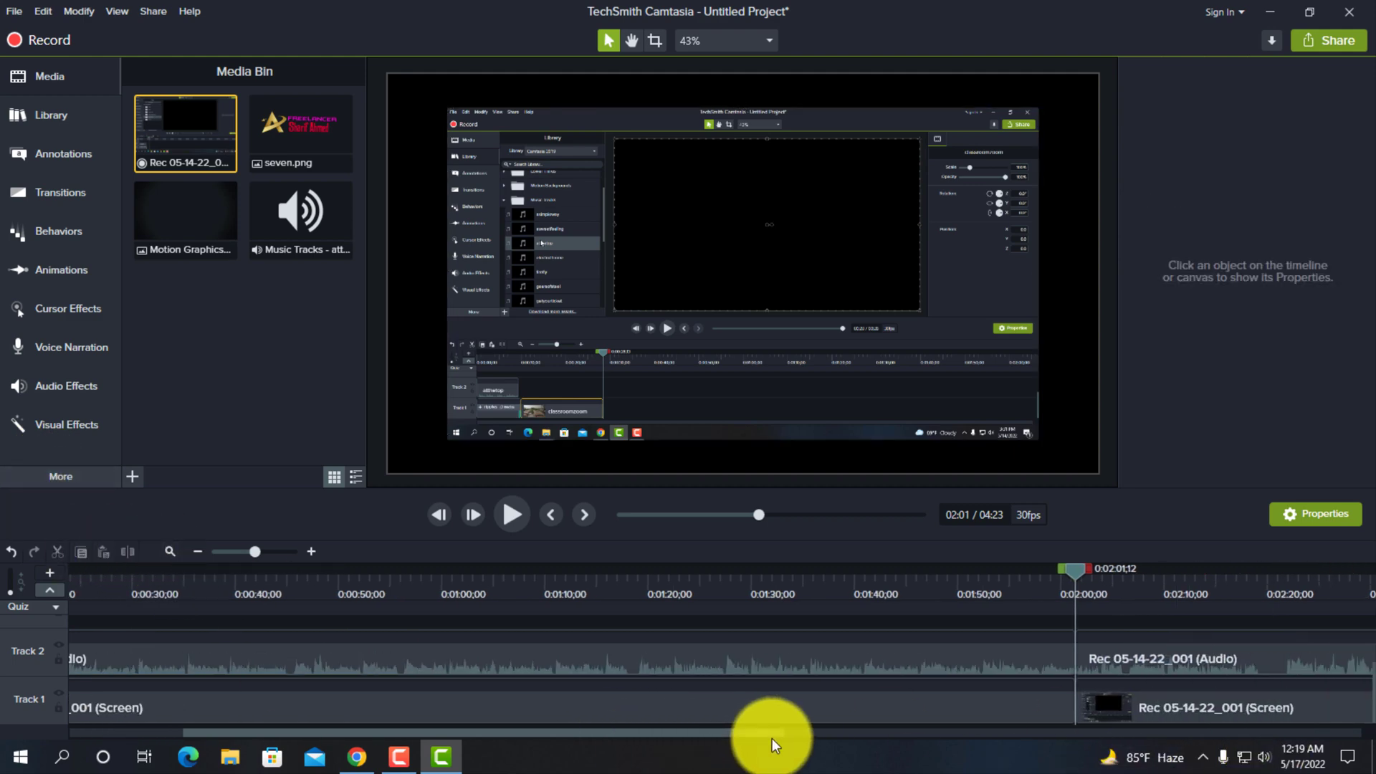
click(1211, 661)
right_click(1211, 660)
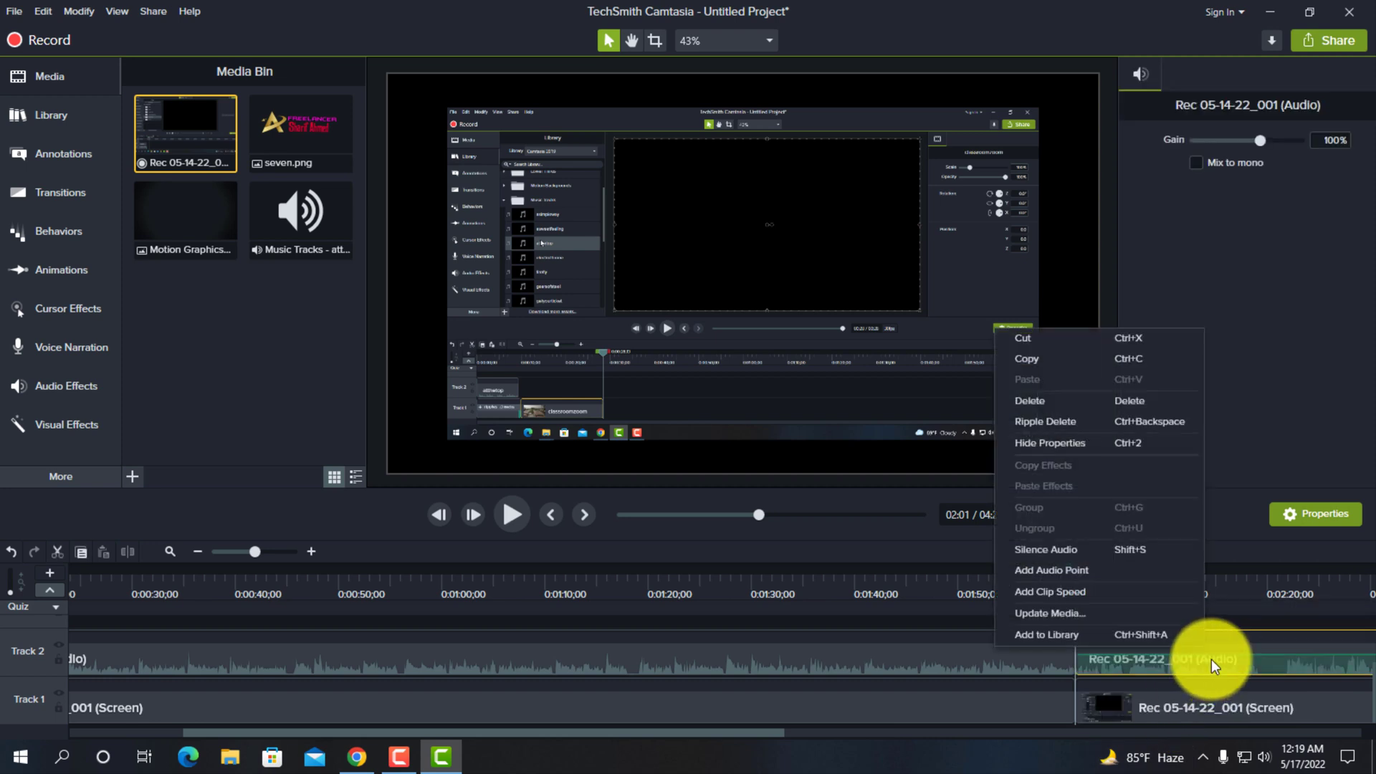
click(1052, 403)
click(1232, 715)
right_click(1233, 716)
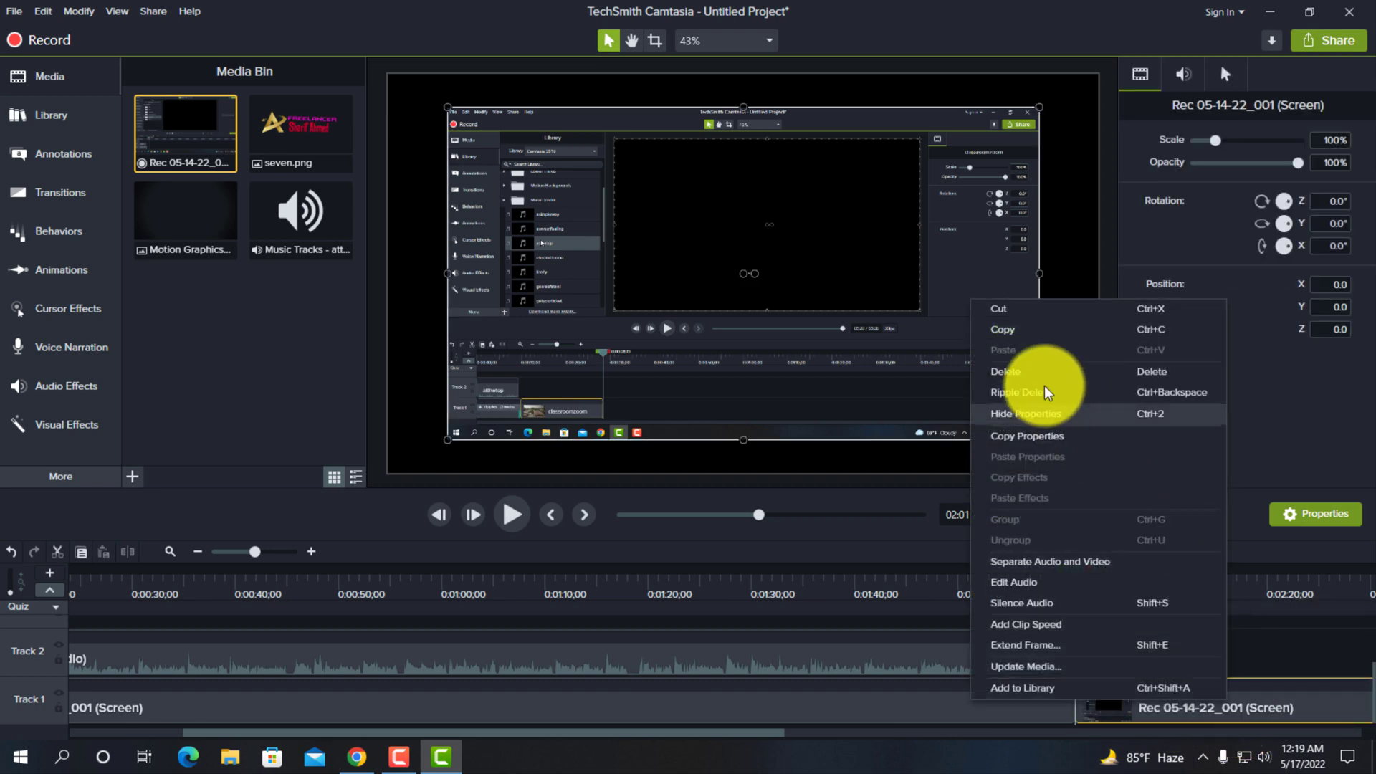
click(1025, 374)
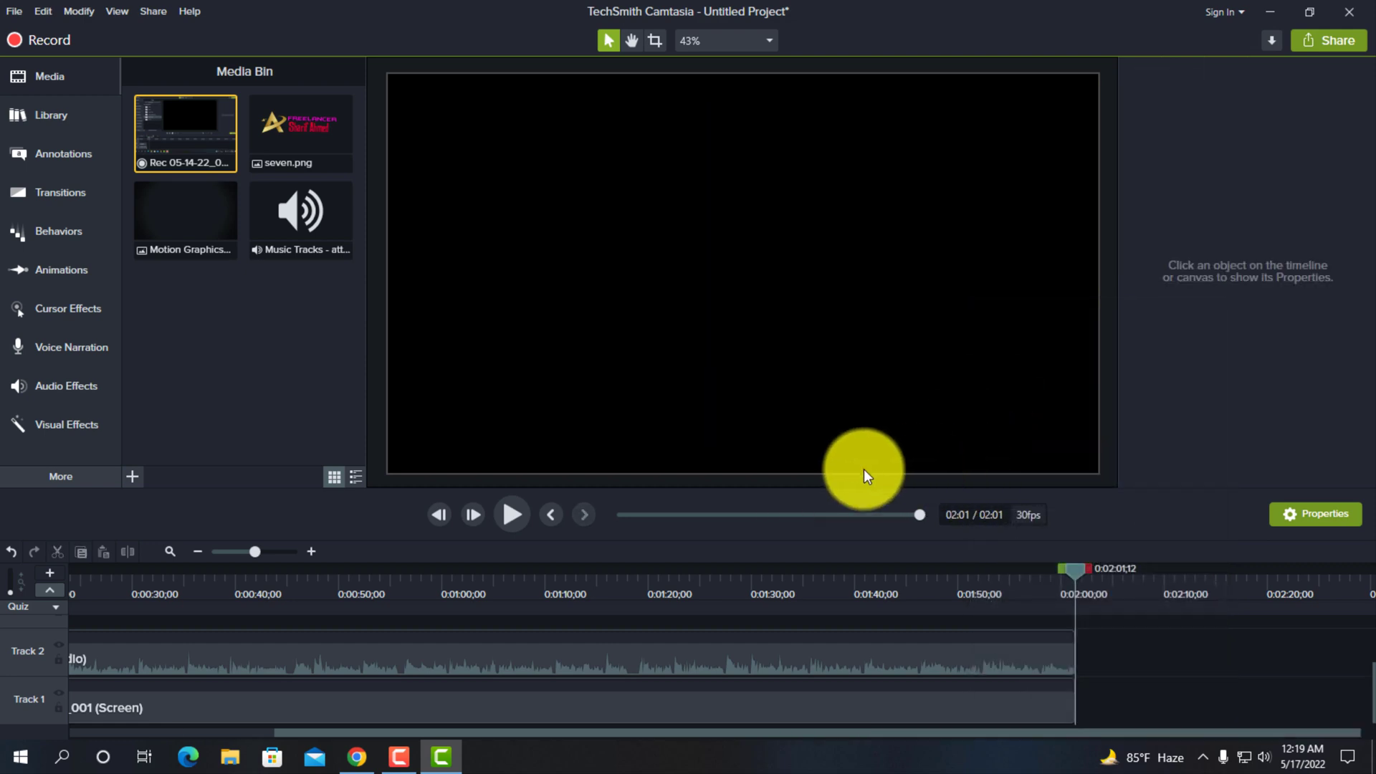
- Play the project from the intro into the beginning of the screen recording
drag(465, 733, 234, 709)
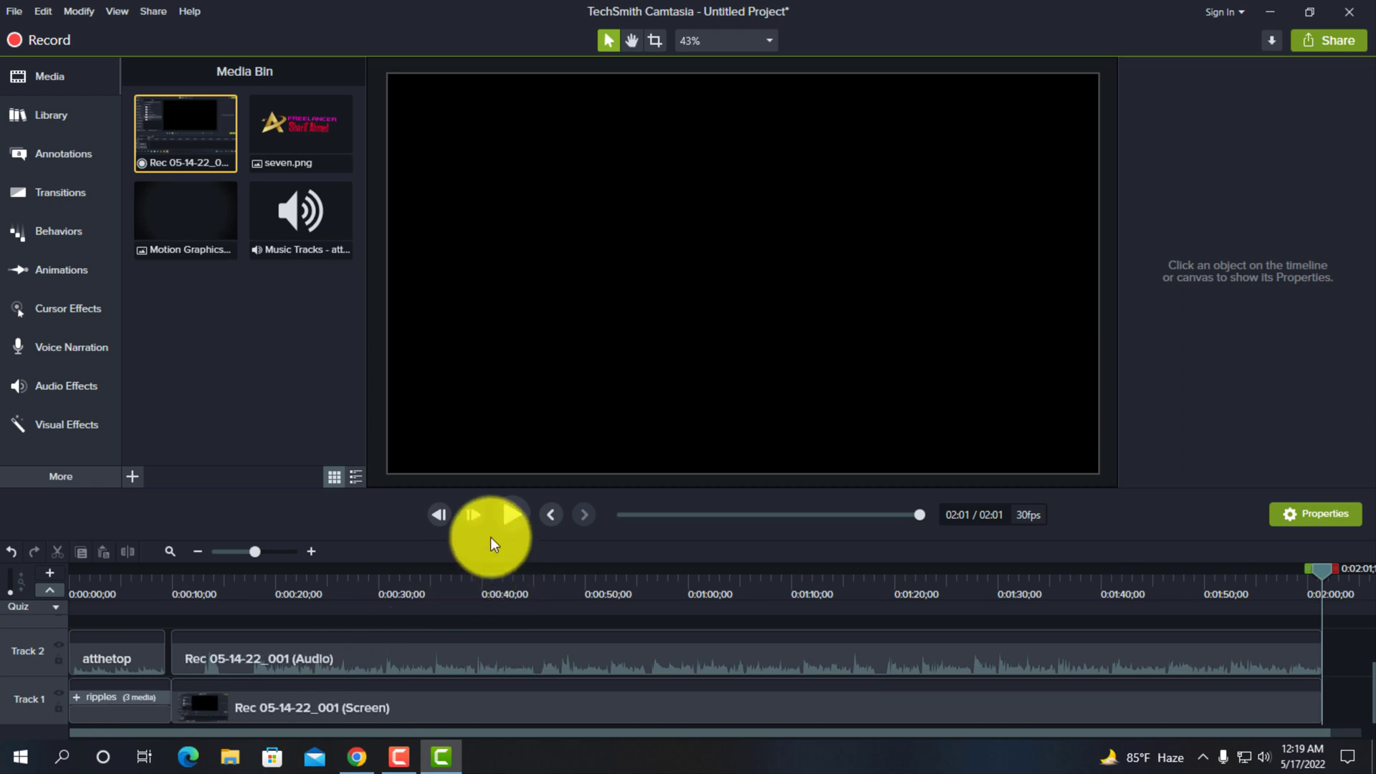
click(519, 518)
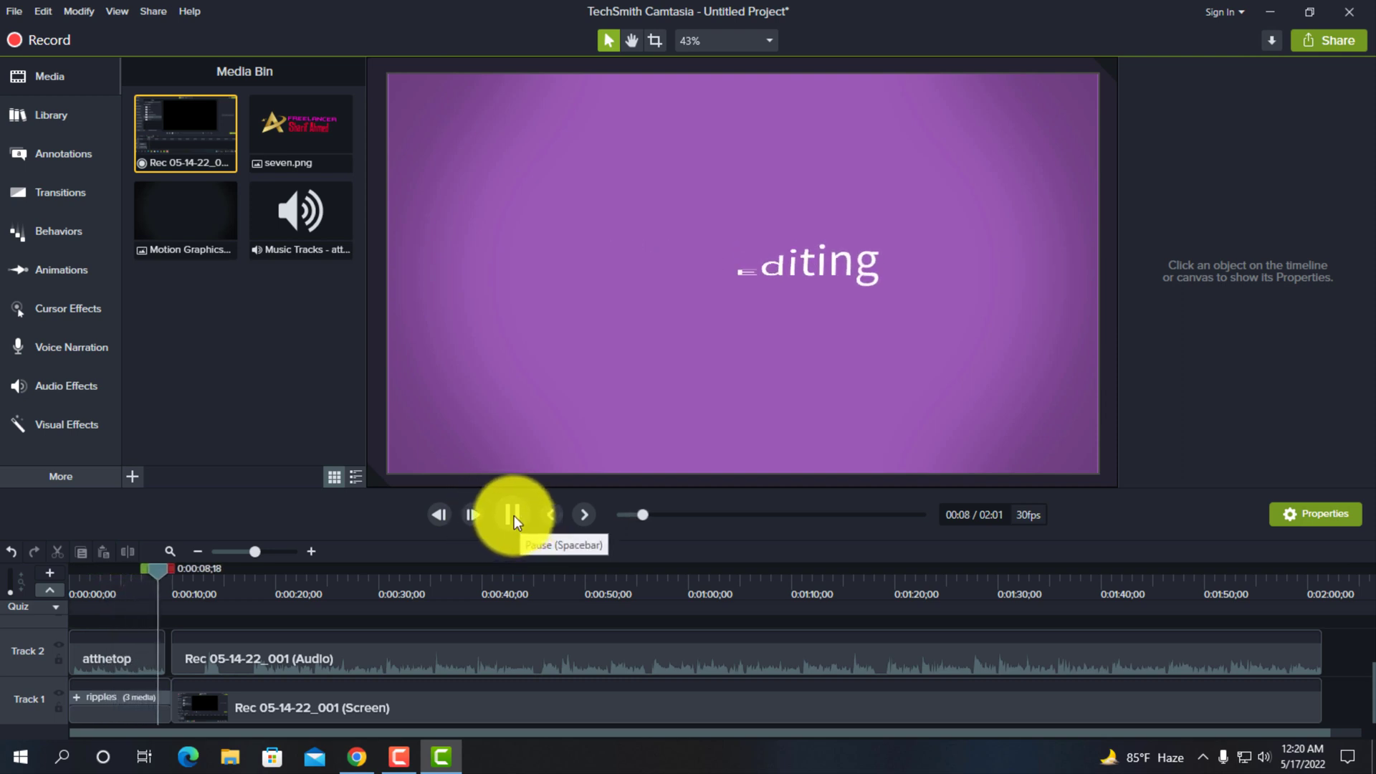
click(513, 515)
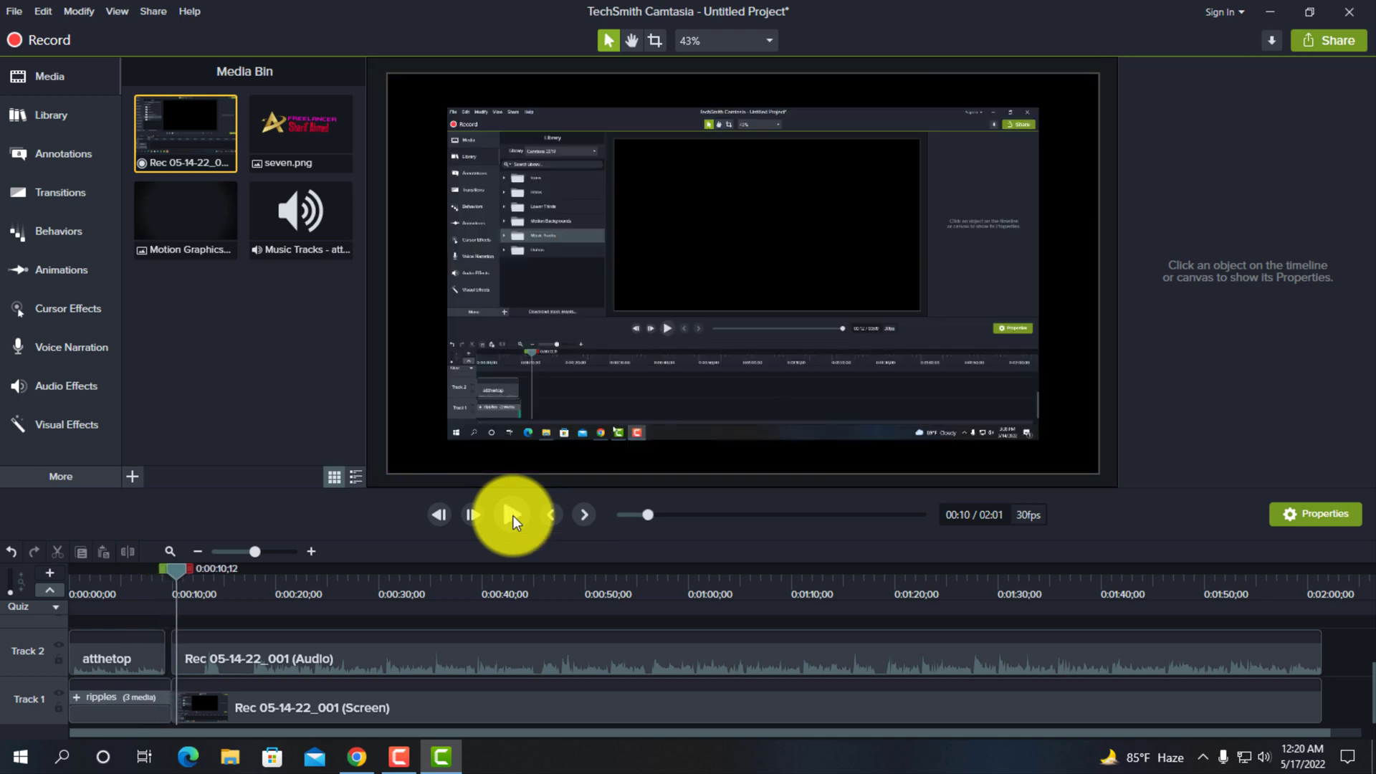
click(508, 522)
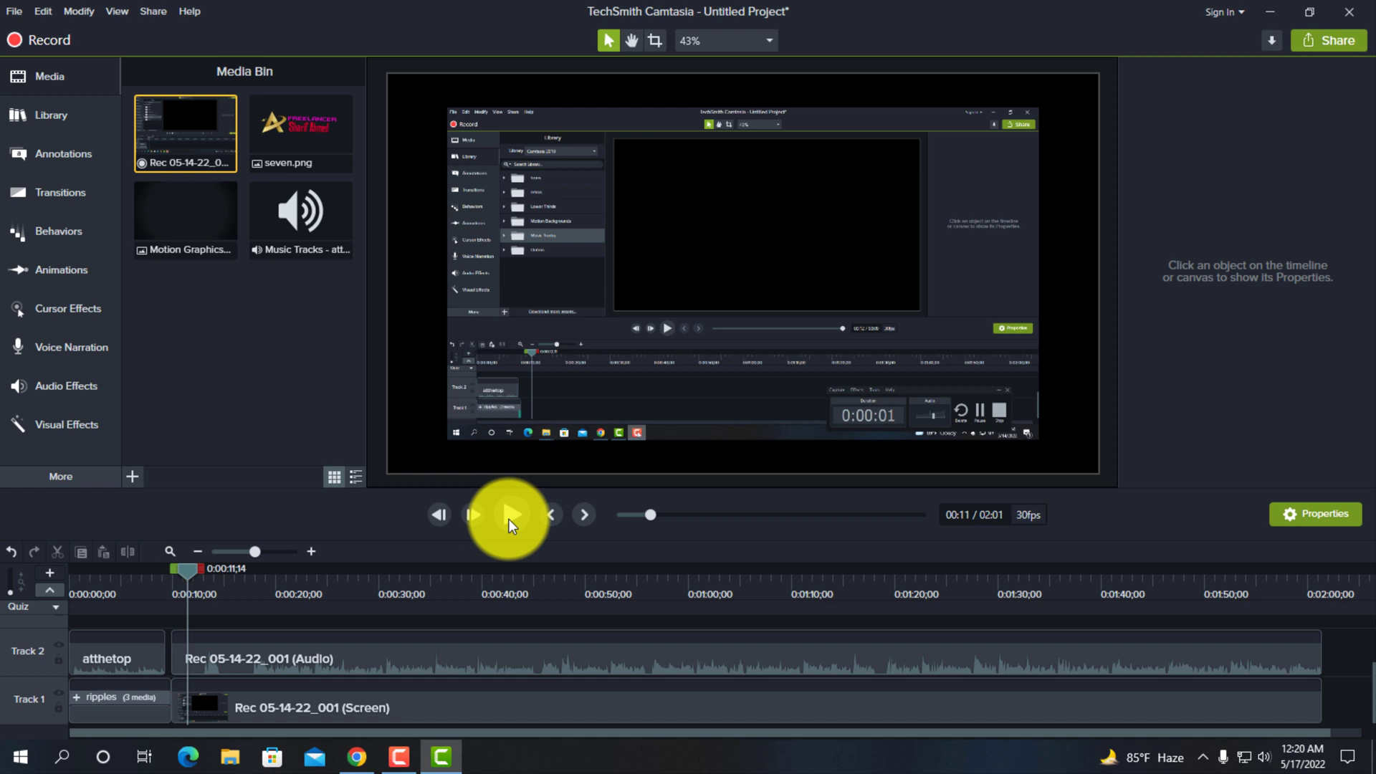
- Position the playhead at 0:00:12;14 and shrink the screen recording on the canvas to about 97.5% from its lower-left corner
mouse_move(175, 569)
mouse_down()
mouse_move(247, 588)
mouse_move(191, 581)
mouse_up()
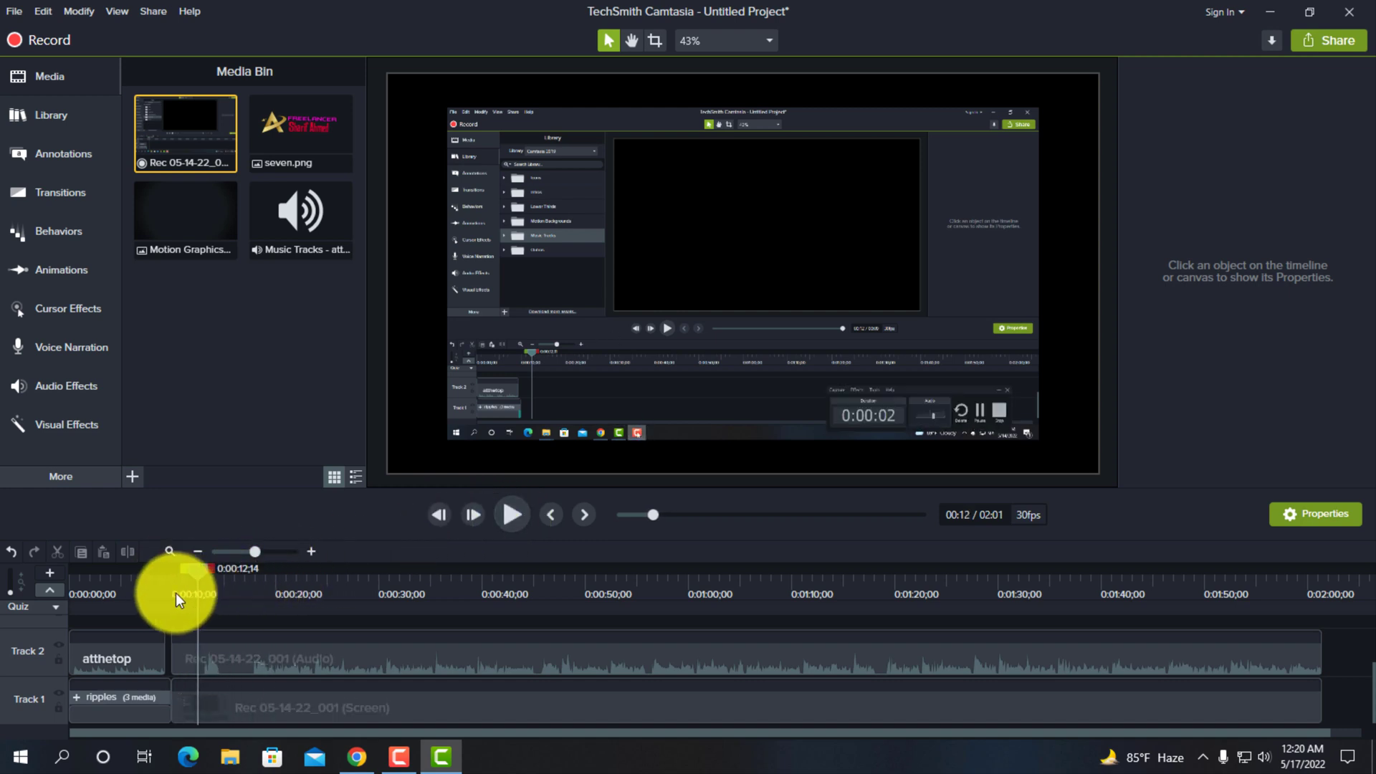
click(742, 331)
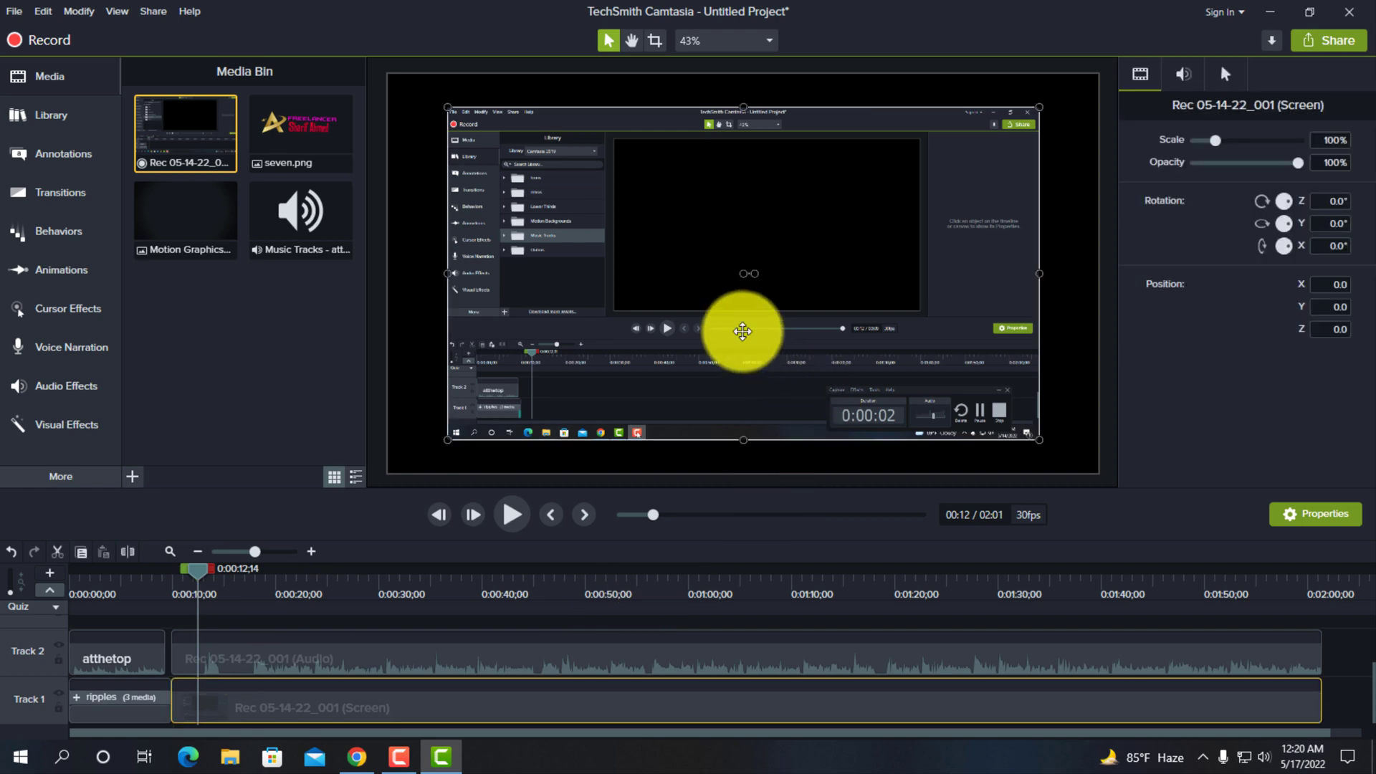
drag(446, 439, 460, 431)
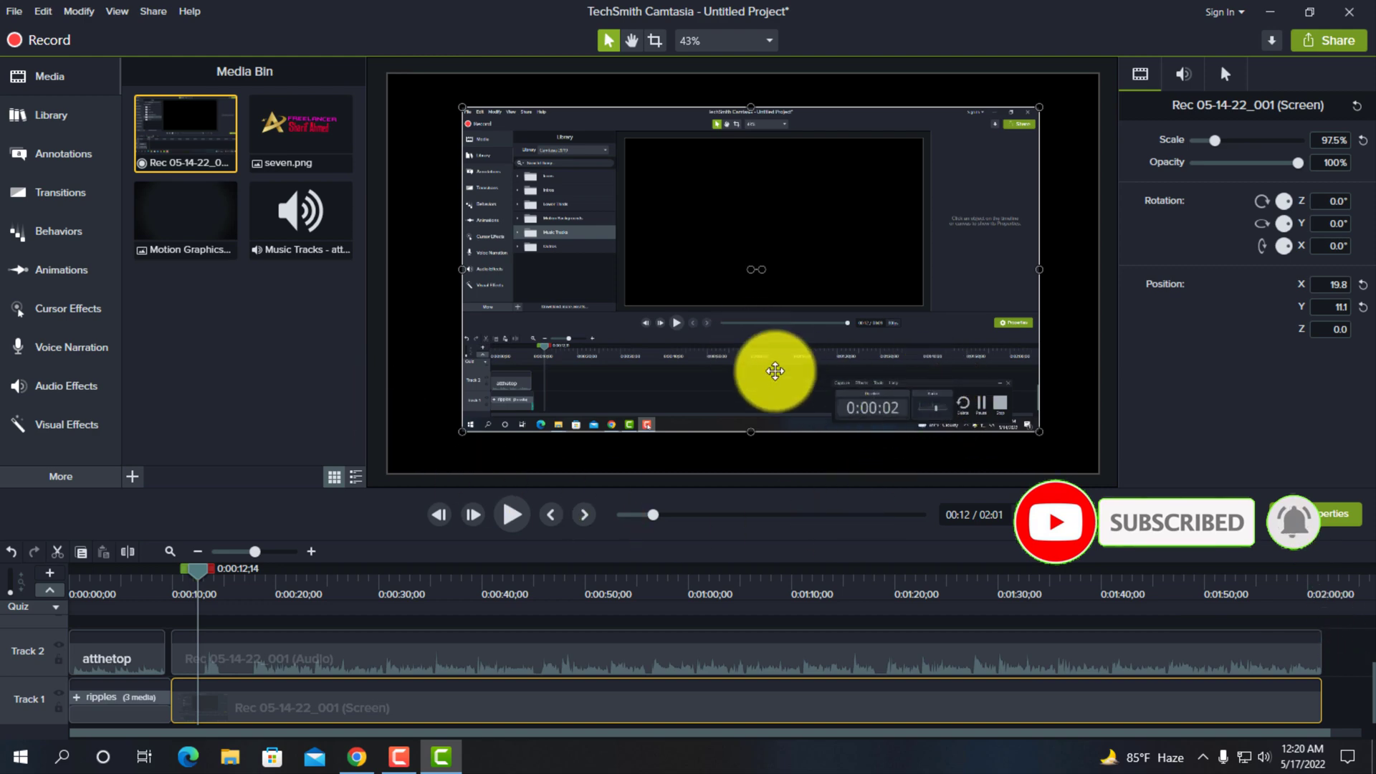
- Compare the canvas view at 50% and 100% zoom and return it to Fit
click(771, 46)
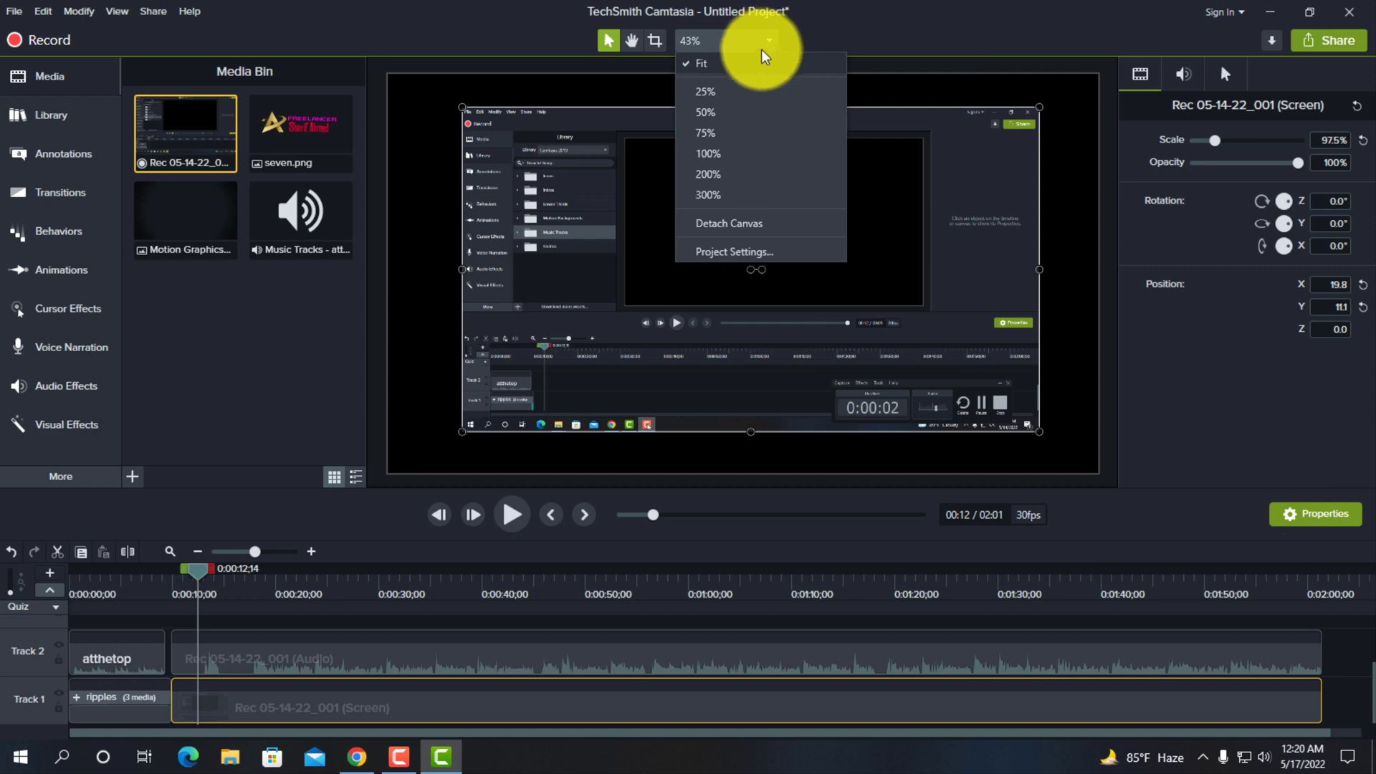
click(726, 63)
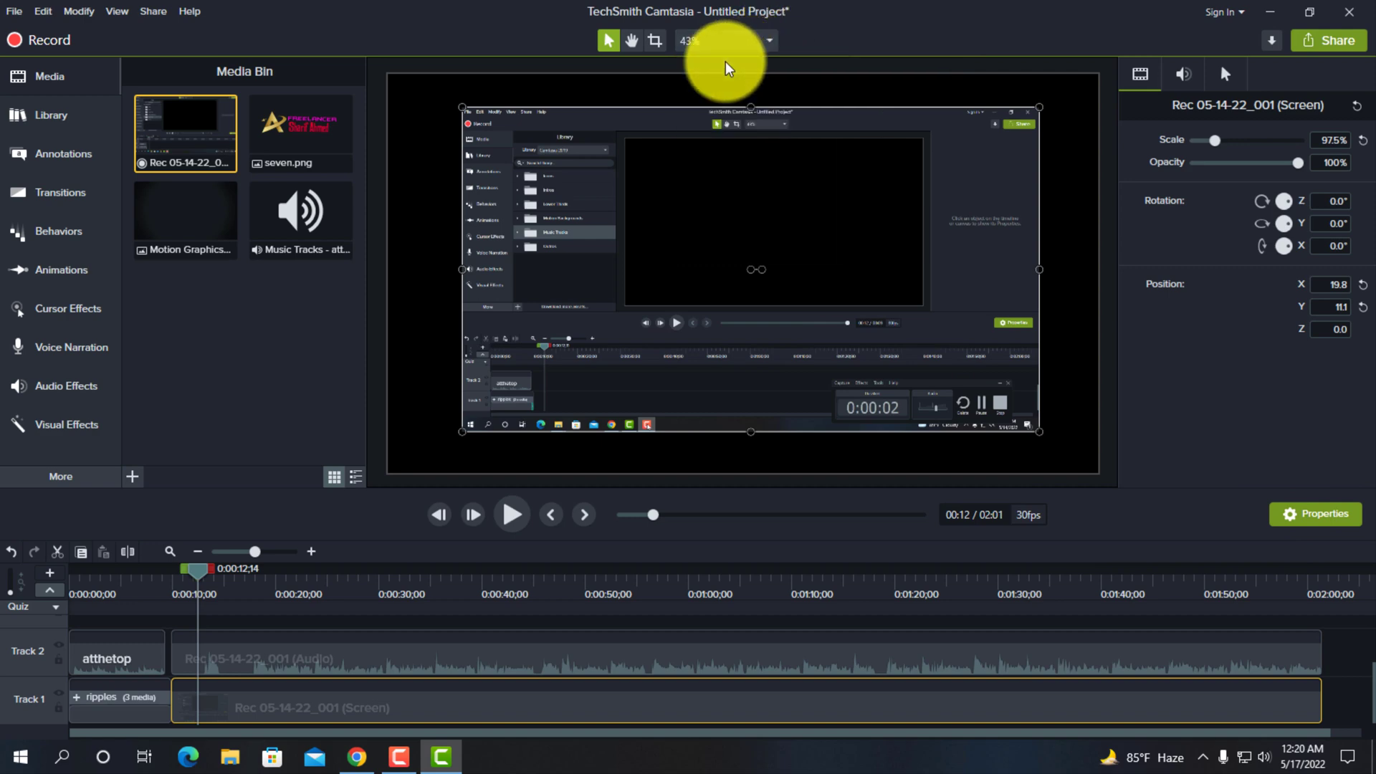
click(771, 43)
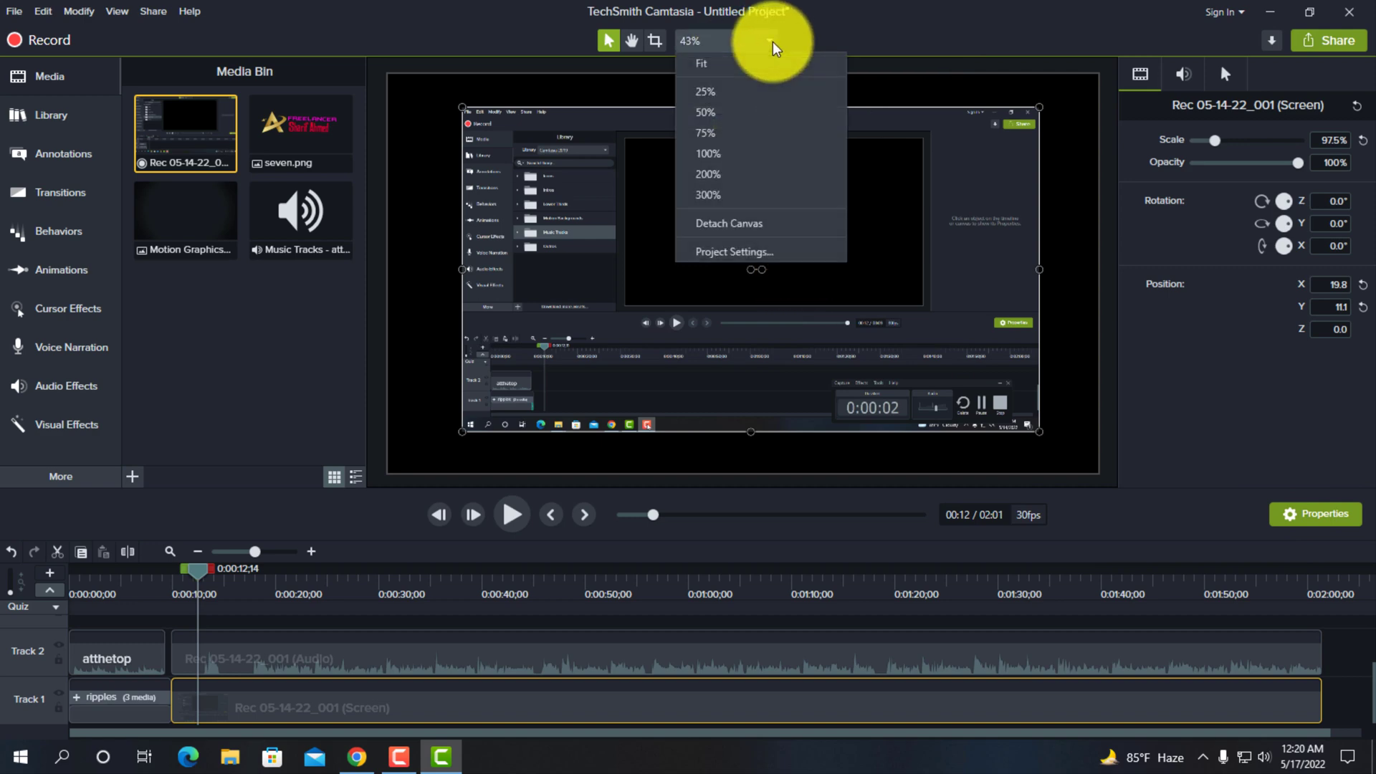
click(717, 111)
click(772, 43)
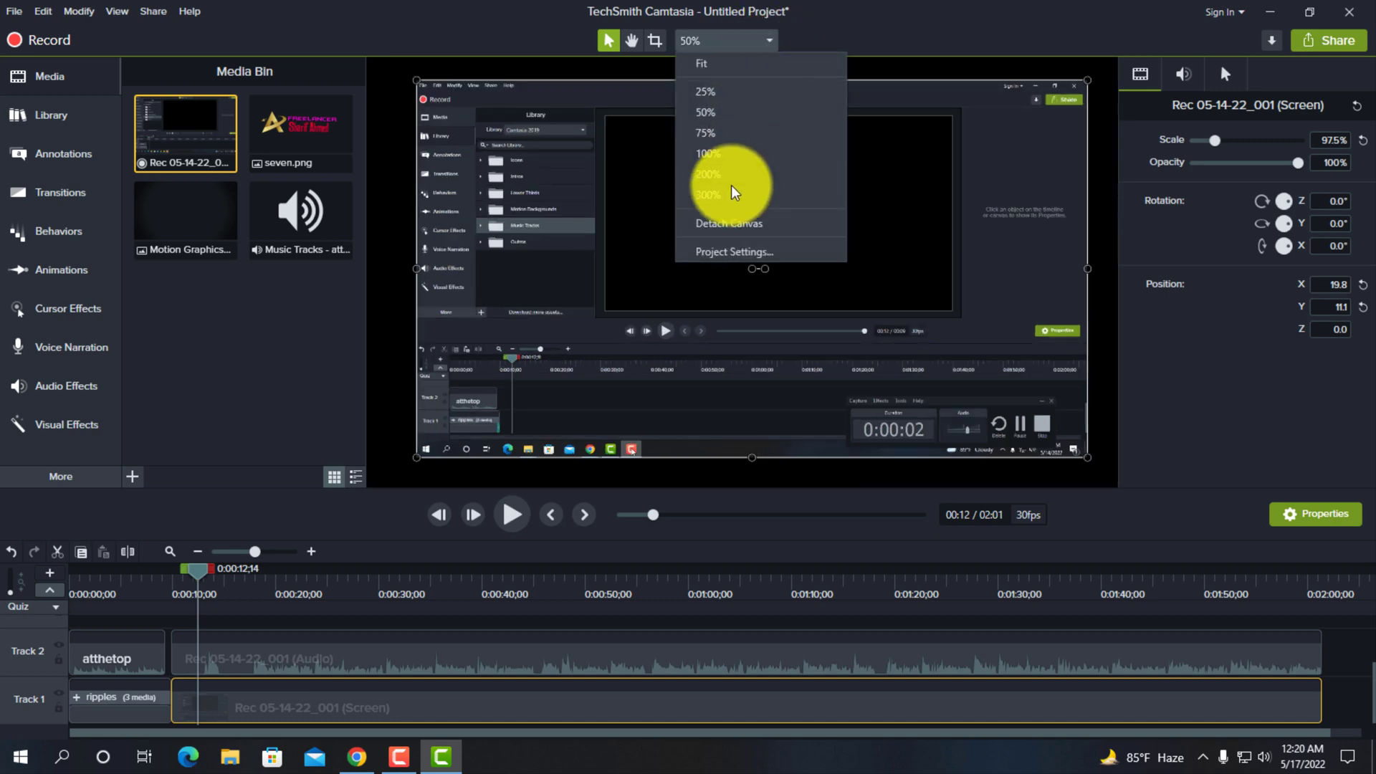
click(709, 153)
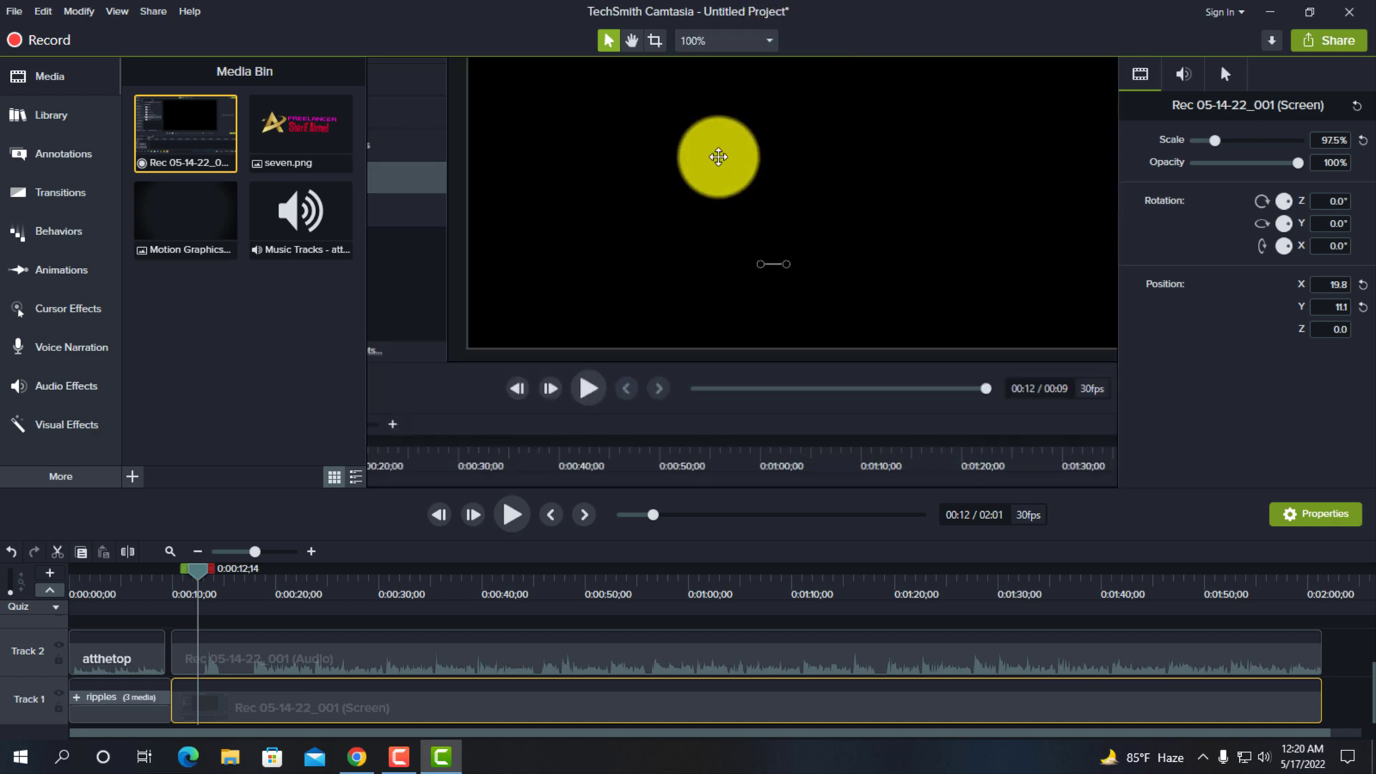
click(768, 41)
click(723, 72)
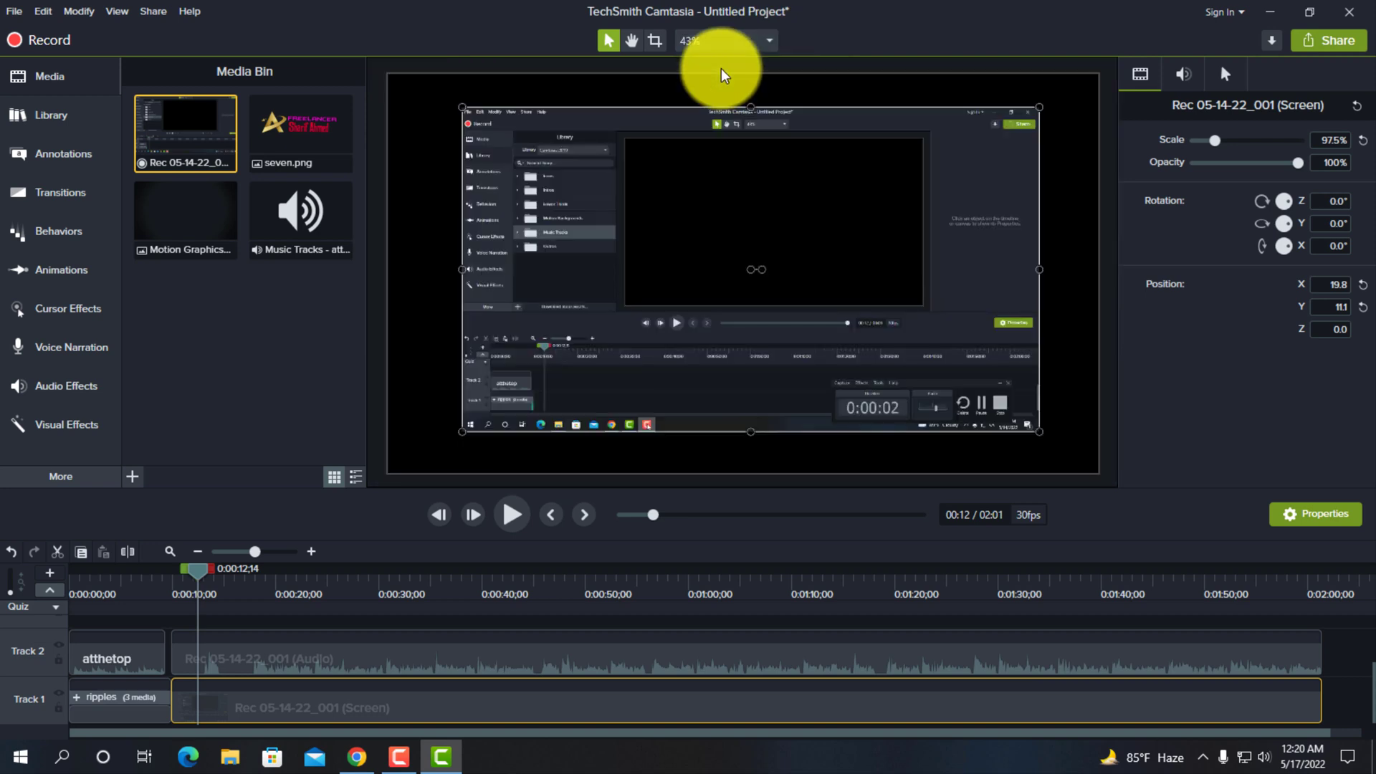
click(768, 42)
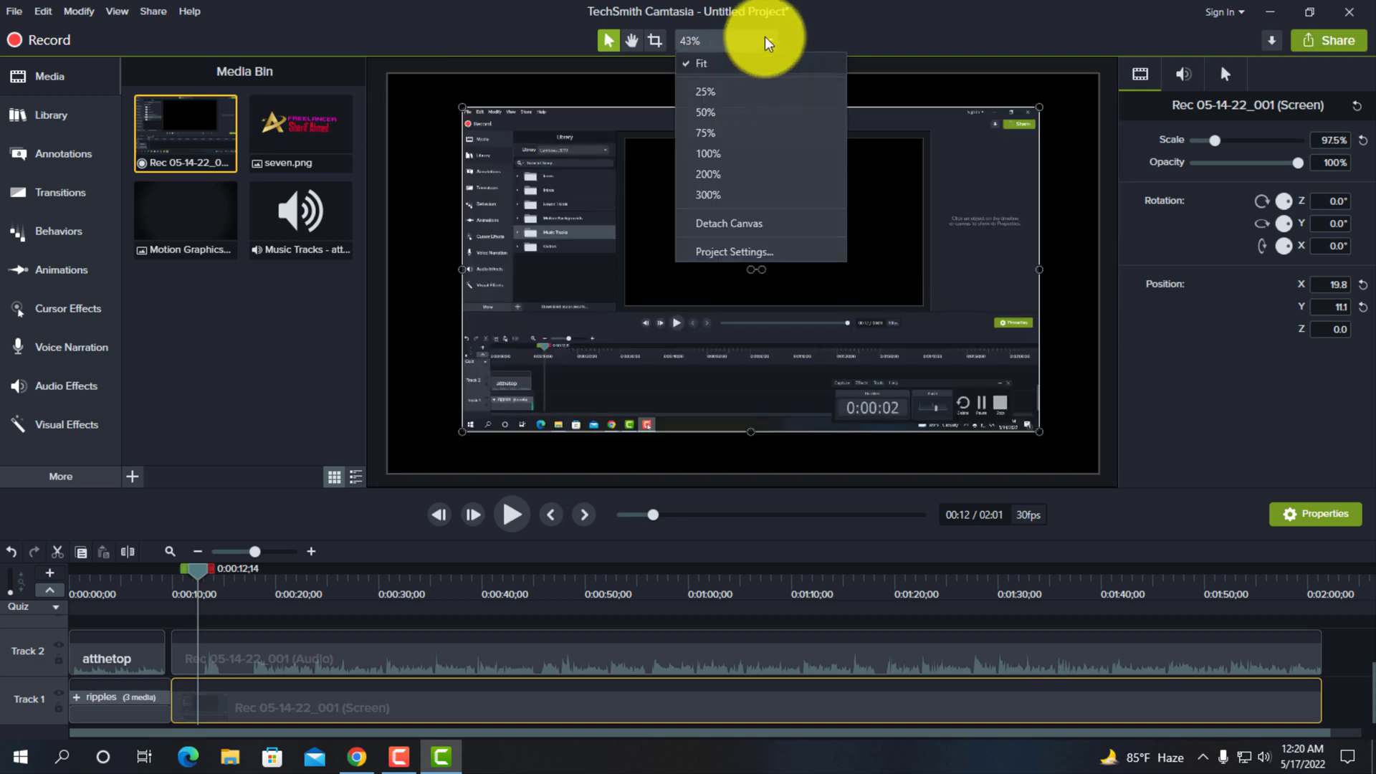
click(730, 73)
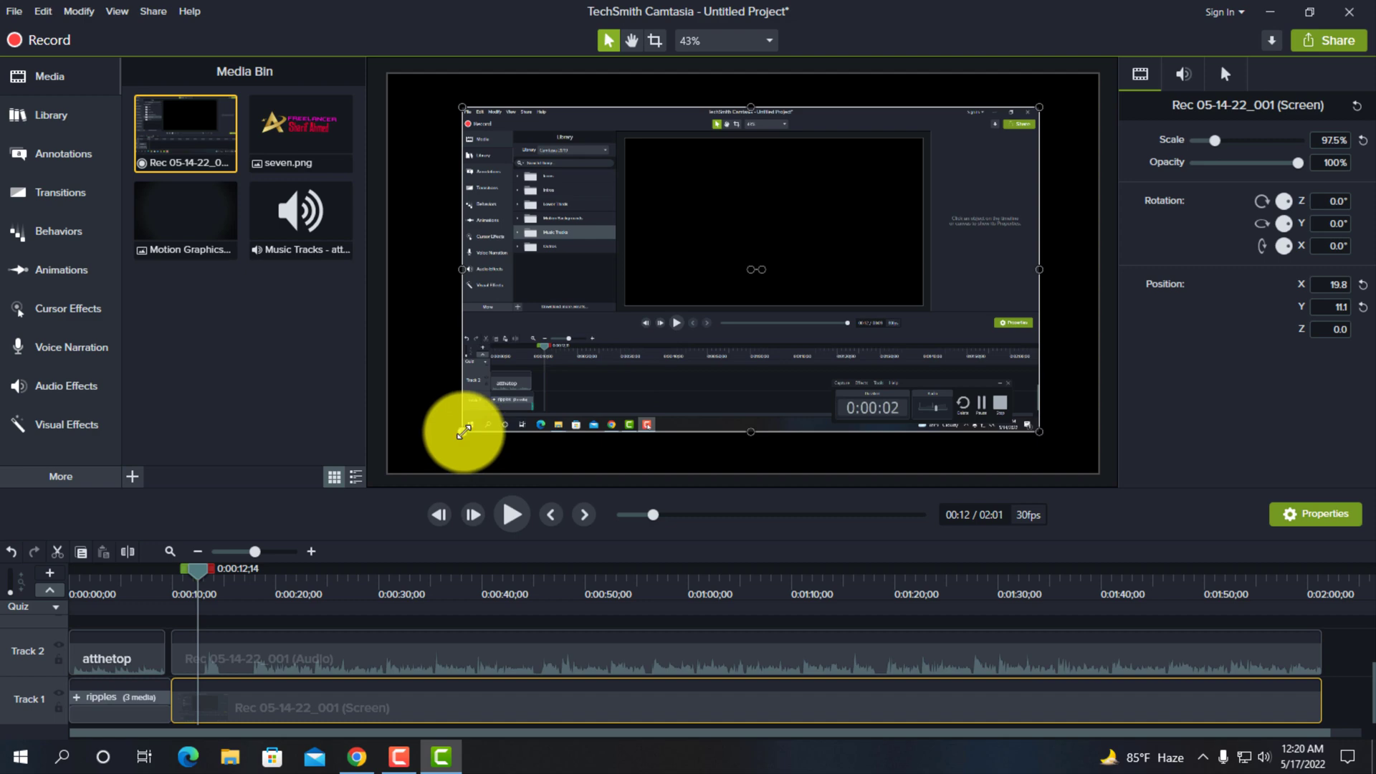
- Enlarge the screen recording from its lower-left and upper-right corners to fill the canvas at 120% scale, keeping the canvas view at Fit
drag(463, 432, 390, 469)
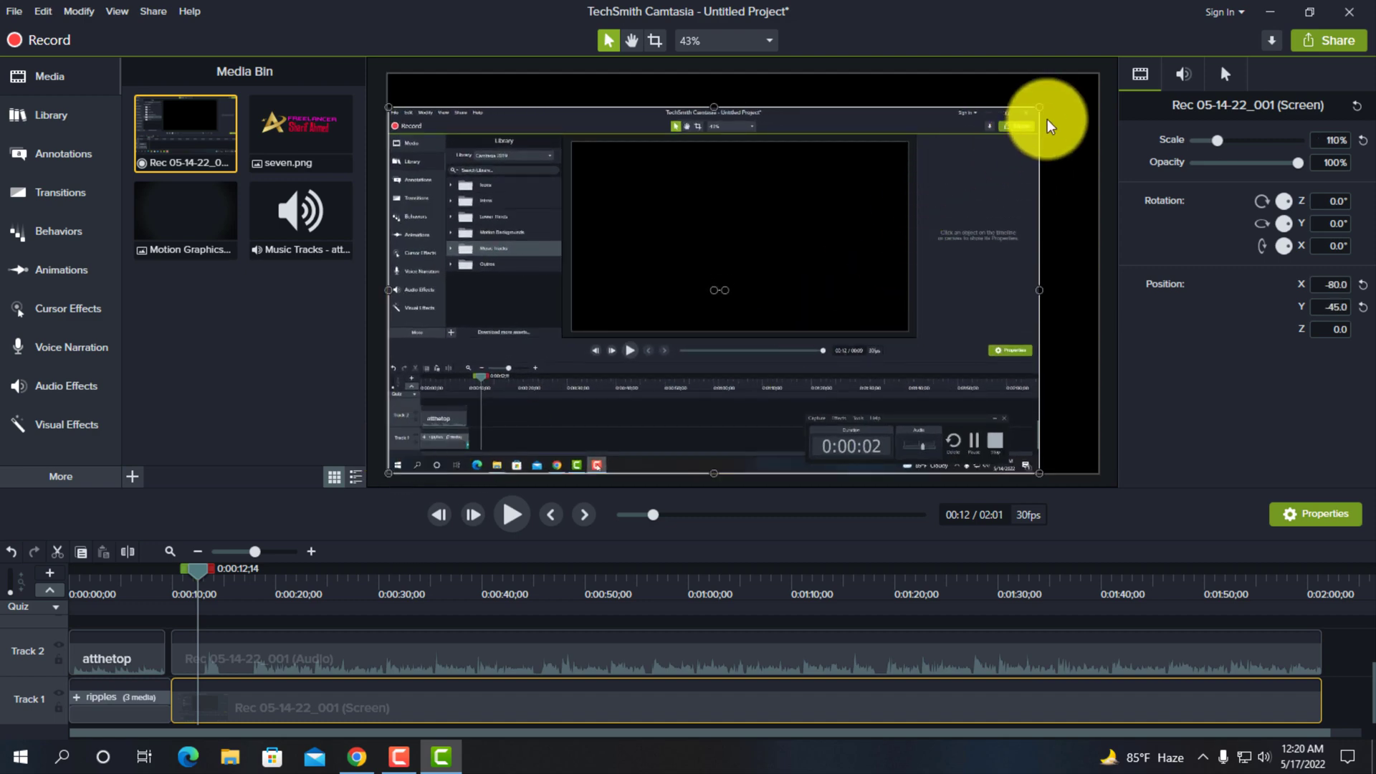
drag(1039, 108, 1093, 75)
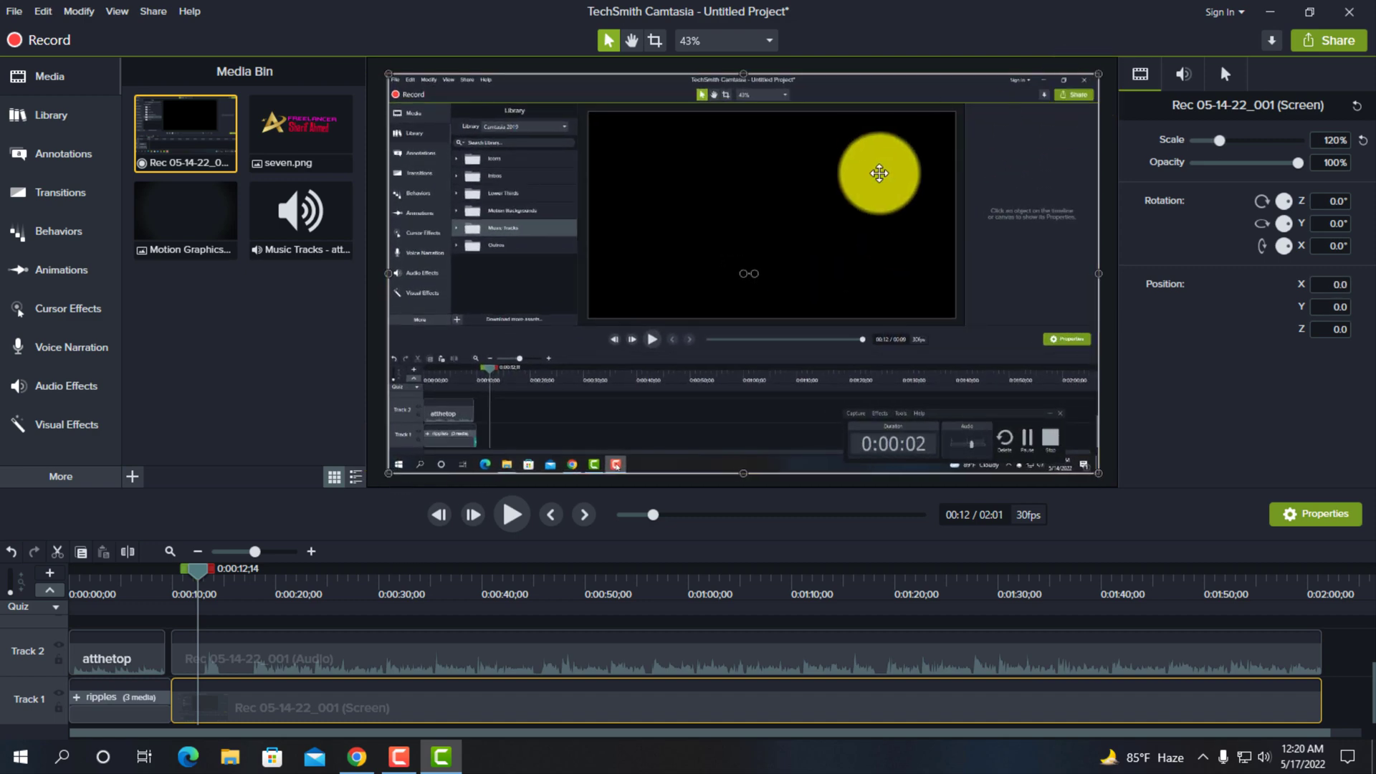
click(769, 47)
click(747, 68)
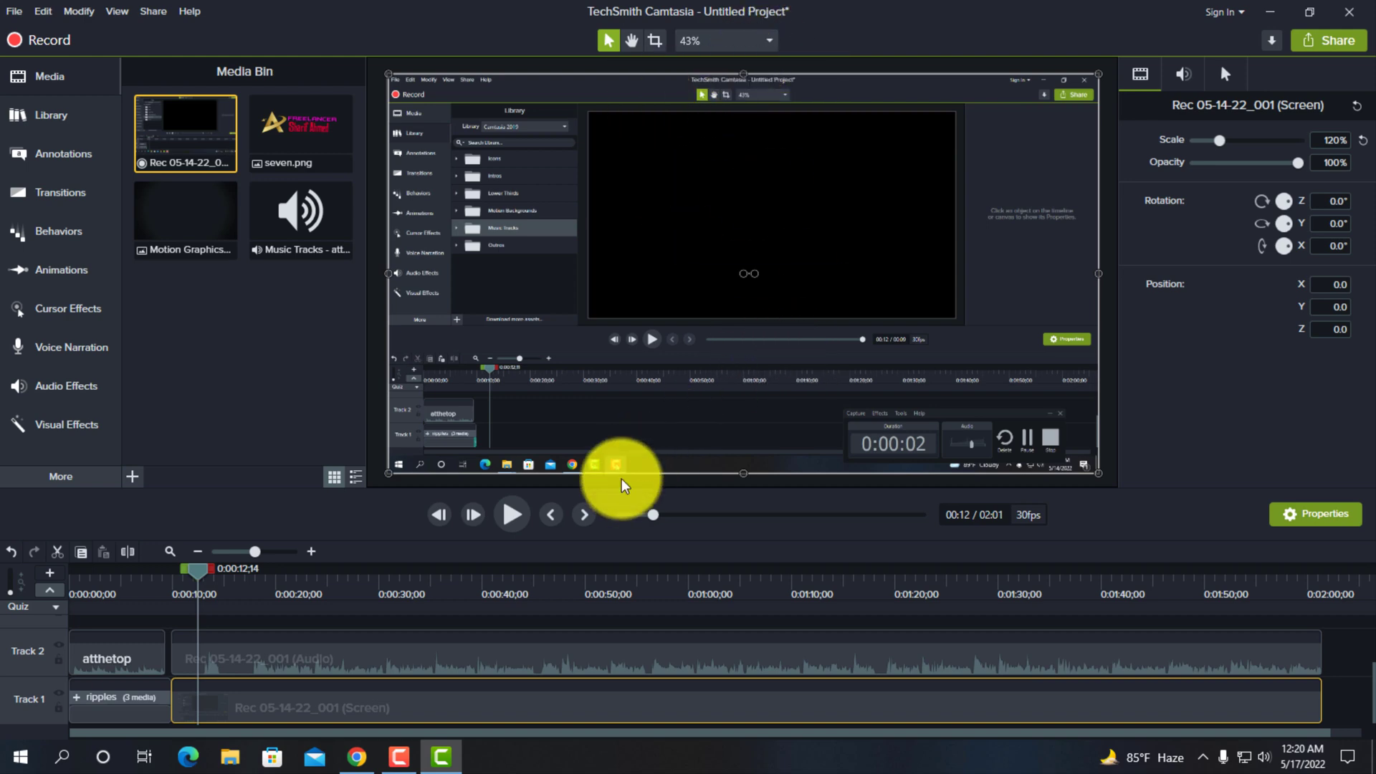
click(768, 41)
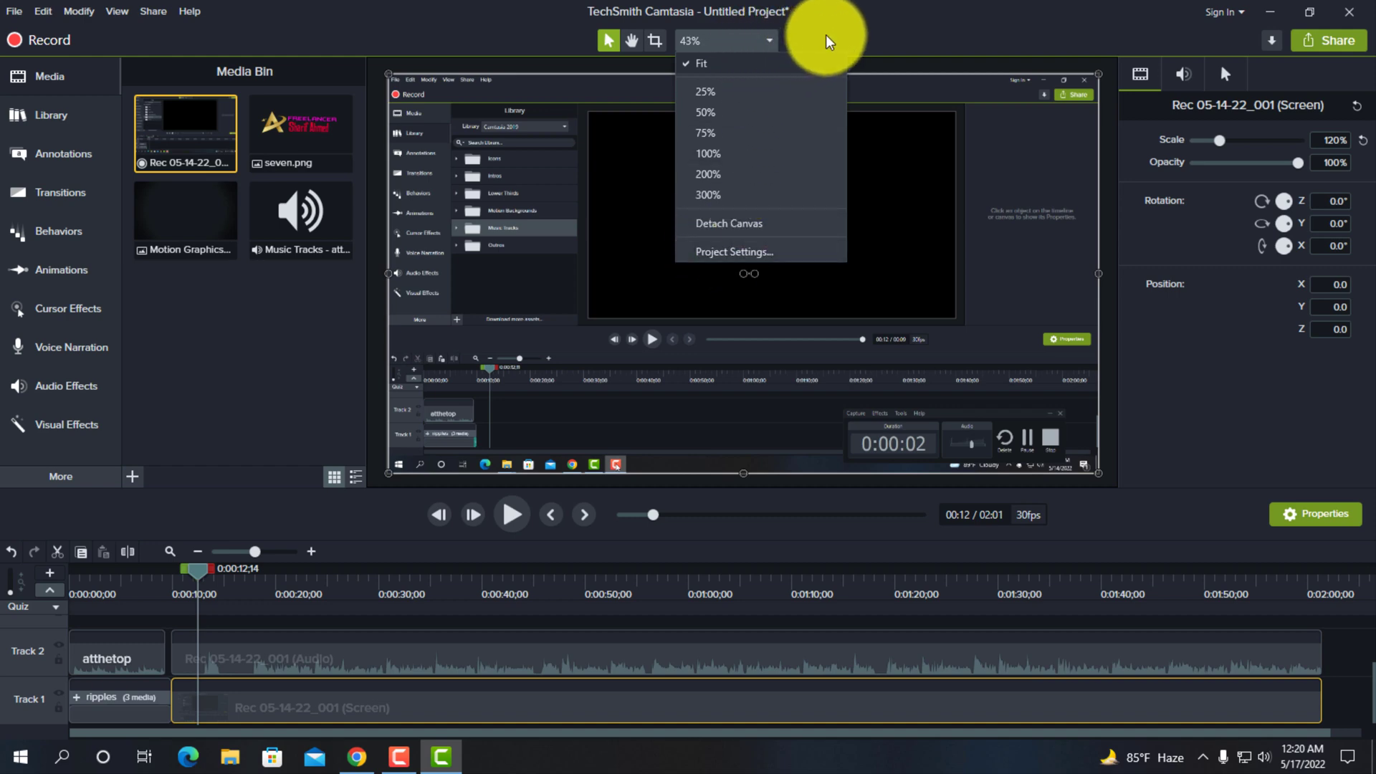
click(845, 32)
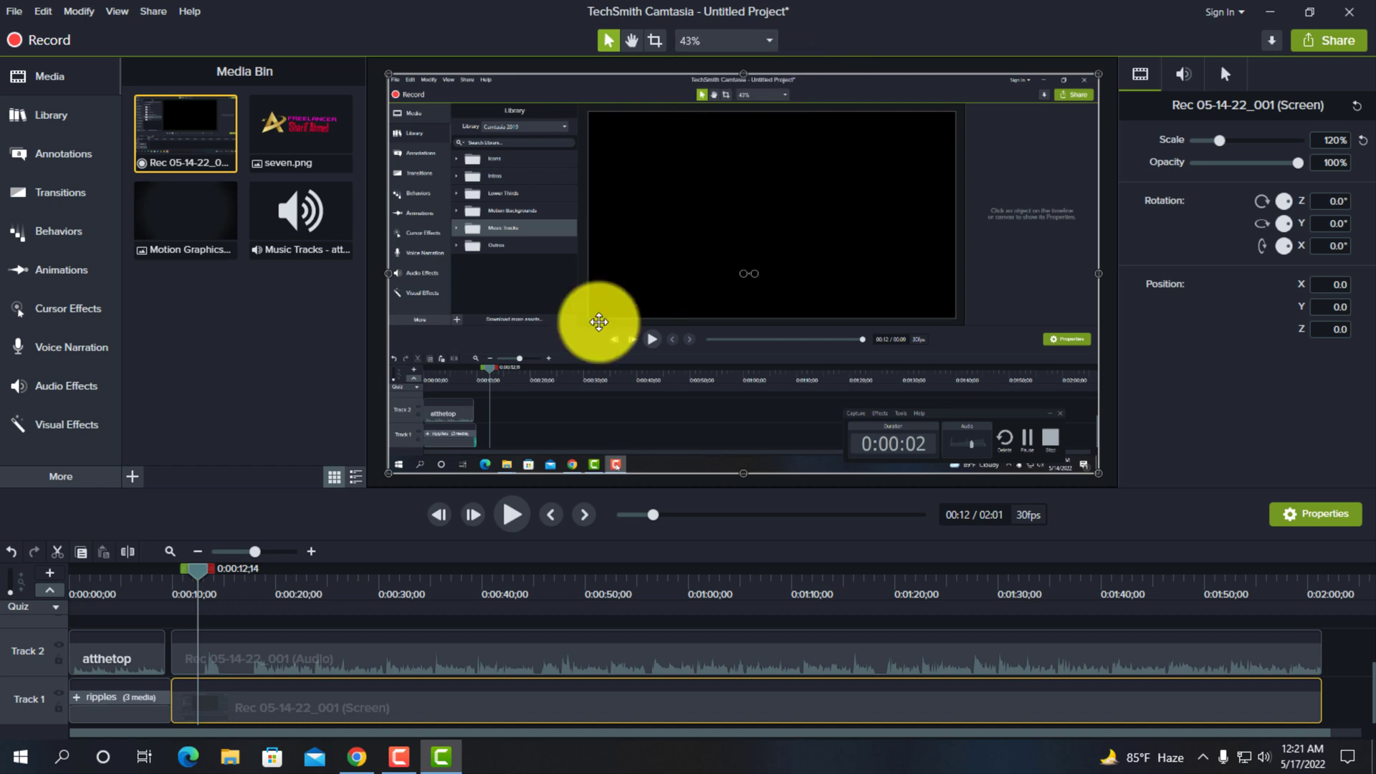
- Play the resized recording from 0:00:12;14 to 0:00:14;14 and select its screen clip
click(506, 517)
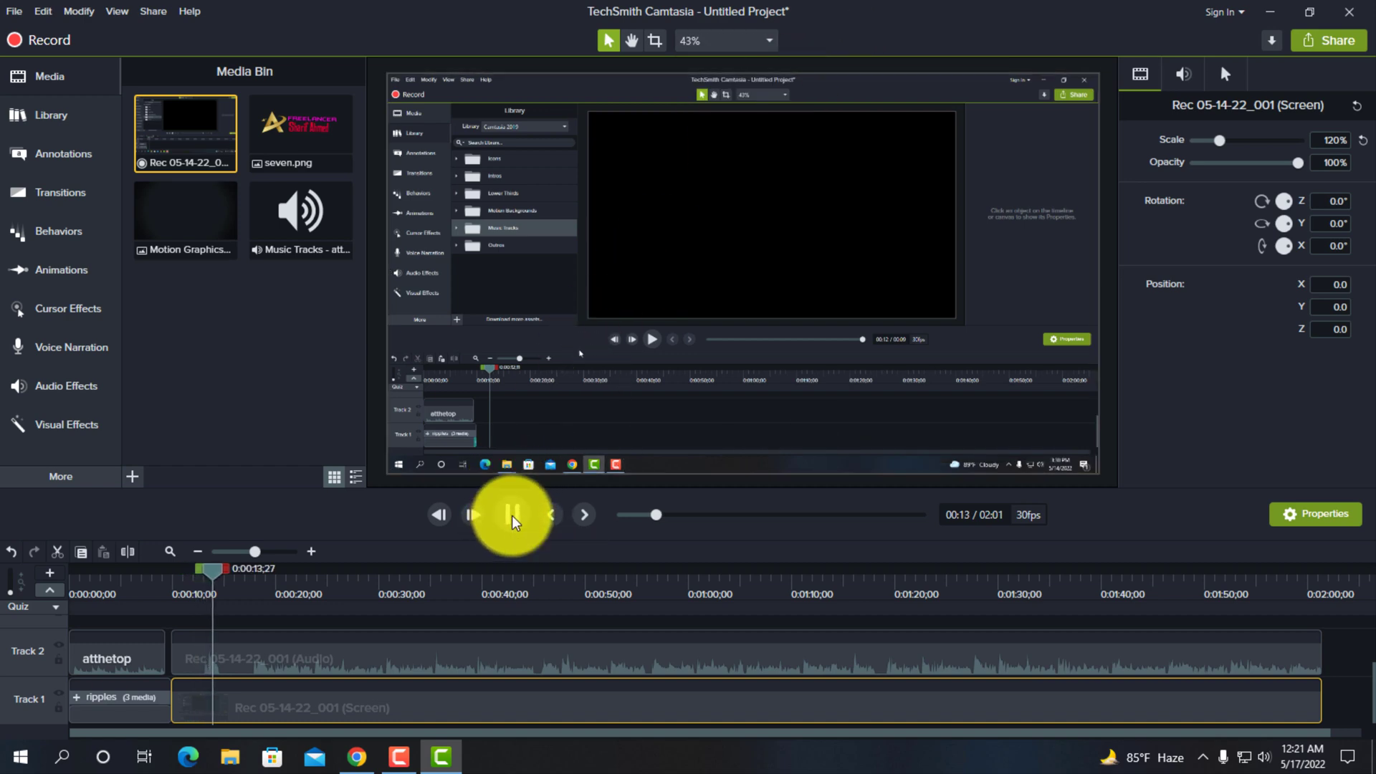
click(512, 516)
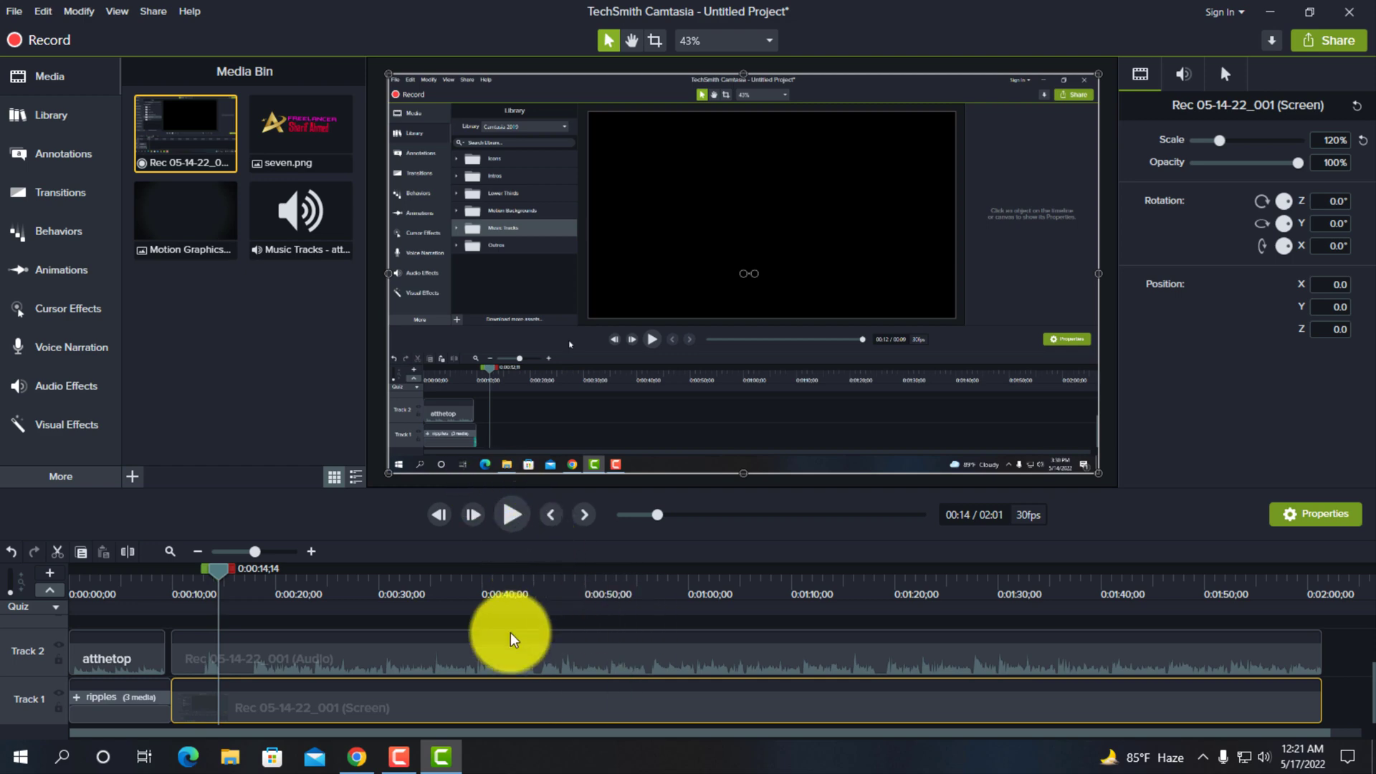
click(200, 707)
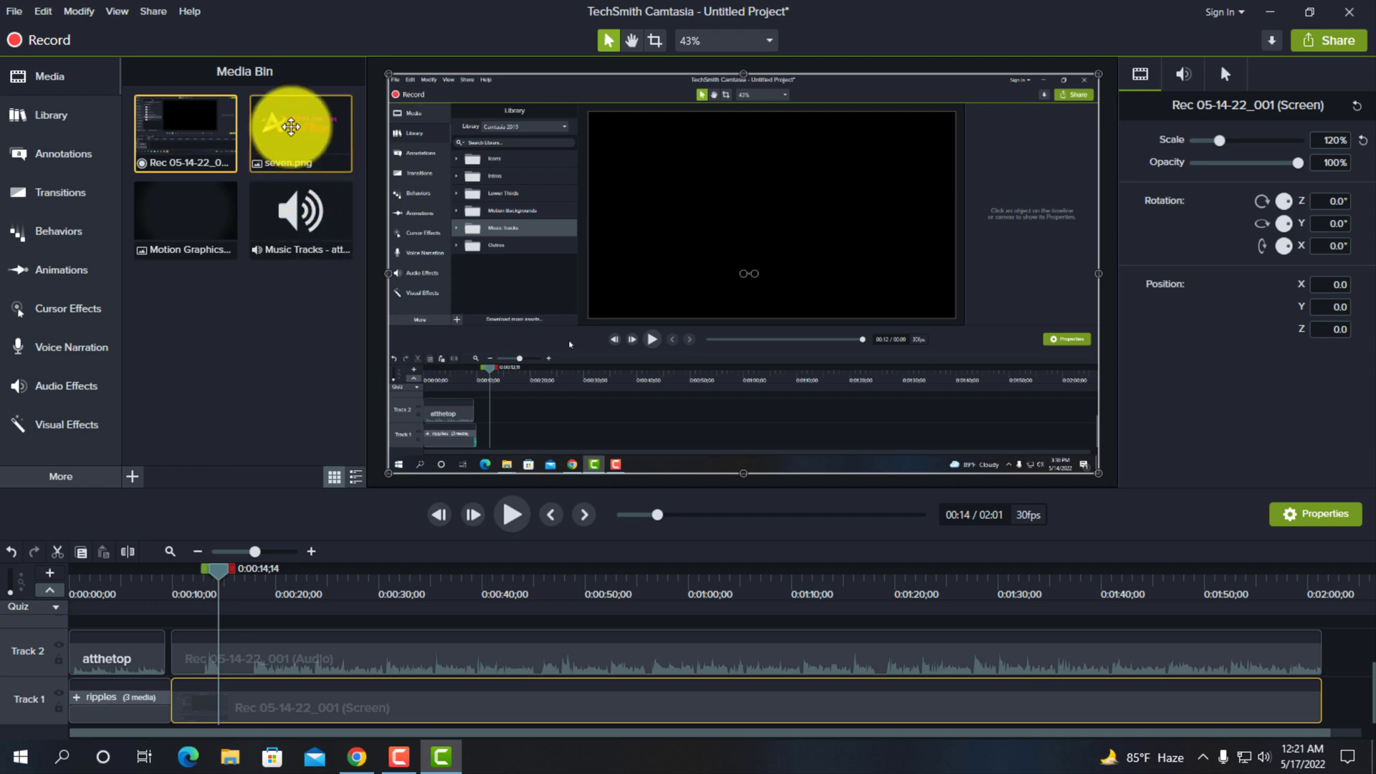
- Add seven.png to Track 3 at the recording's start and shrink it to 26.5% in the canvas's upper-right corner
drag(290, 126, 197, 634)
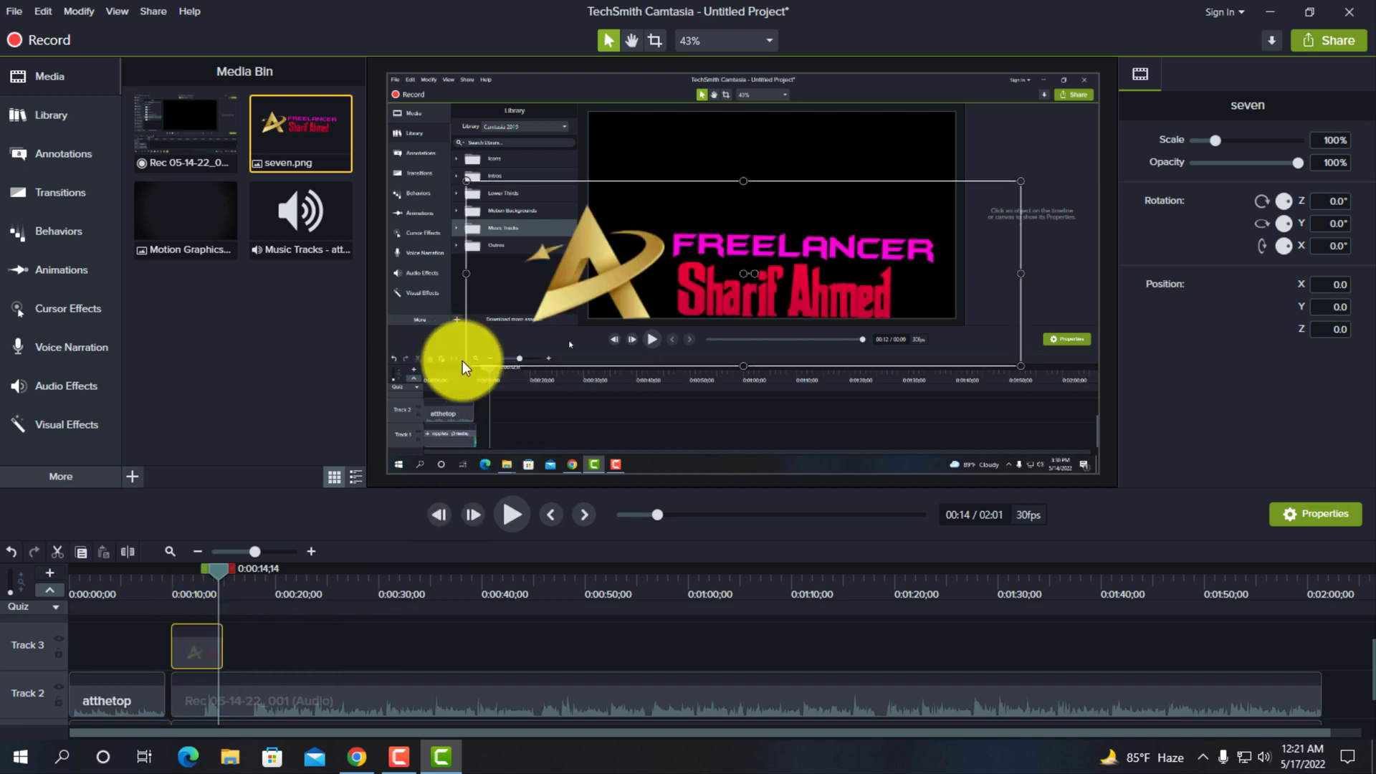
drag(470, 366, 984, 116)
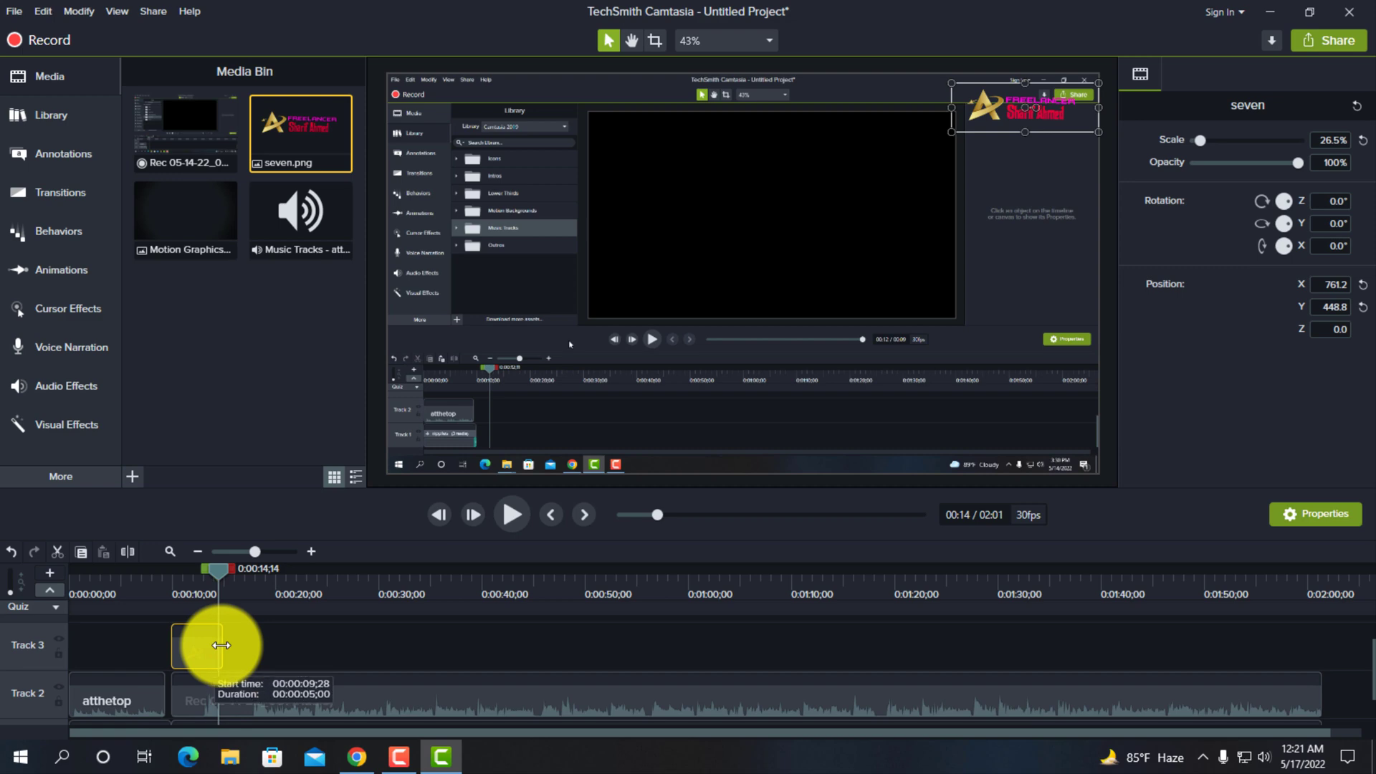
- Extend the seven logo clip to the end of the recording and nudge it slightly down on the canvas to Y 446.5
drag(220, 645, 1326, 652)
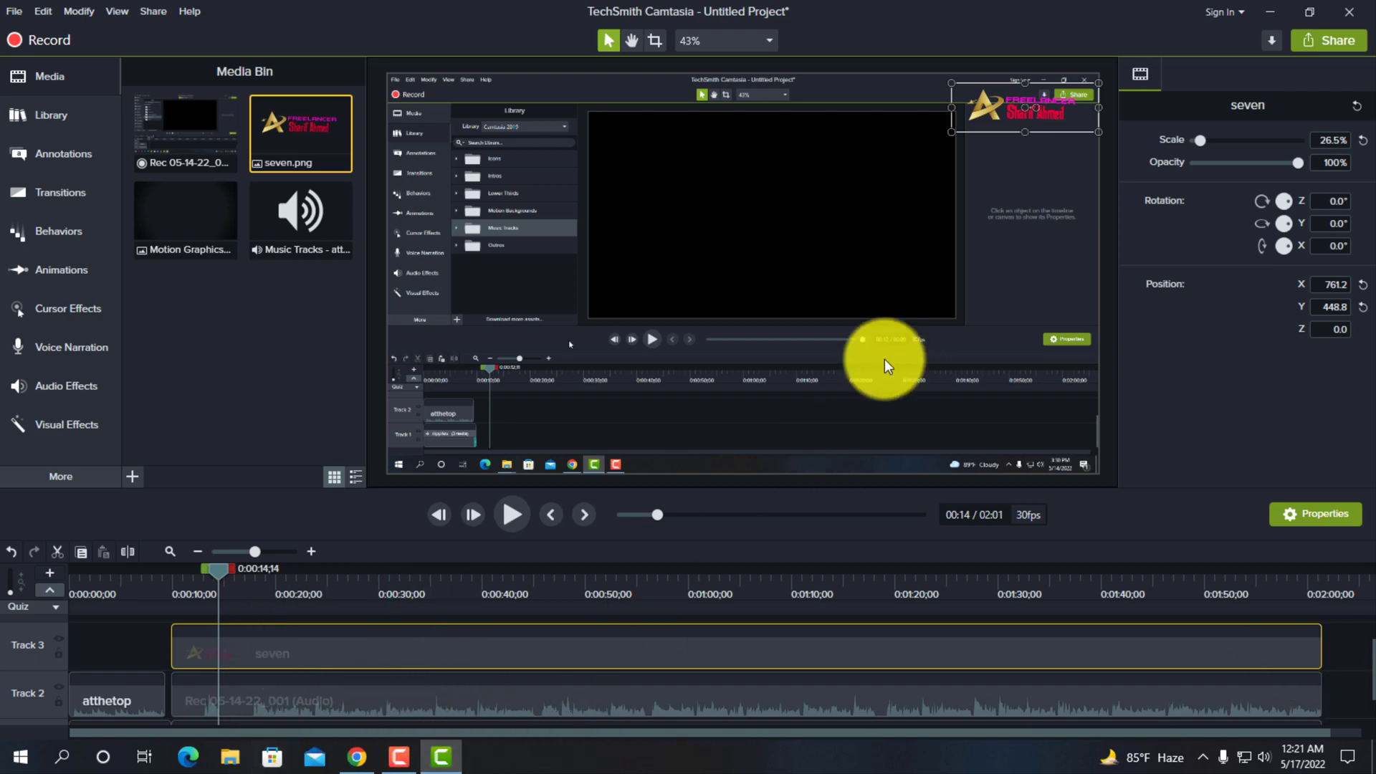
drag(999, 109, 996, 104)
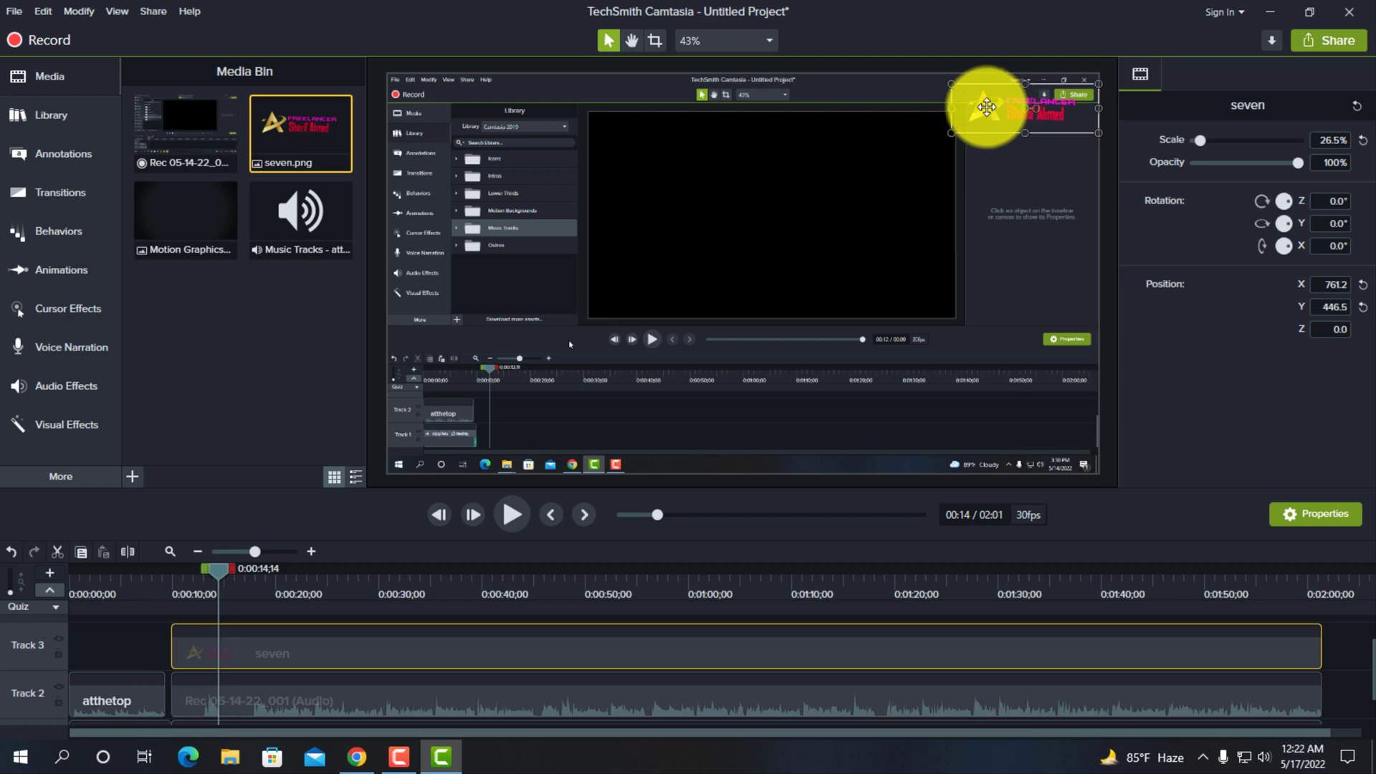
click(50, 74)
click(31, 73)
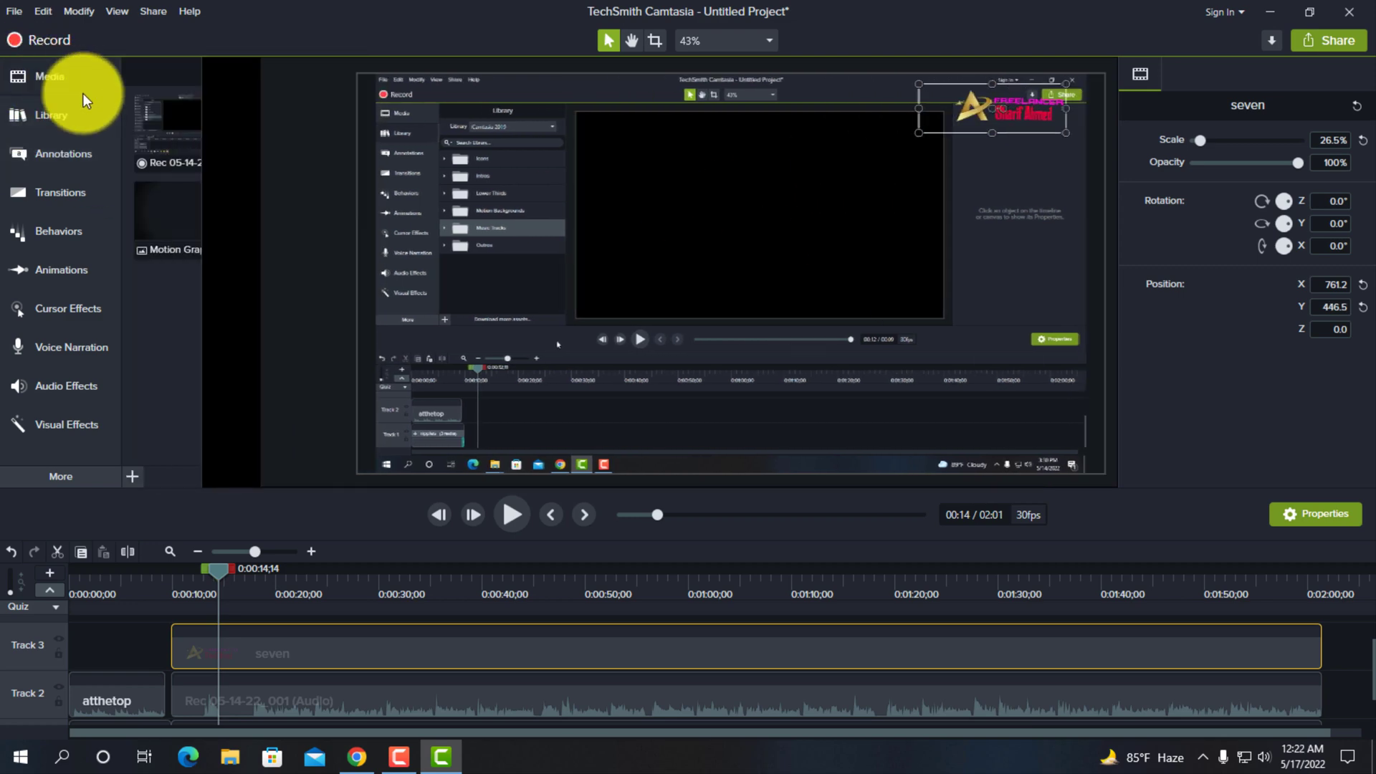
click(278, 144)
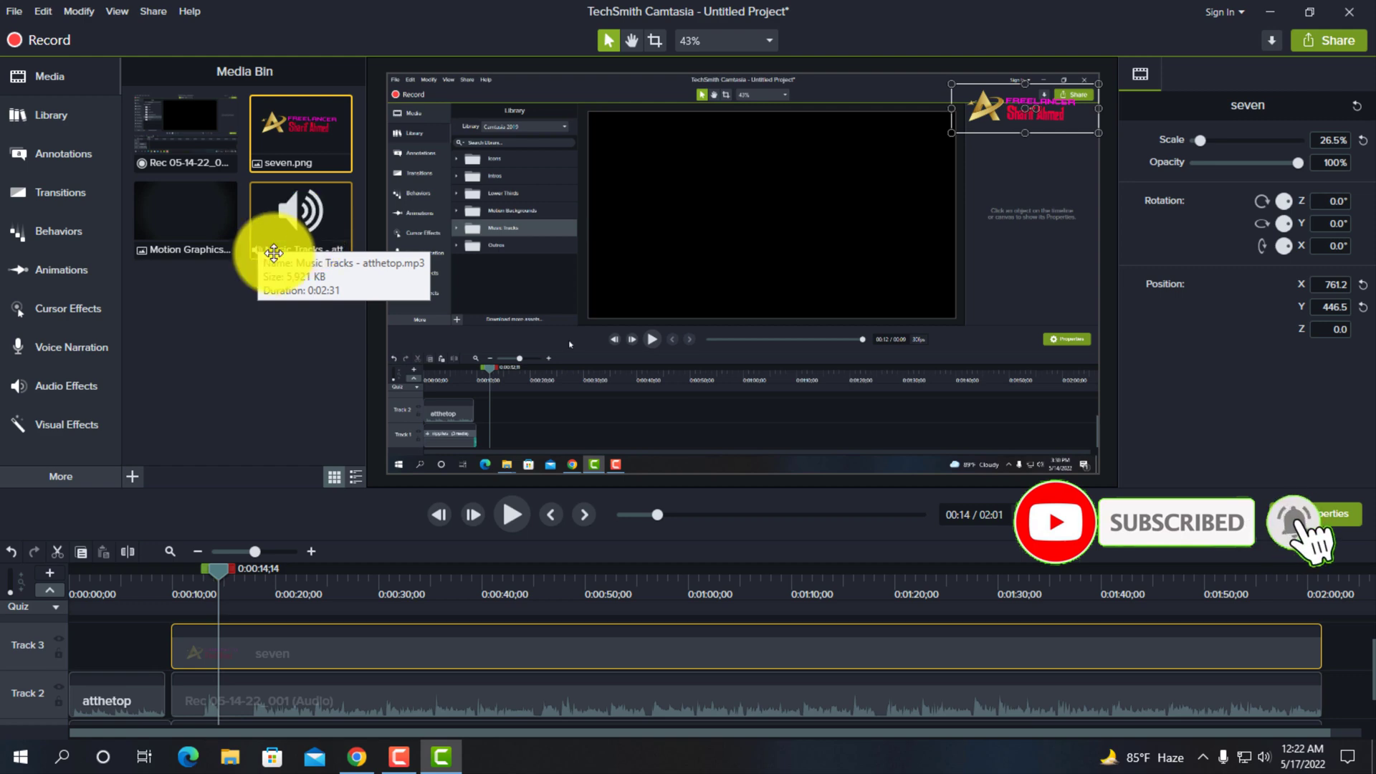
scroll(131, 697, down, 1)
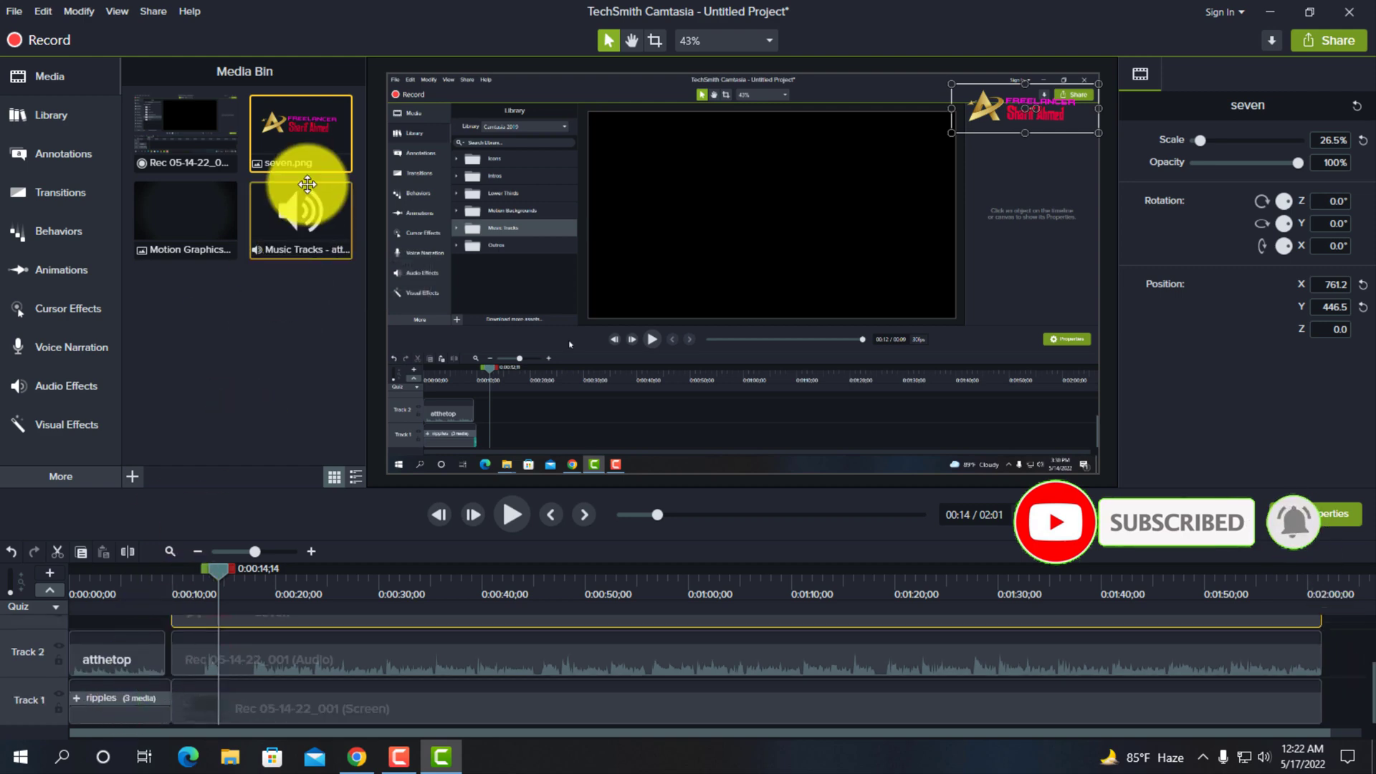
- Add the numberone-01 icon from the library's Education icons to Track 4 at 0:00:14;14
click(66, 124)
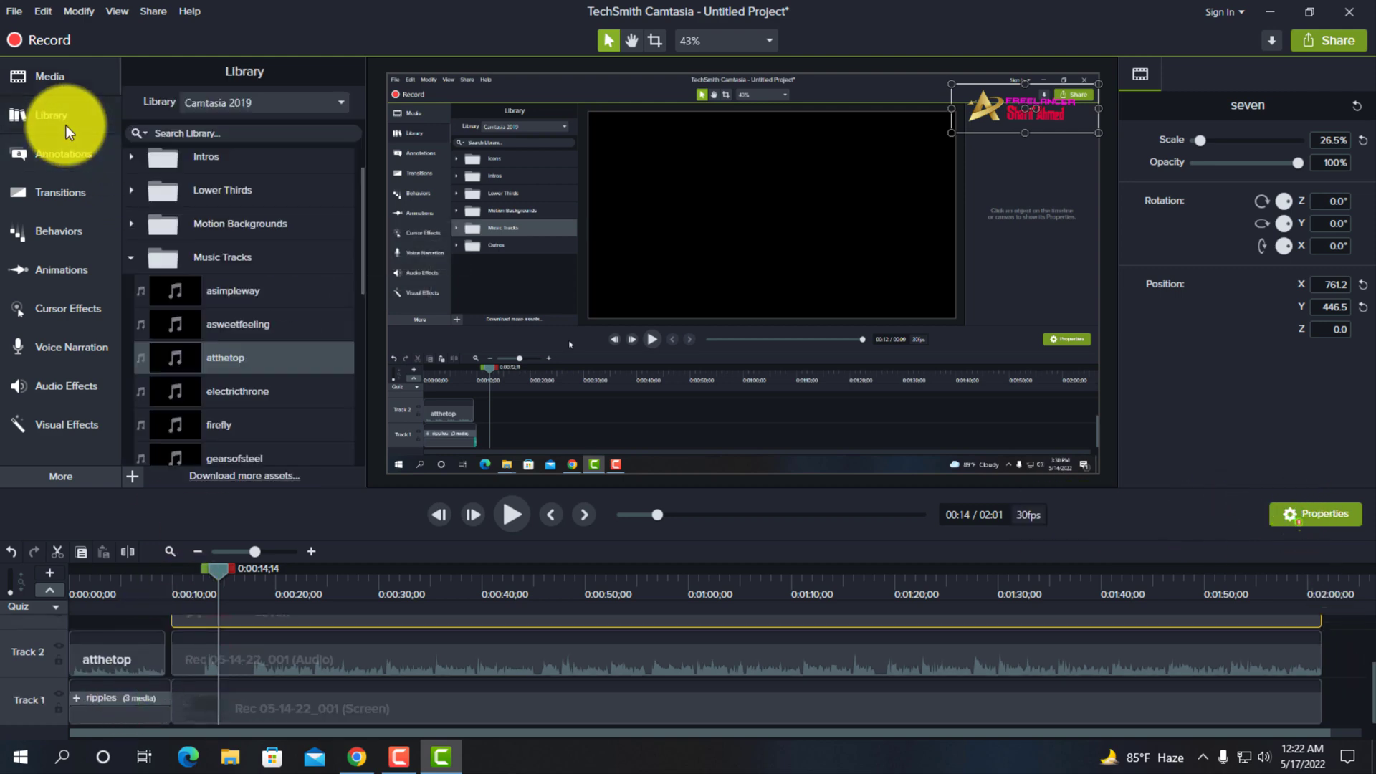
click(132, 263)
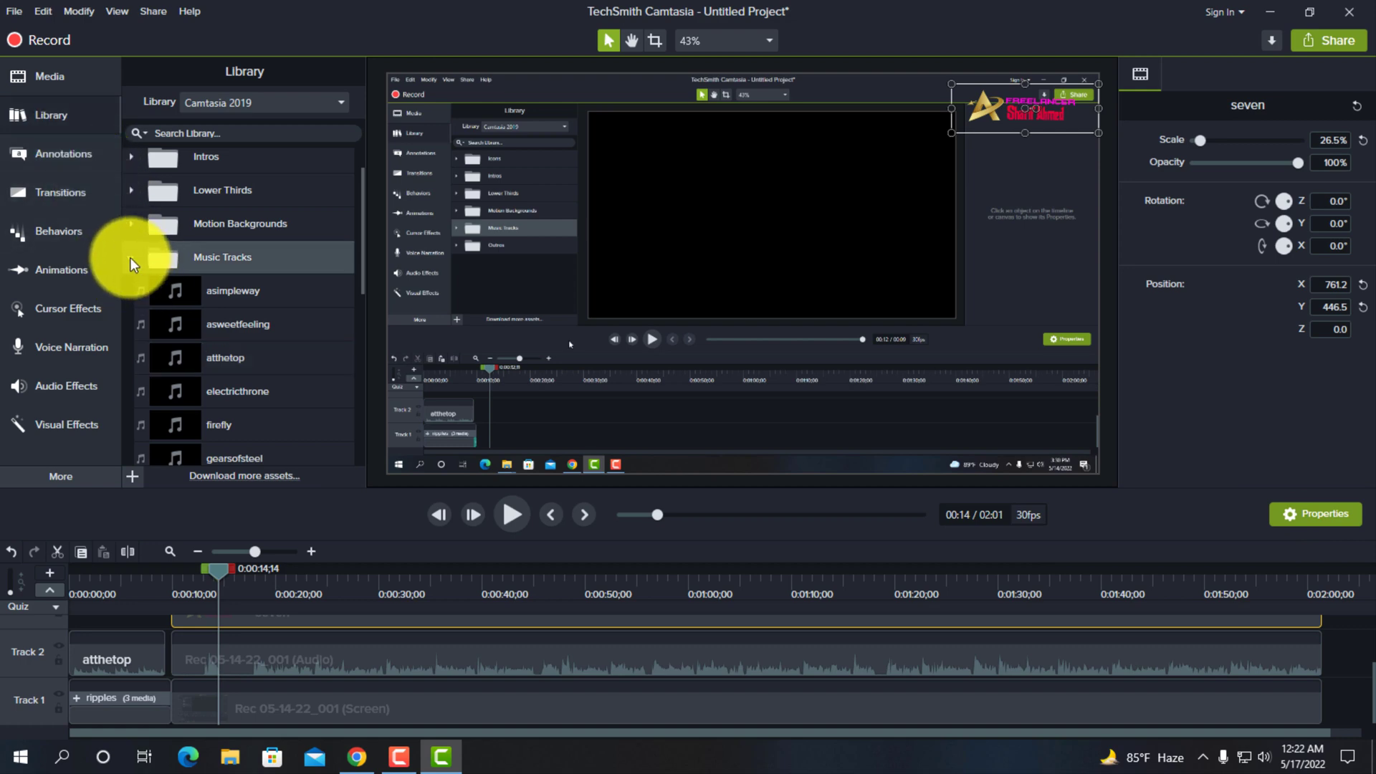
click(130, 257)
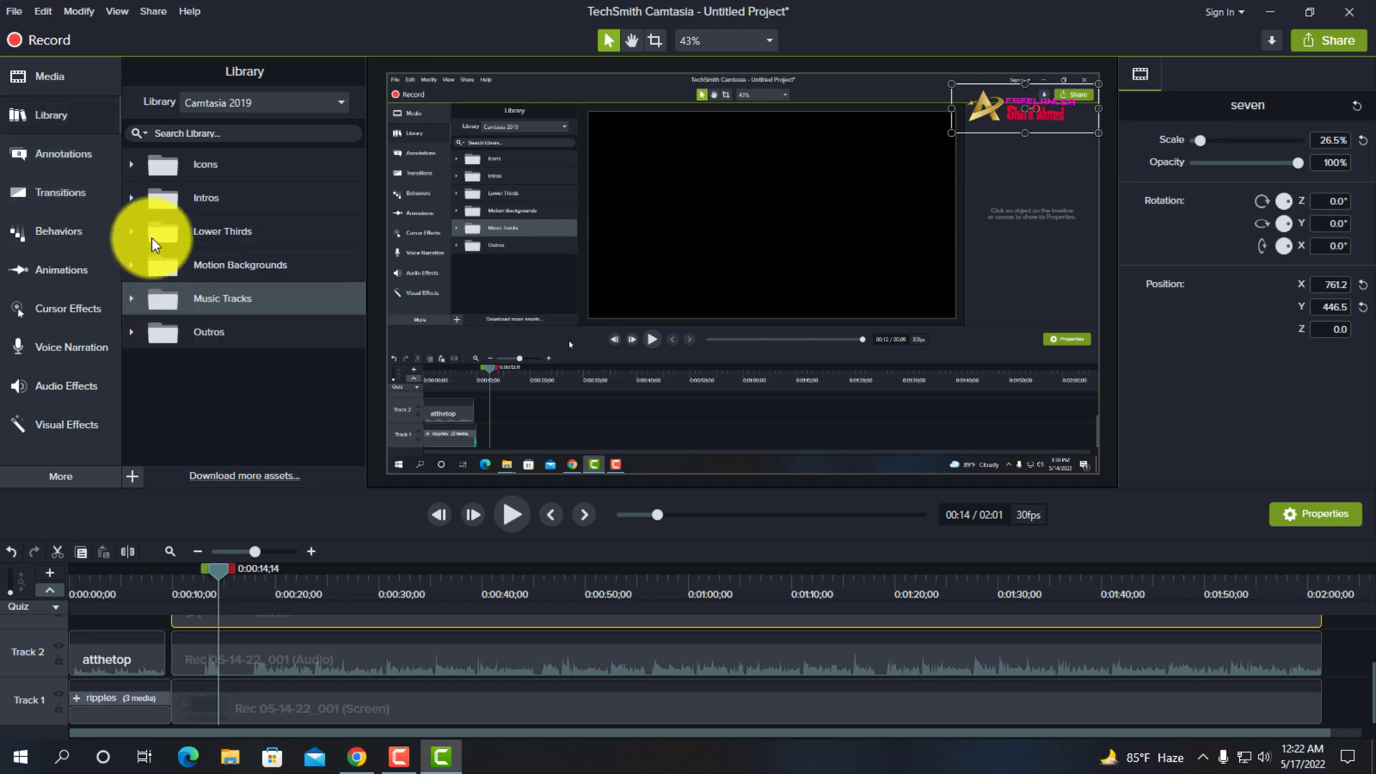
click(132, 166)
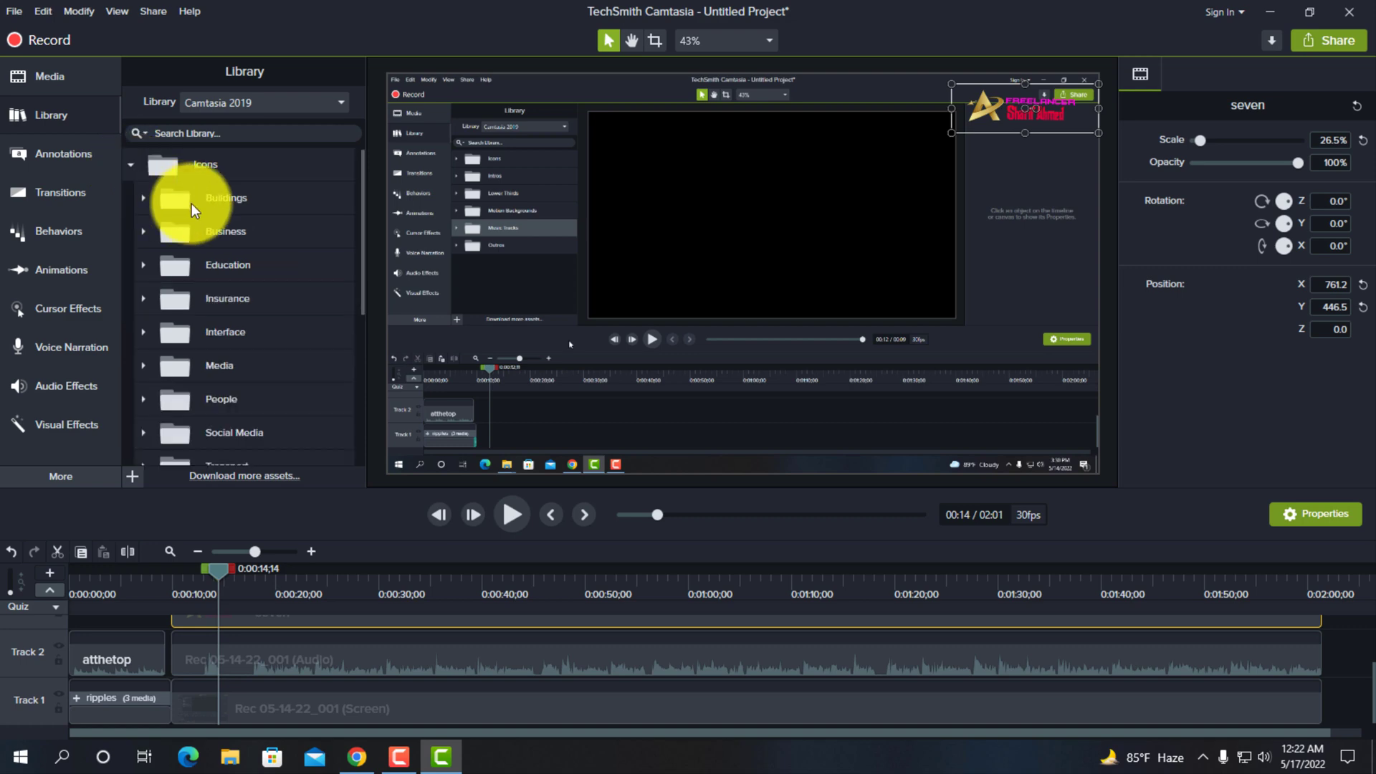
scroll(247, 265, down, 2)
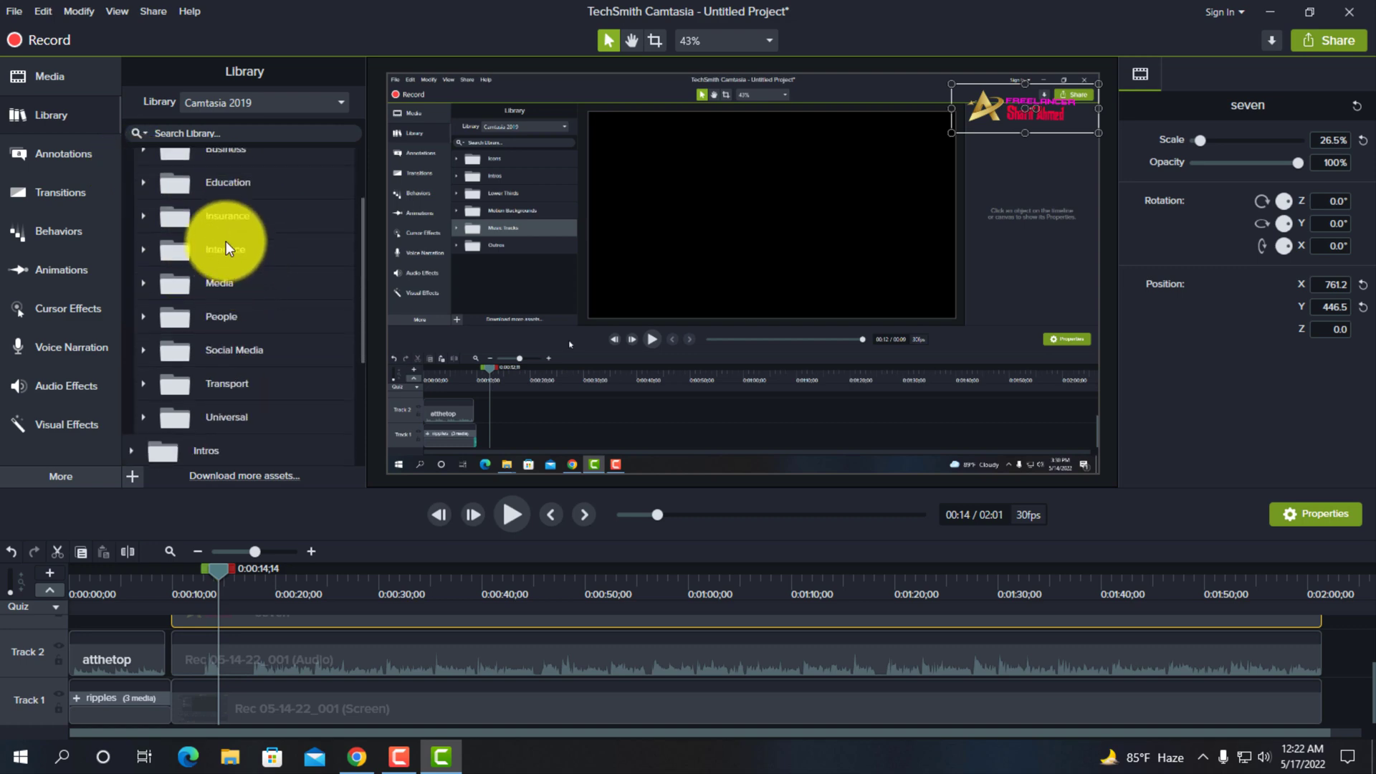
scroll(230, 259, down, 1)
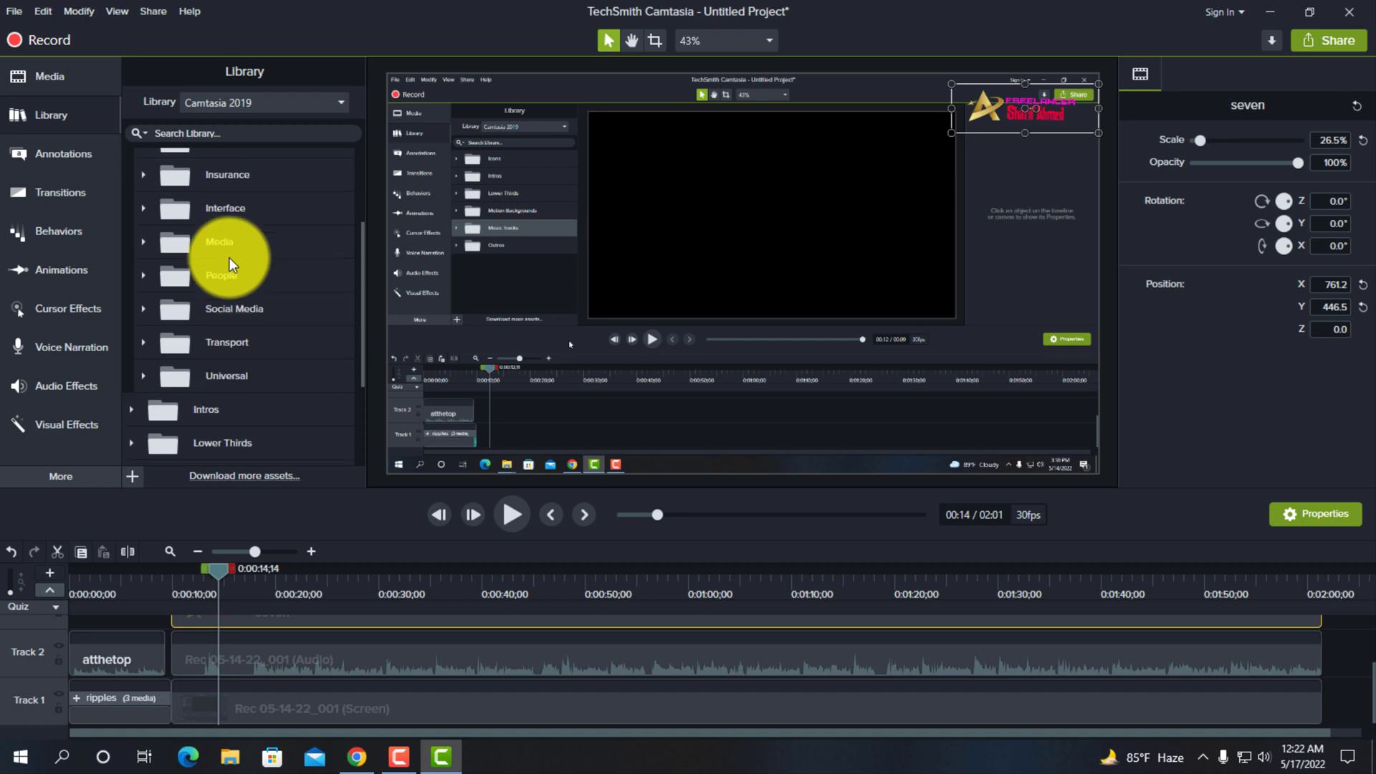
scroll(242, 325, up, 1)
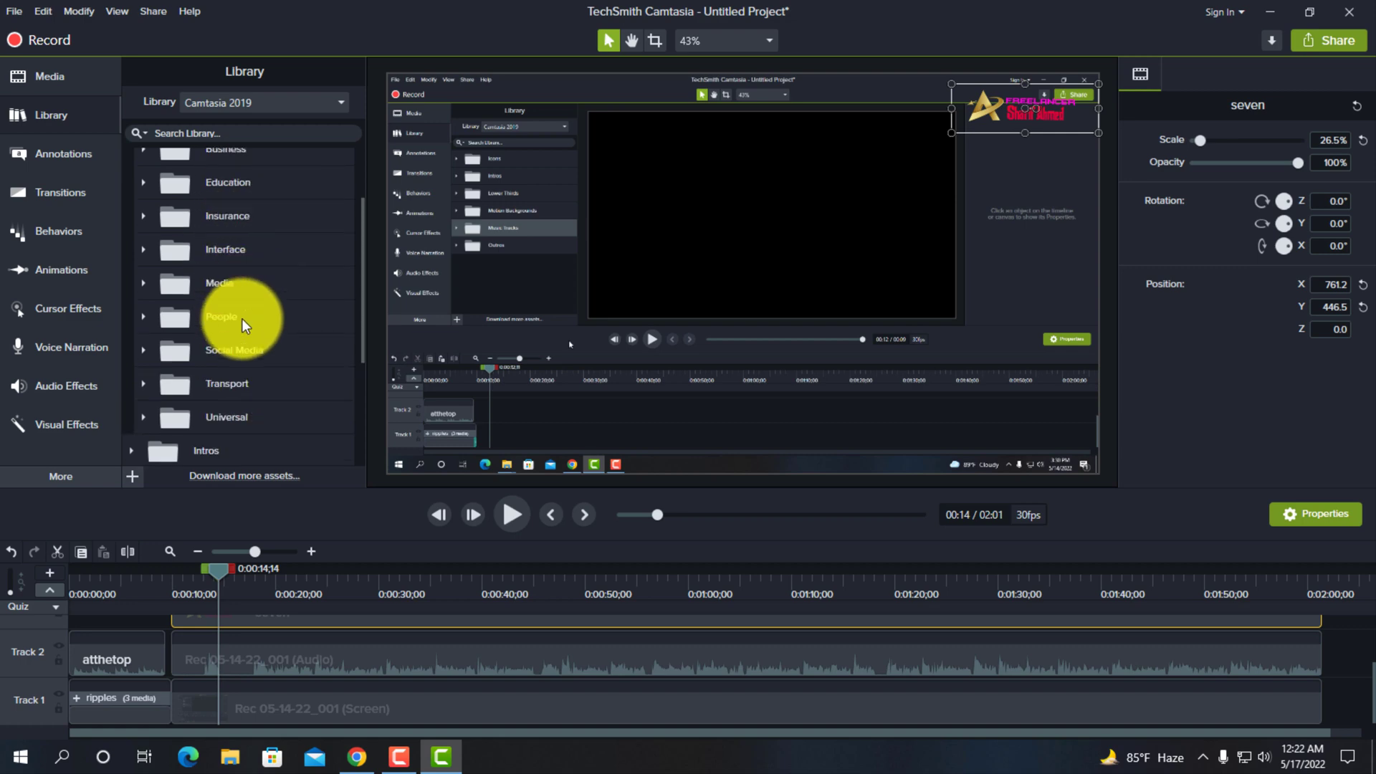
scroll(242, 326, up, 1)
click(141, 222)
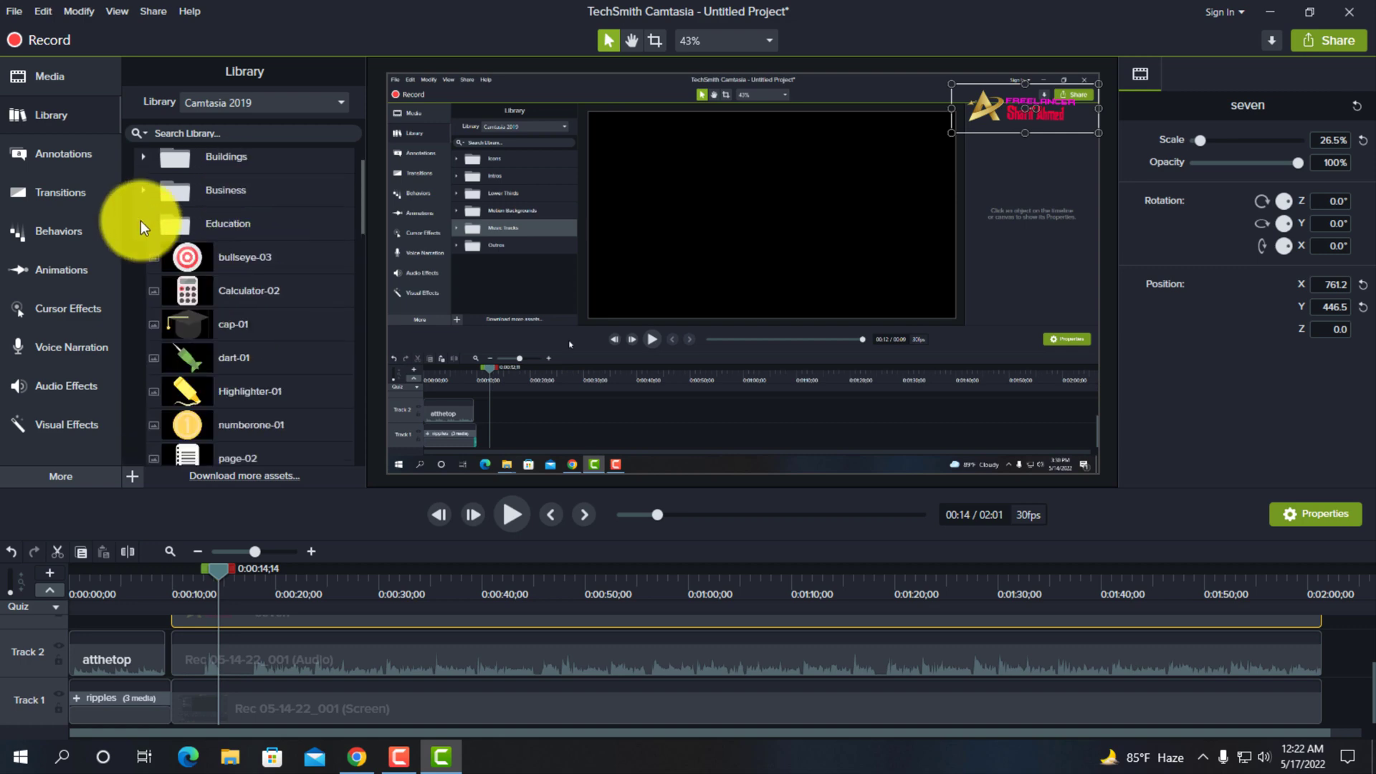
scroll(284, 317, down, 2)
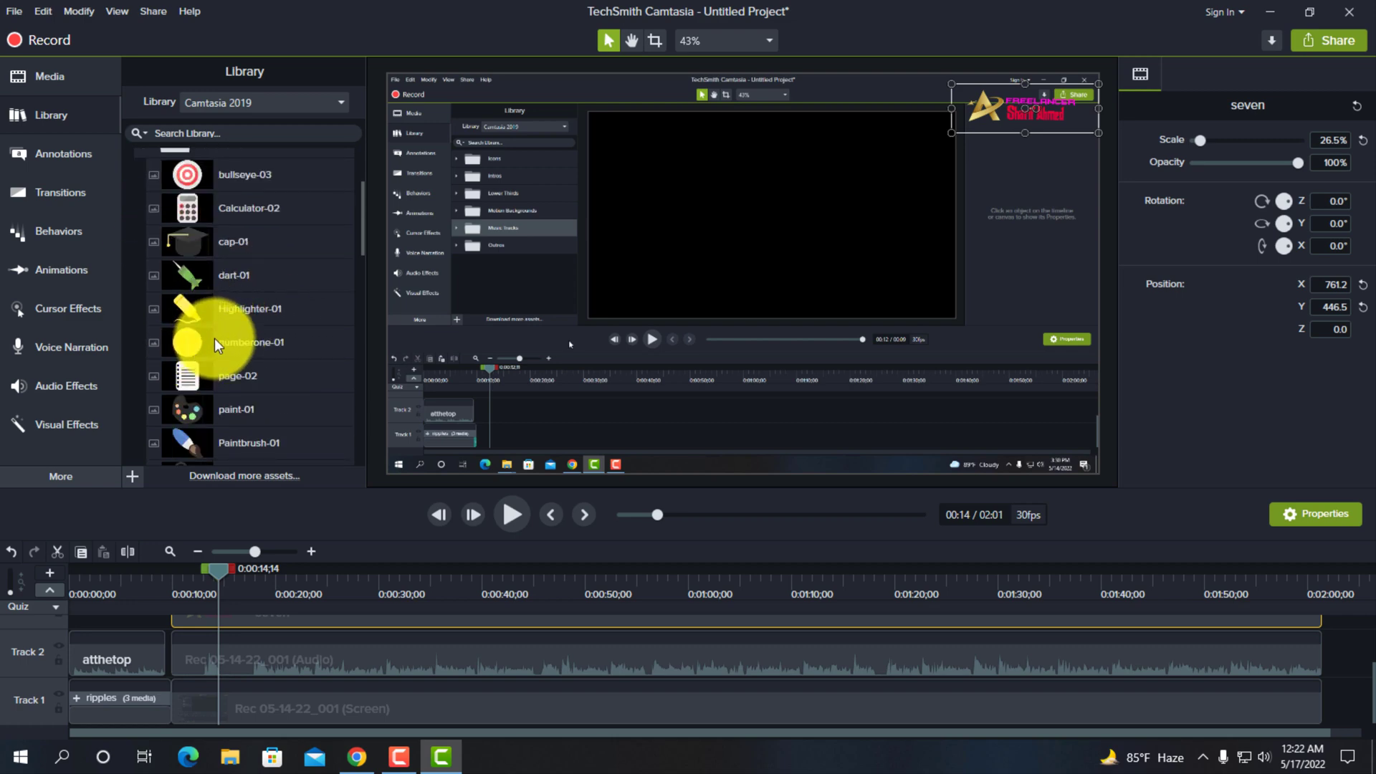
scroll(339, 663, up, 2)
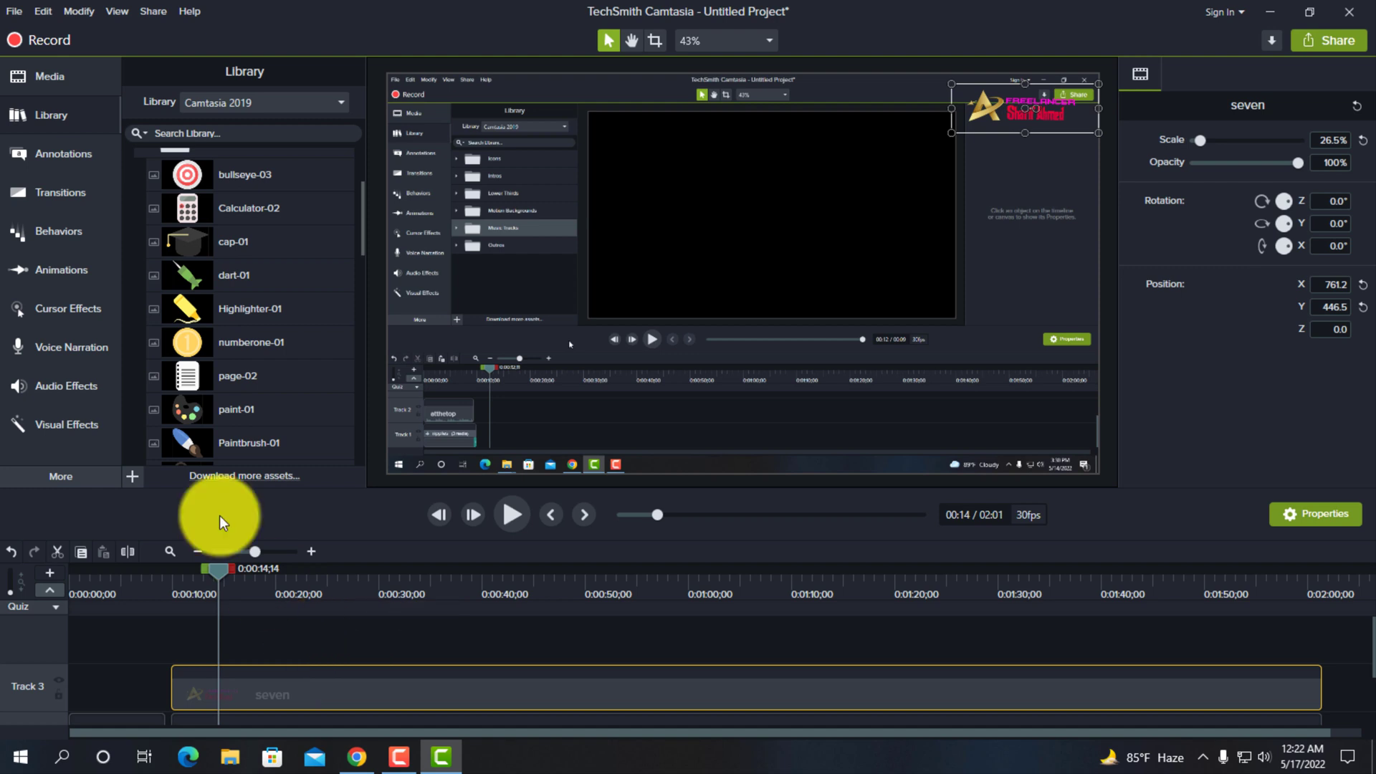
drag(186, 339, 240, 648)
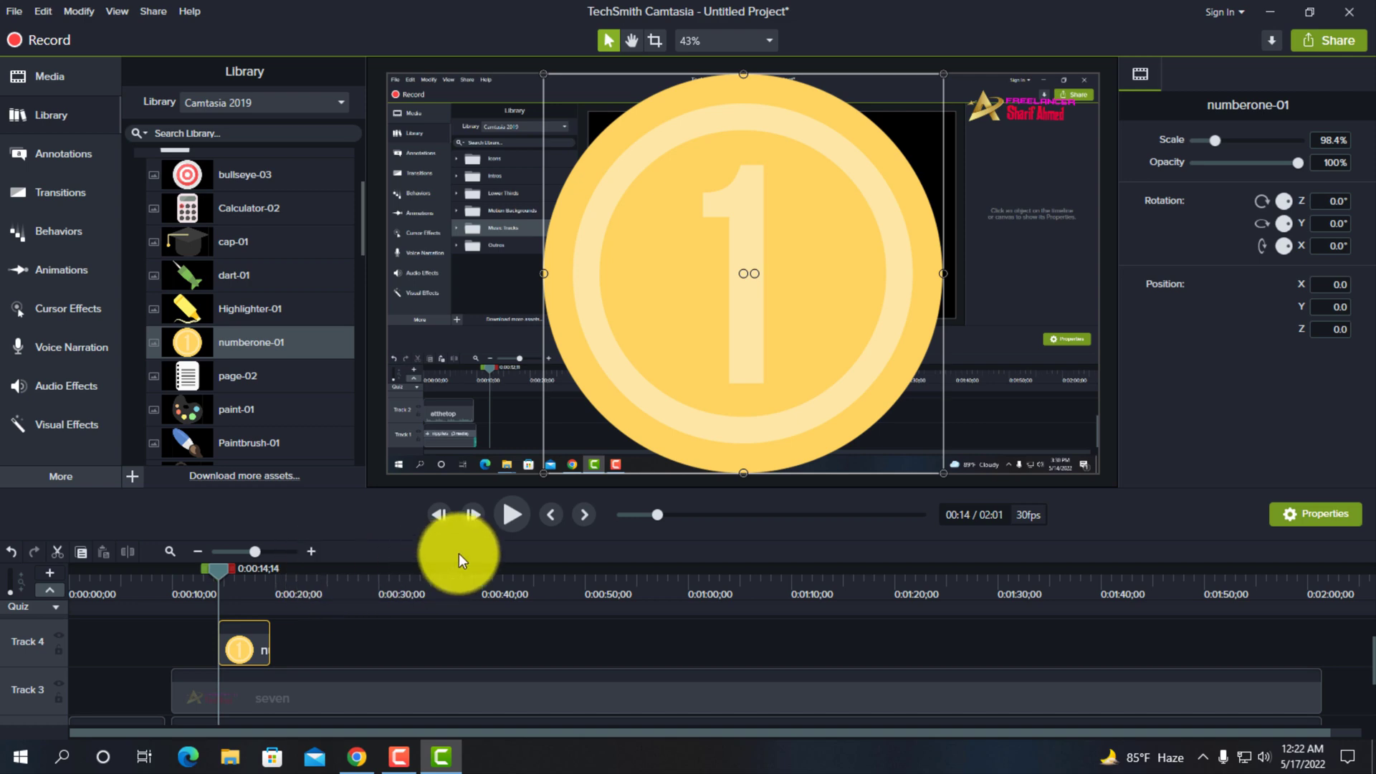
- Move the numberone-01 clip just past 0:00:30 on Track 4 and shrink it to 20.1% over the logo at X 816.3, Y 446.5
click(515, 516)
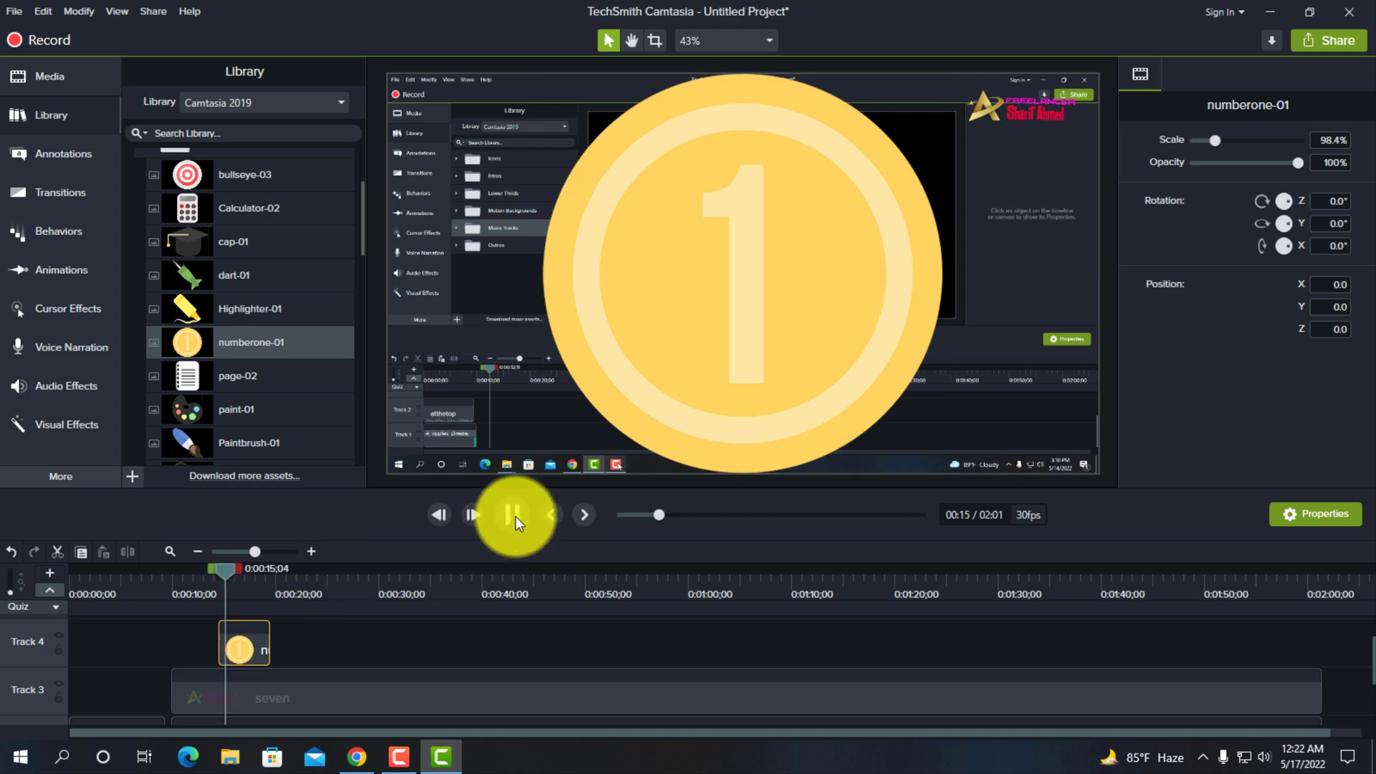
click(514, 515)
drag(245, 645, 387, 646)
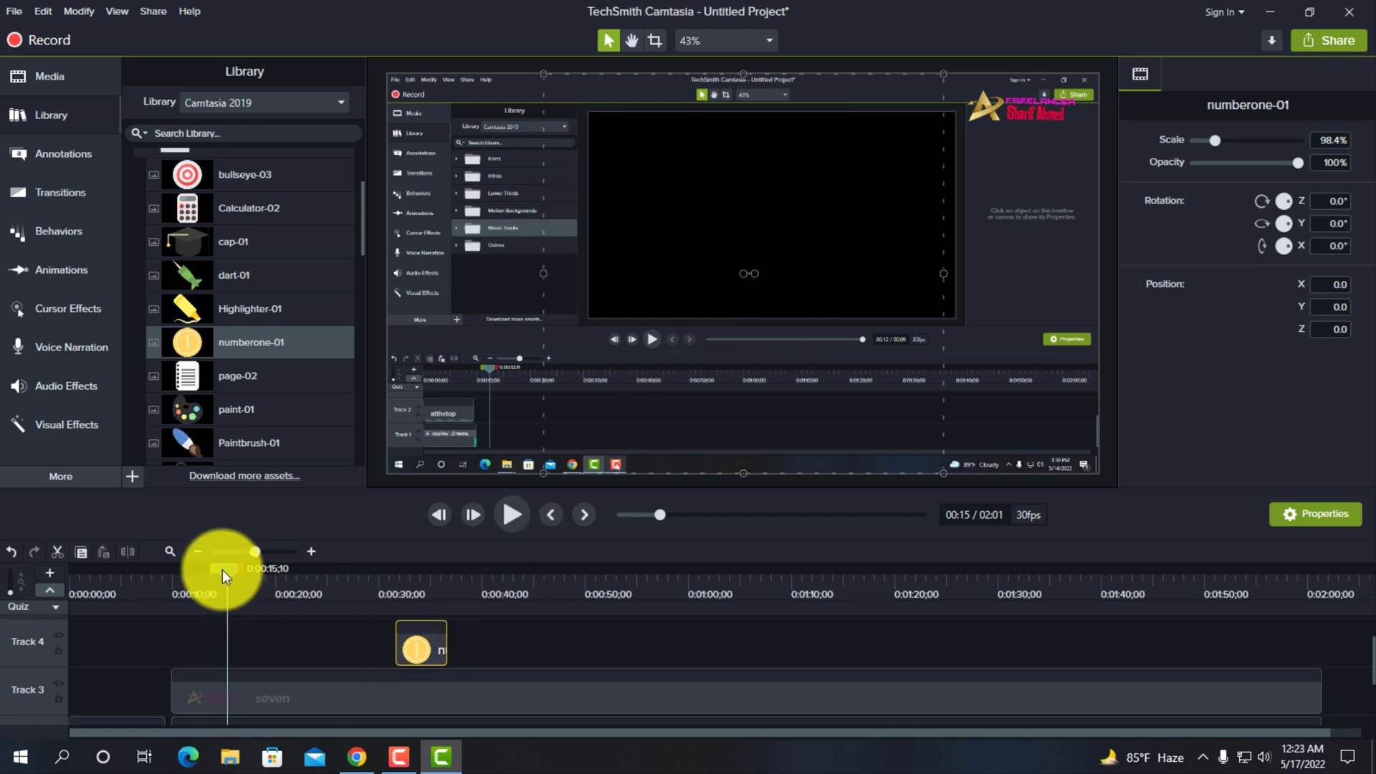
drag(224, 572, 411, 591)
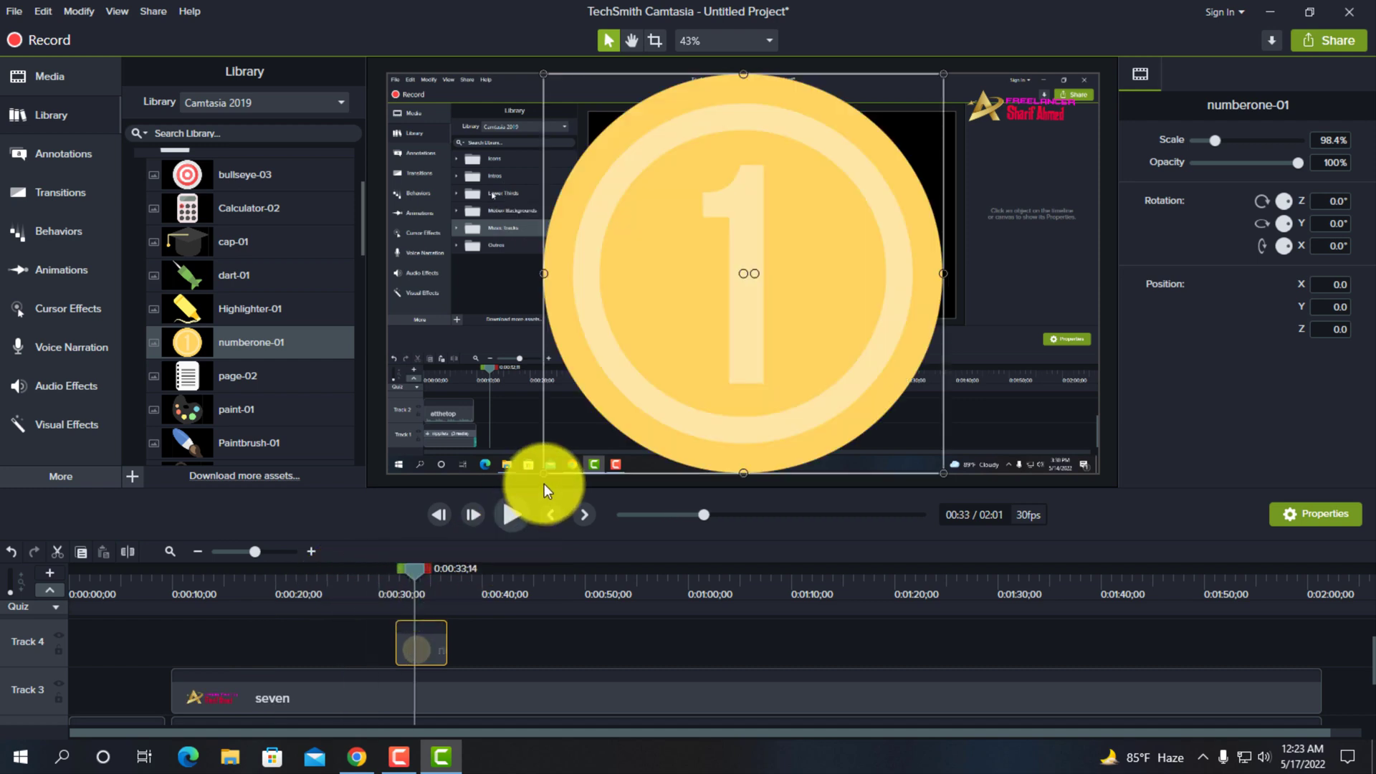
drag(541, 473, 1037, 127)
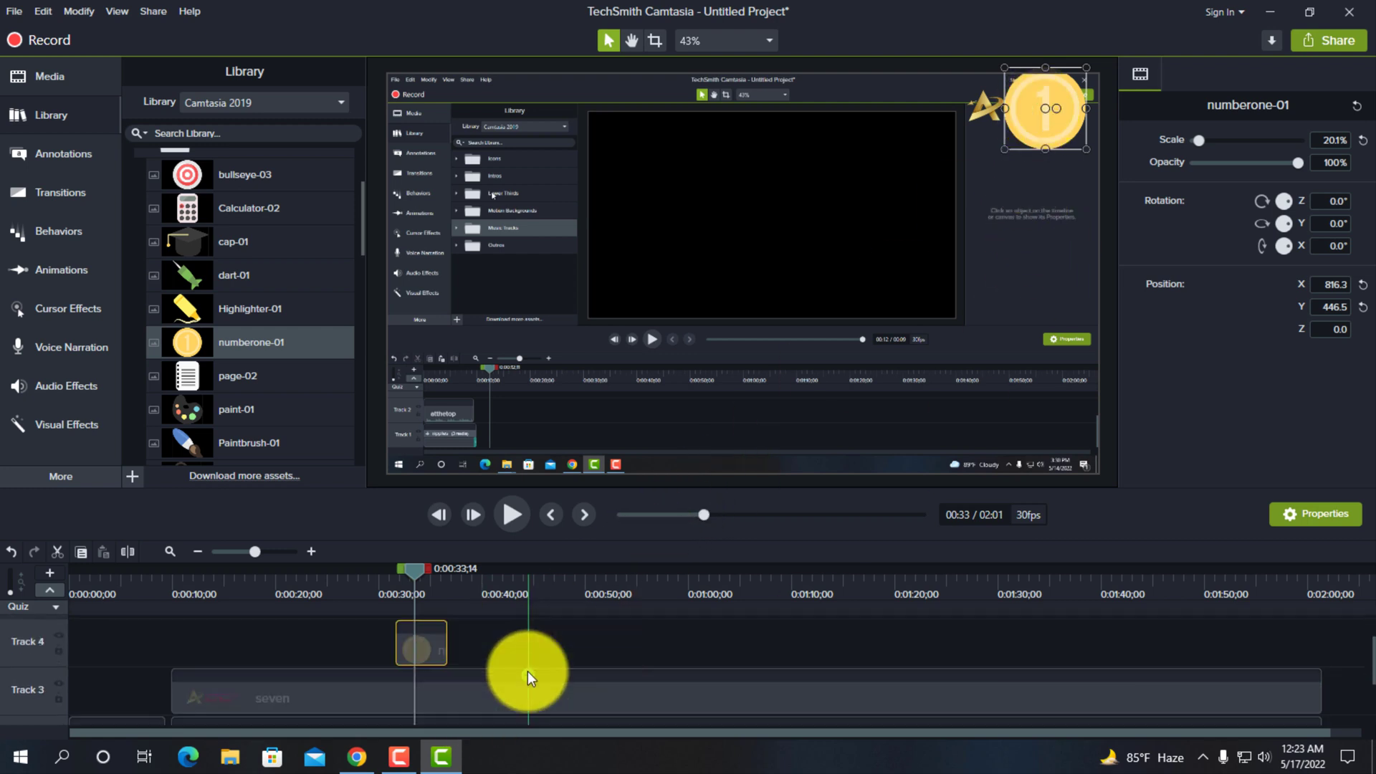
- Swap the overlay tracks: put the seven logo clip on Track 4 and numberone-01 on Track 3, both starting together
click(459, 700)
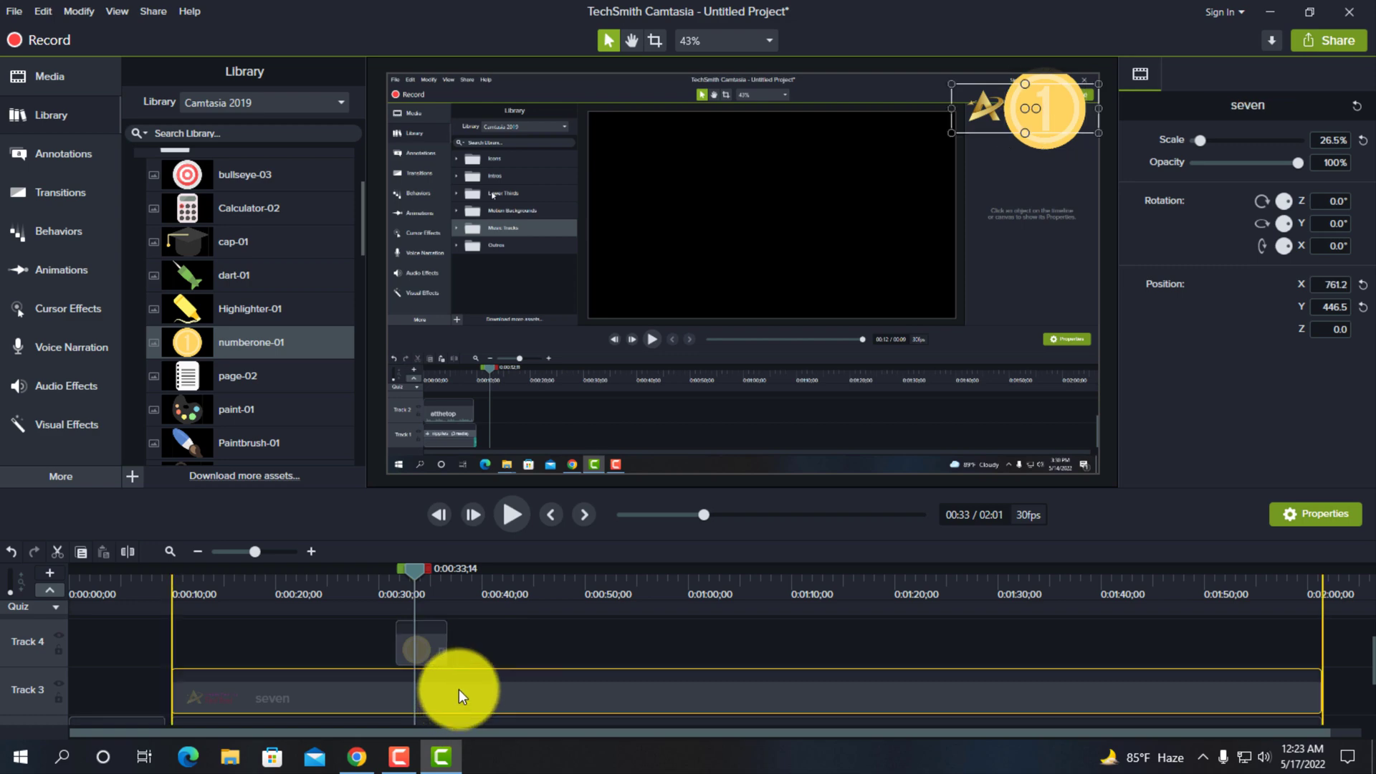
drag(421, 638, 138, 652)
drag(299, 695, 315, 647)
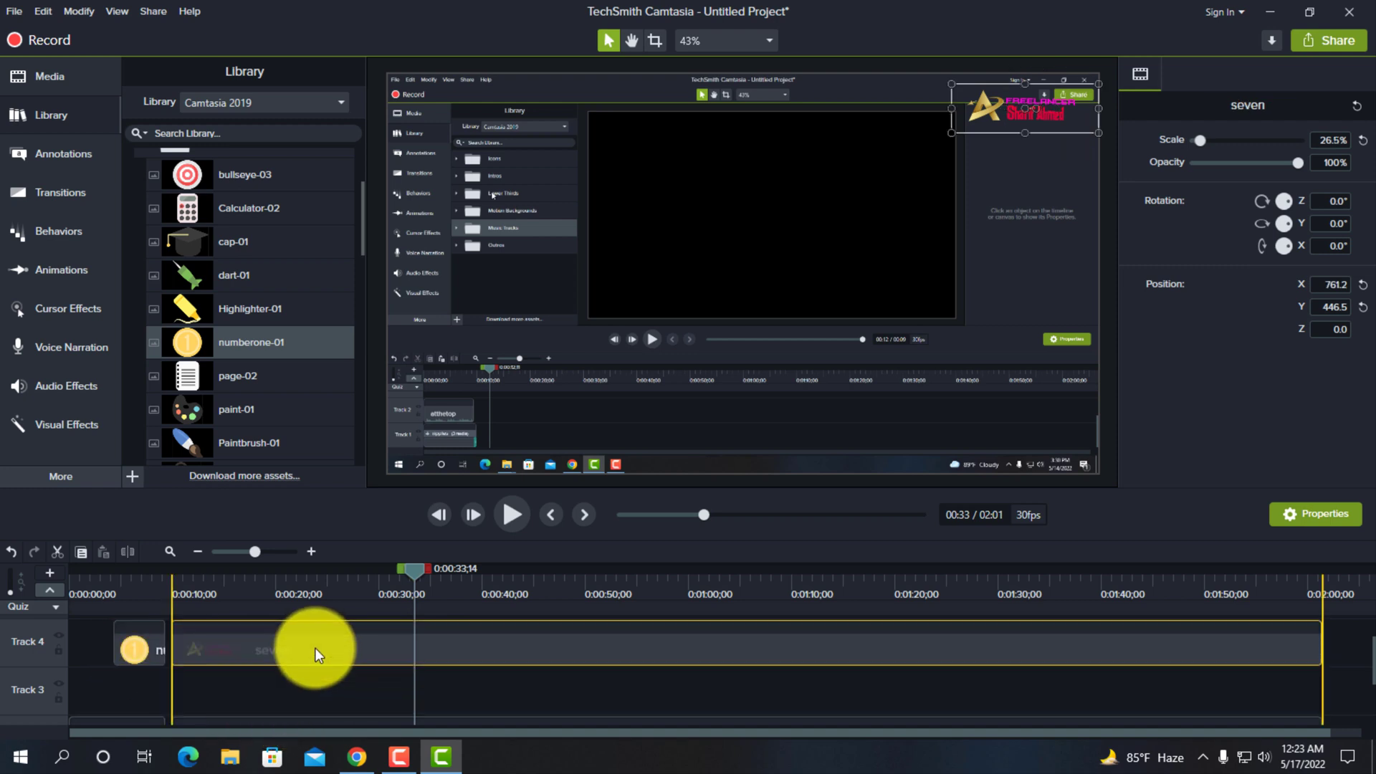
drag(144, 654, 212, 689)
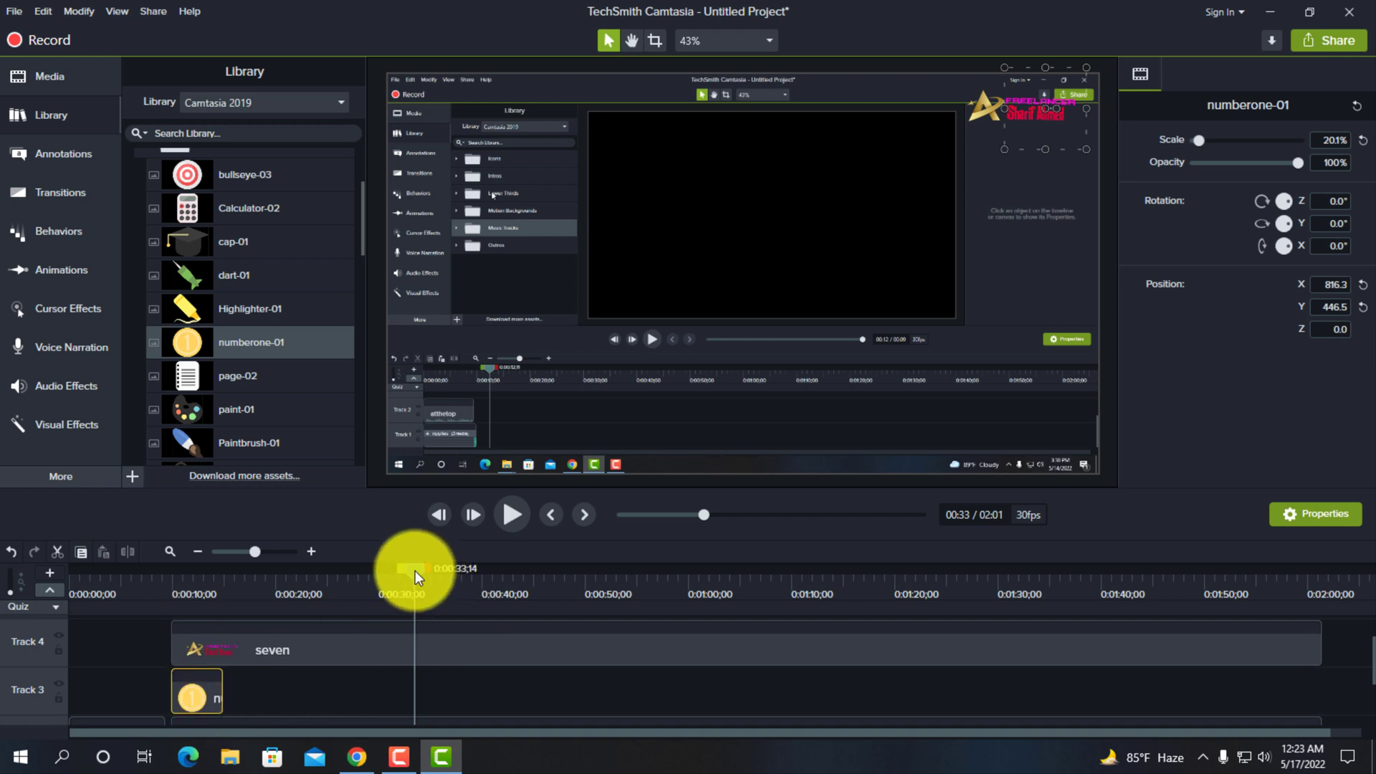
- Put the playhead at 0:00:12;29 and extend the numberone-01 clip on Track 3 to the end of the seven clip
drag(414, 571, 202, 582)
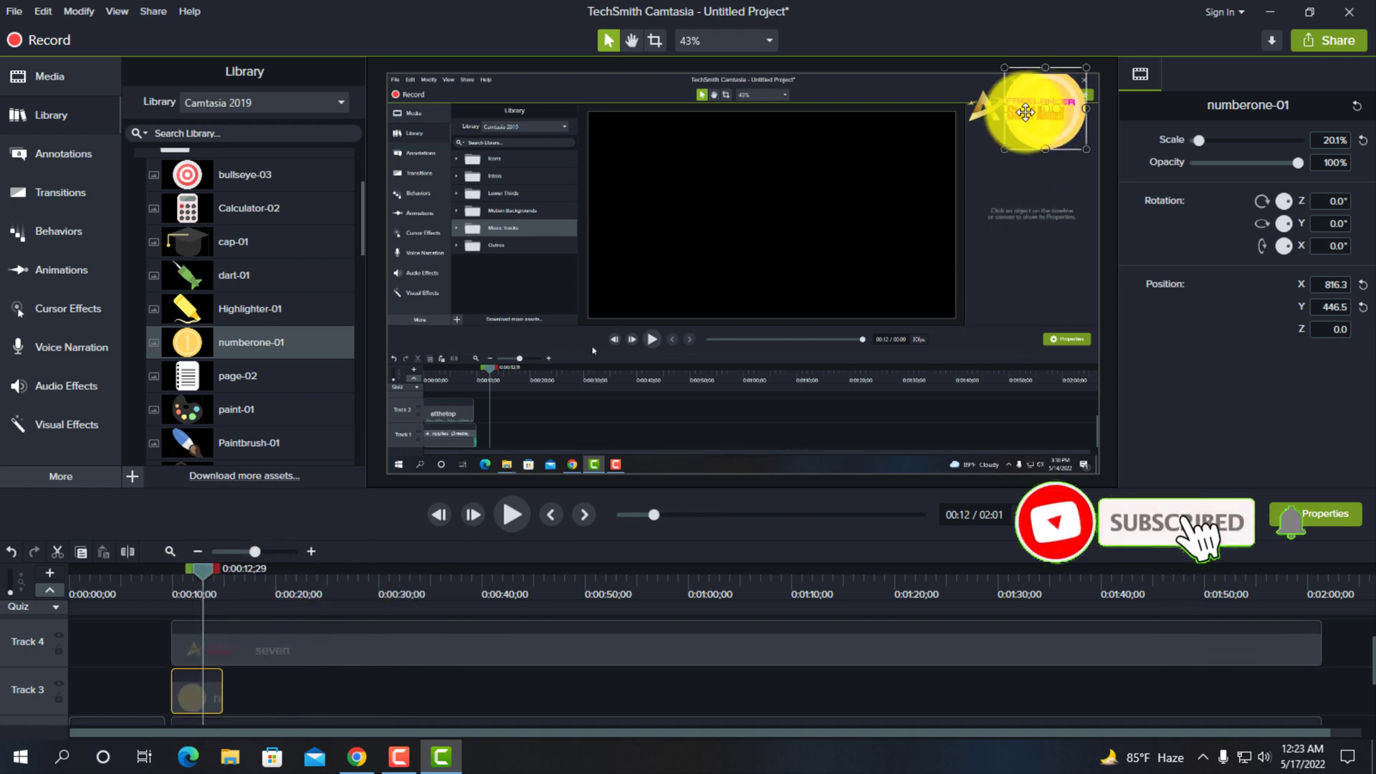
click(1021, 140)
mouse_move(1021, 140)
mouse_down()
mouse_move(1035, 117)
mouse_move(1021, 114)
mouse_up()
click(211, 691)
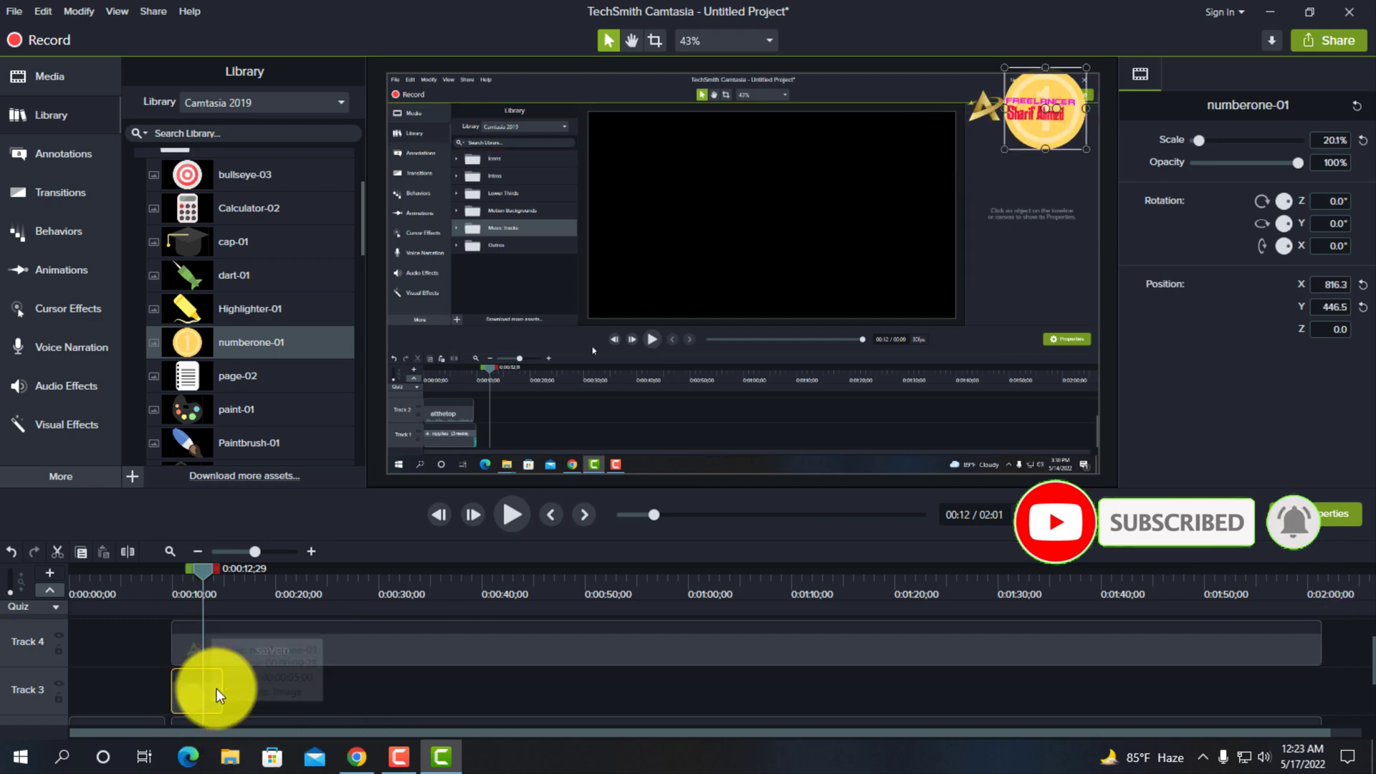
drag(218, 691, 1313, 675)
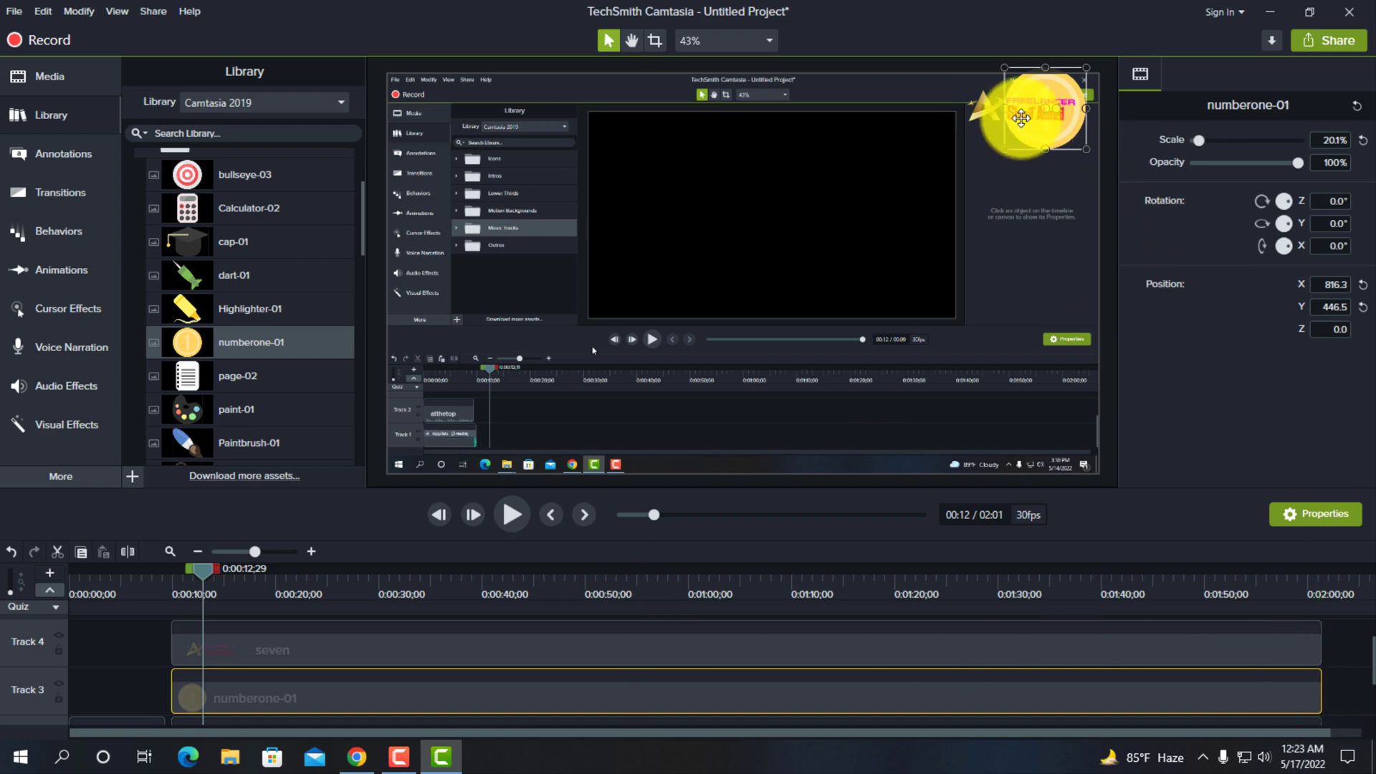
- Lower the seven logo on the canvas to Y 402.2 and move the numberone-01 icon behind it to X 797.7, Y 402.2
click(1031, 129)
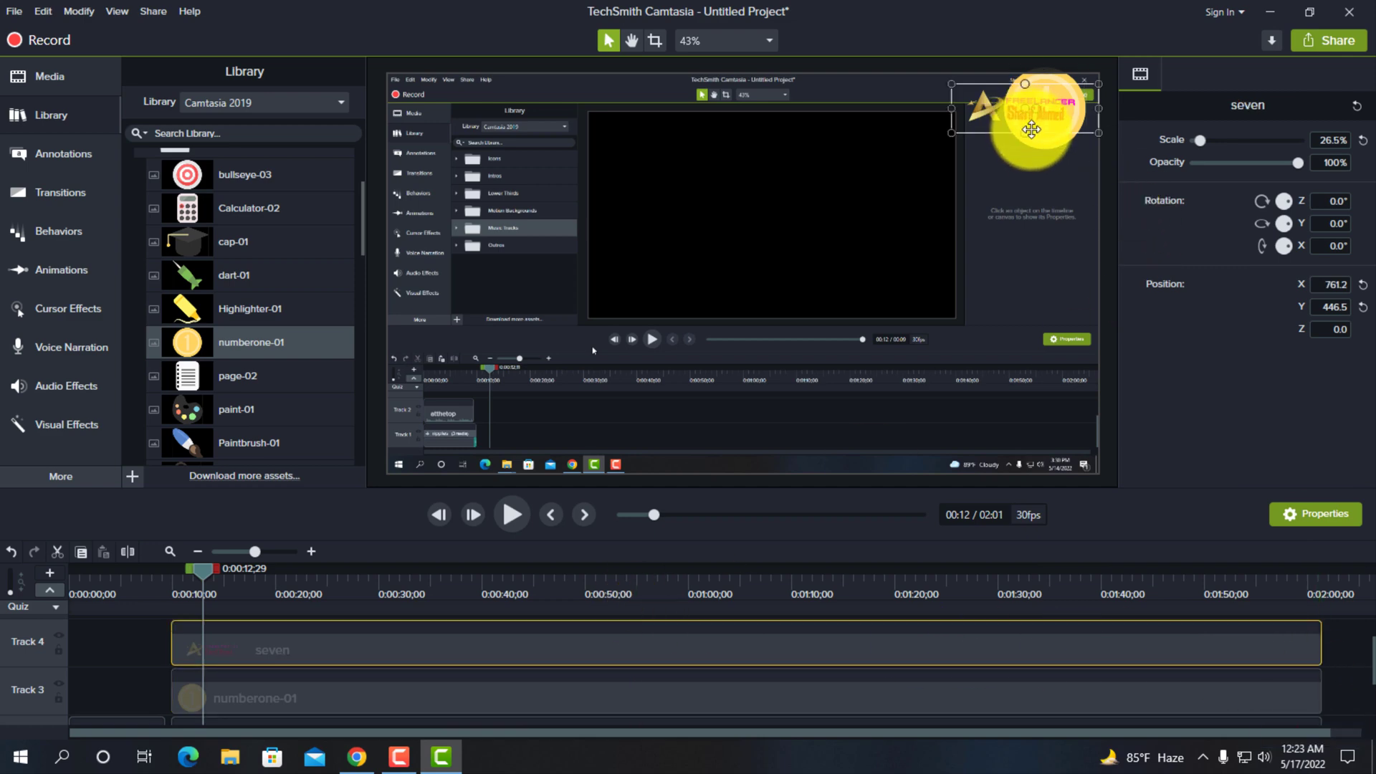
click(1059, 95)
drag(1057, 88, 1049, 105)
- Collapse the Icons folder in the library to show the top-level asset folders
scroll(380, 667, up, 2)
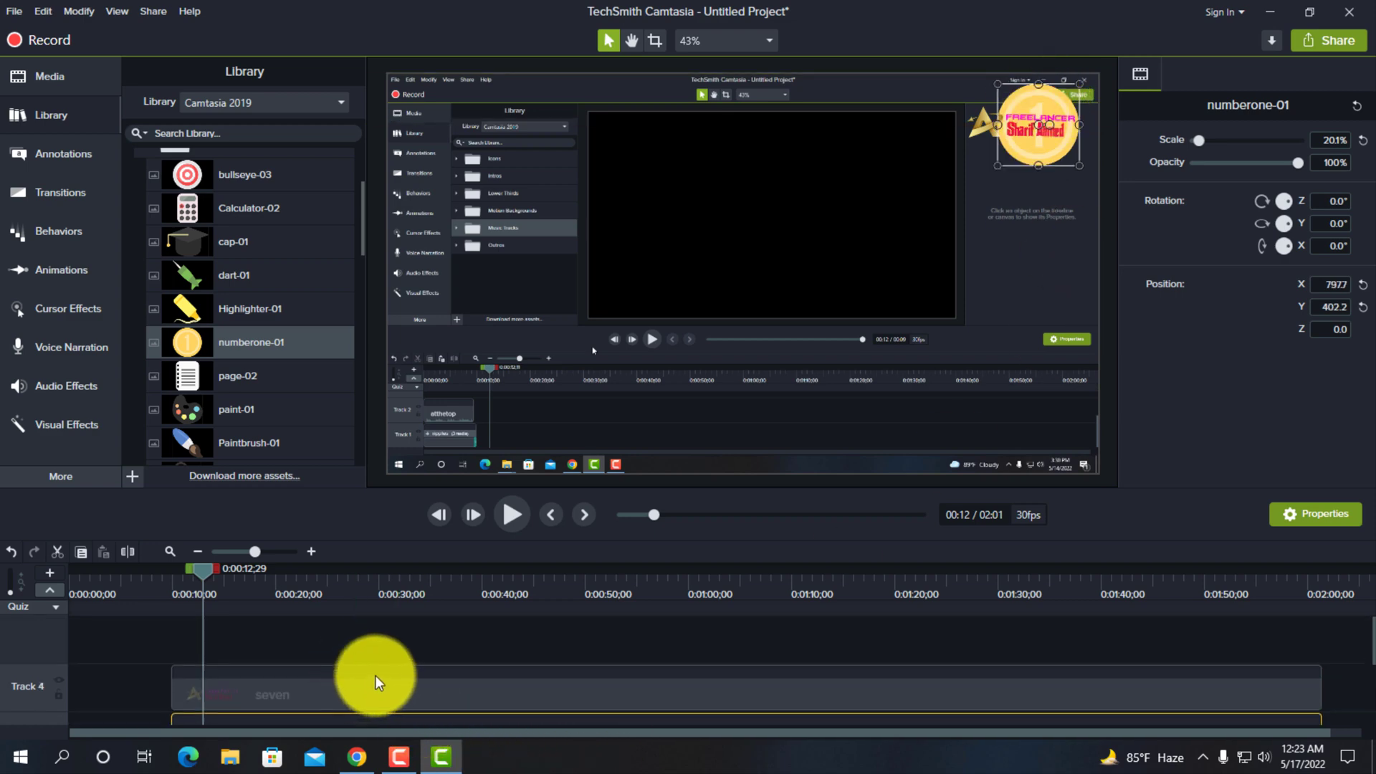
scroll(187, 255, up, 3)
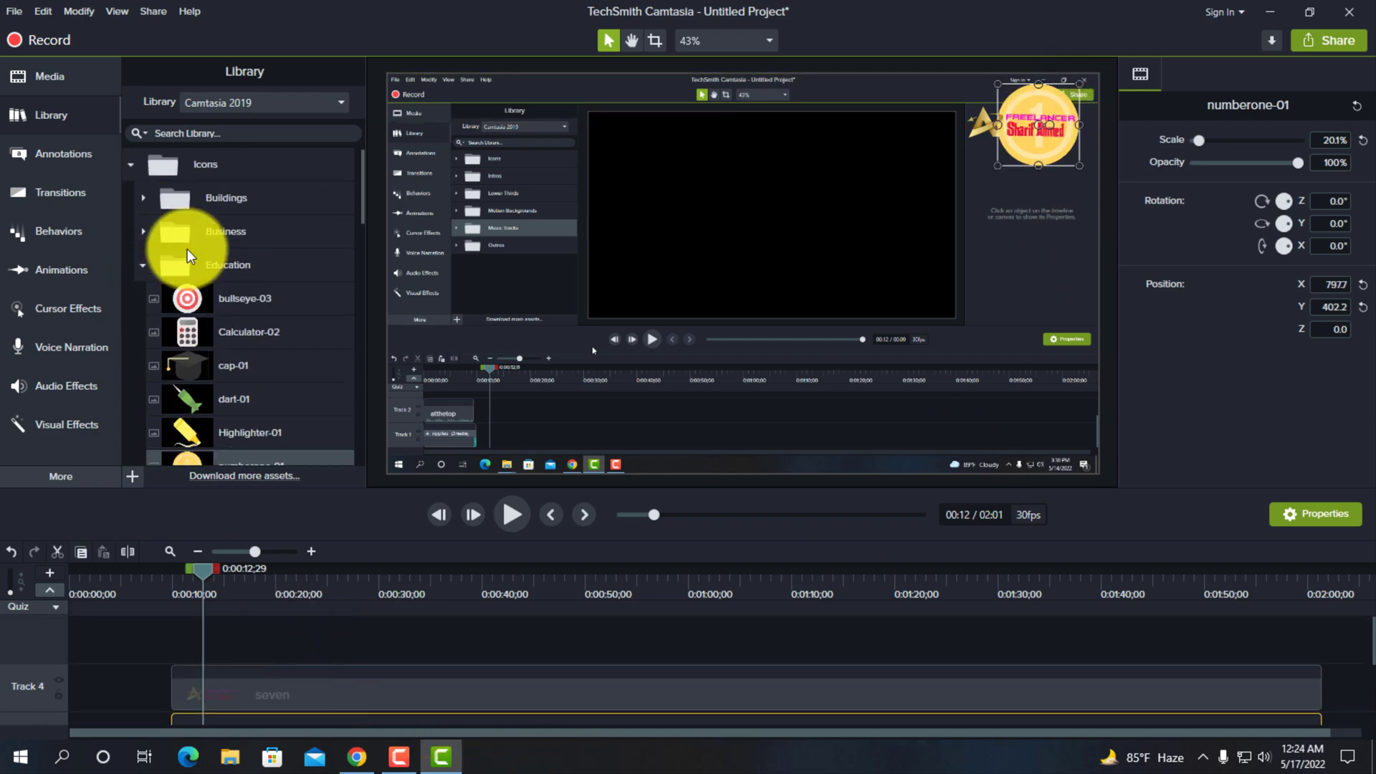
click(146, 266)
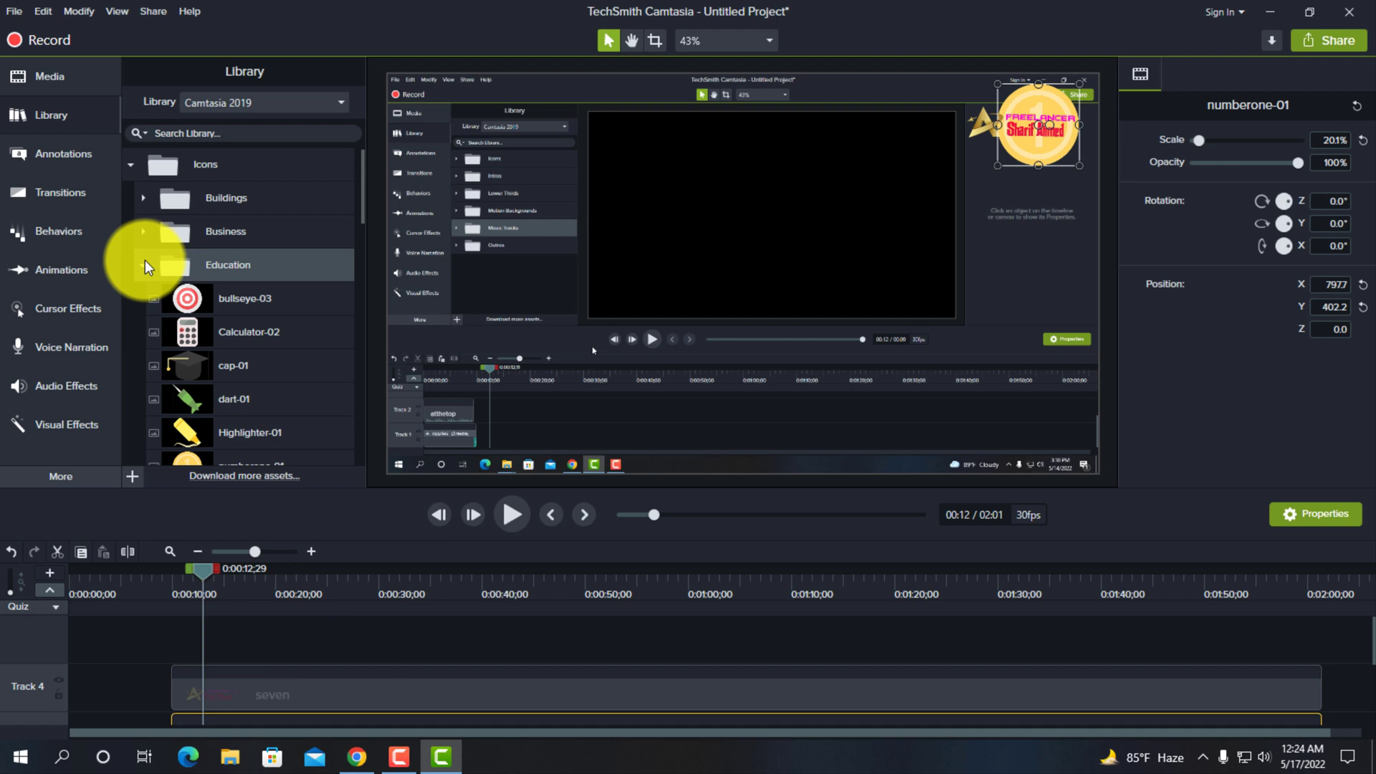
click(130, 164)
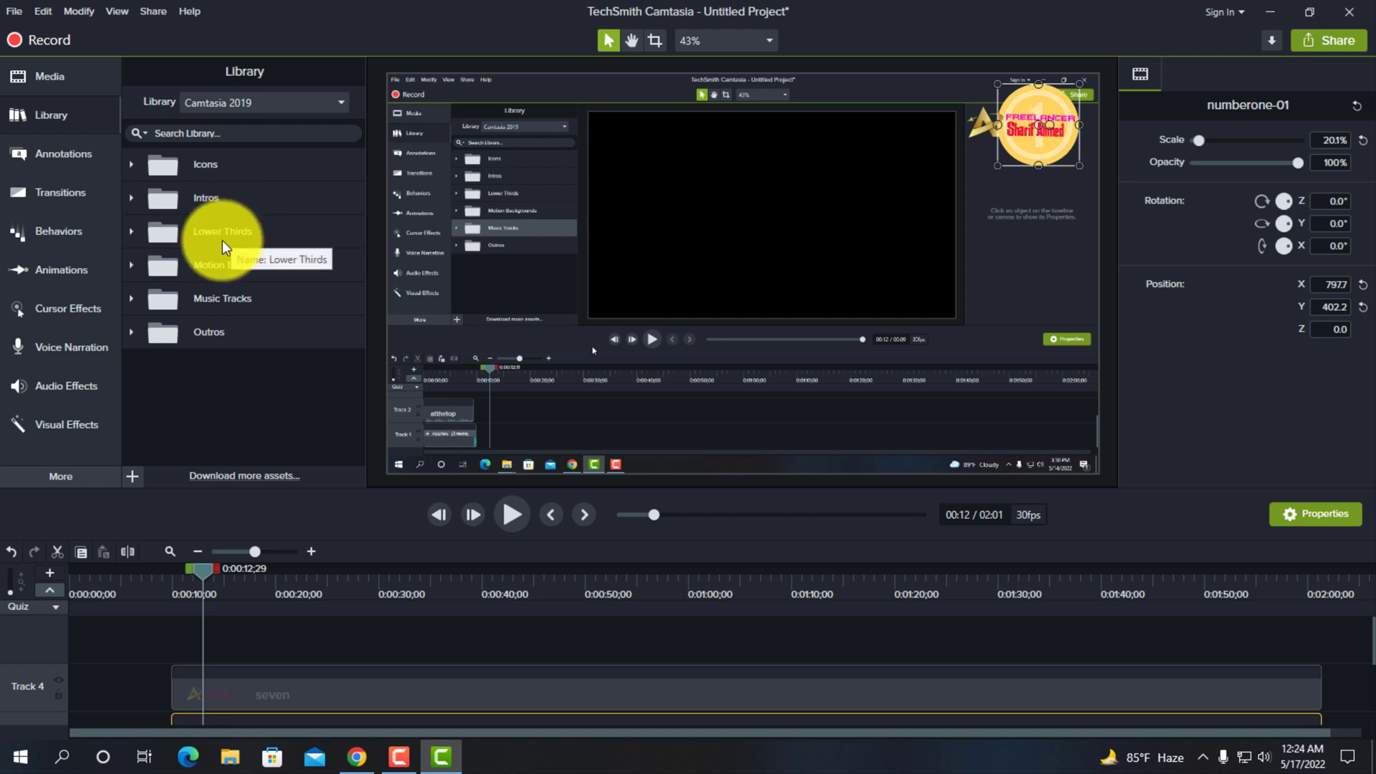
- Add the Weekend template from the library's Lower Thirds to Track 5 at the seven clip's start and play it to 0:00:13;22
click(135, 233)
scroll(262, 258, down, 1)
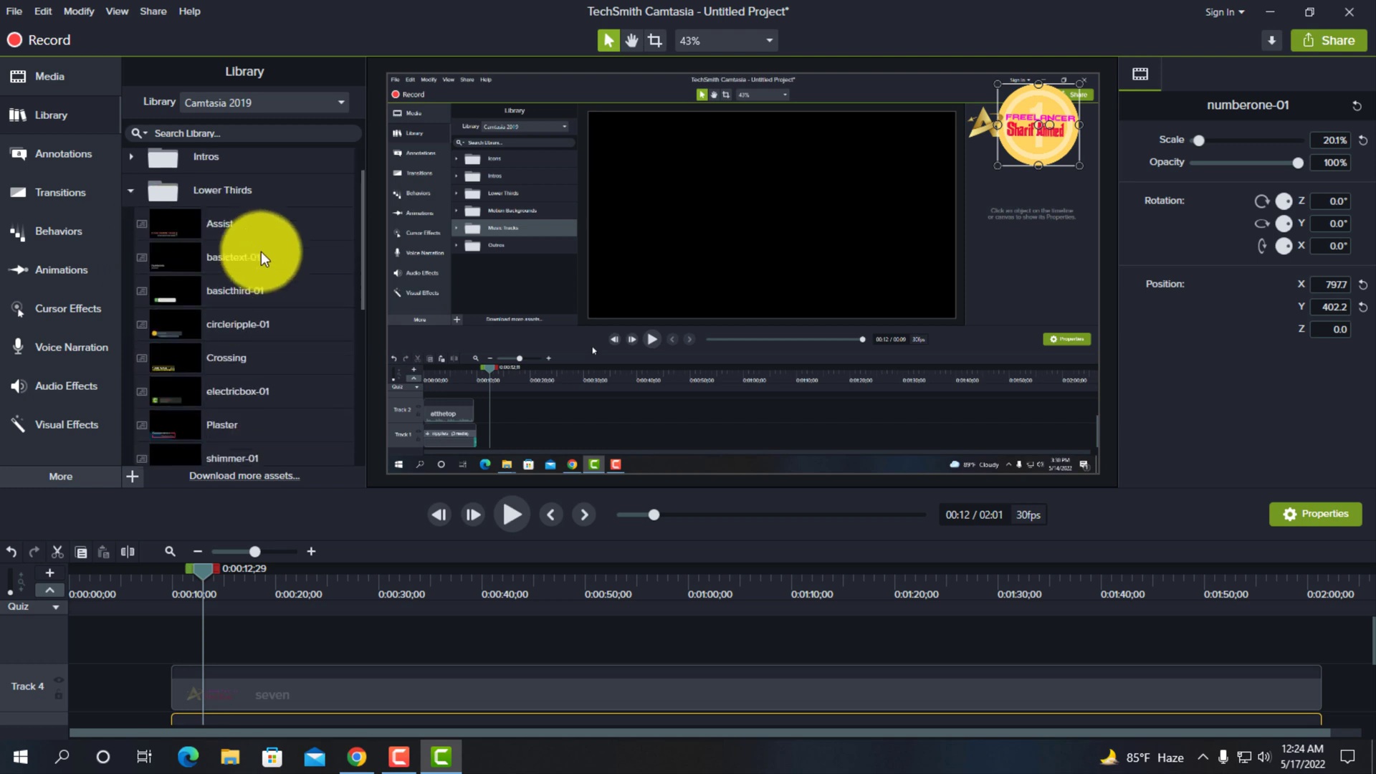
scroll(263, 258, down, 1)
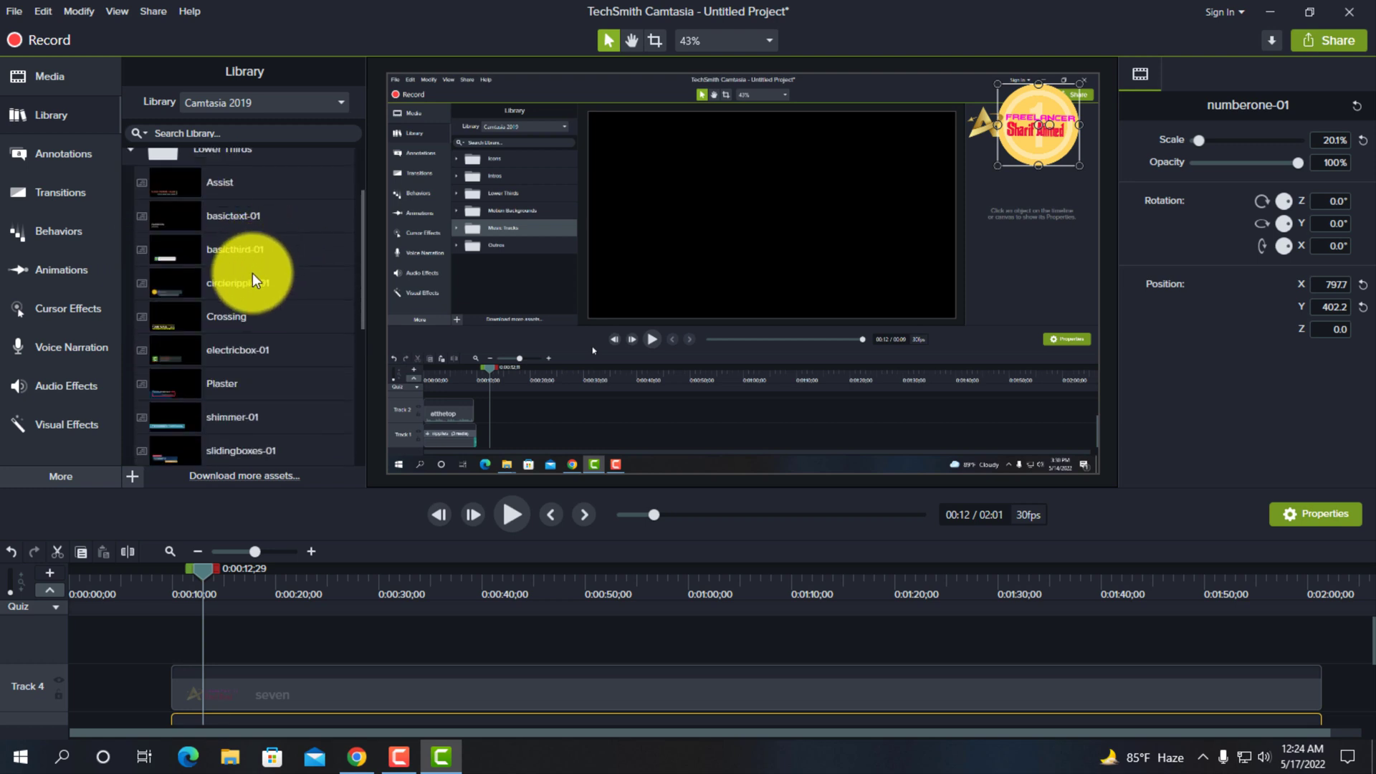
scroll(255, 270, down, 1)
scroll(251, 284, up, 2)
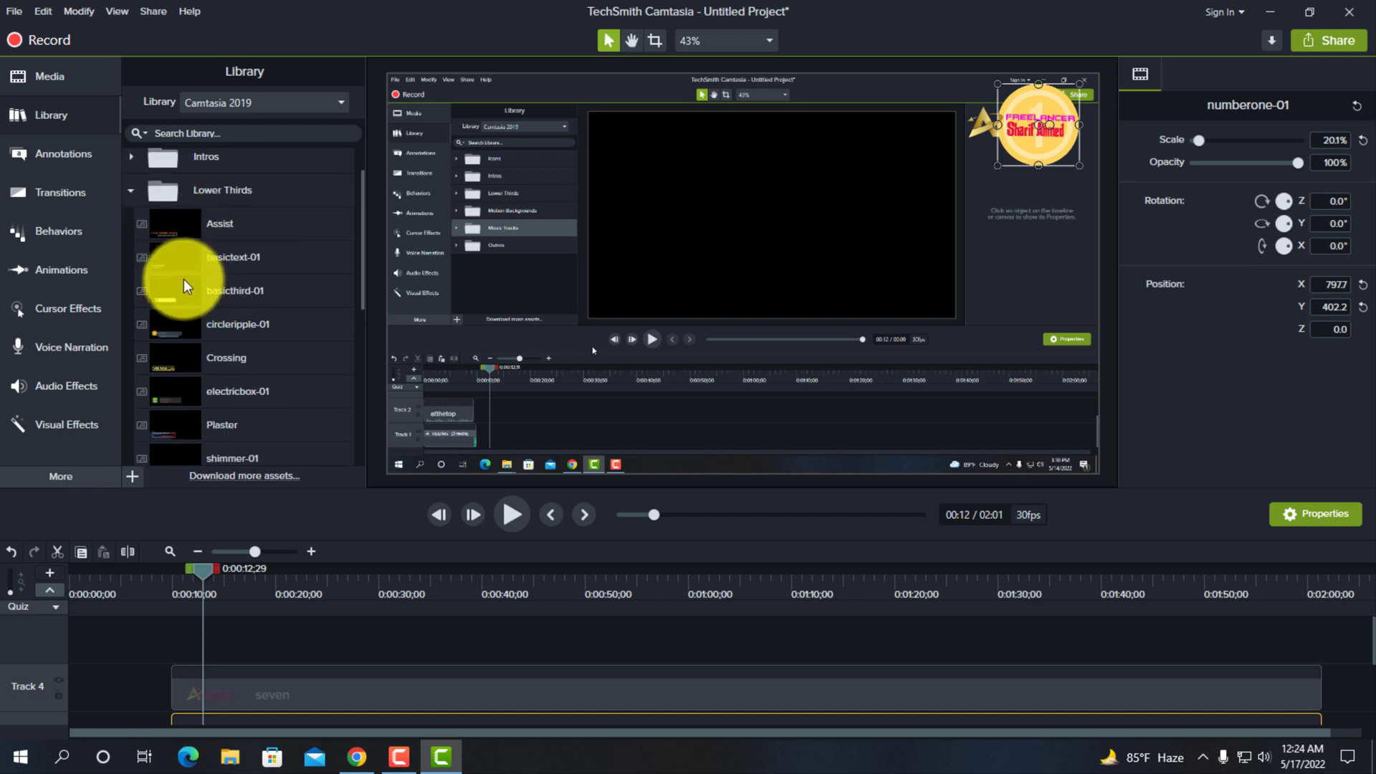
scroll(243, 329, down, 3)
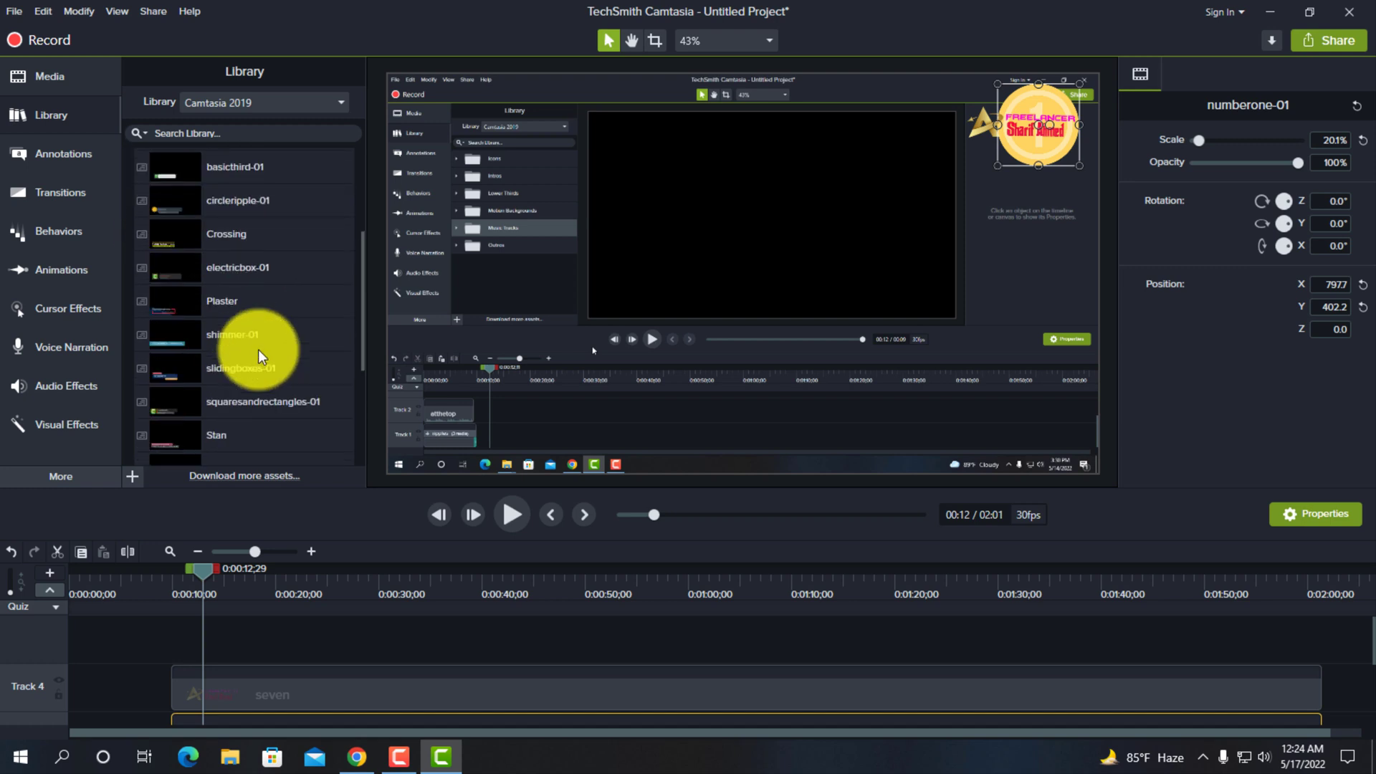
scroll(261, 357, down, 3)
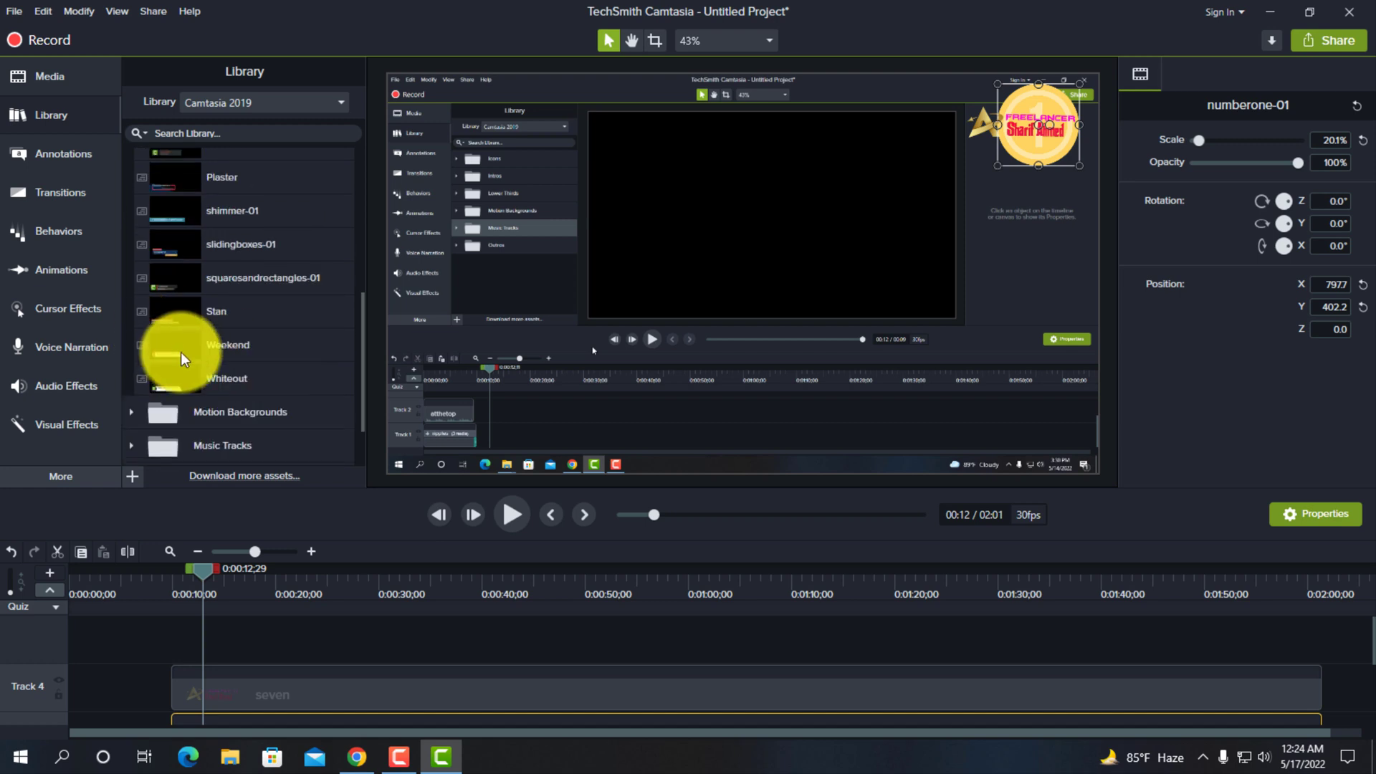
drag(178, 351, 175, 651)
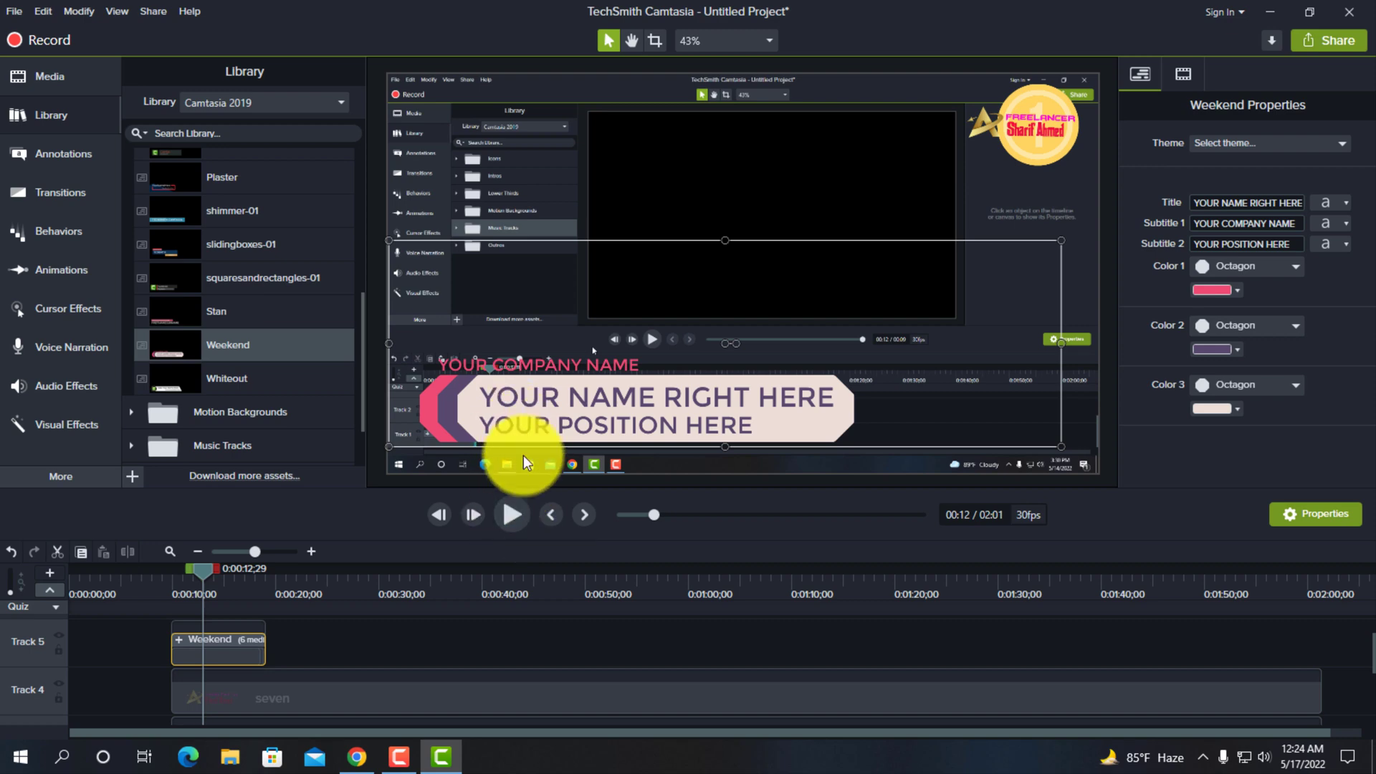
click(511, 515)
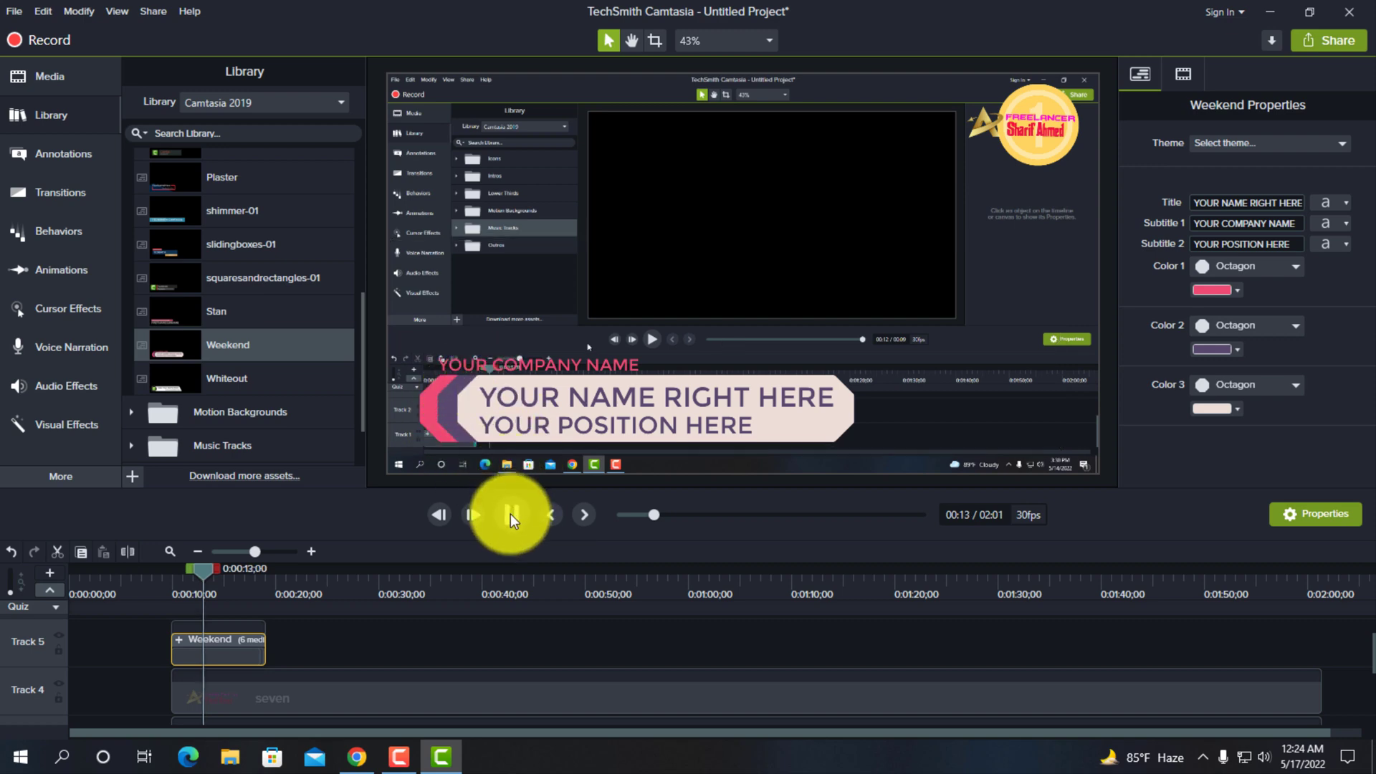
click(507, 516)
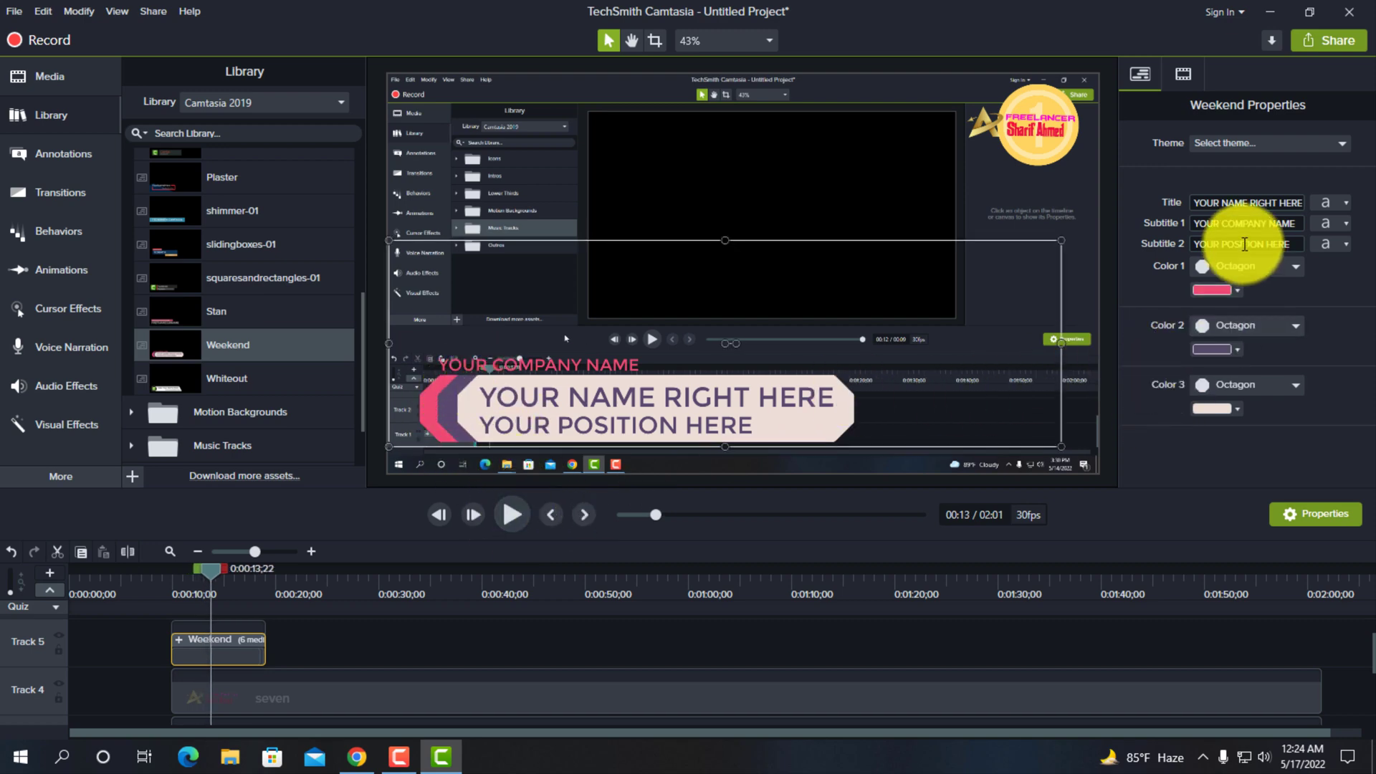
click(1243, 203)
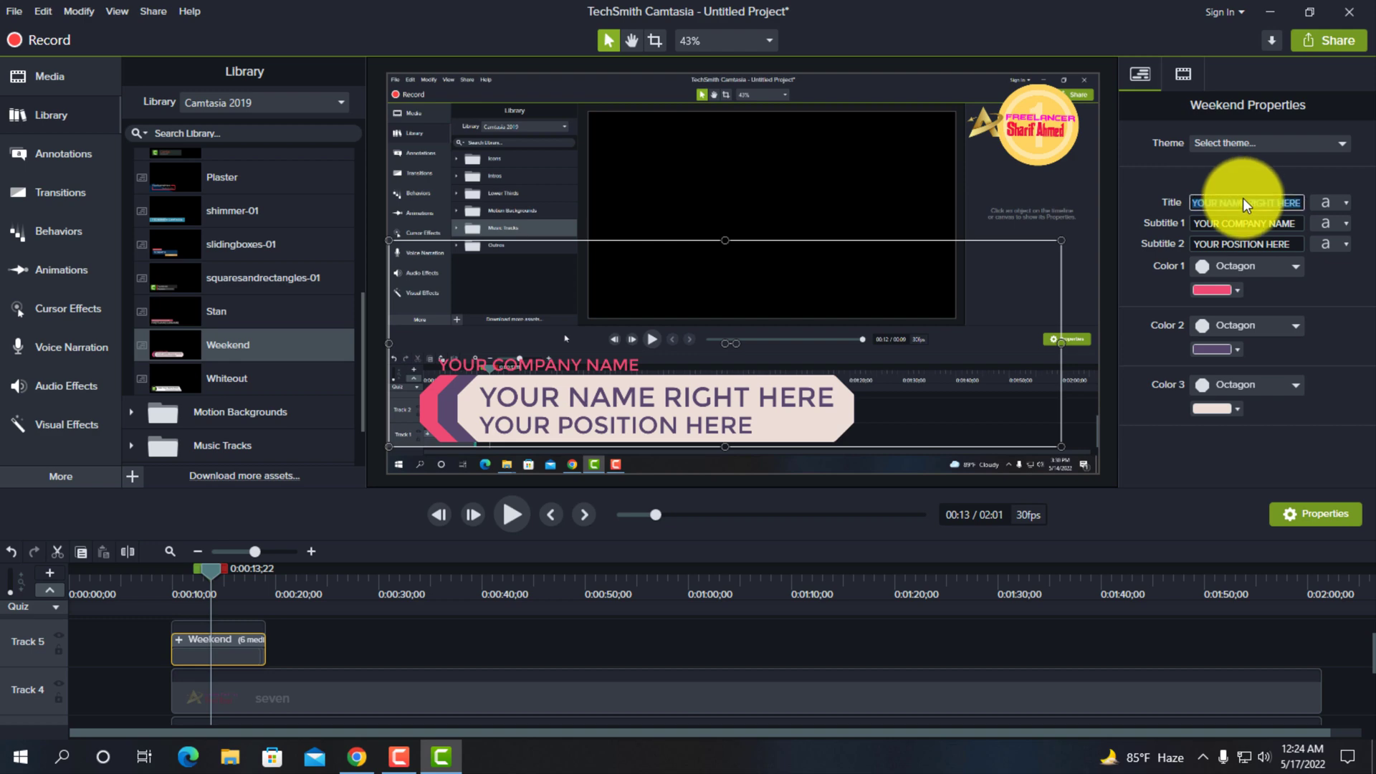
key(BackSpace)
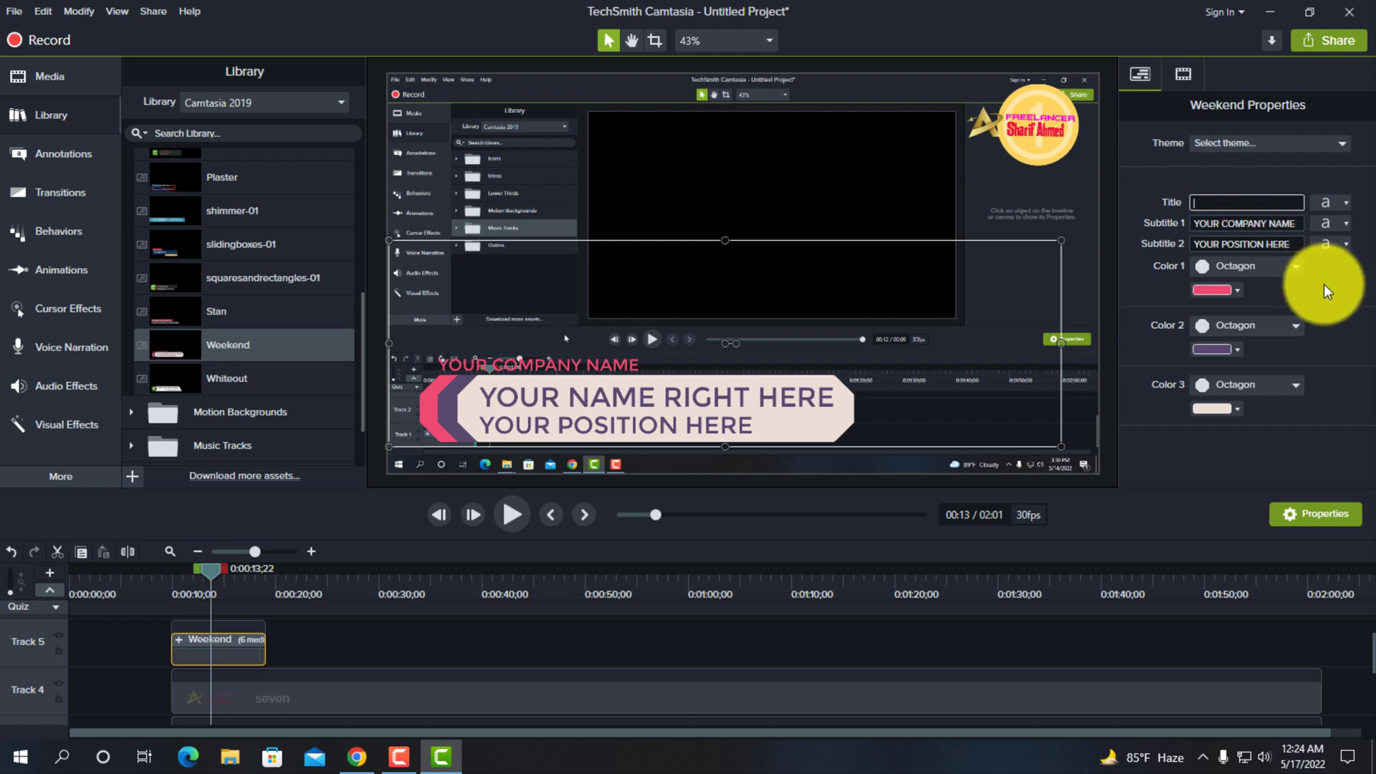
key(ctrl+z)
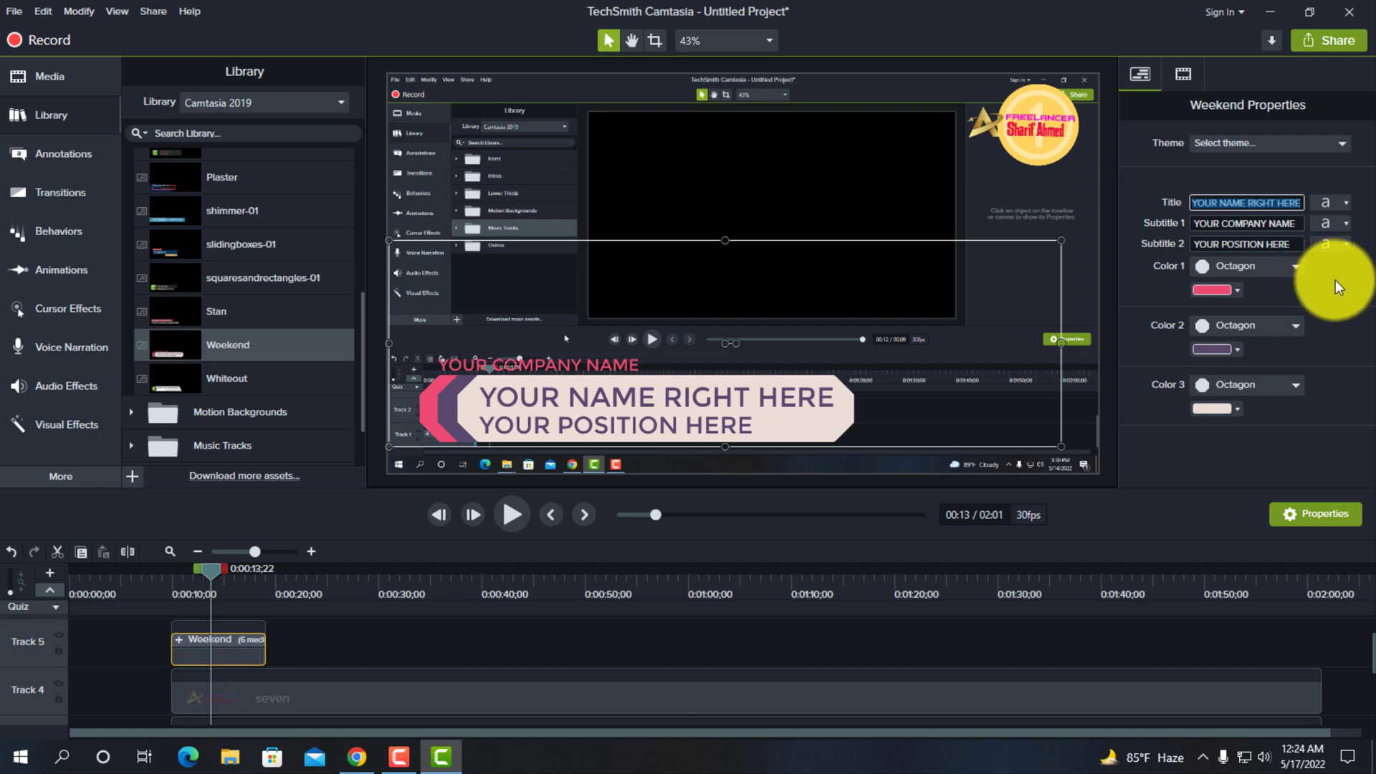
click(1336, 279)
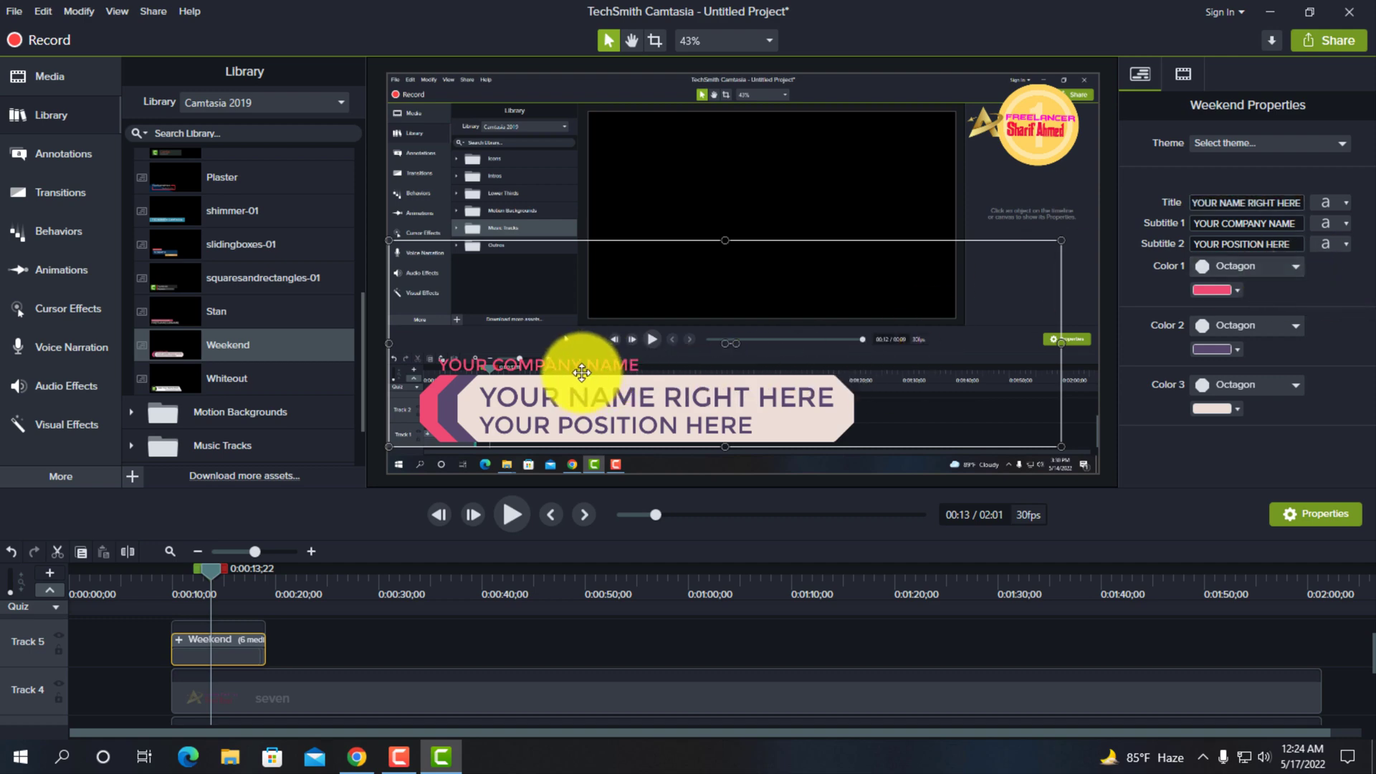
- Clear the Subtitle 1 and Subtitle 2 texts of the Weekend lower third
click(1224, 202)
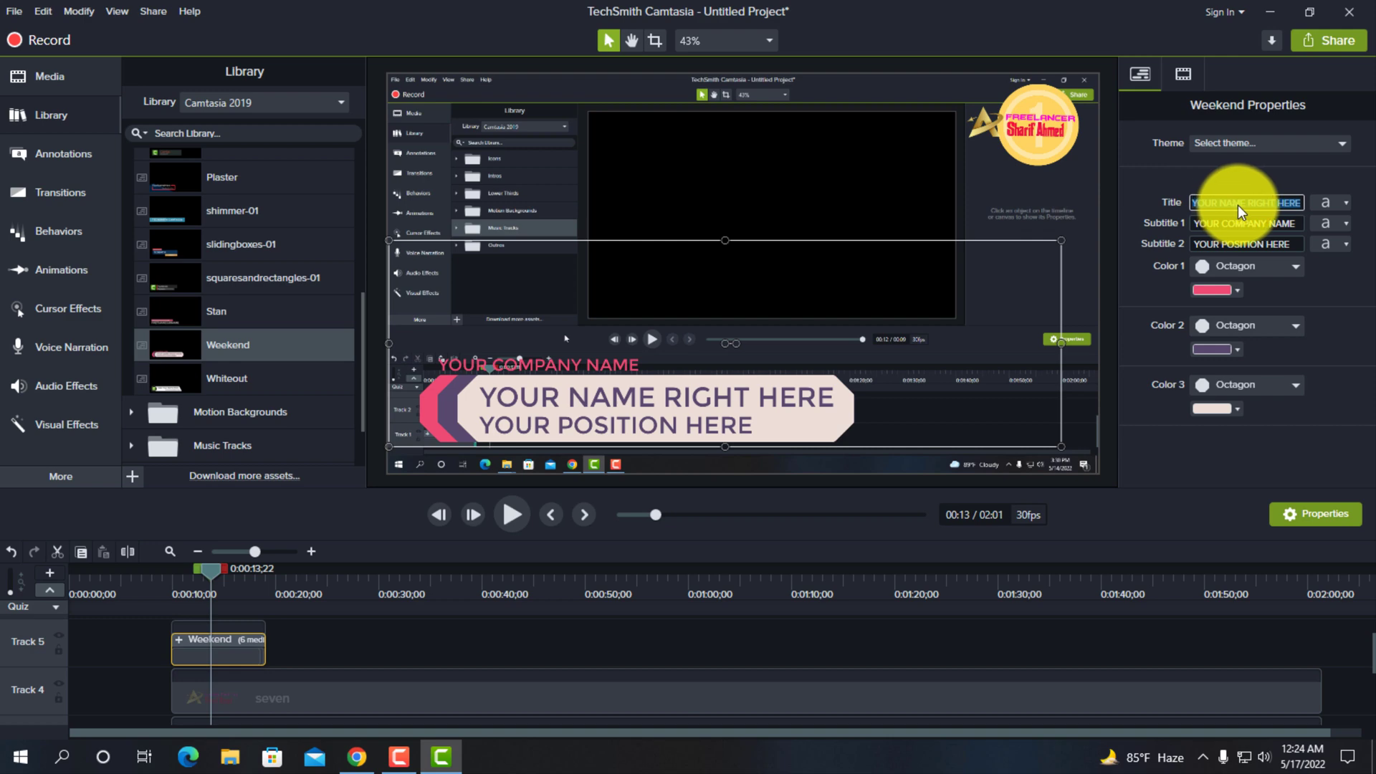
click(1238, 224)
key(BackSpace)
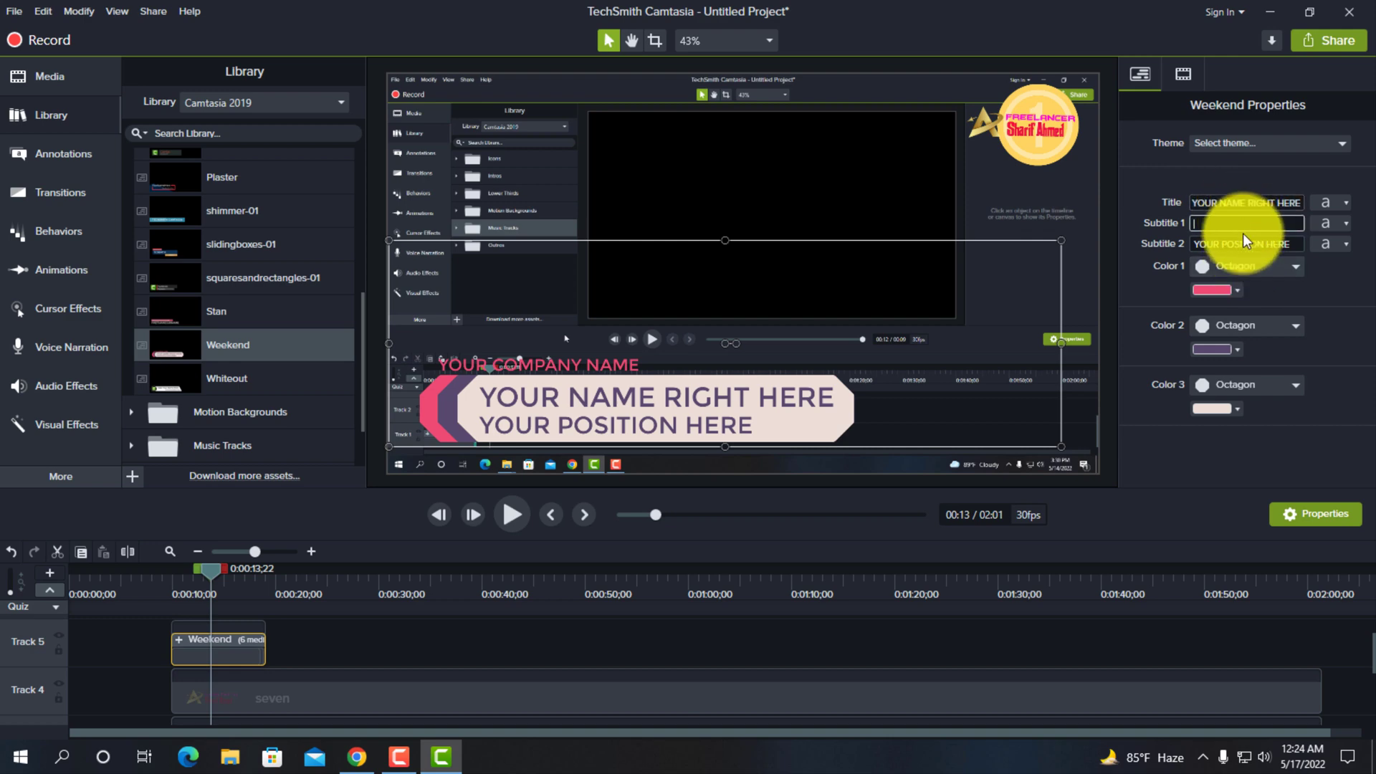
click(1244, 242)
key(BackSpace)
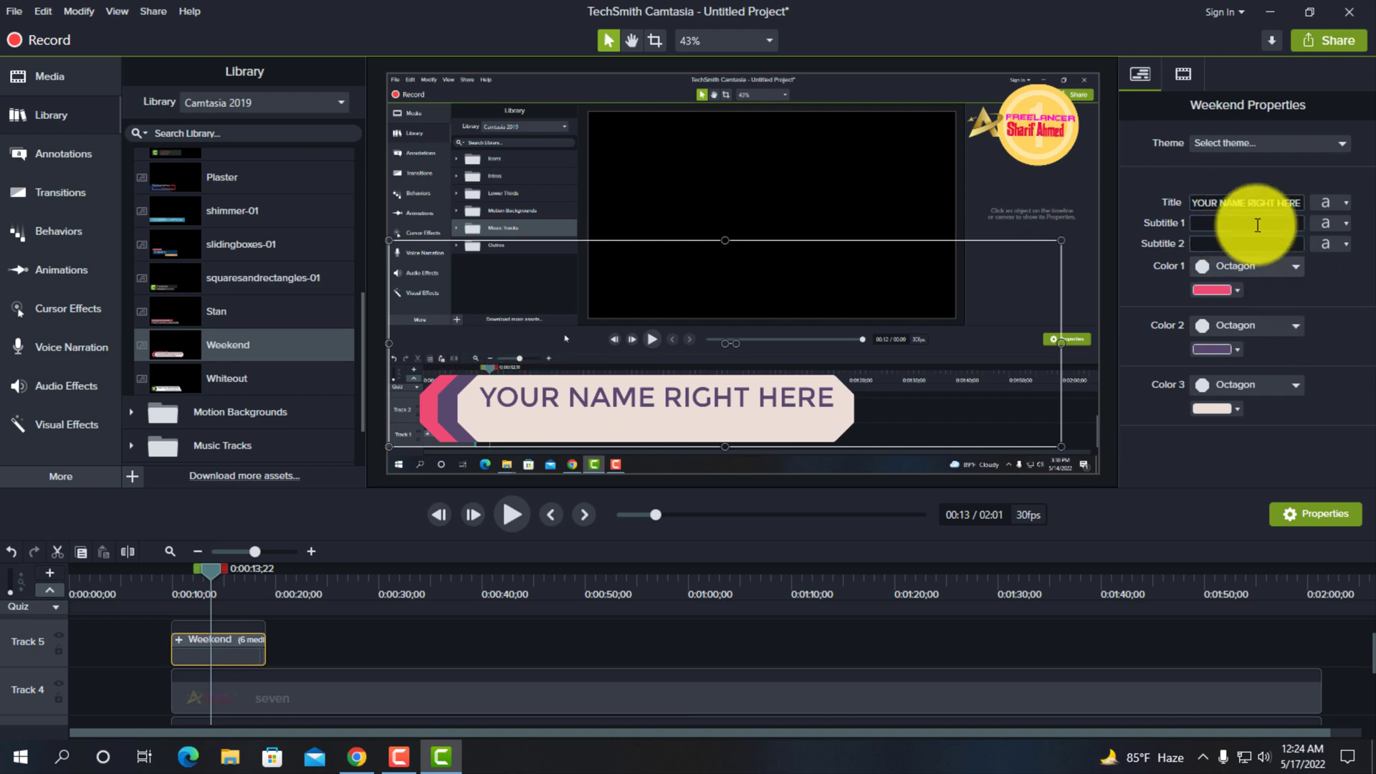
- Insert "Subscribe My Channels" after "YOUR NAME" in the Weekend lower third's title
click(1251, 204)
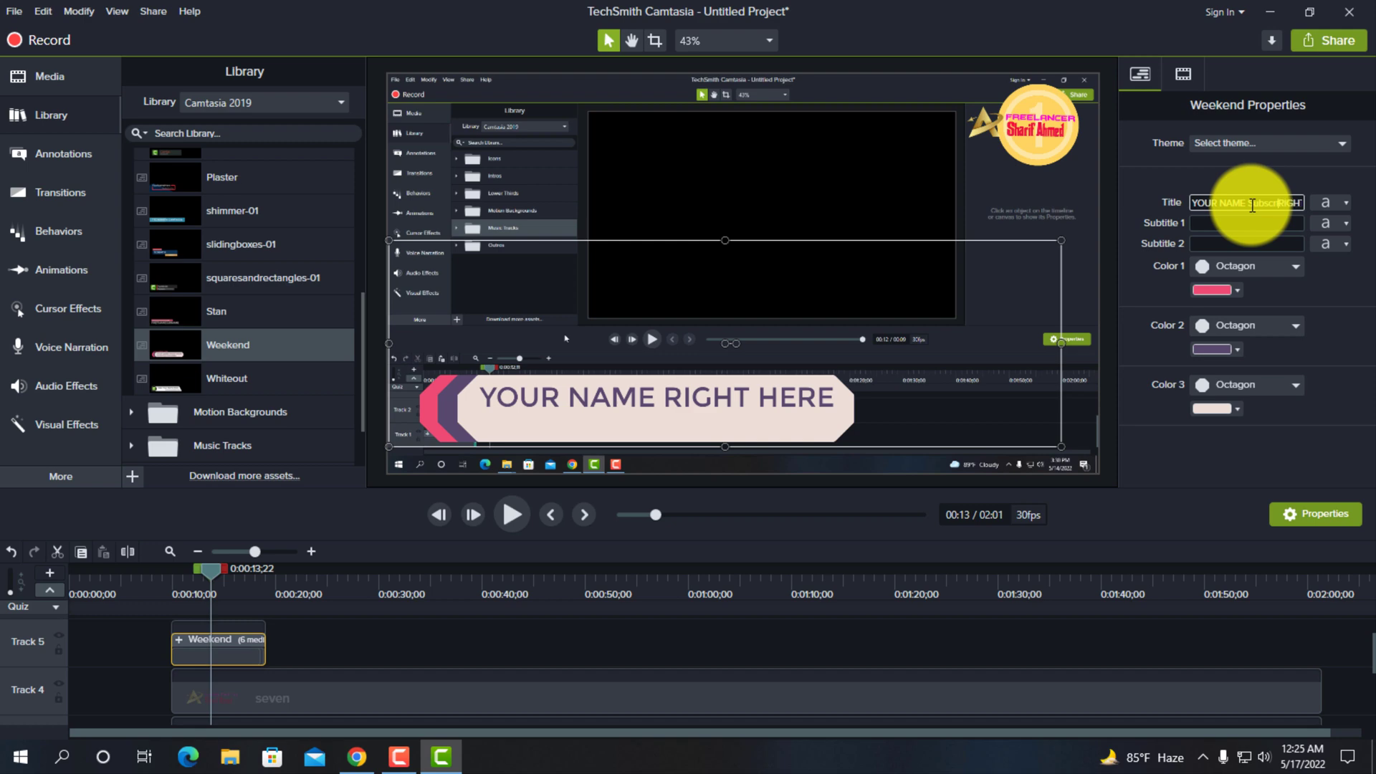
text(My ChannelsR)
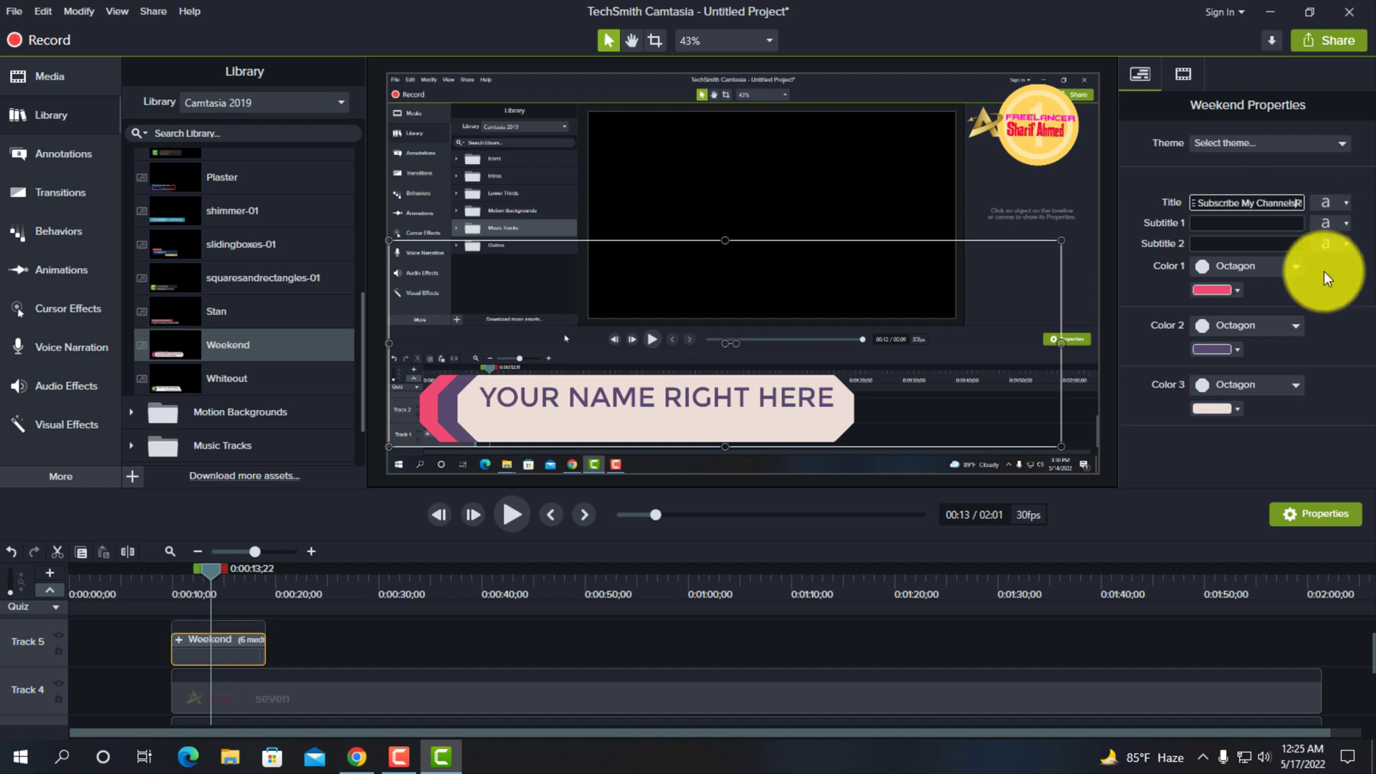
click(1335, 290)
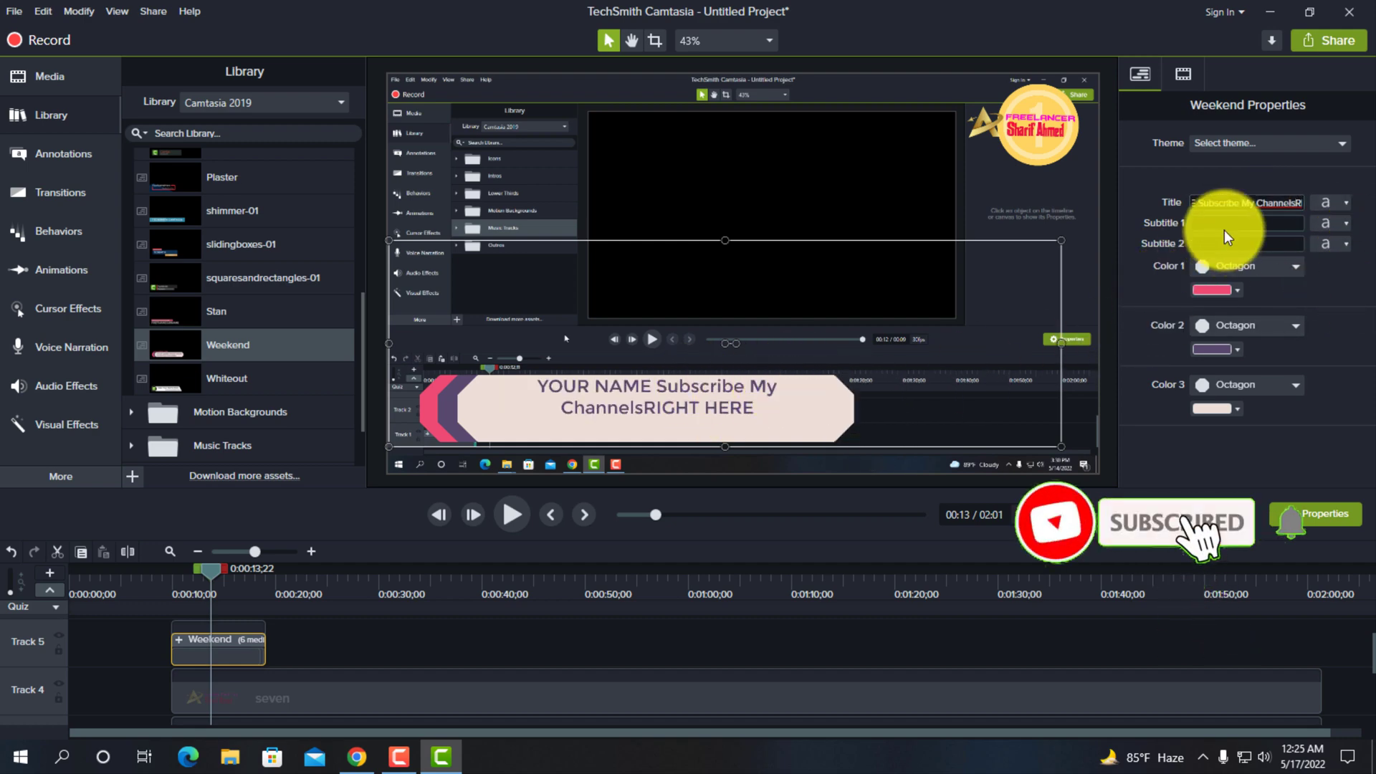
- Delete "RIGHT HERE" from the end of the Weekend title and select the title text within the group on the canvas
click(1282, 205)
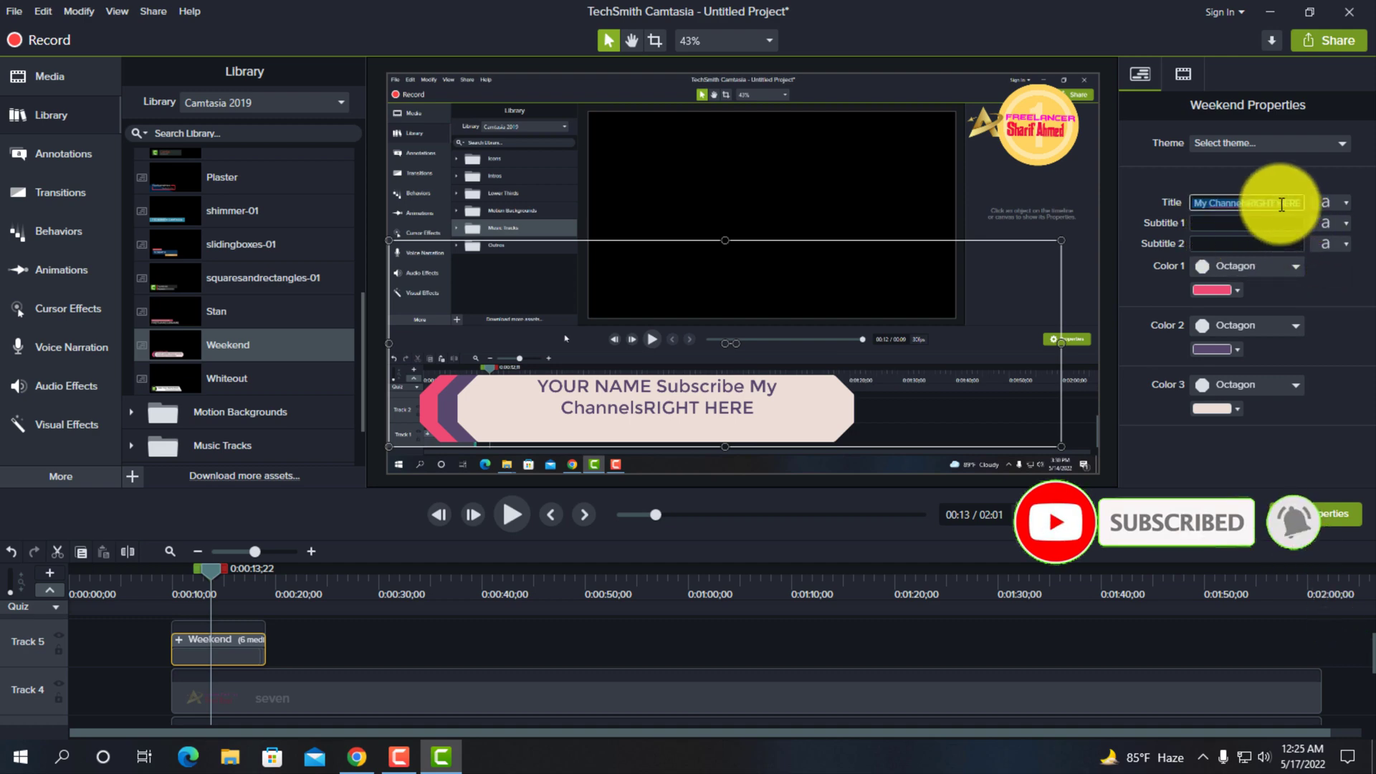
key(Right)
key(BackSpace)
key(BackSpace)
key(BackSpace)
key(BackSpace)
key(BackSpace)
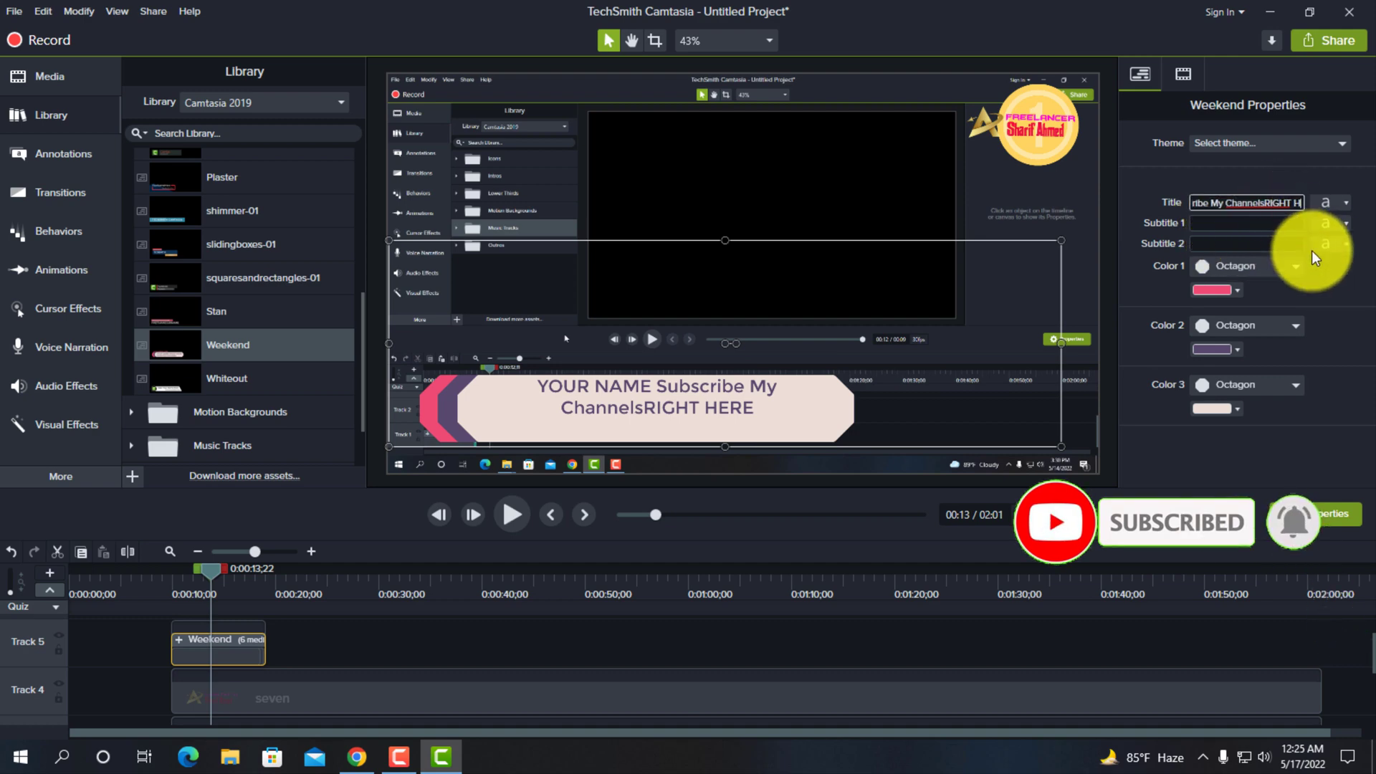
key(BackSpace)
key(BackSpace)
key(BackSpace)
key(BackSpace)
key(BackSpace)
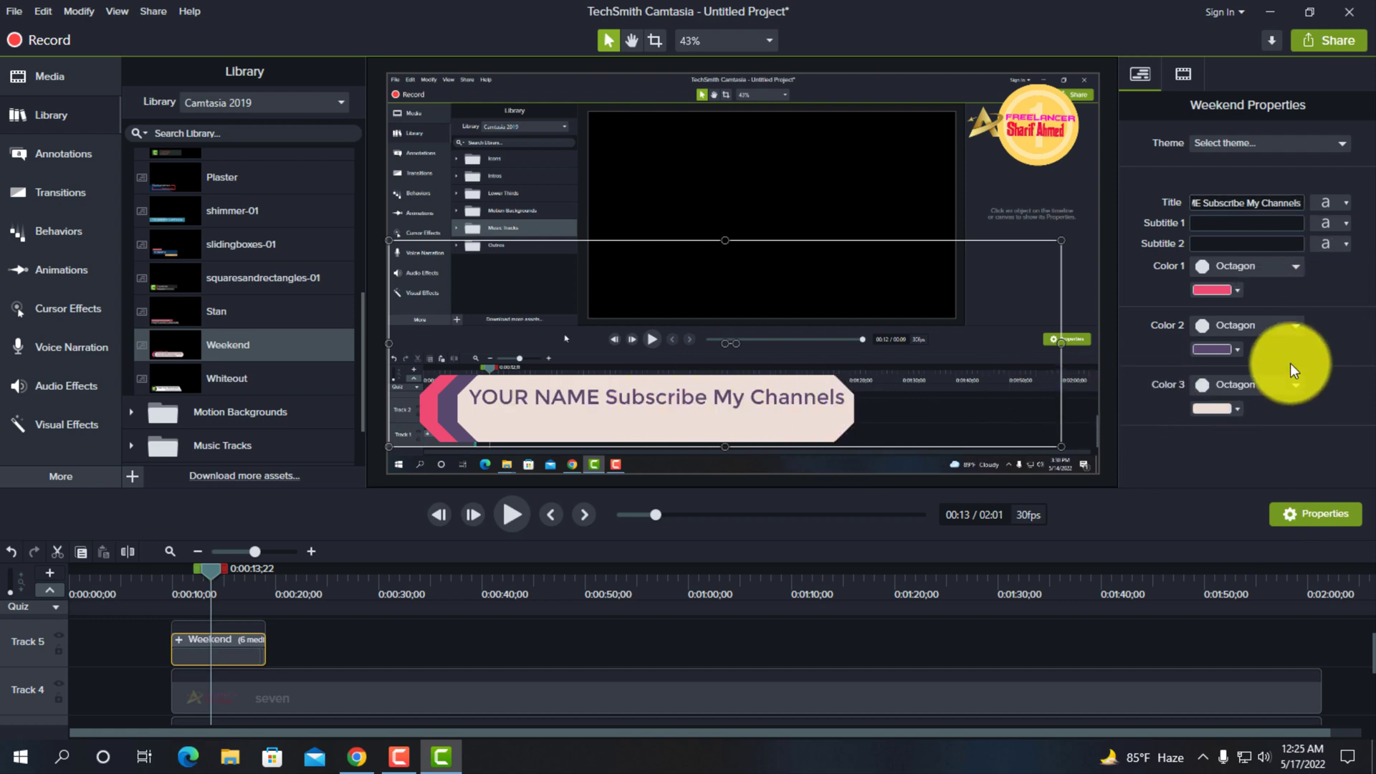
double_click(635, 403)
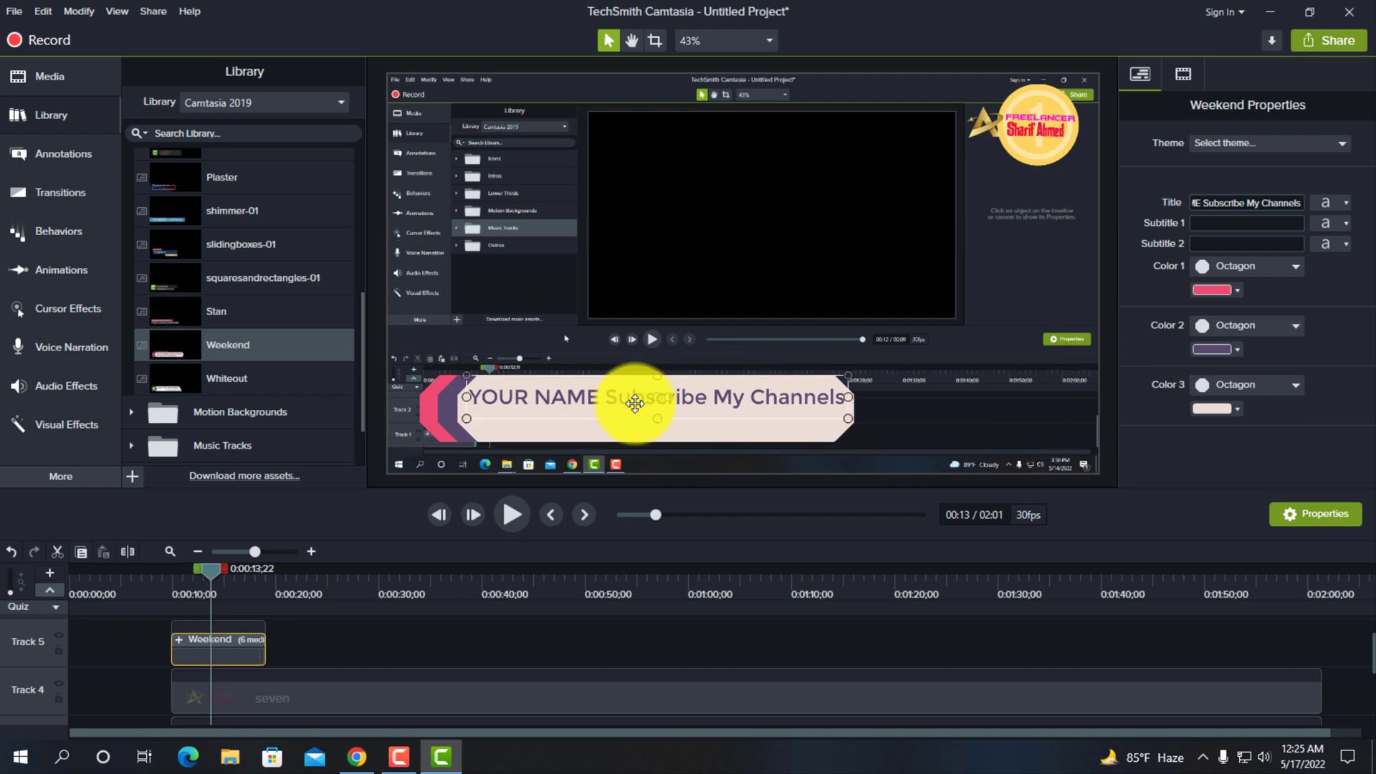
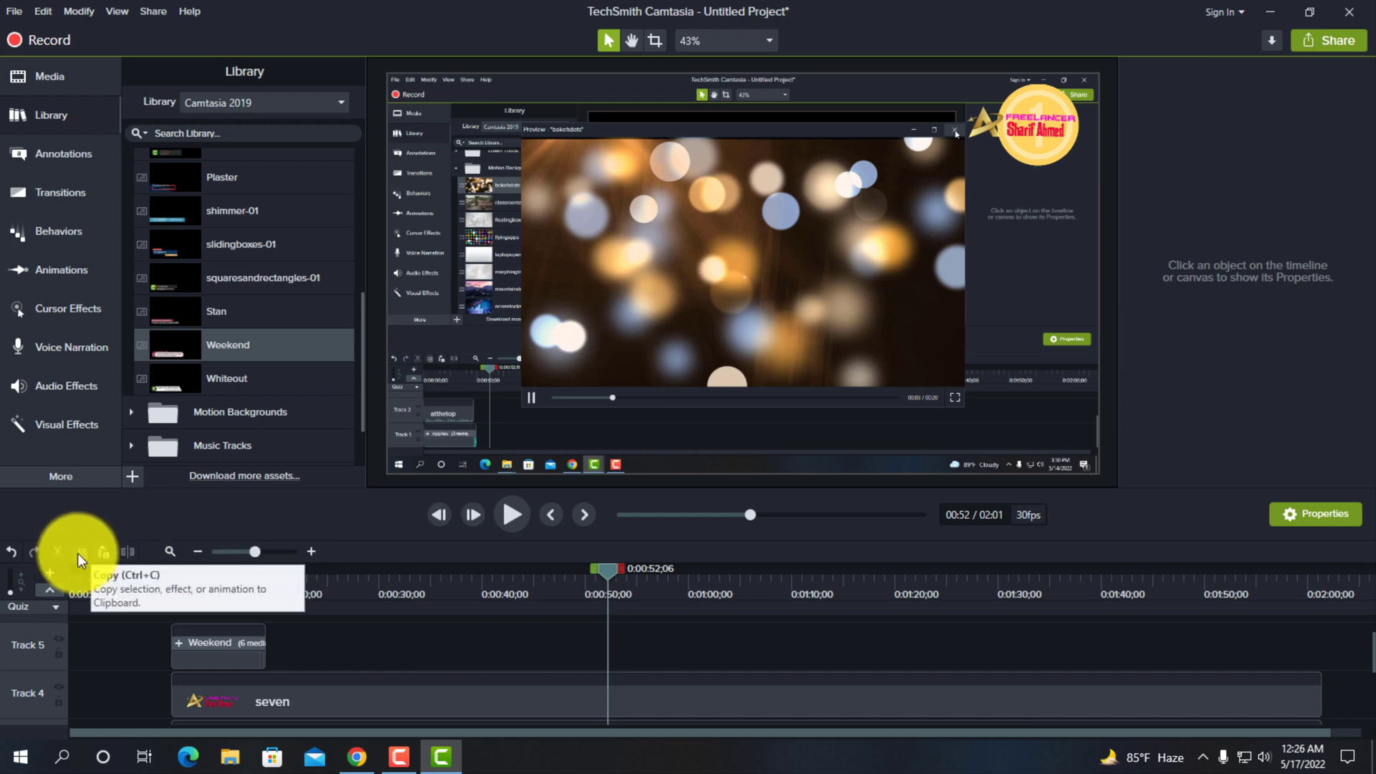
- Paste copies of the Weekend lower third on Track 5 at 0:00:52;06 and at about 0:01:32
click(100, 551)
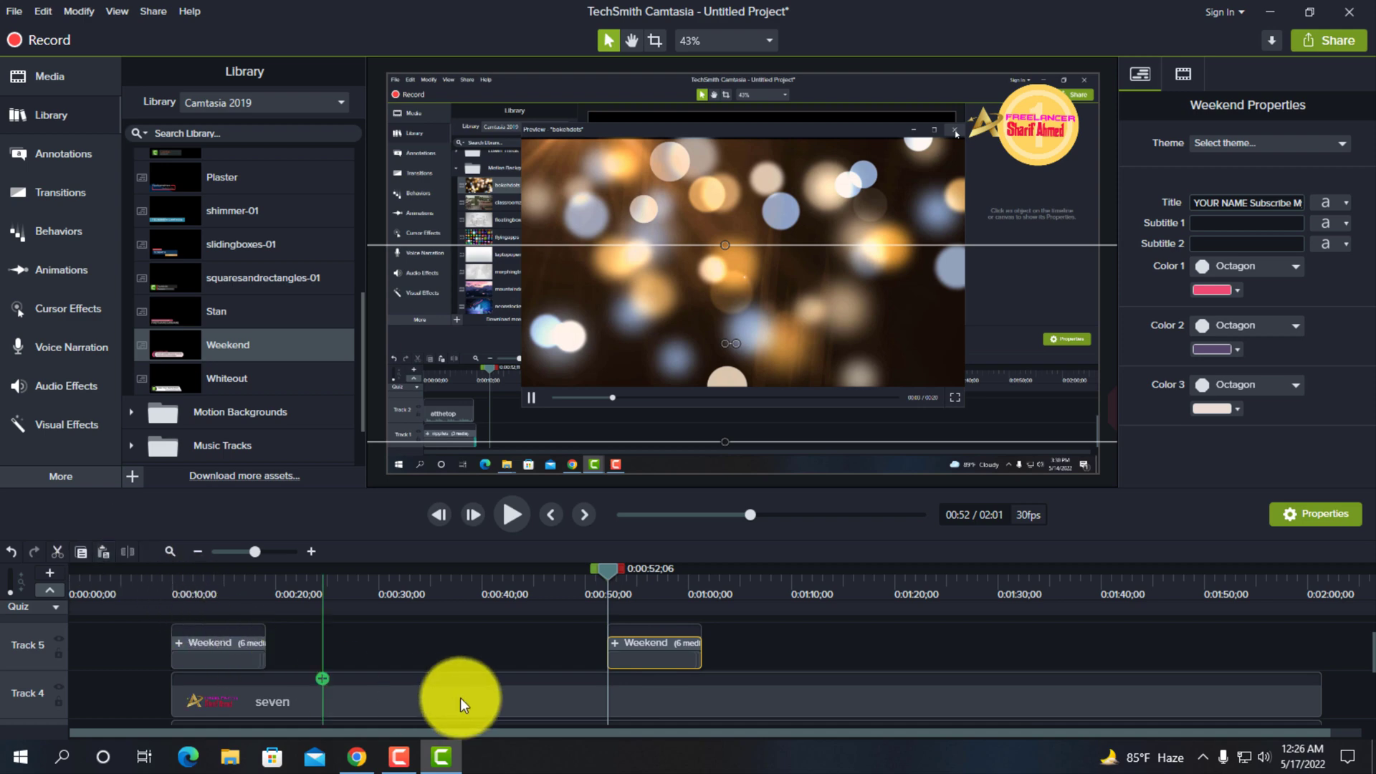
right_click(647, 657)
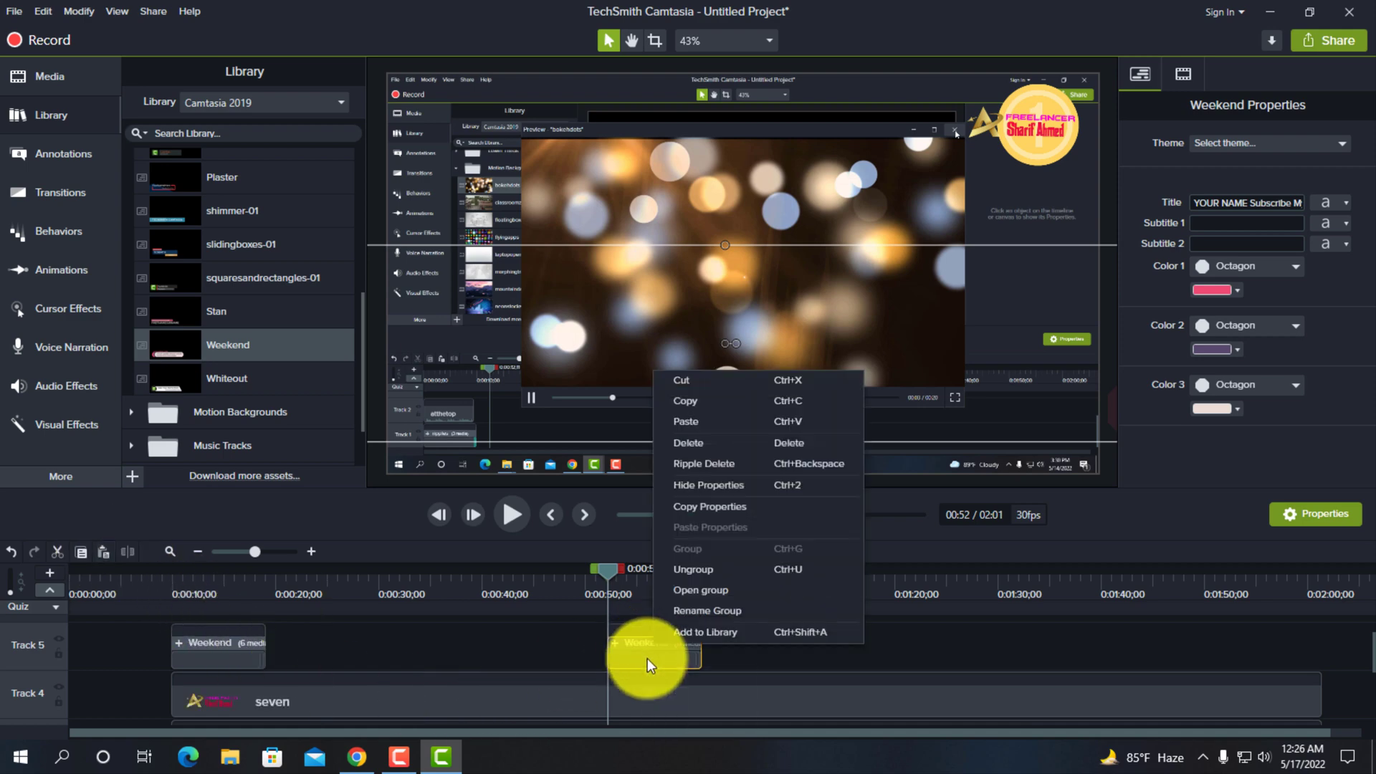
click(695, 398)
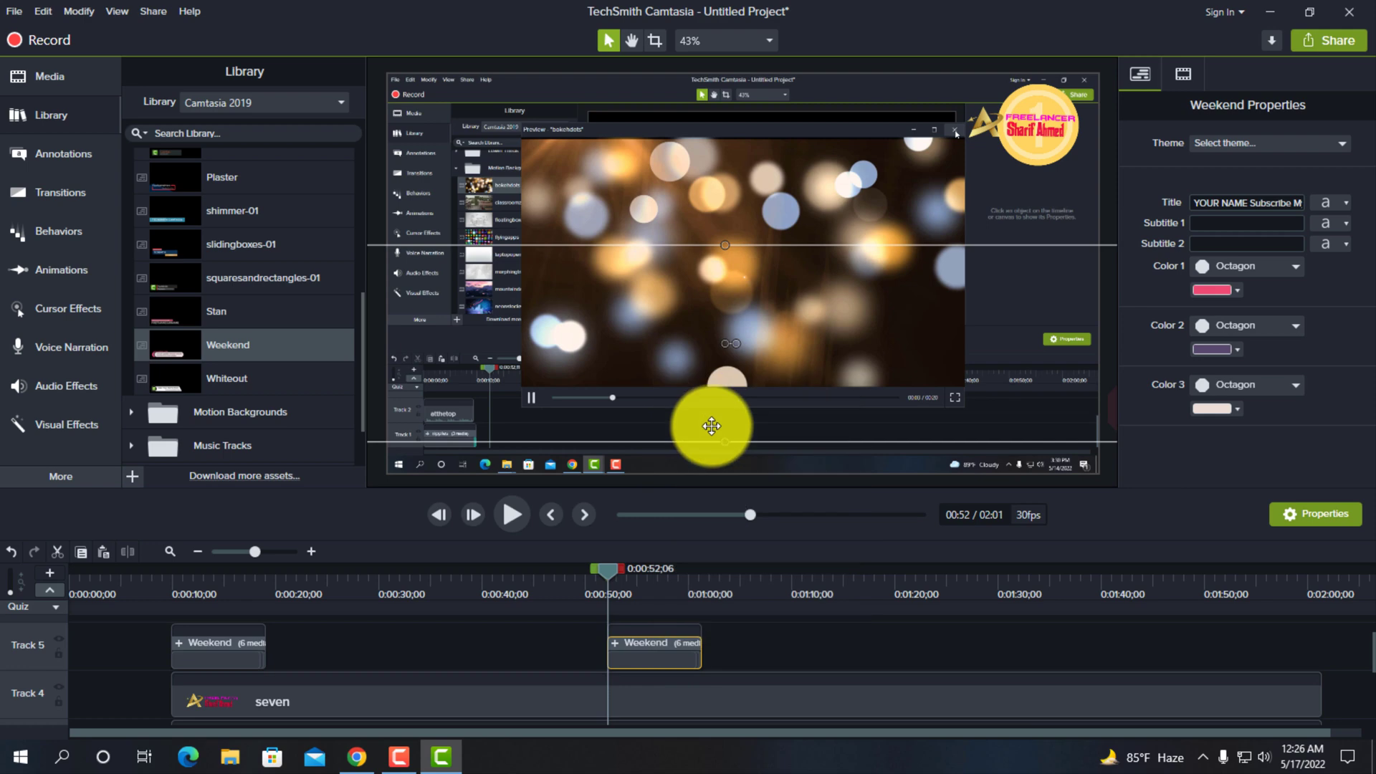
click(1044, 639)
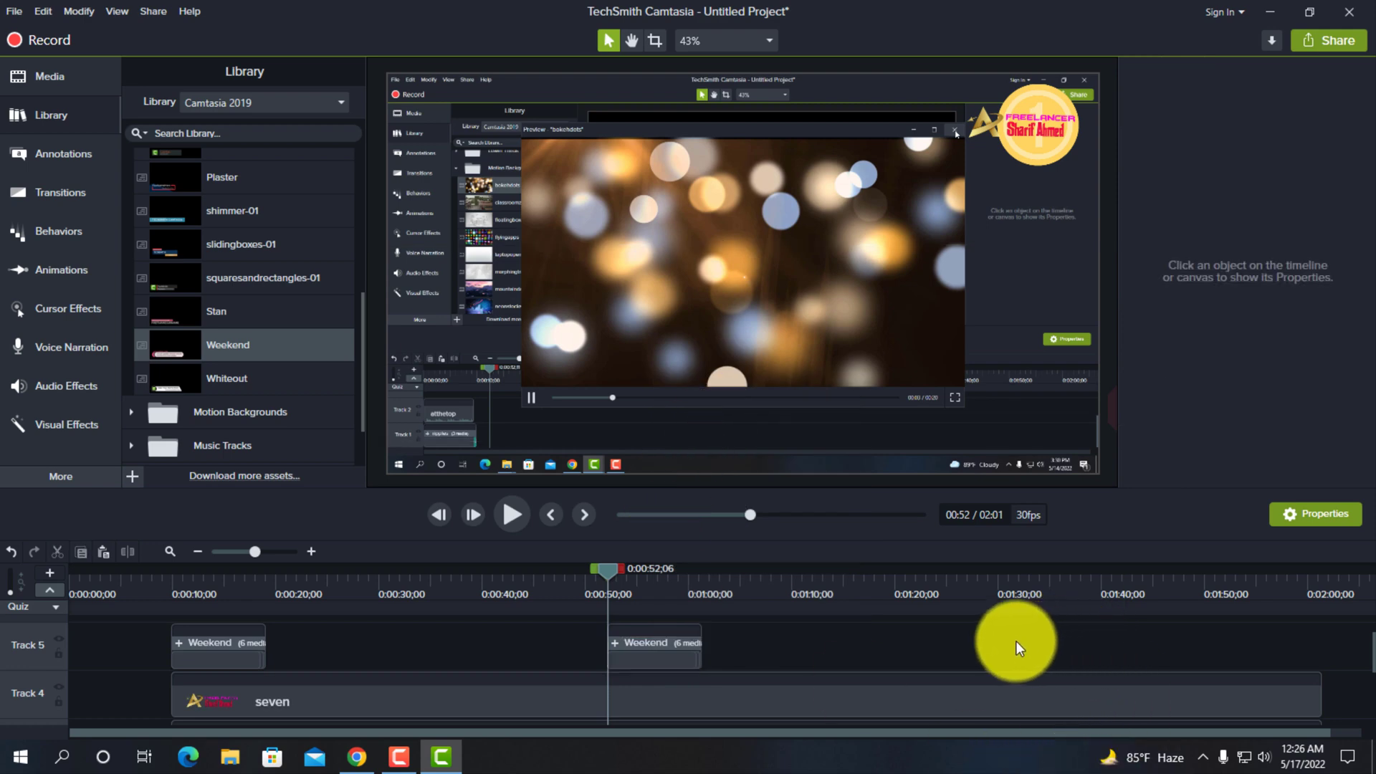
right_click(1016, 640)
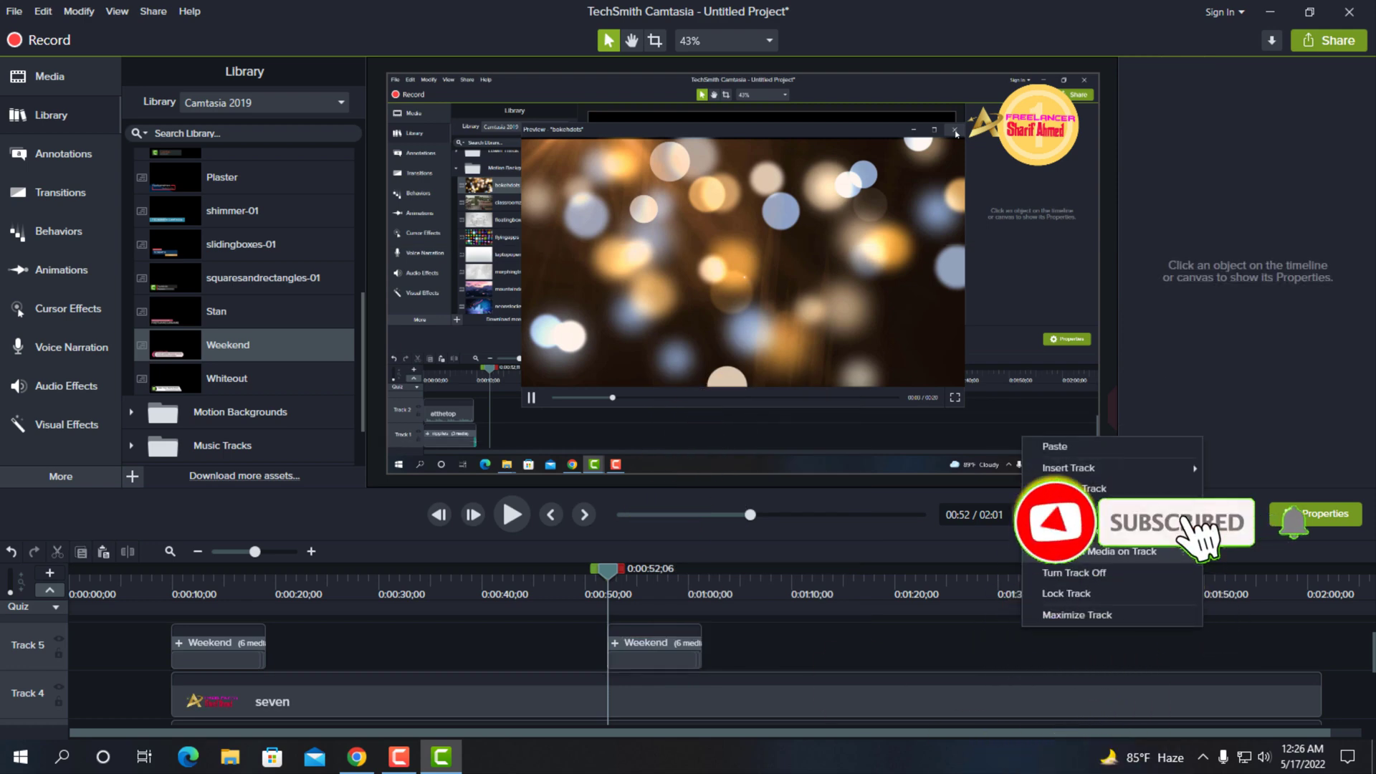
click(1063, 449)
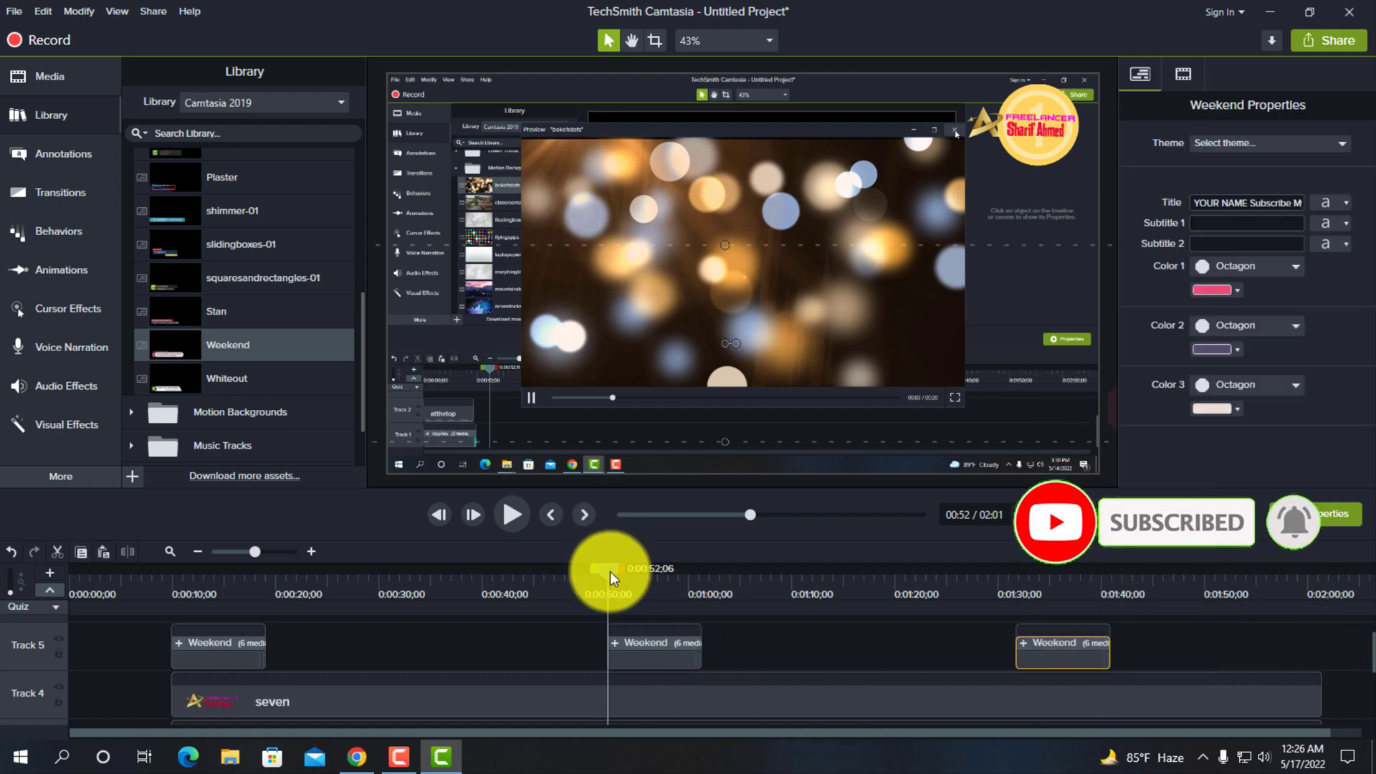
- Play the timeline briefly from the start of the first Weekend lower third at 0:00:09;23
drag(609, 570, 170, 631)
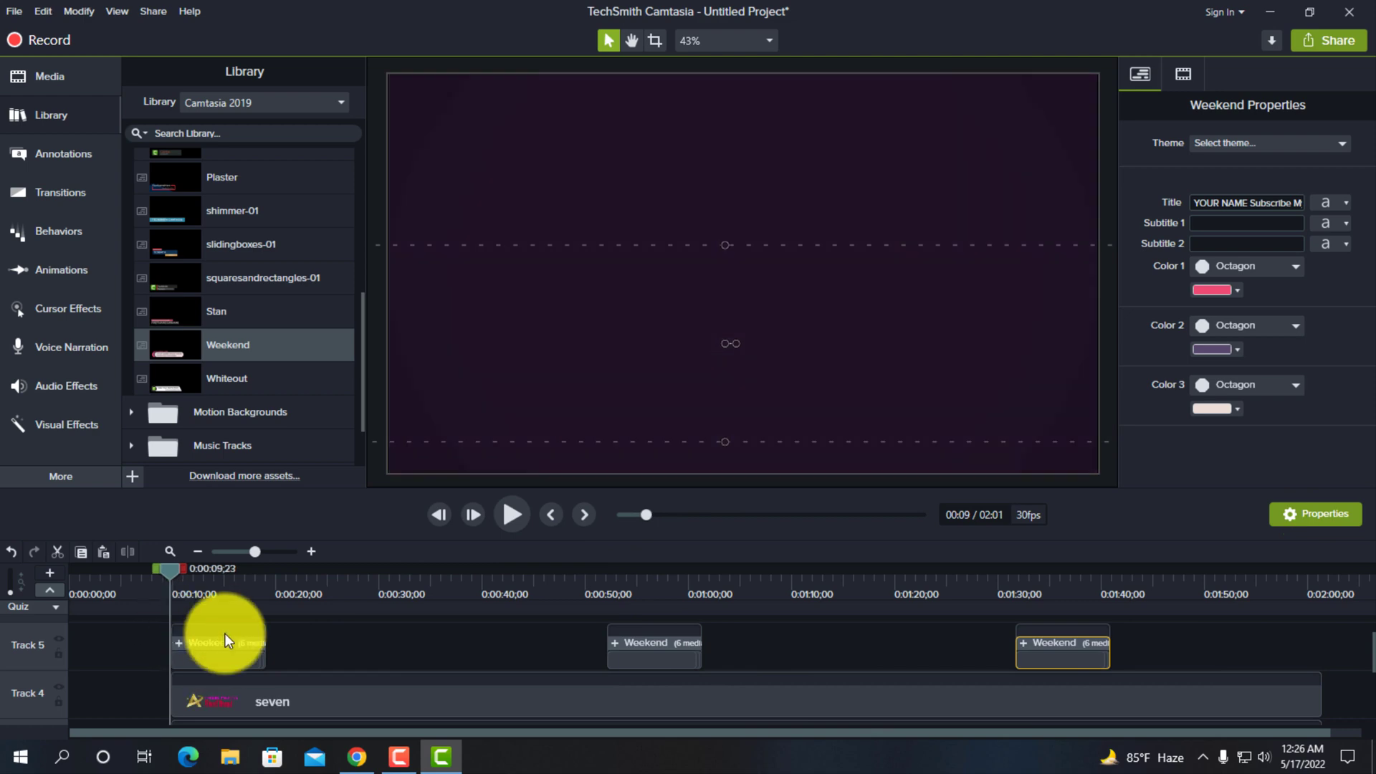
click(515, 518)
click(515, 518)
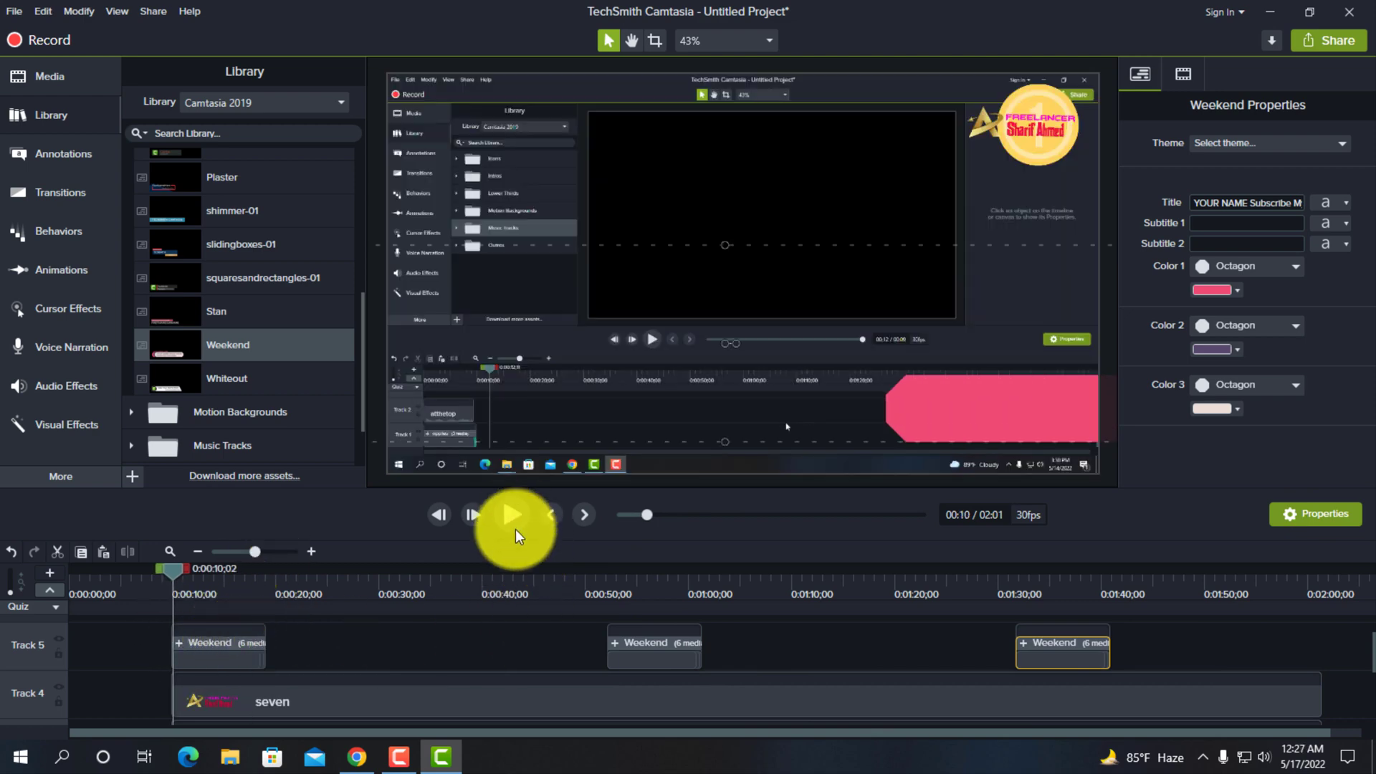
- Silence the audio of the Rec 05-14-22_001 (Audio) clip on Track 2
scroll(519, 634, down, 2)
scroll(502, 710, down, 1)
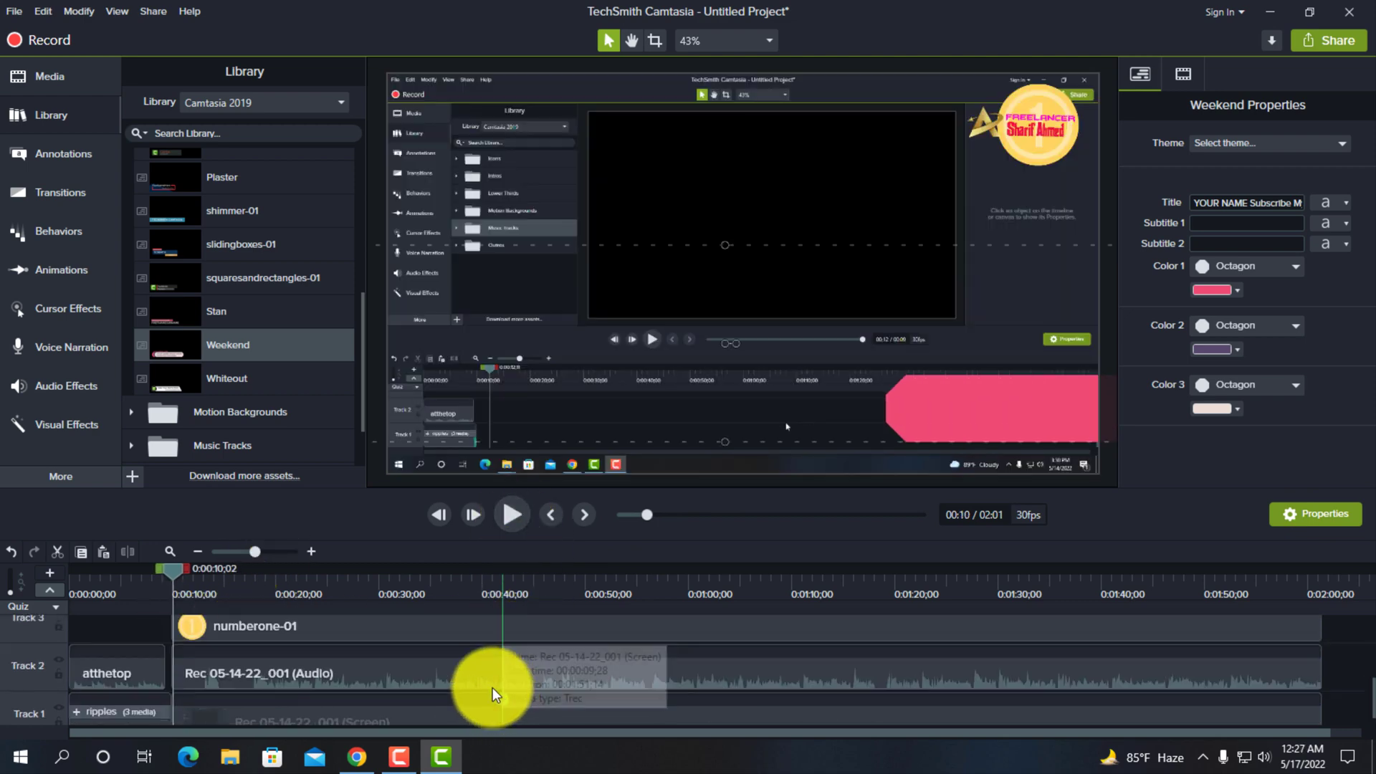
scroll(468, 658, up, 1)
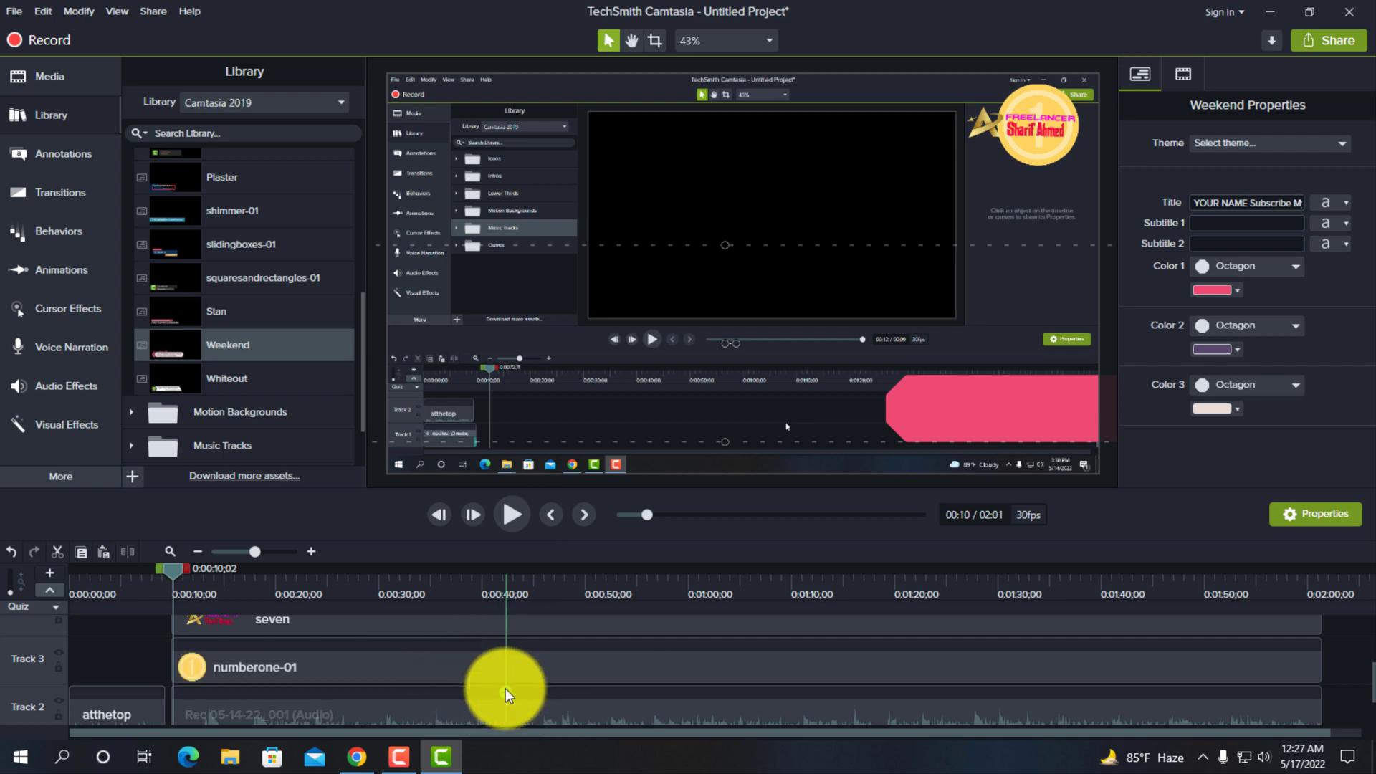
scroll(577, 699, down, 1)
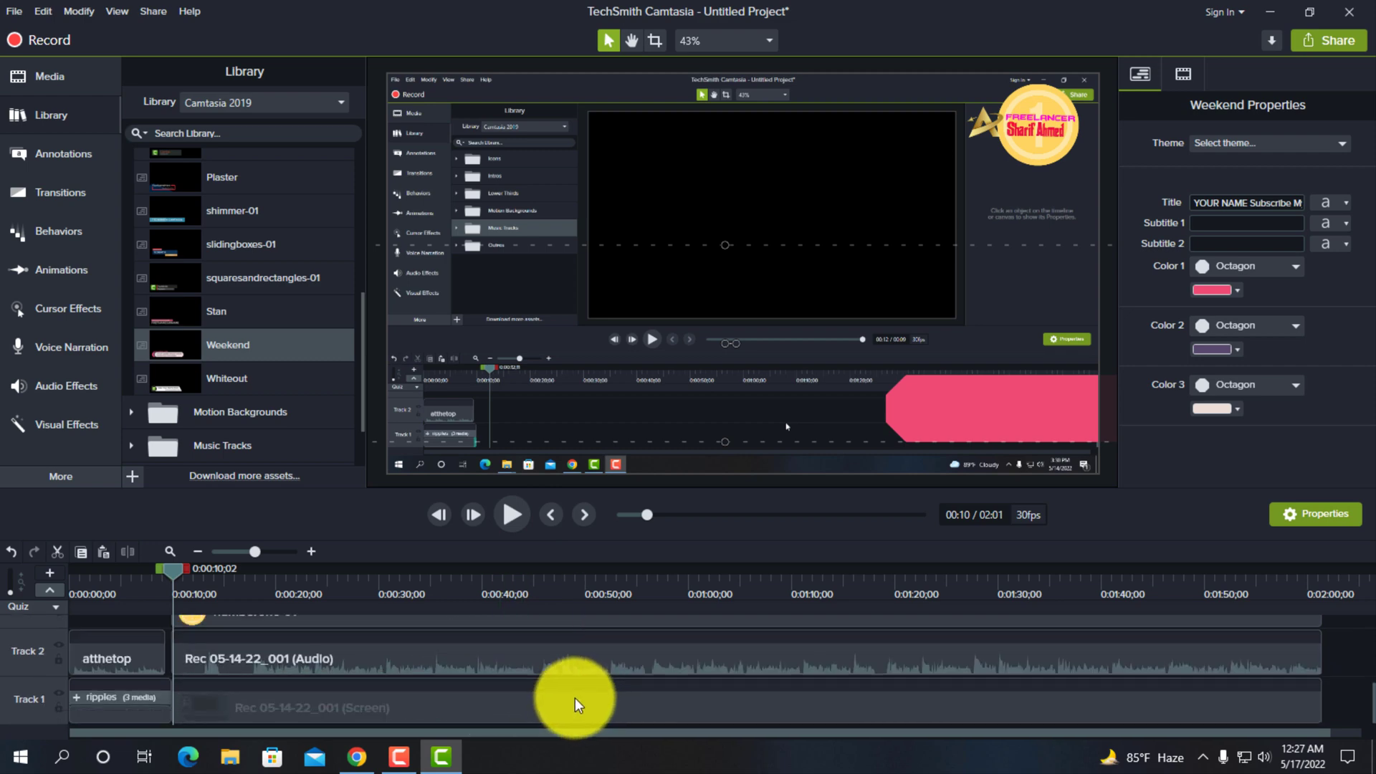
right_click(476, 659)
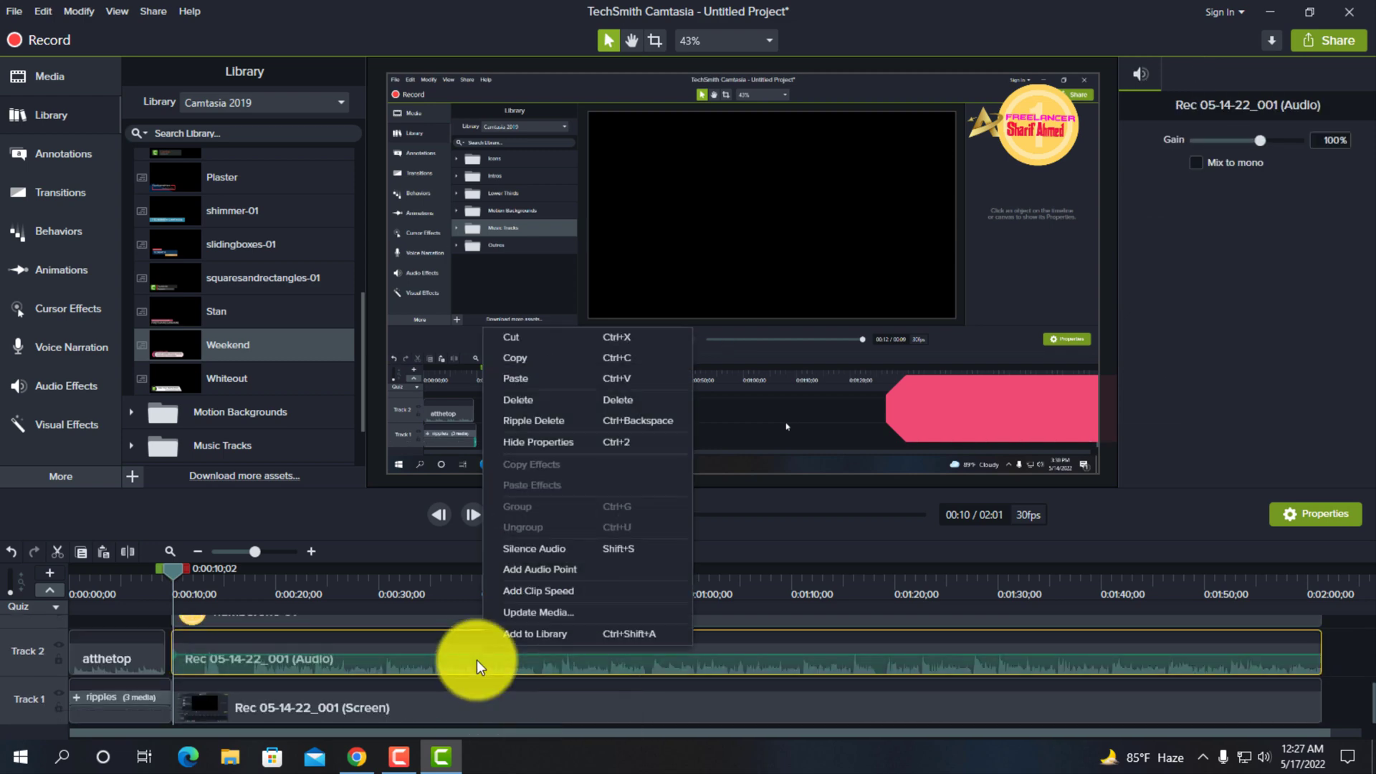
key(Escape)
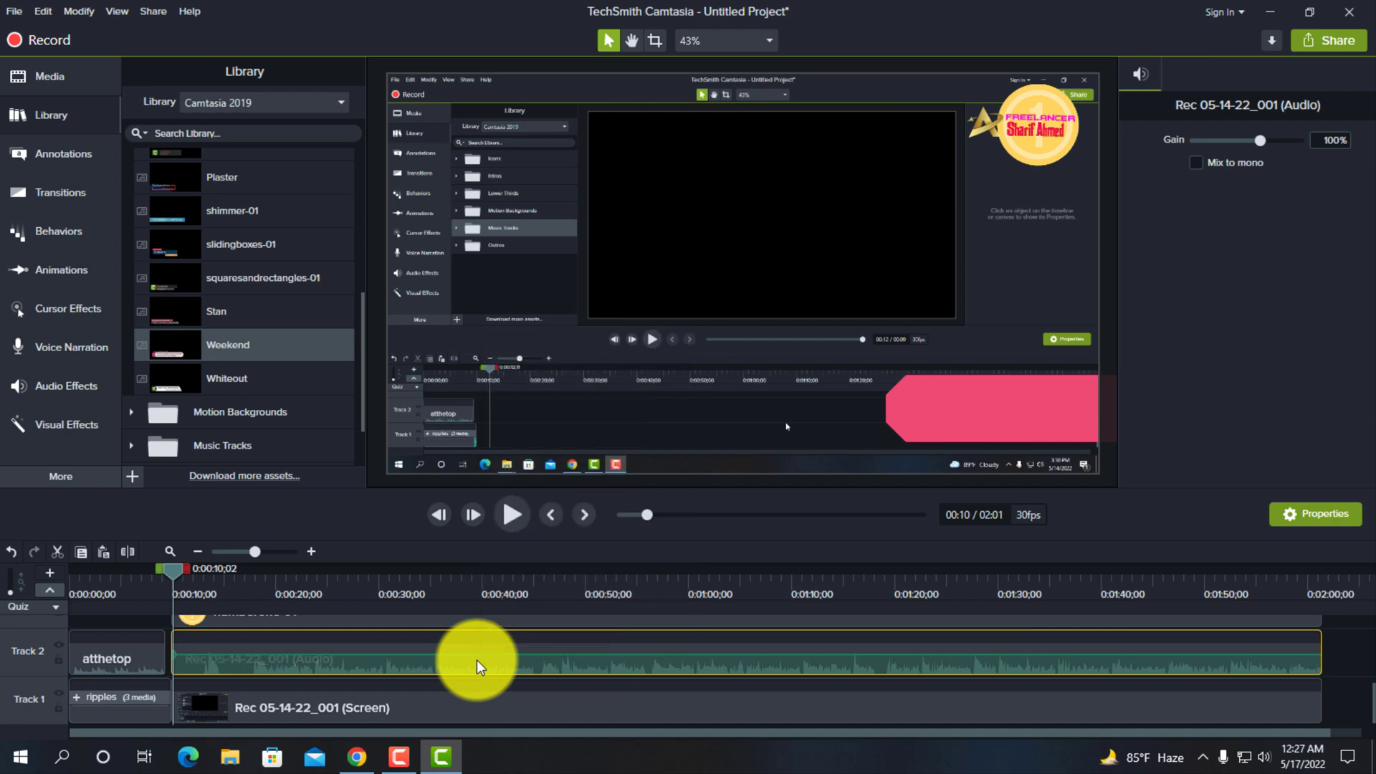
right_click(476, 660)
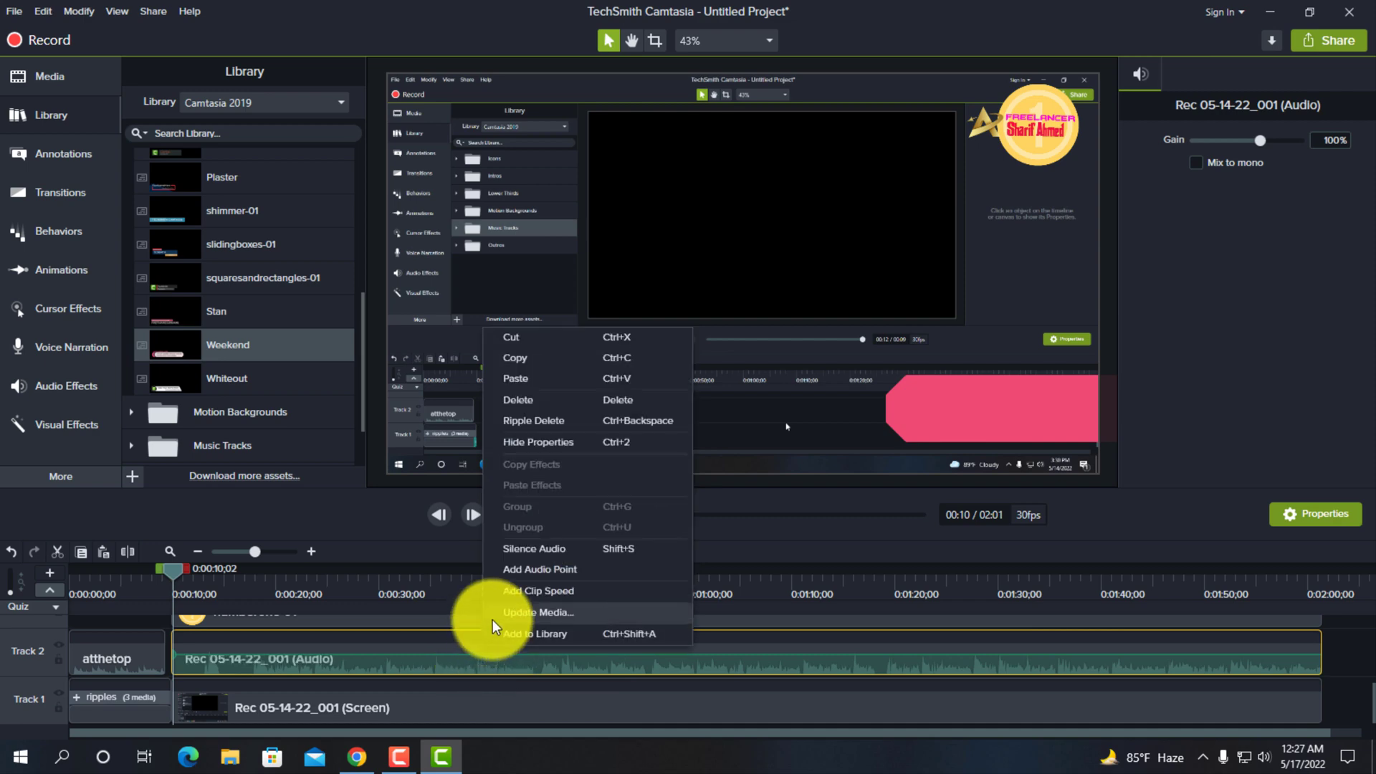
click(535, 549)
- Play the timeline from the first Weekend lower third, skip ahead to the second one, and stop at 0:00:59;06
scroll(491, 702, up, 1)
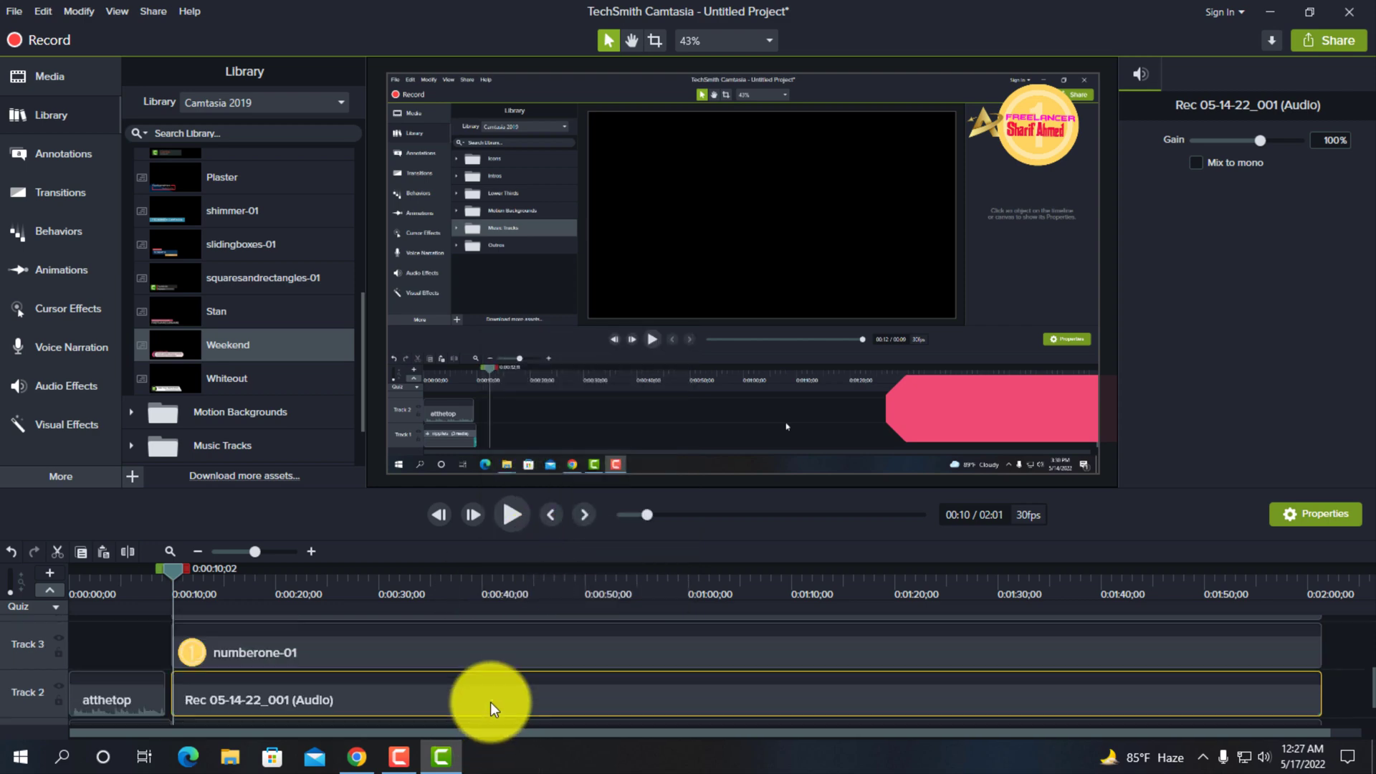
scroll(490, 702, up, 3)
scroll(466, 625, down, 1)
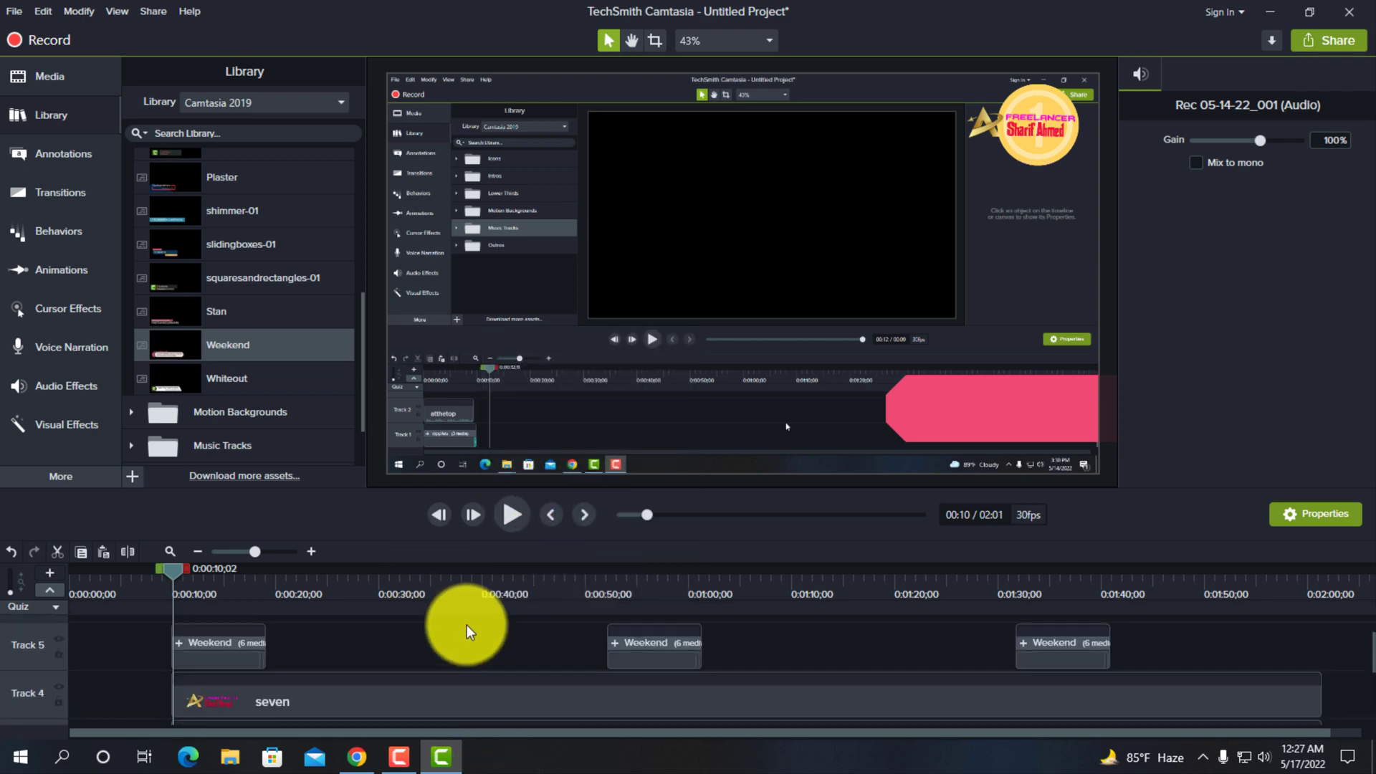
click(505, 517)
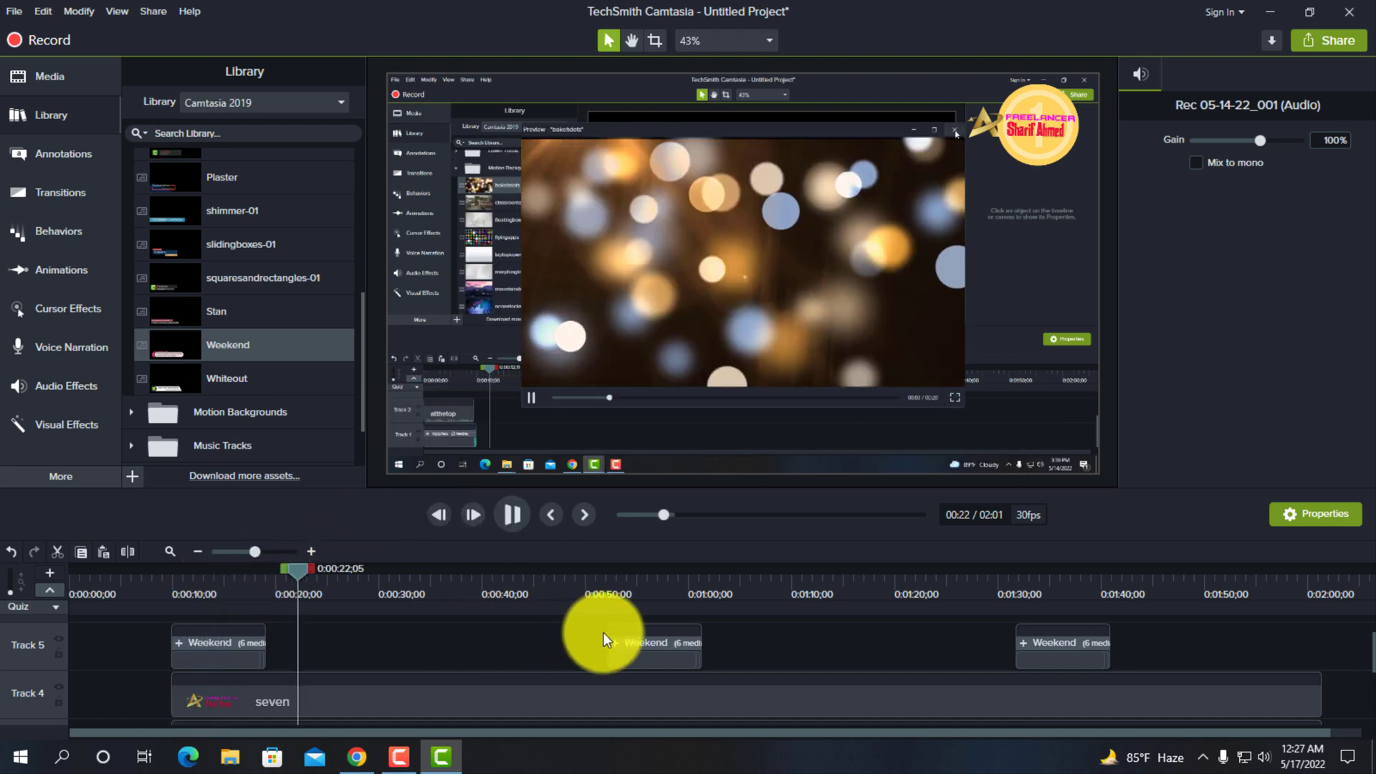
click(603, 631)
click(580, 611)
click(513, 515)
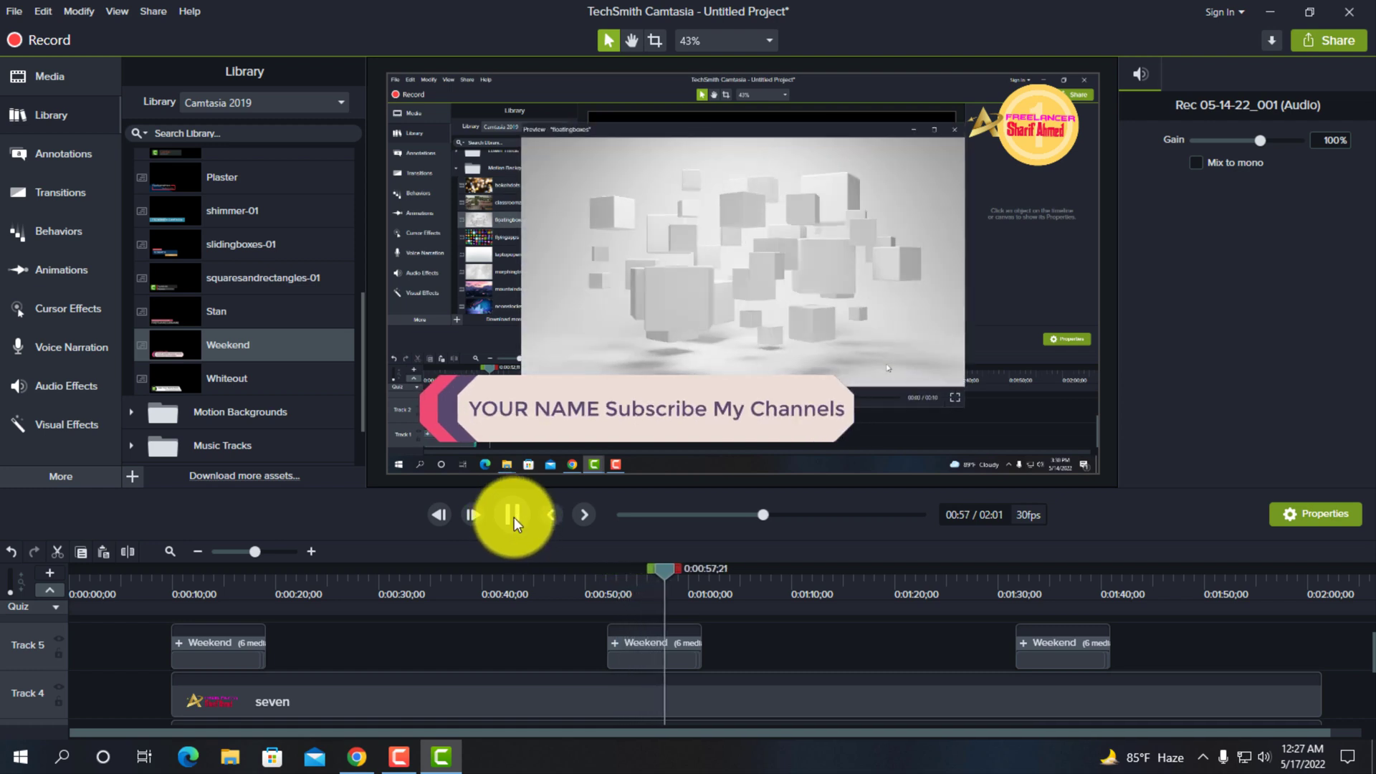
click(513, 515)
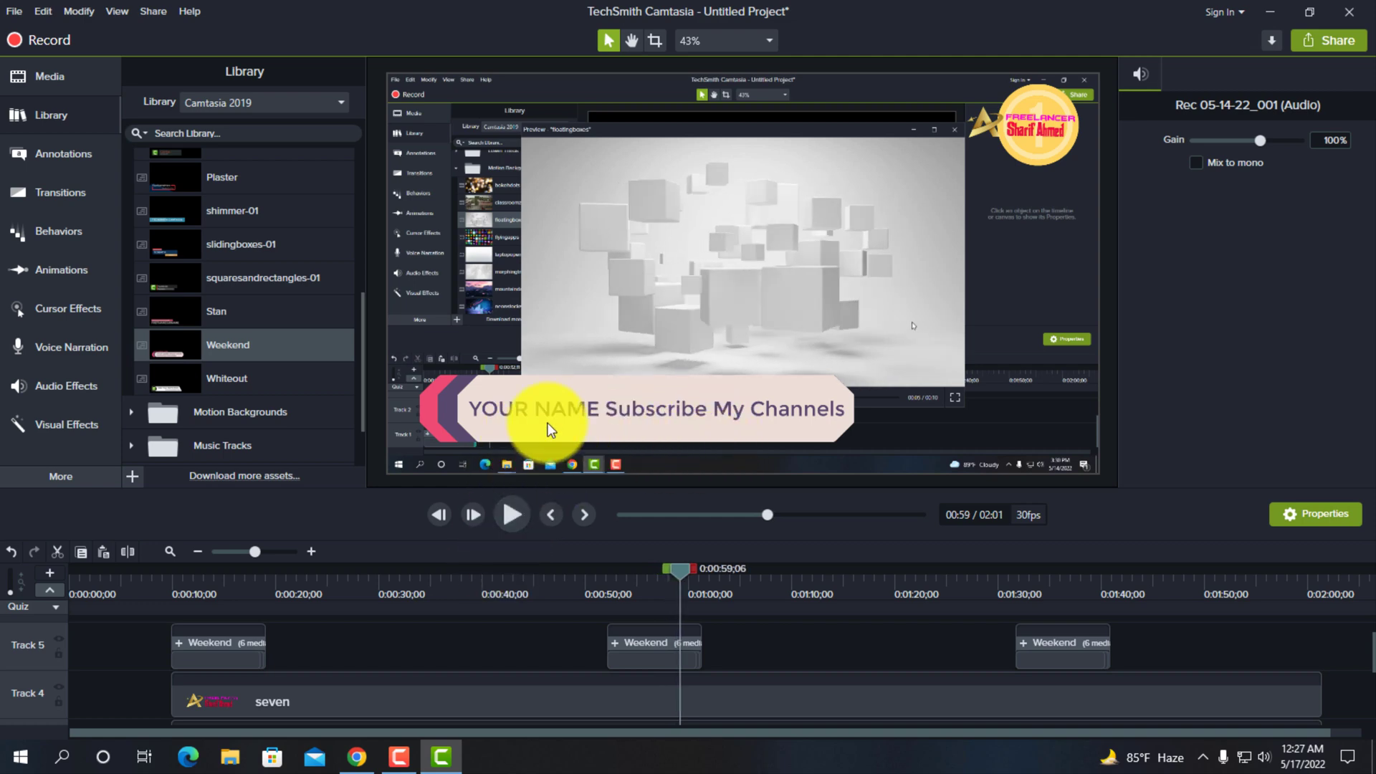
- Shrink the second Weekend lower third to about three quarters of its width and move it into the canvas's lower-left corner
click(548, 423)
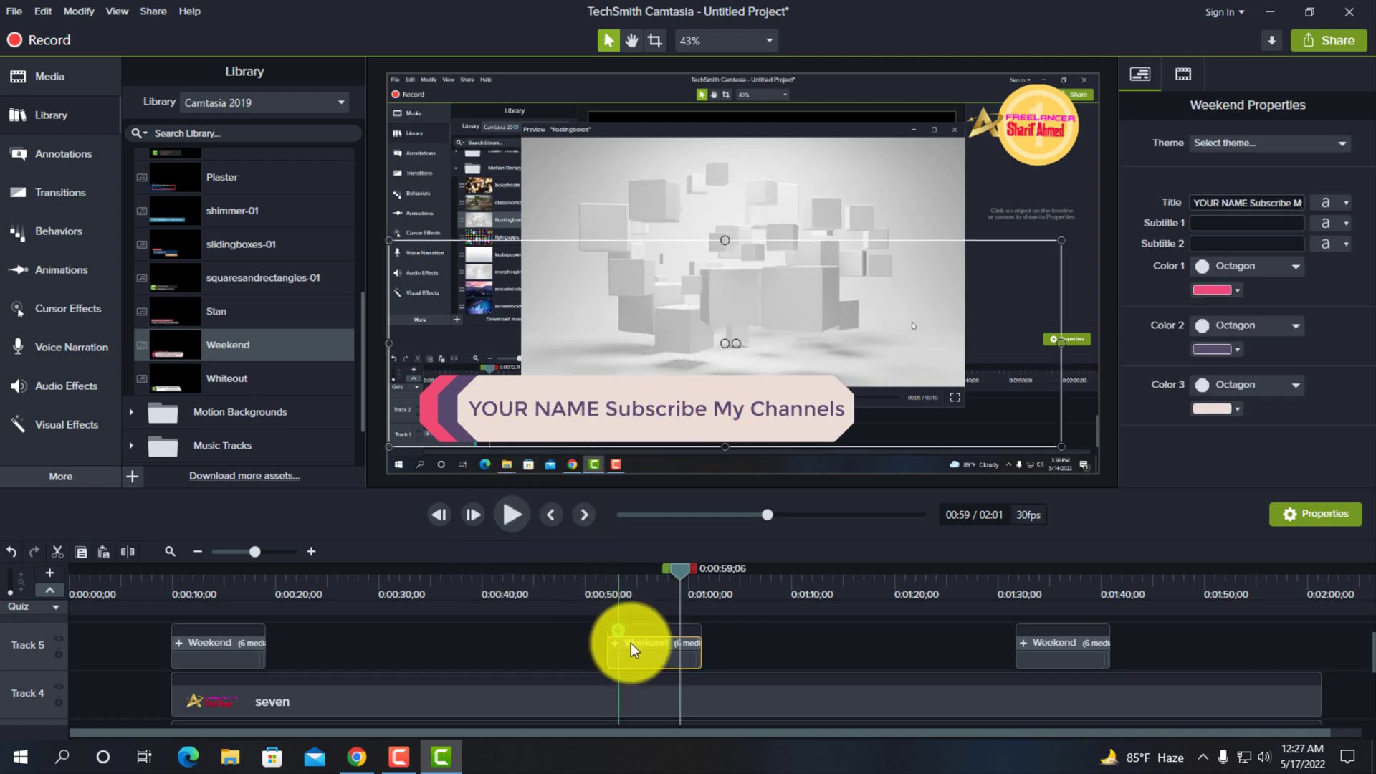
click(574, 643)
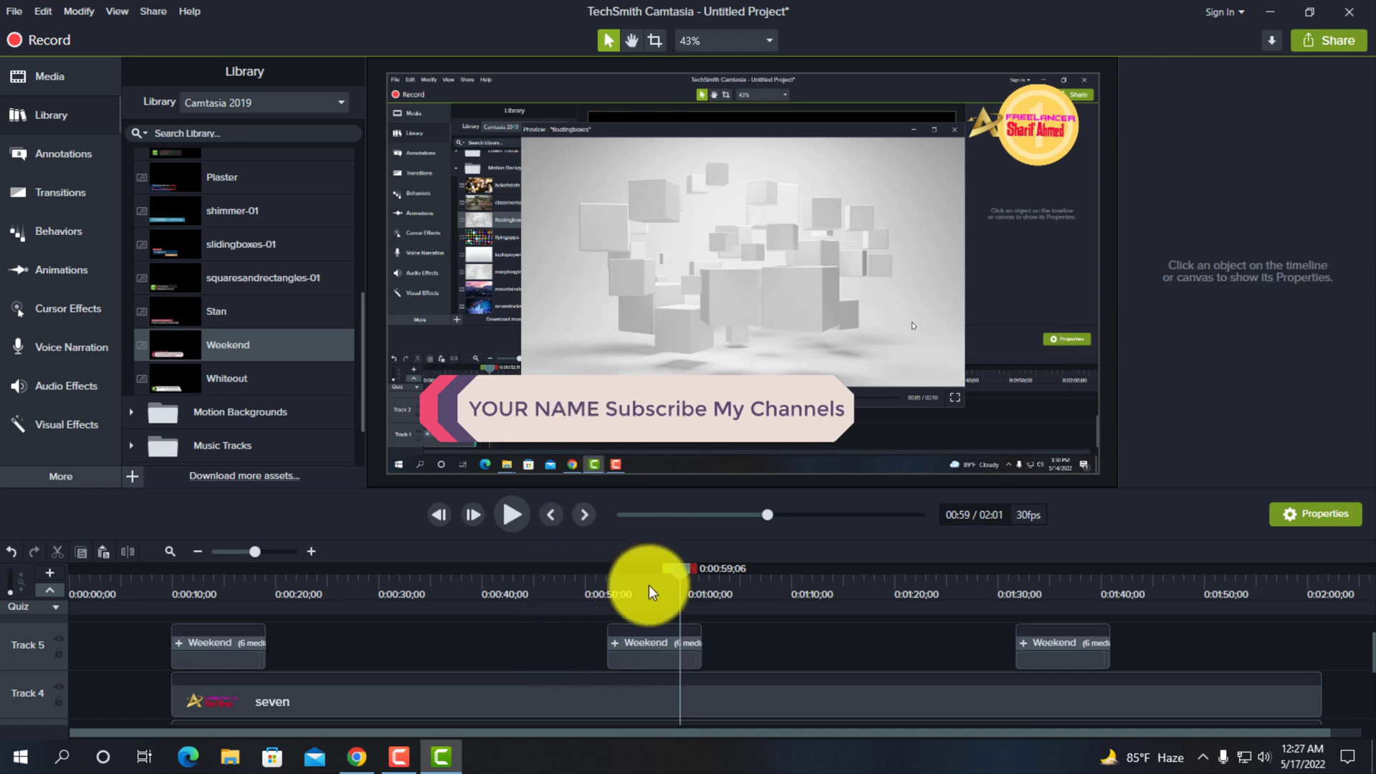
drag(568, 406, 574, 435)
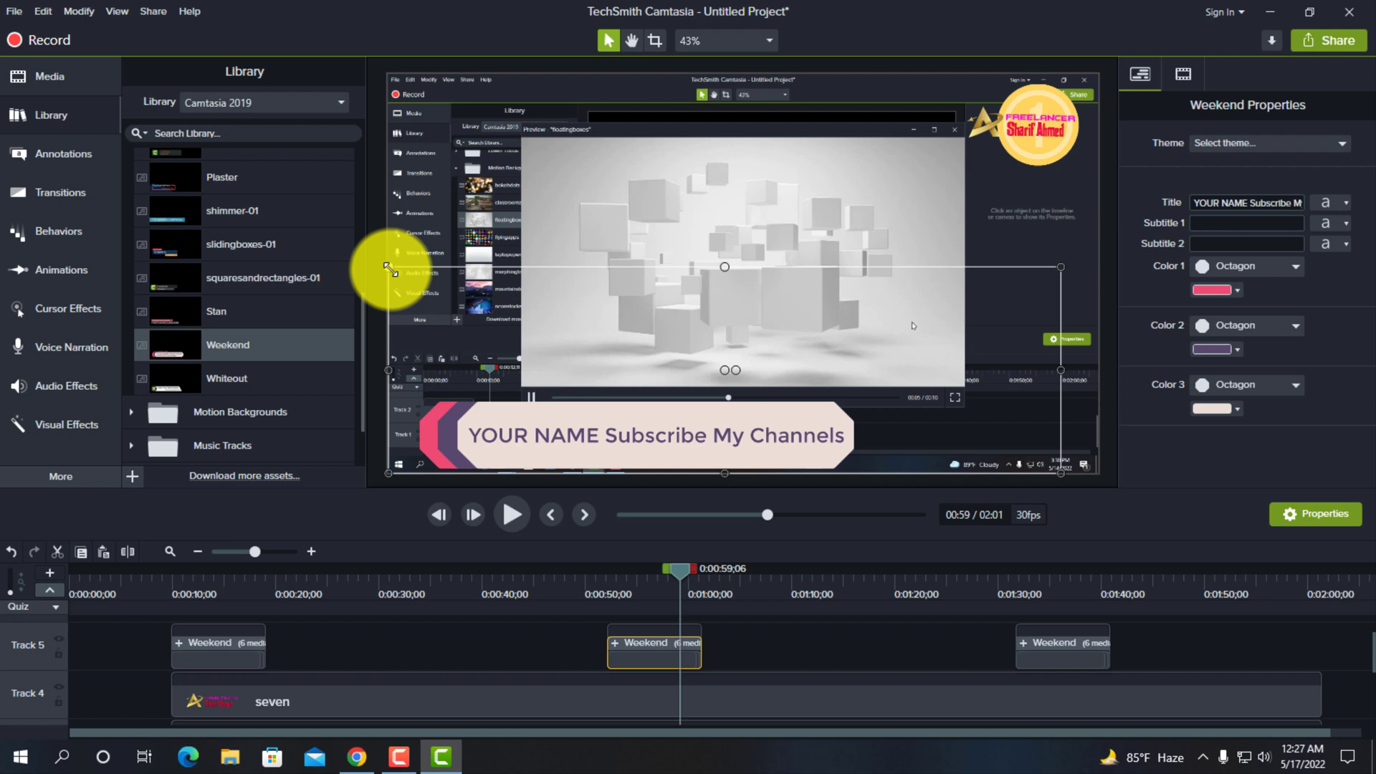
drag(388, 268, 540, 380)
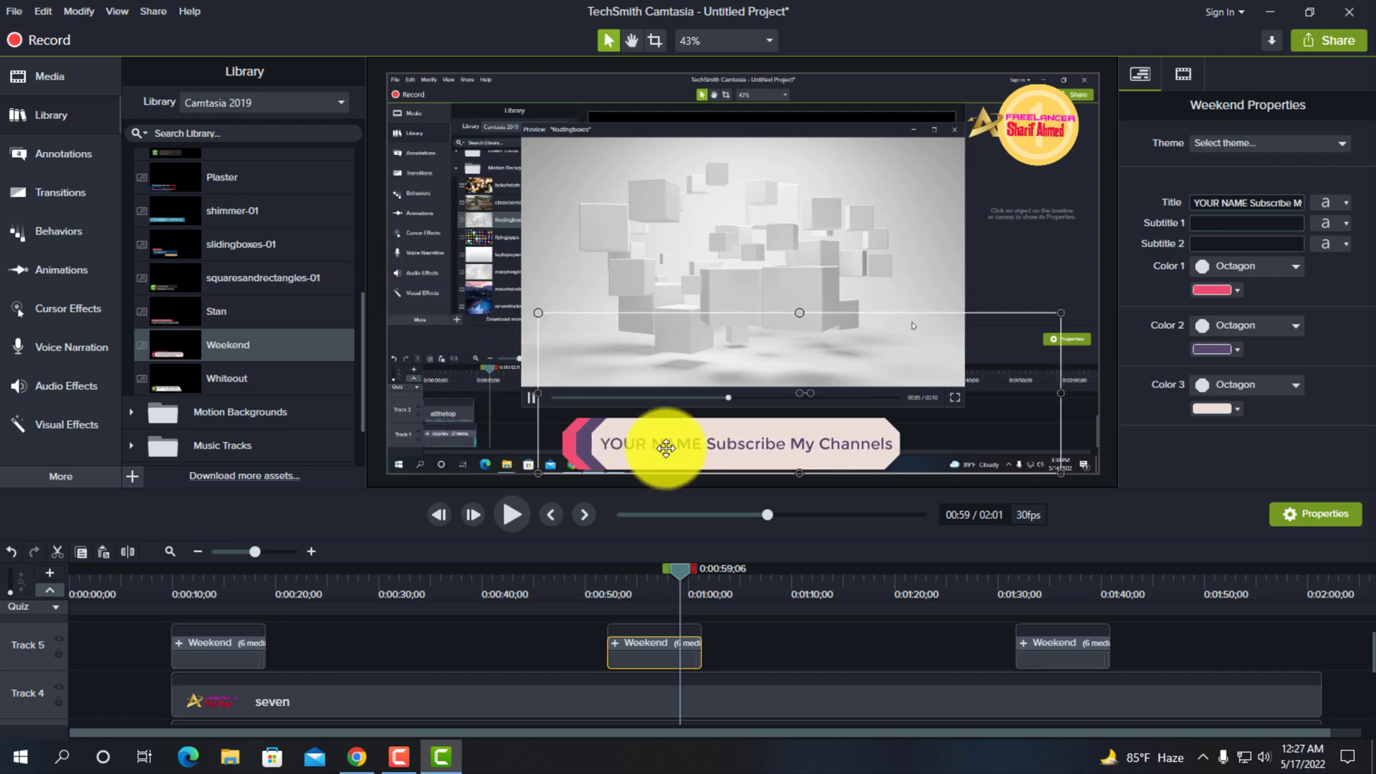
drag(666, 448, 526, 436)
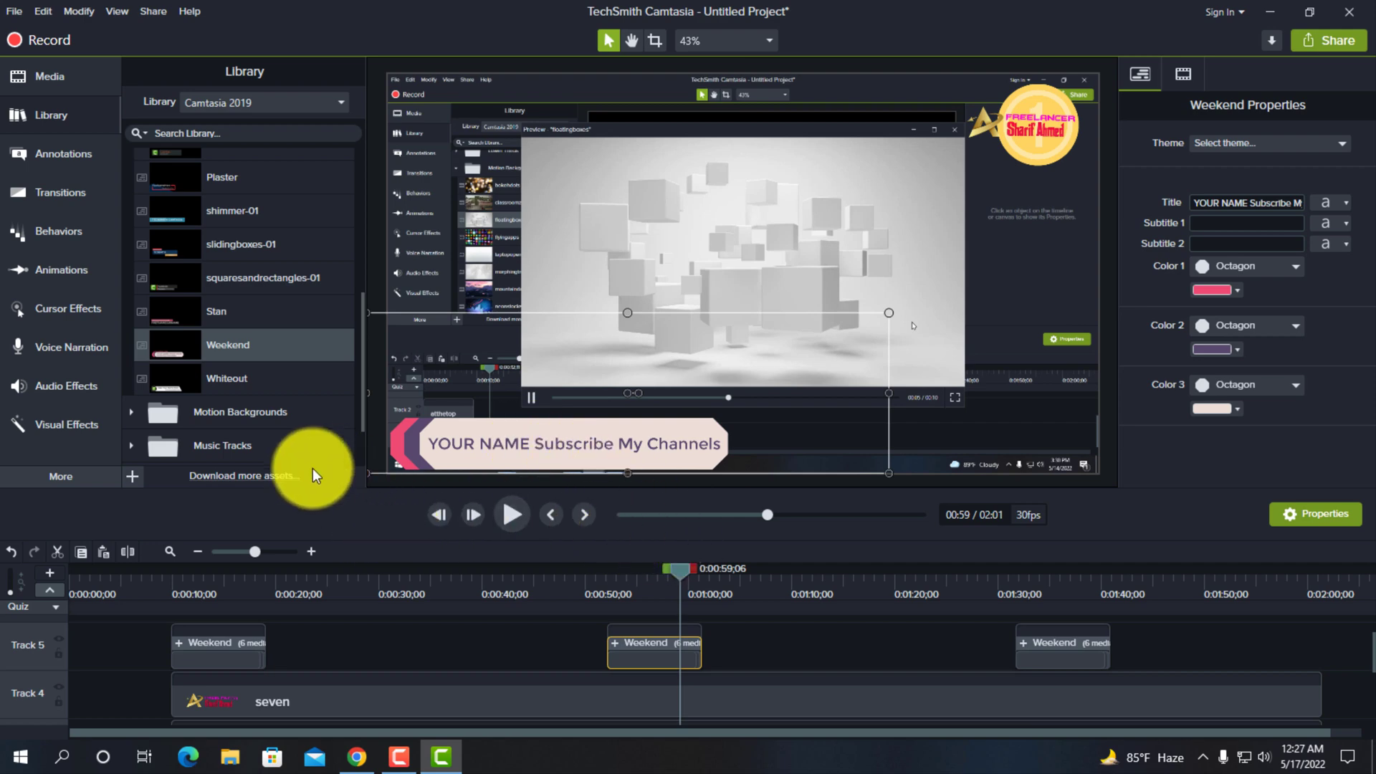
- Collapse the library's Lower Thirds folder and browse the clips in the Motion Backgrounds folder
scroll(310, 434, up, 5)
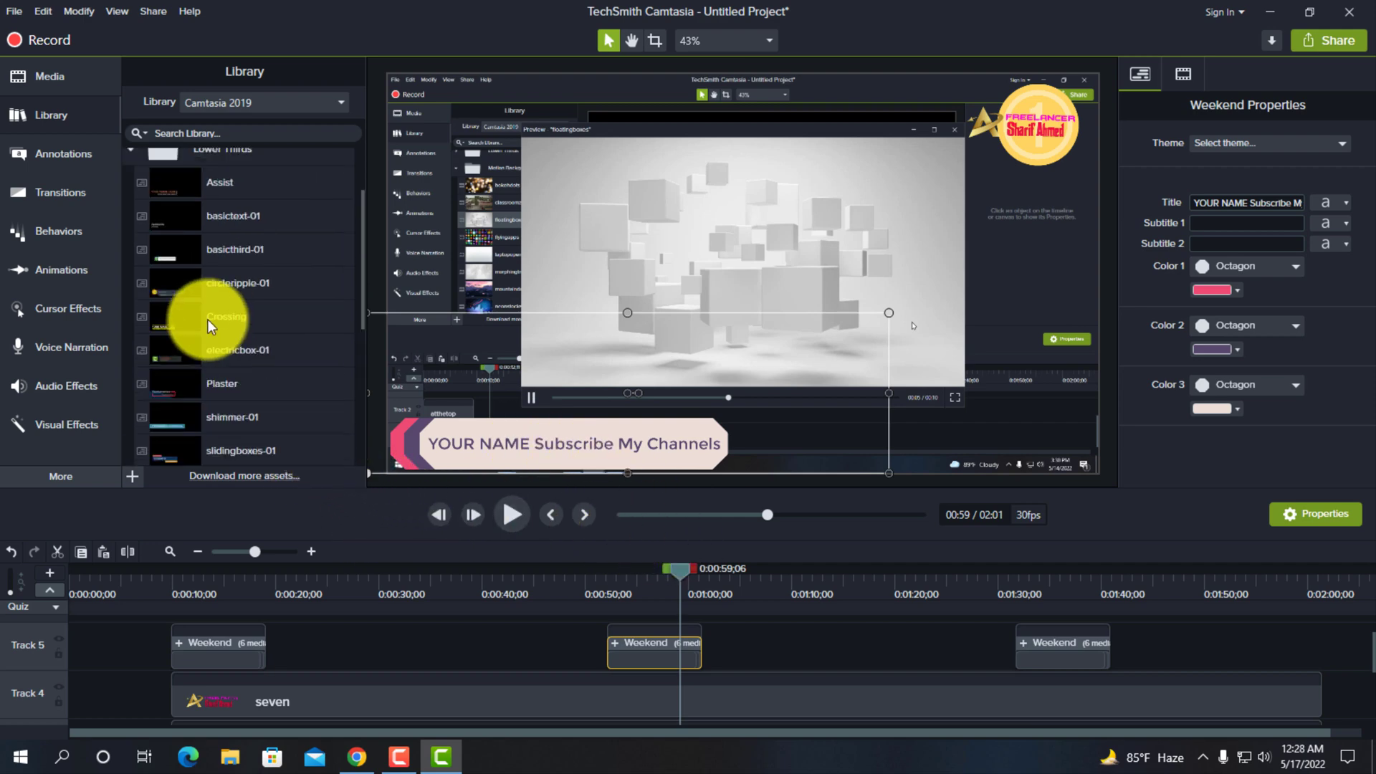
scroll(268, 336, up, 2)
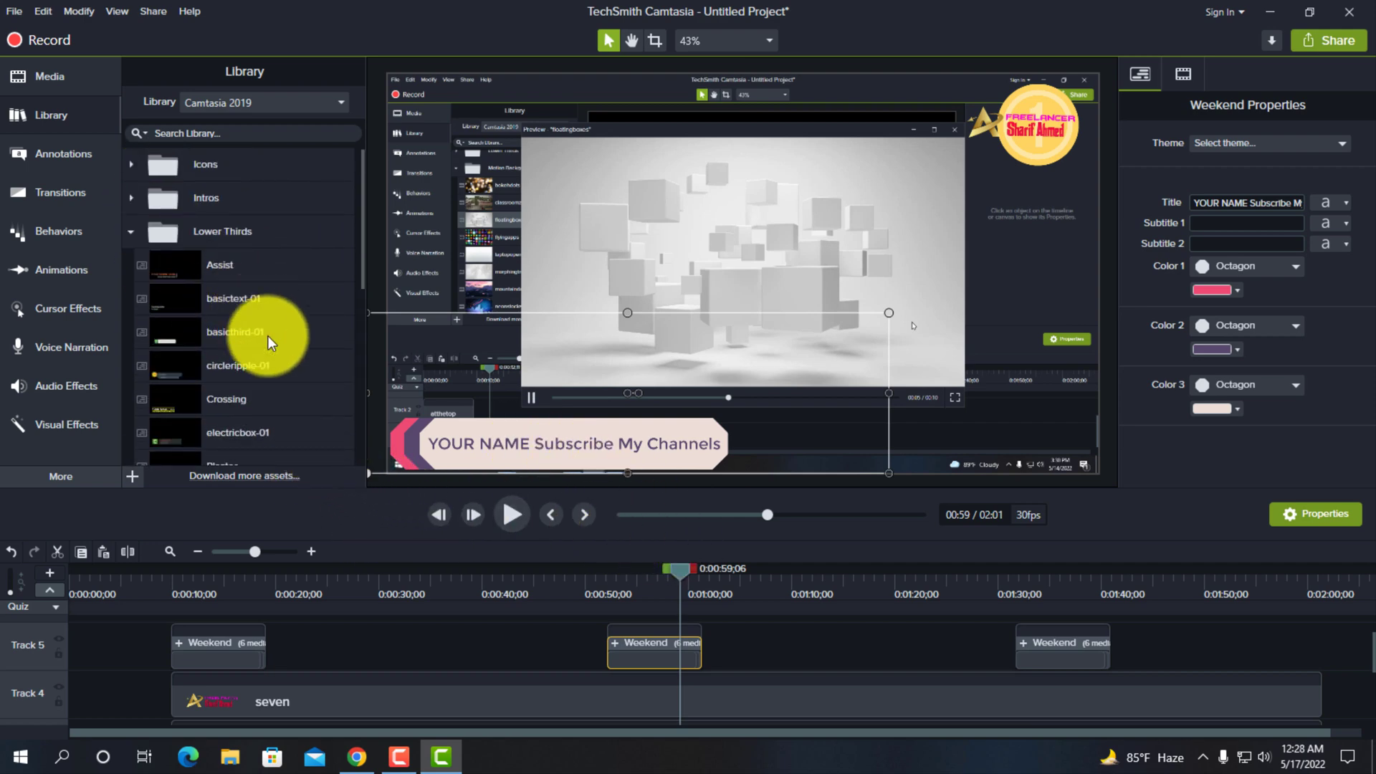
click(134, 233)
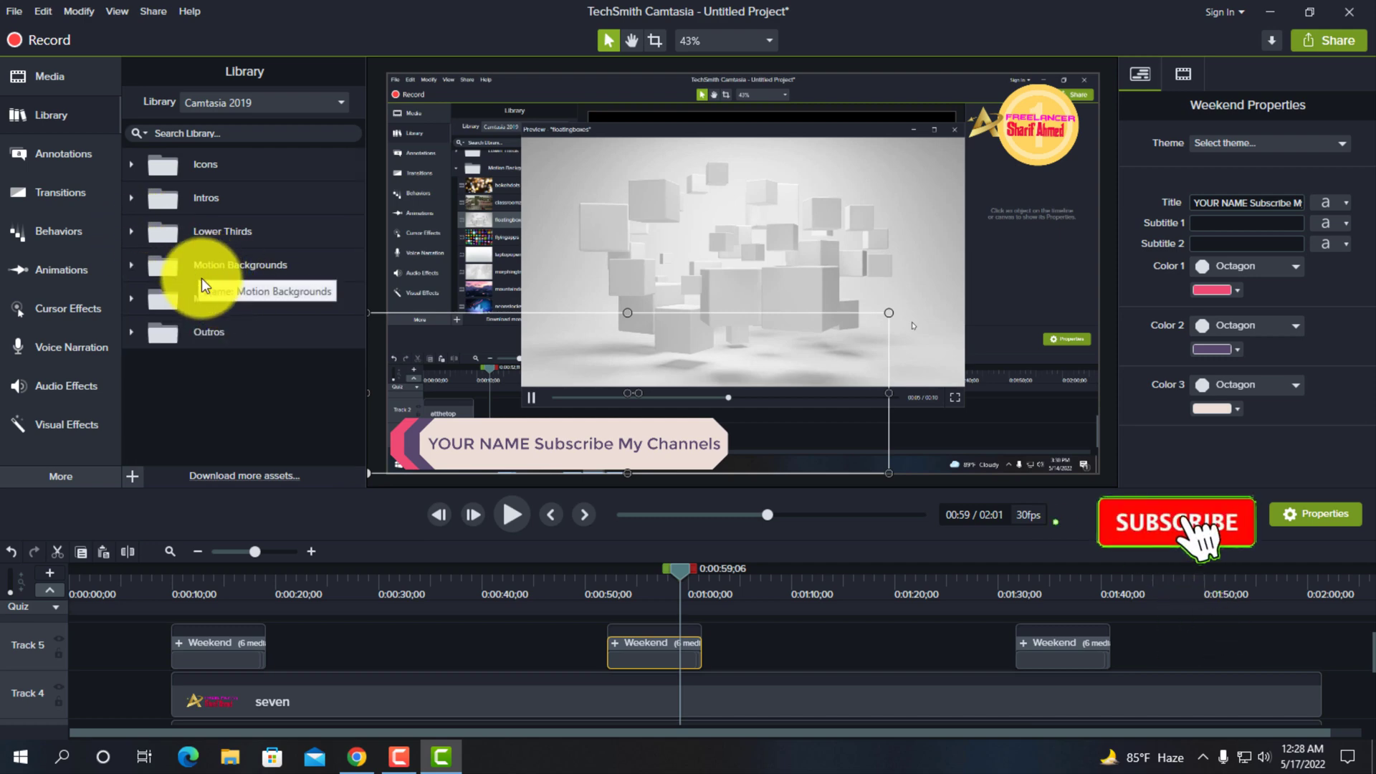
click(132, 266)
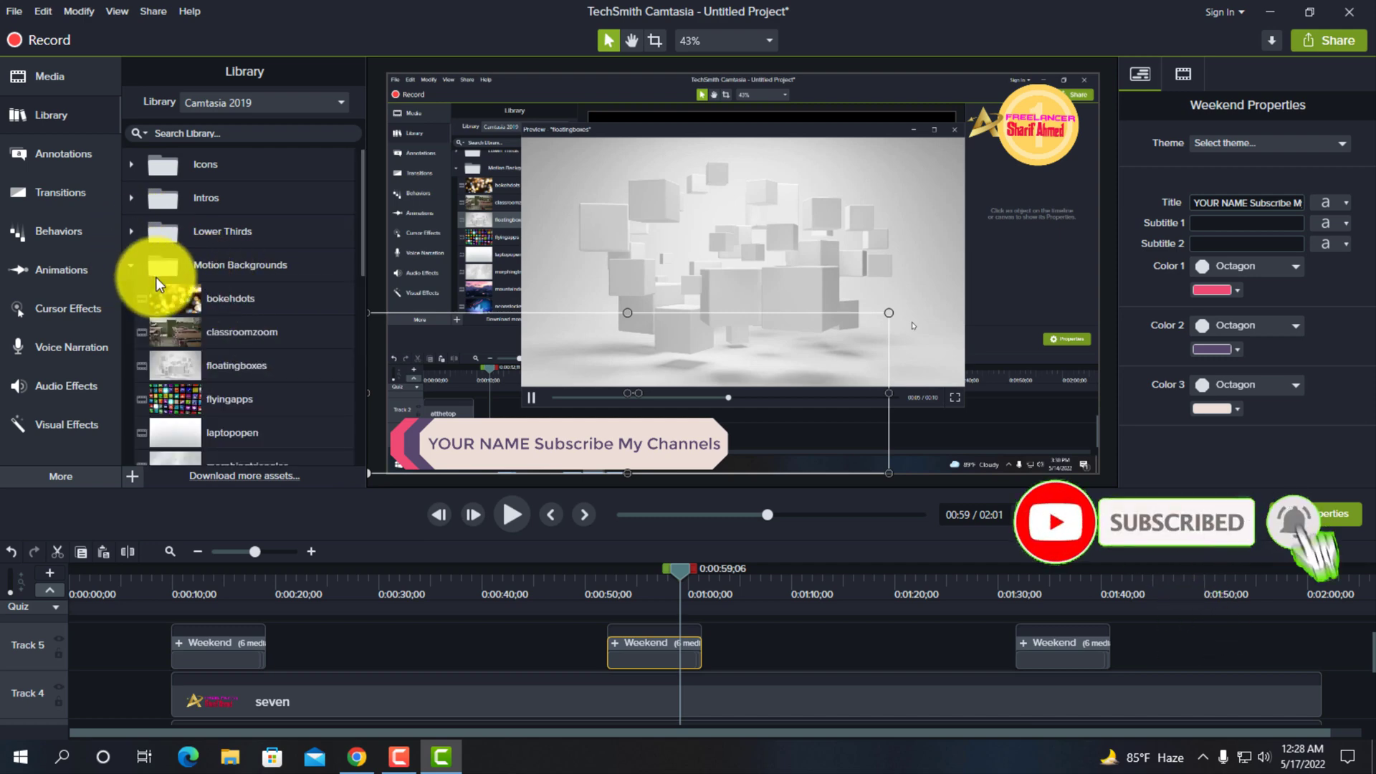
scroll(213, 326, down, 2)
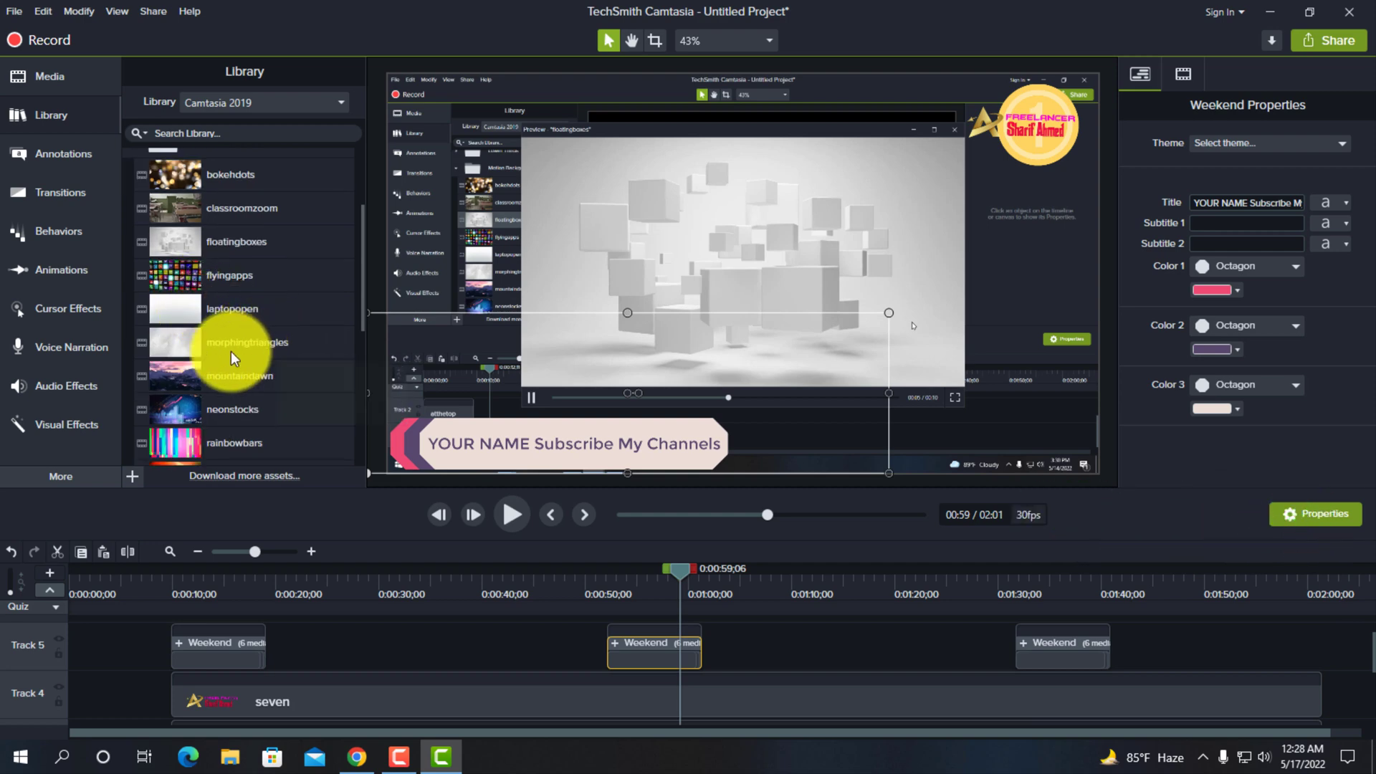
scroll(227, 380, down, 4)
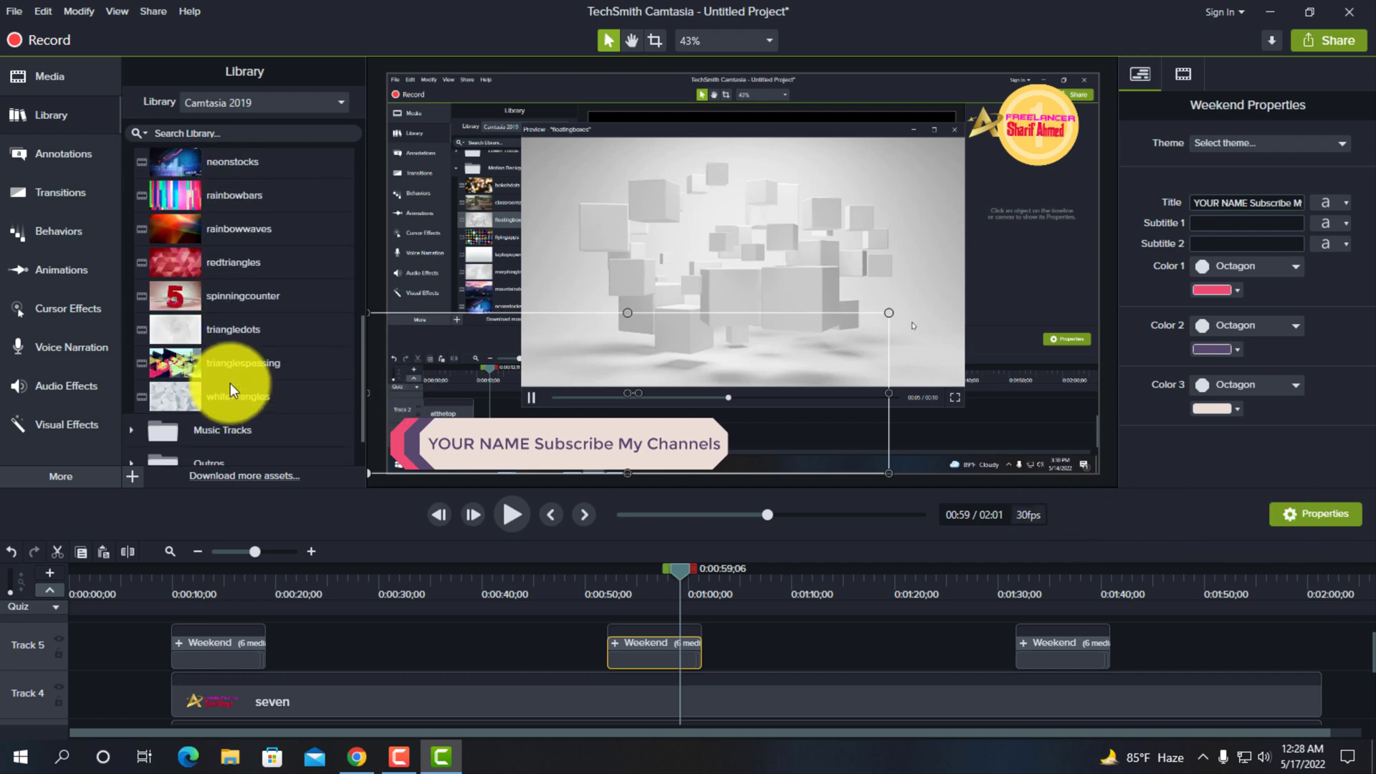
scroll(230, 355, up, 5)
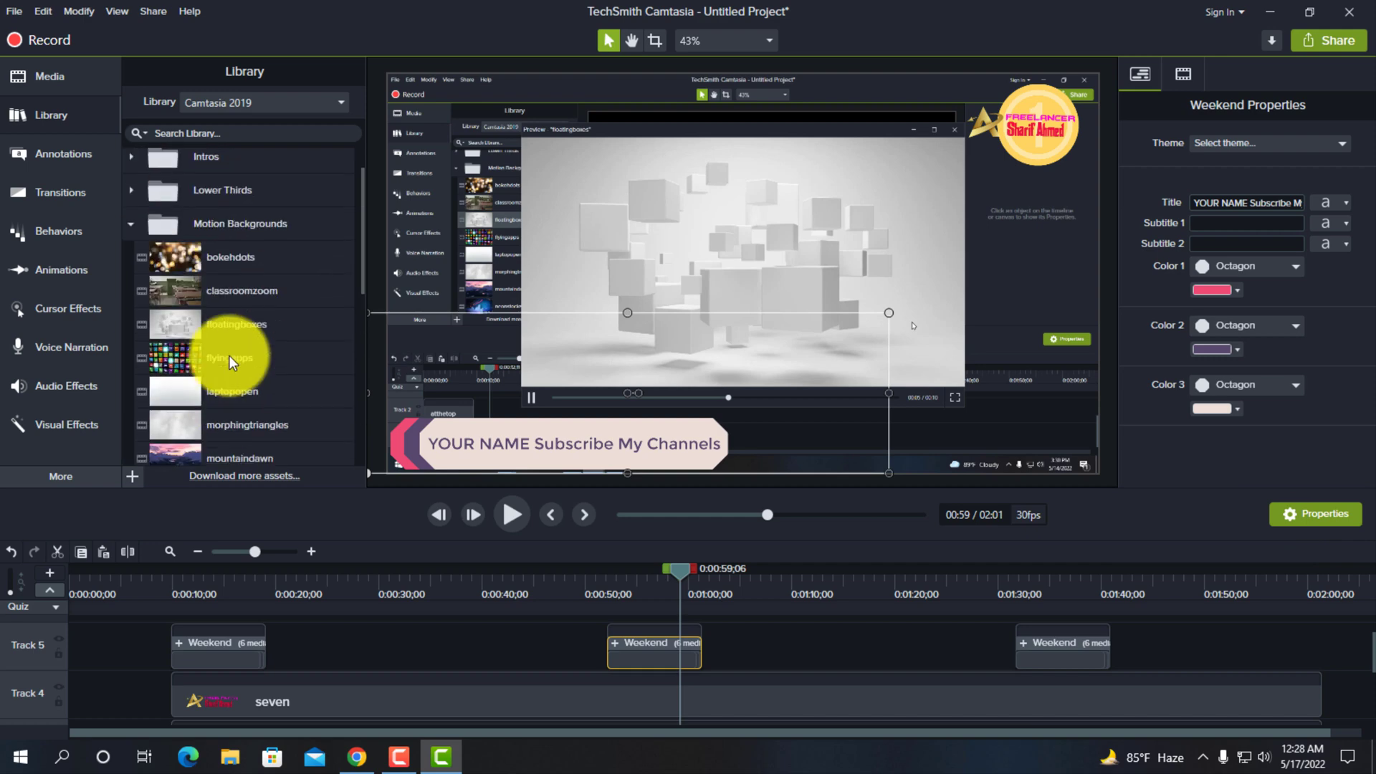
click(131, 226)
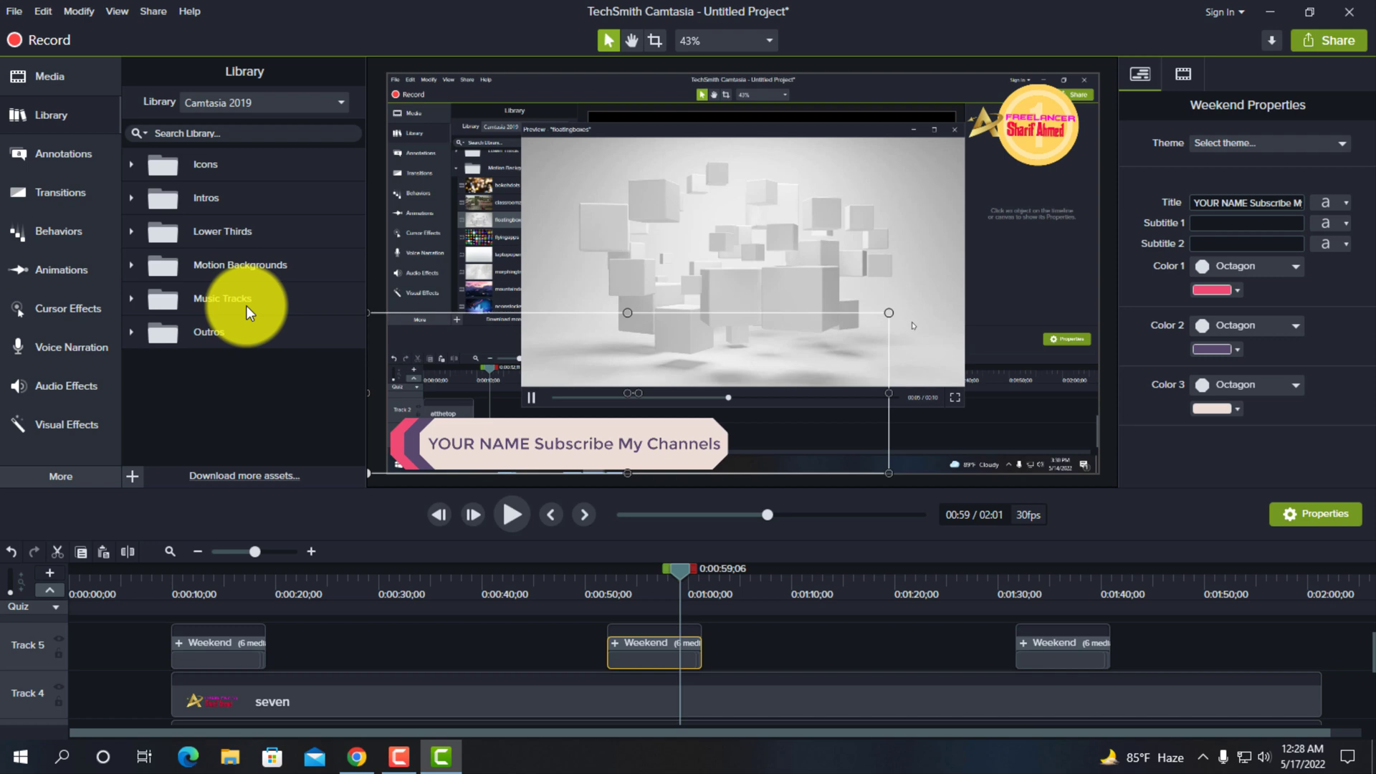
- Add Simple Bright Outro 3 from the library's Outros folder to the end of Track 5 and preview it at 0:01:58;10
click(130, 331)
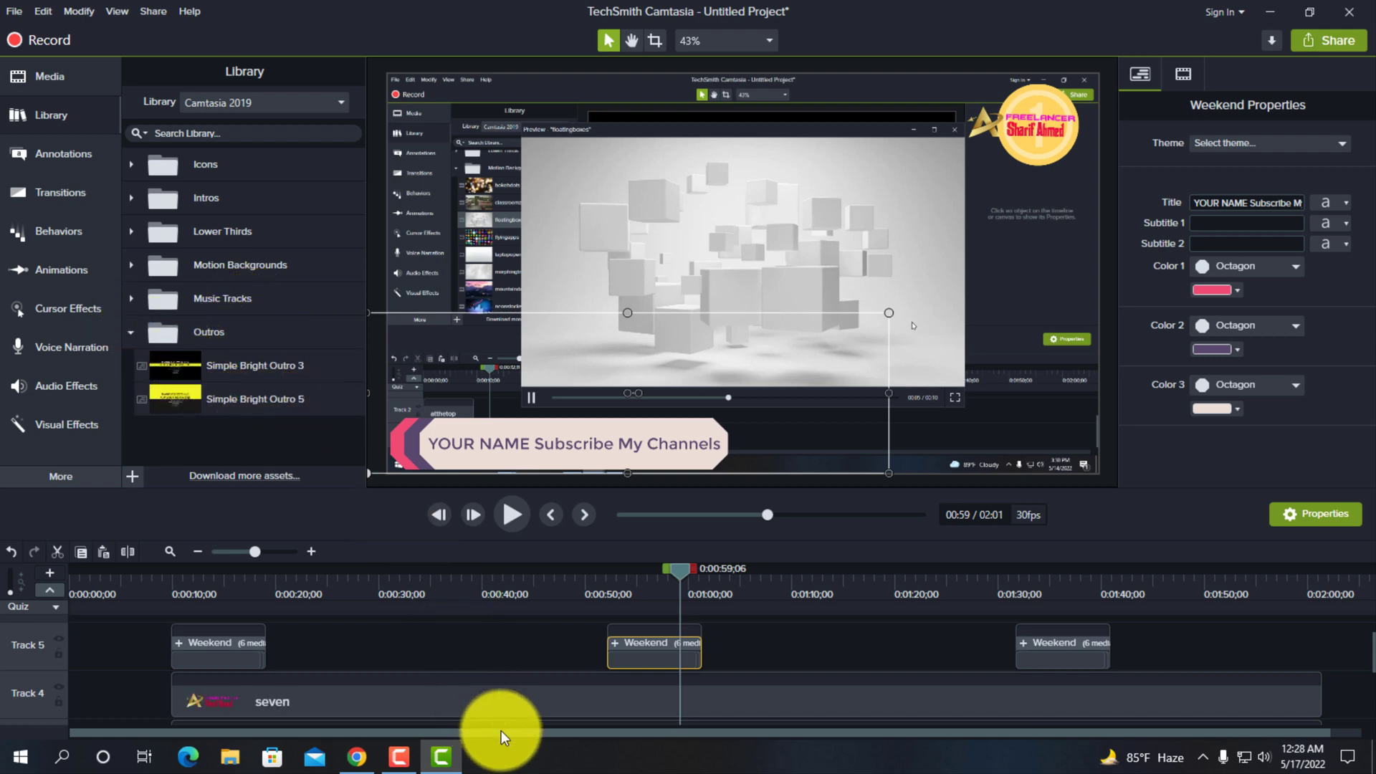
drag(501, 731, 621, 748)
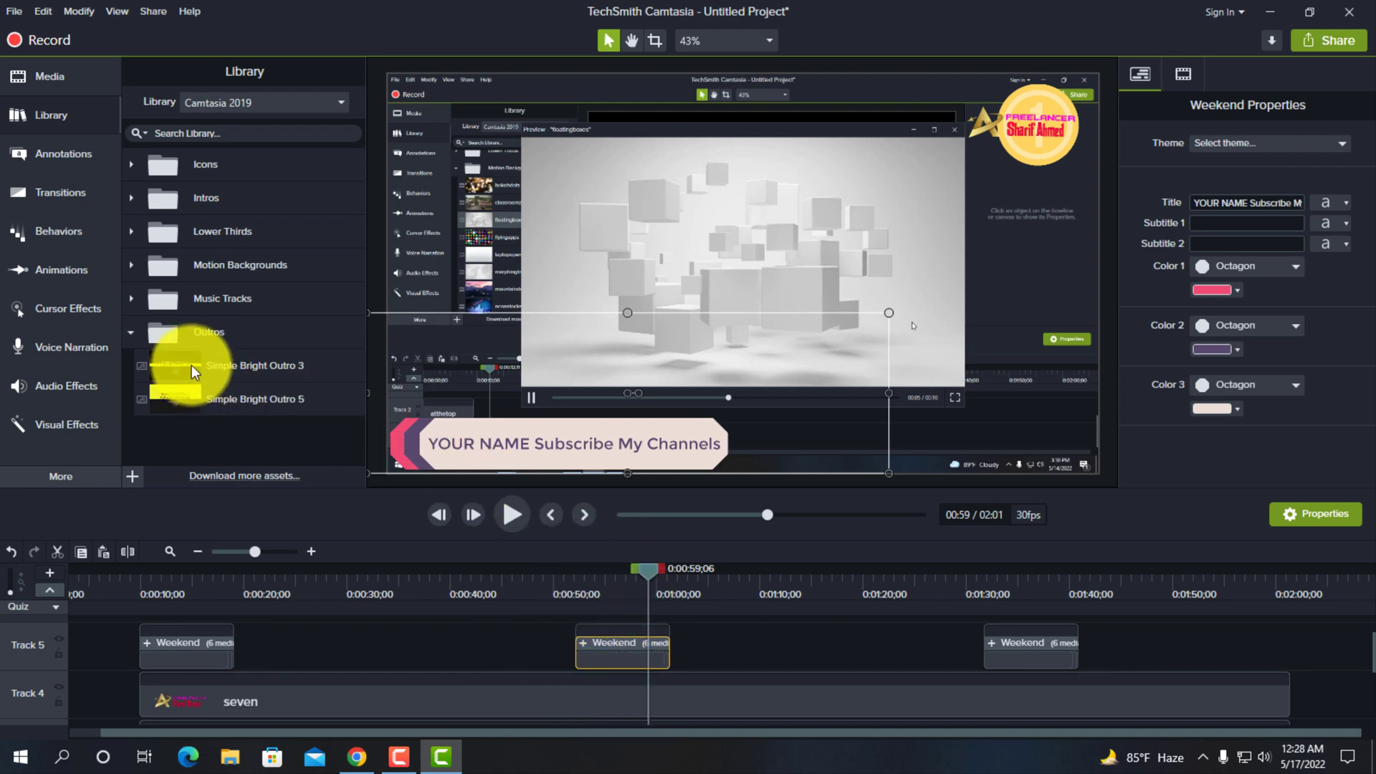
drag(191, 364, 804, 666)
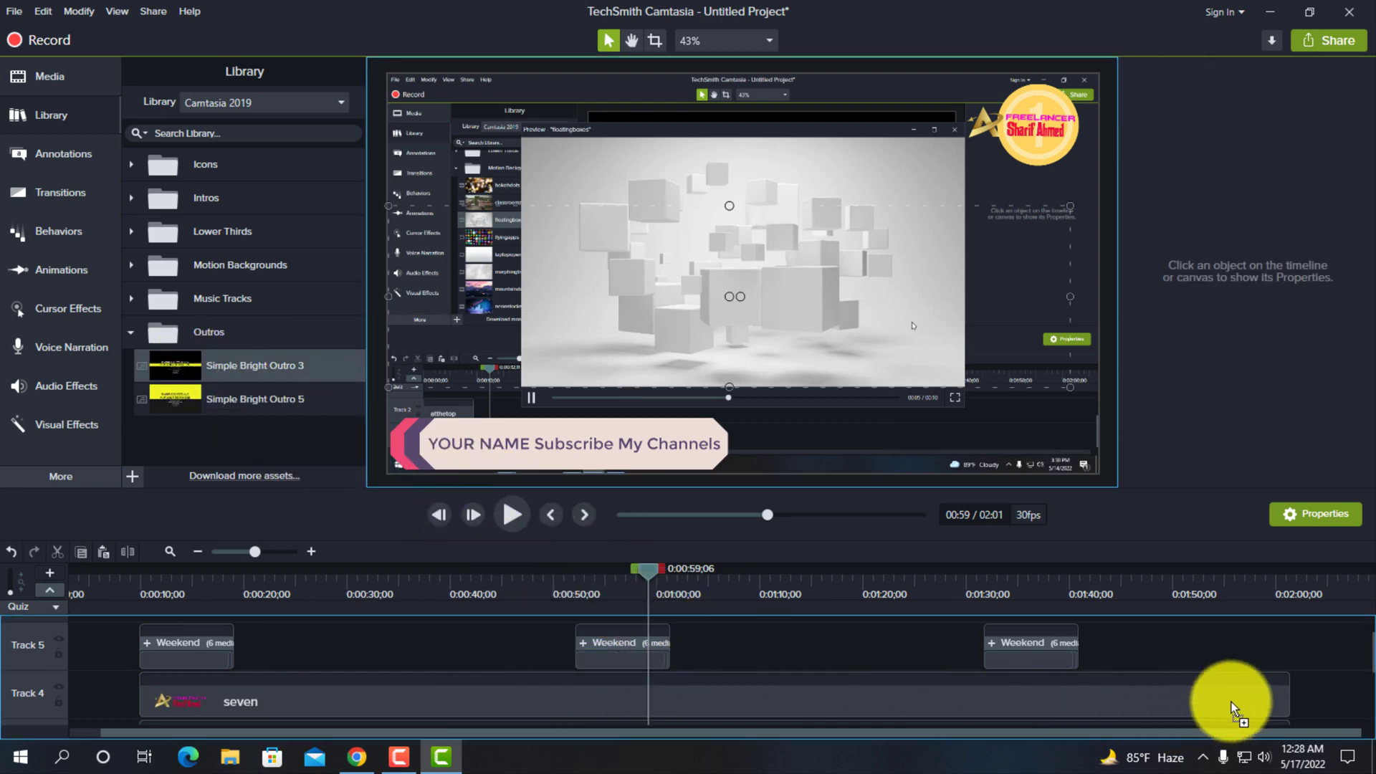
drag(1231, 702, 1193, 655)
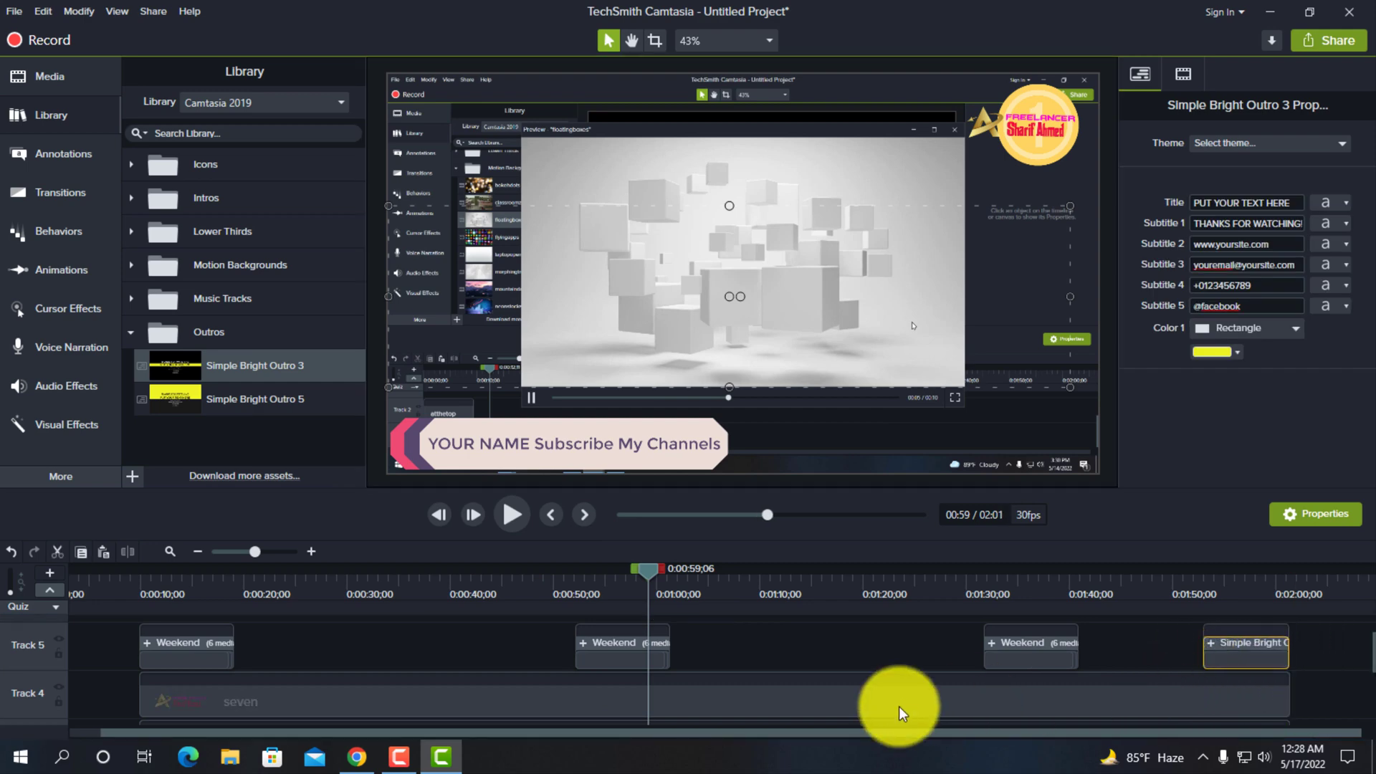
click(1258, 597)
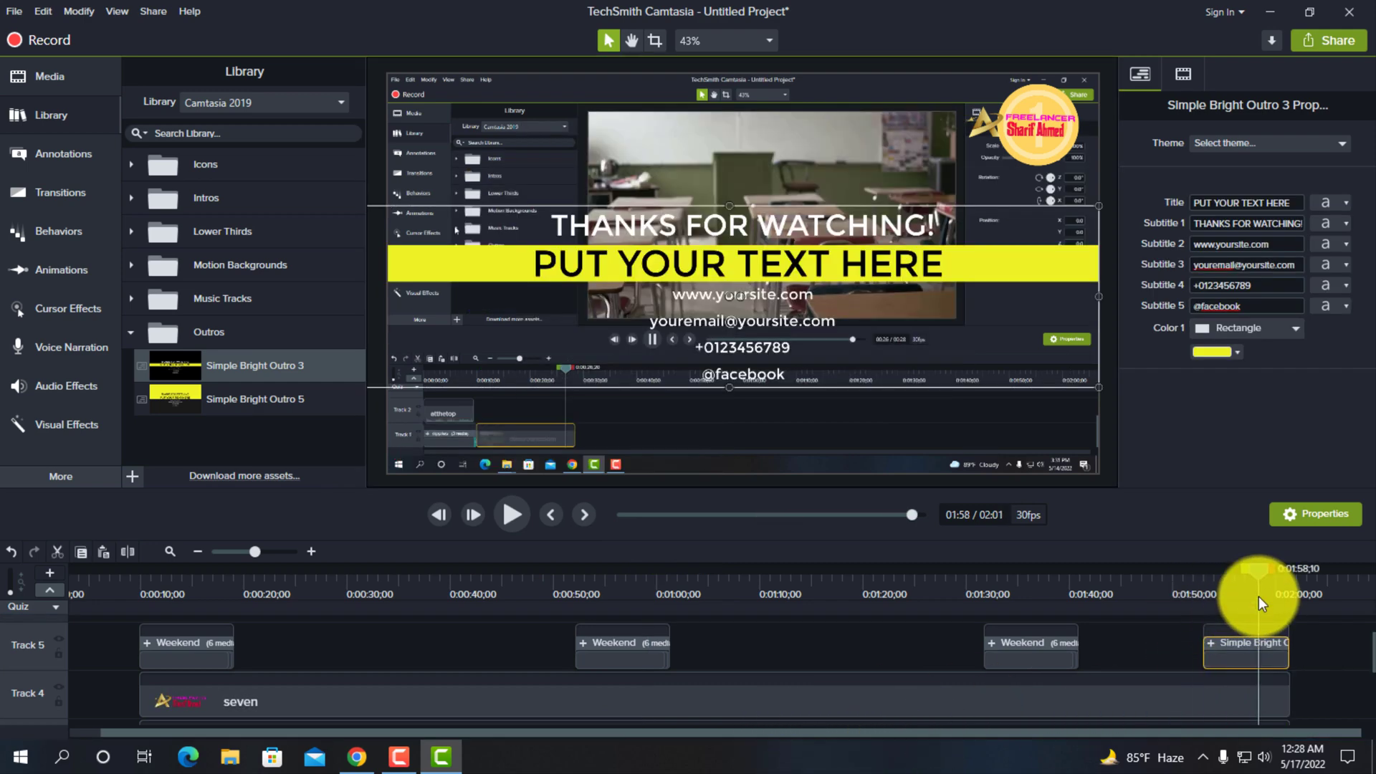
- Collapse the opened outro group, move it to Track 4 directly after the seven clip, and preview it at 0:02:04;25
click(745, 341)
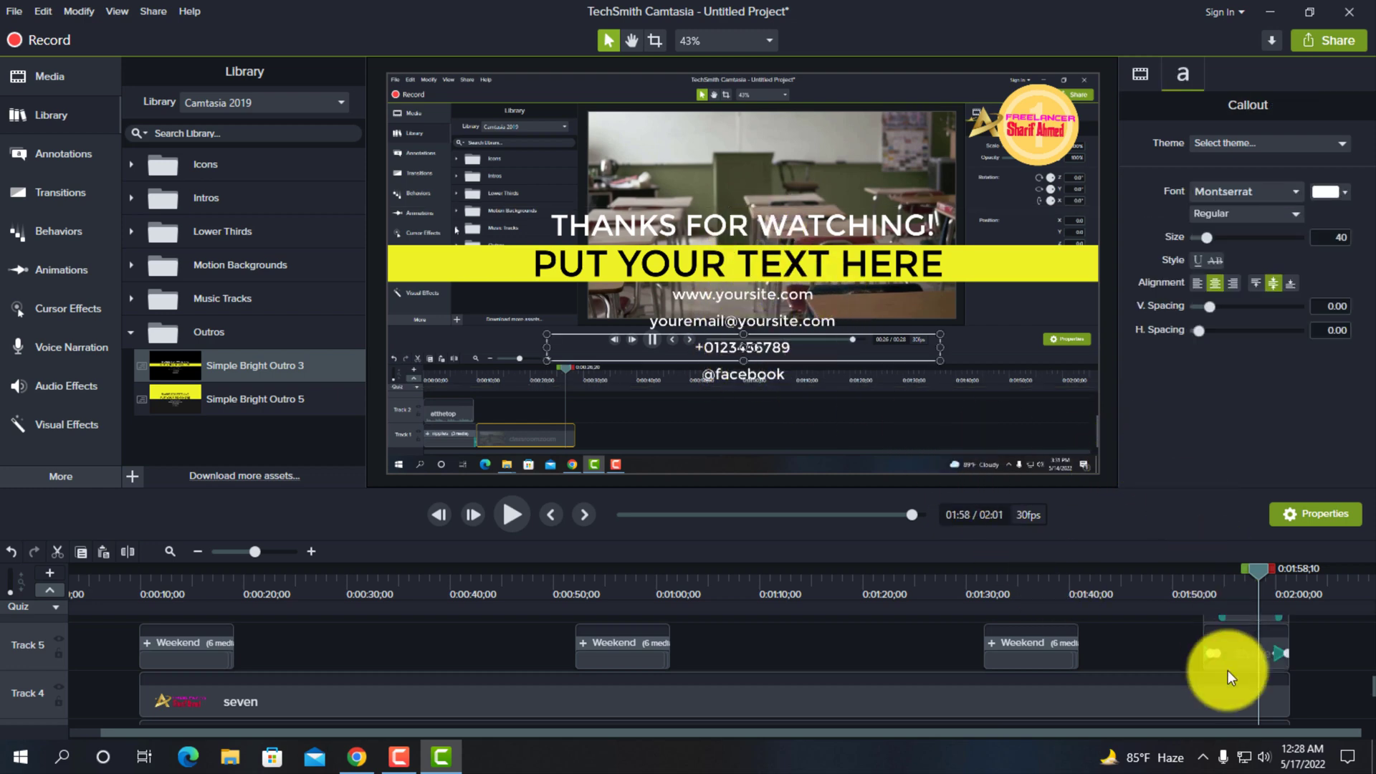
scroll(1224, 689, up, 3)
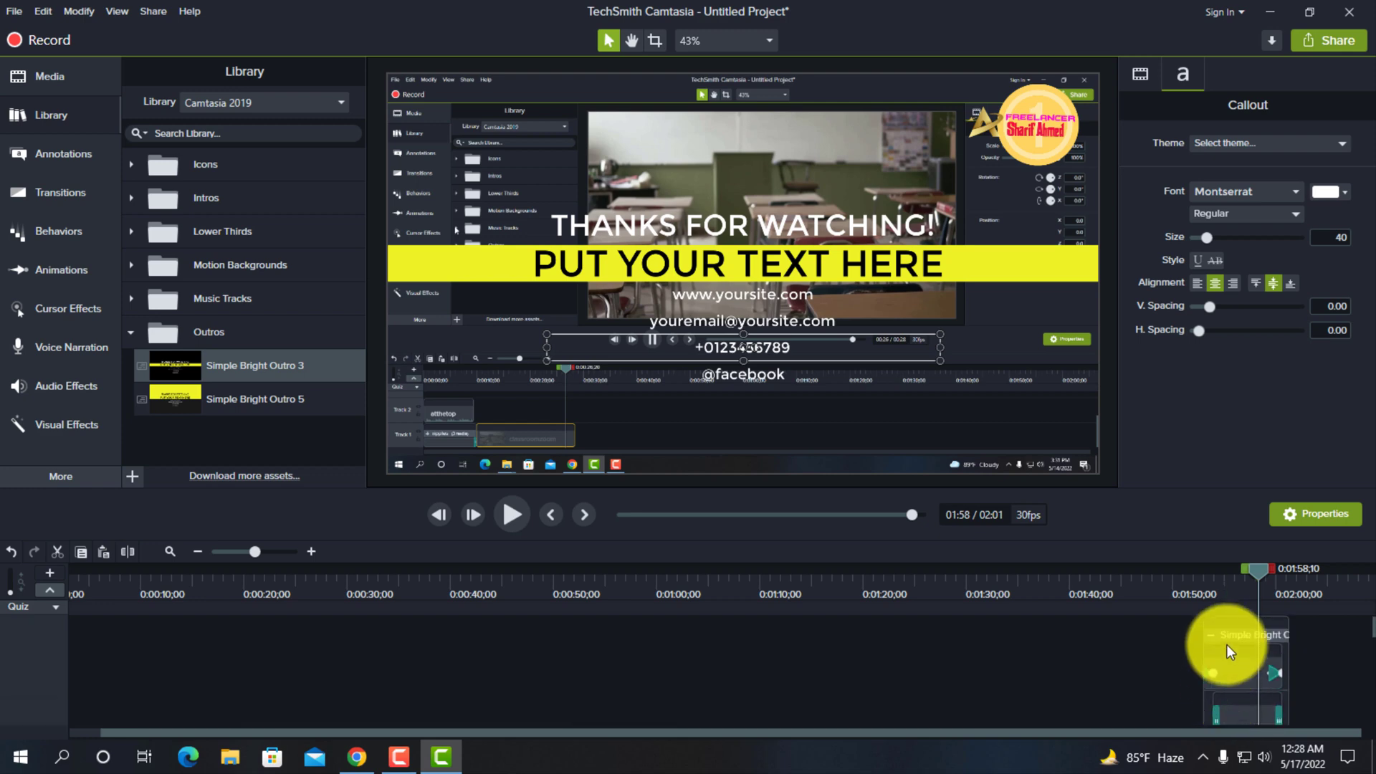
click(1221, 681)
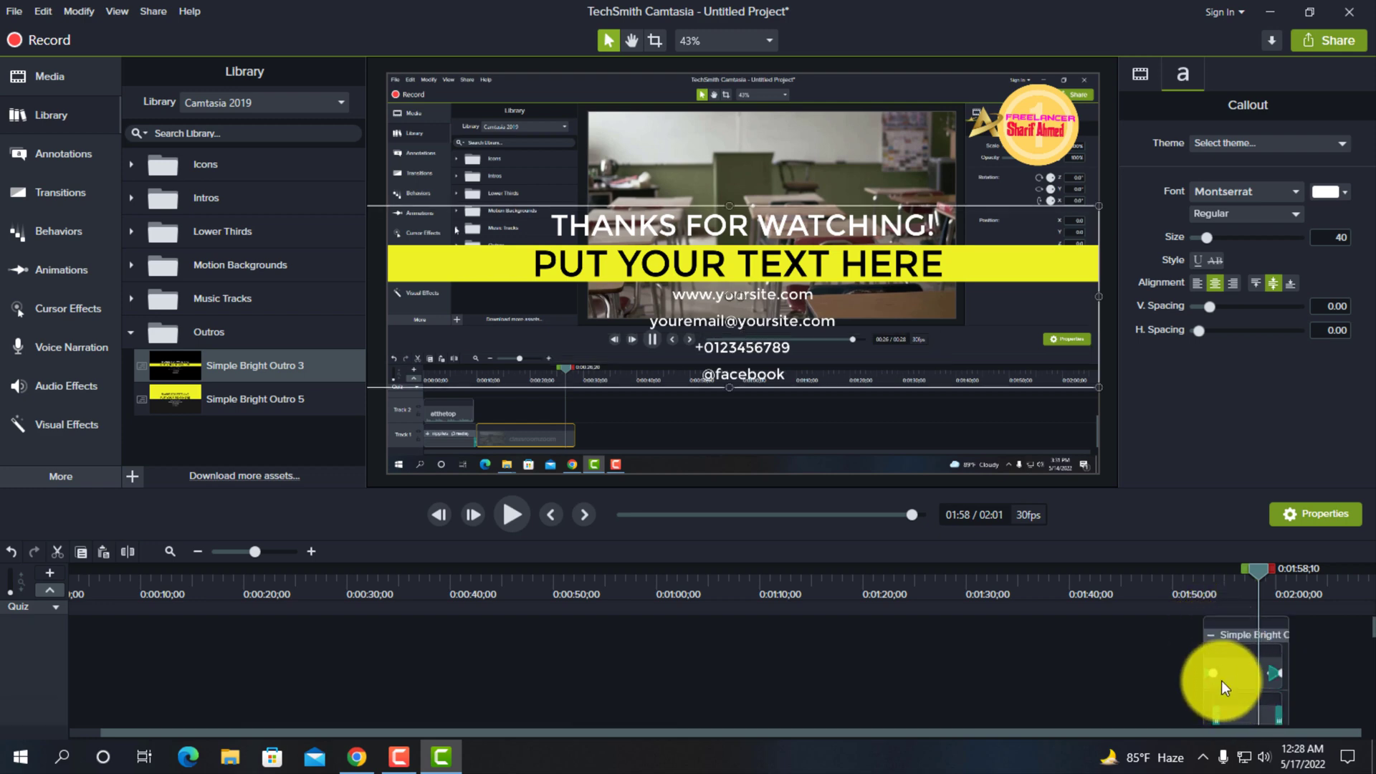
click(1211, 635)
drag(1241, 694, 1330, 707)
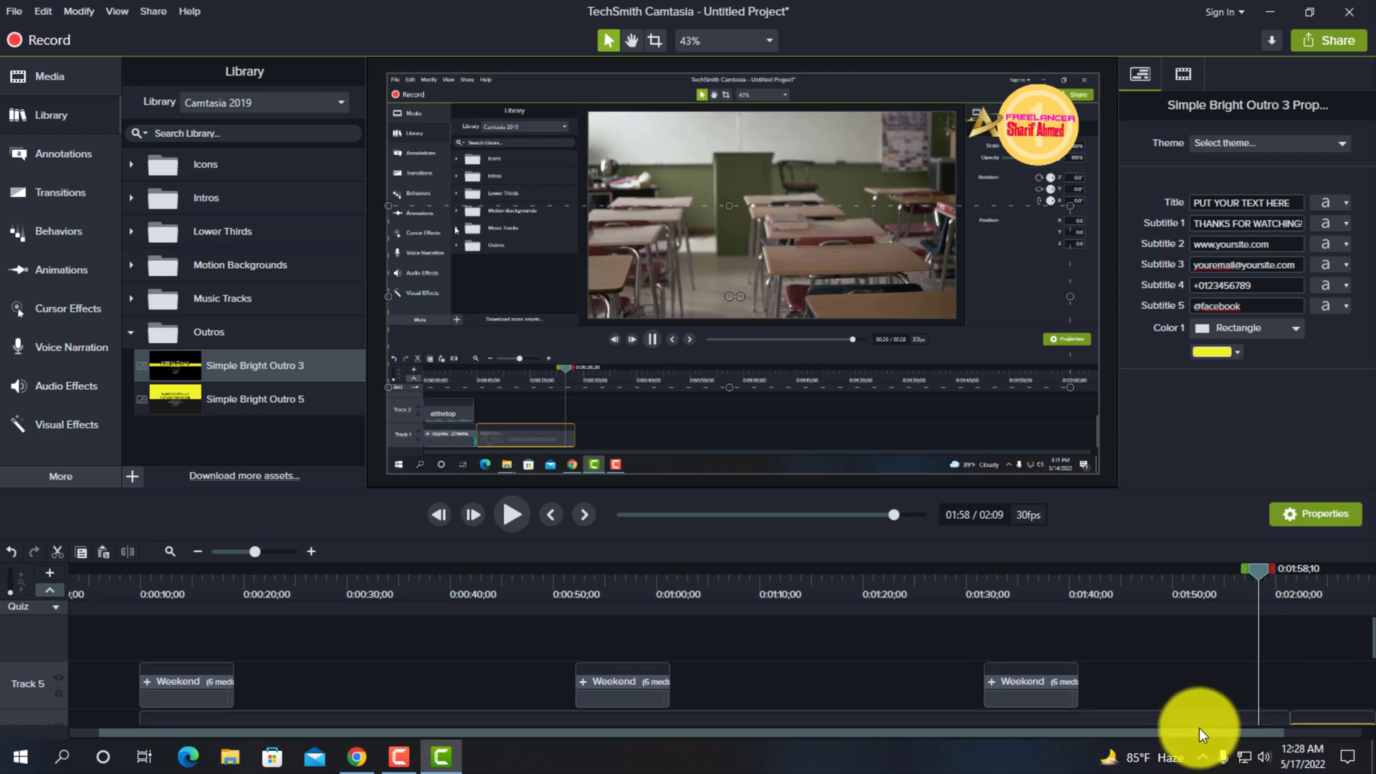
drag(1198, 728, 1292, 730)
click(1239, 575)
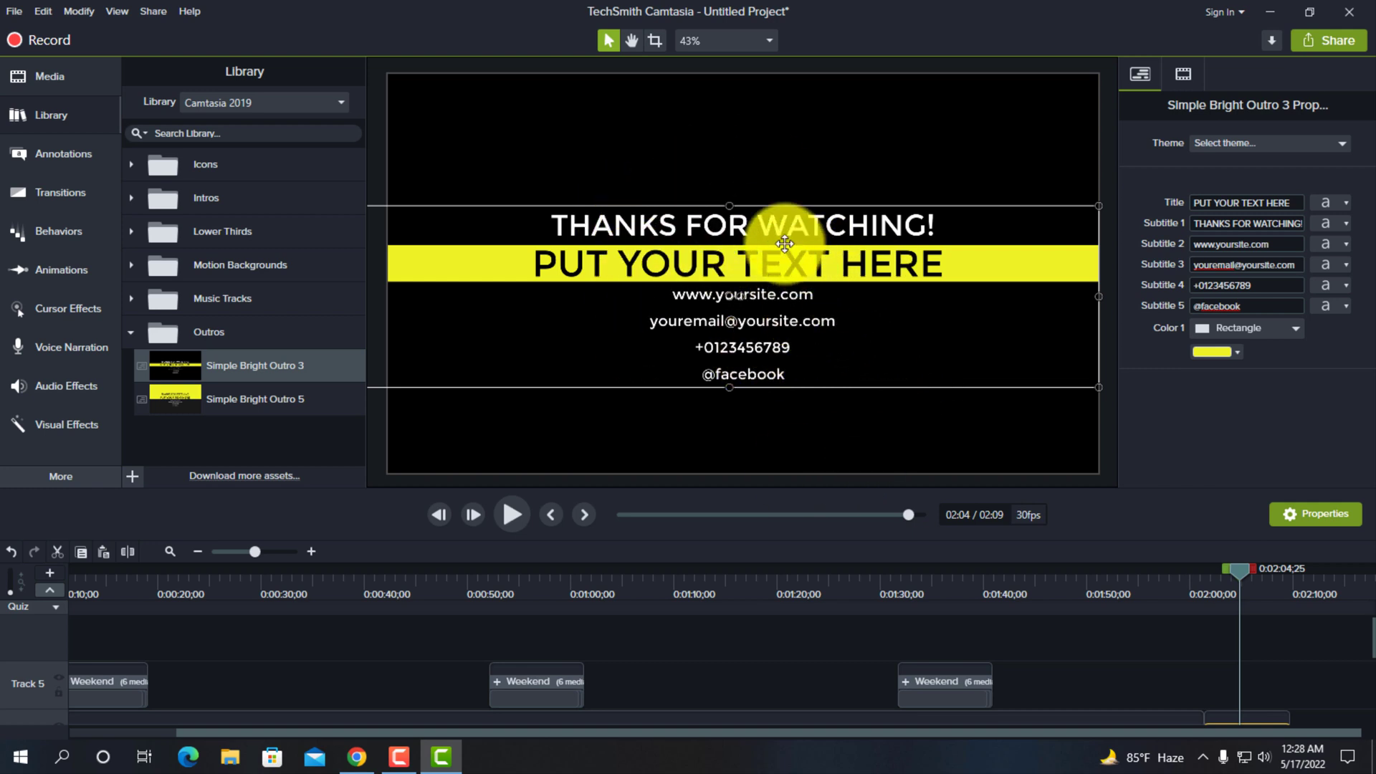
scroll(1261, 695, down, 3)
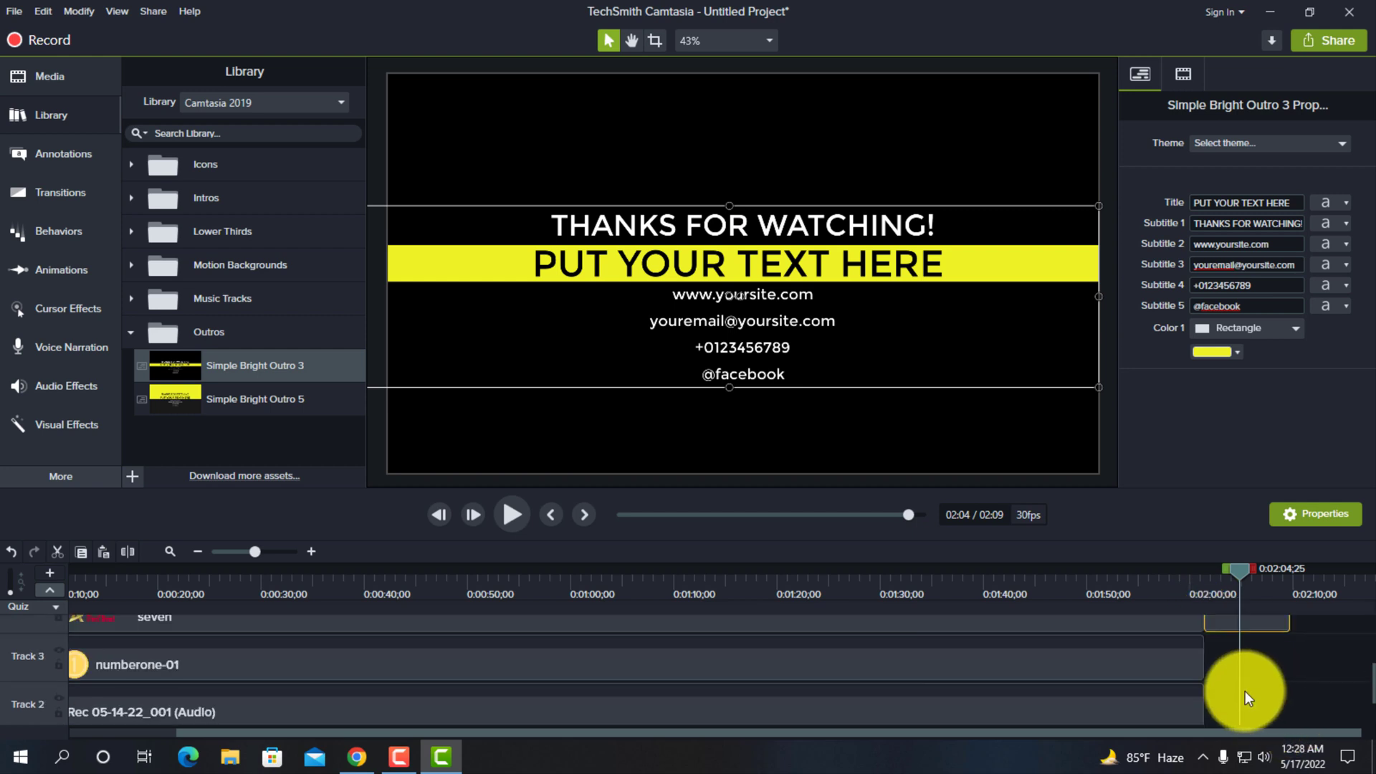
scroll(1253, 682, up, 2)
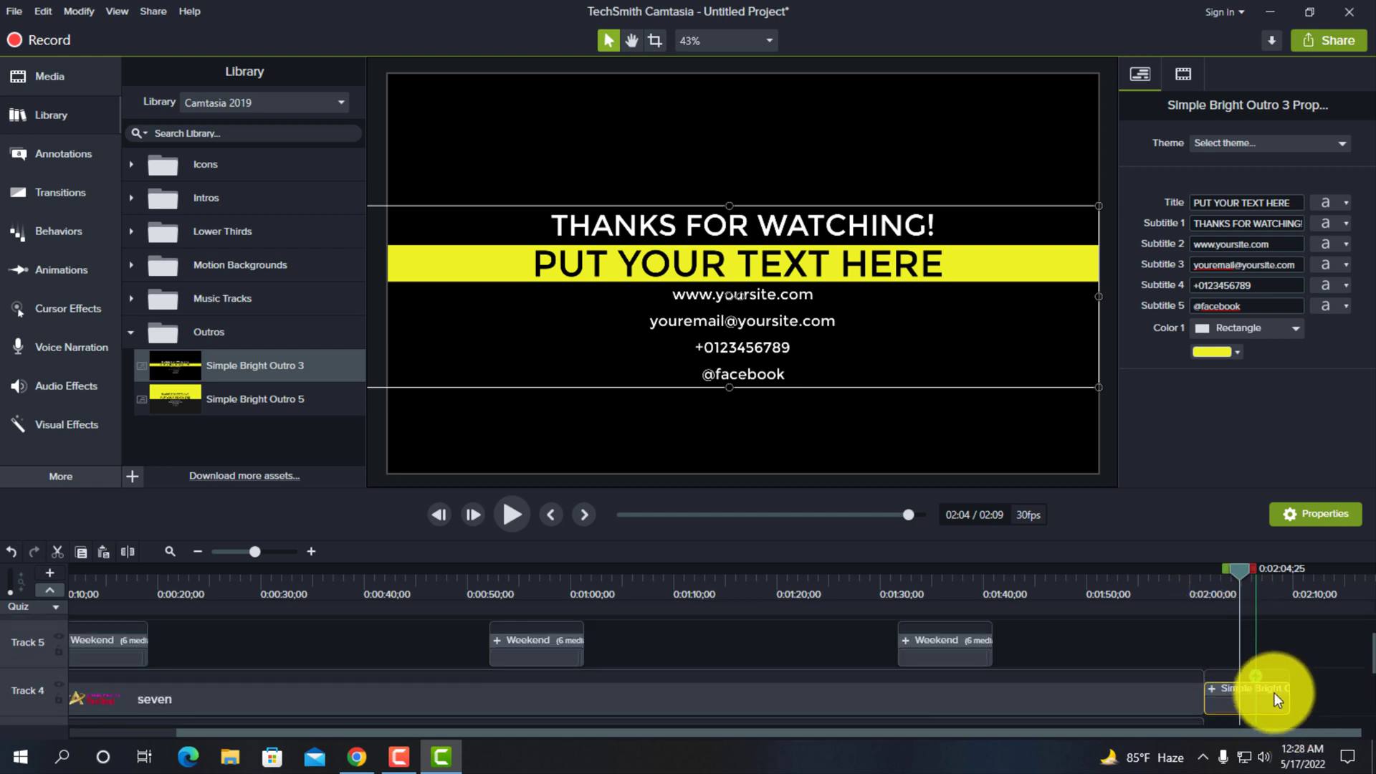
click(1239, 203)
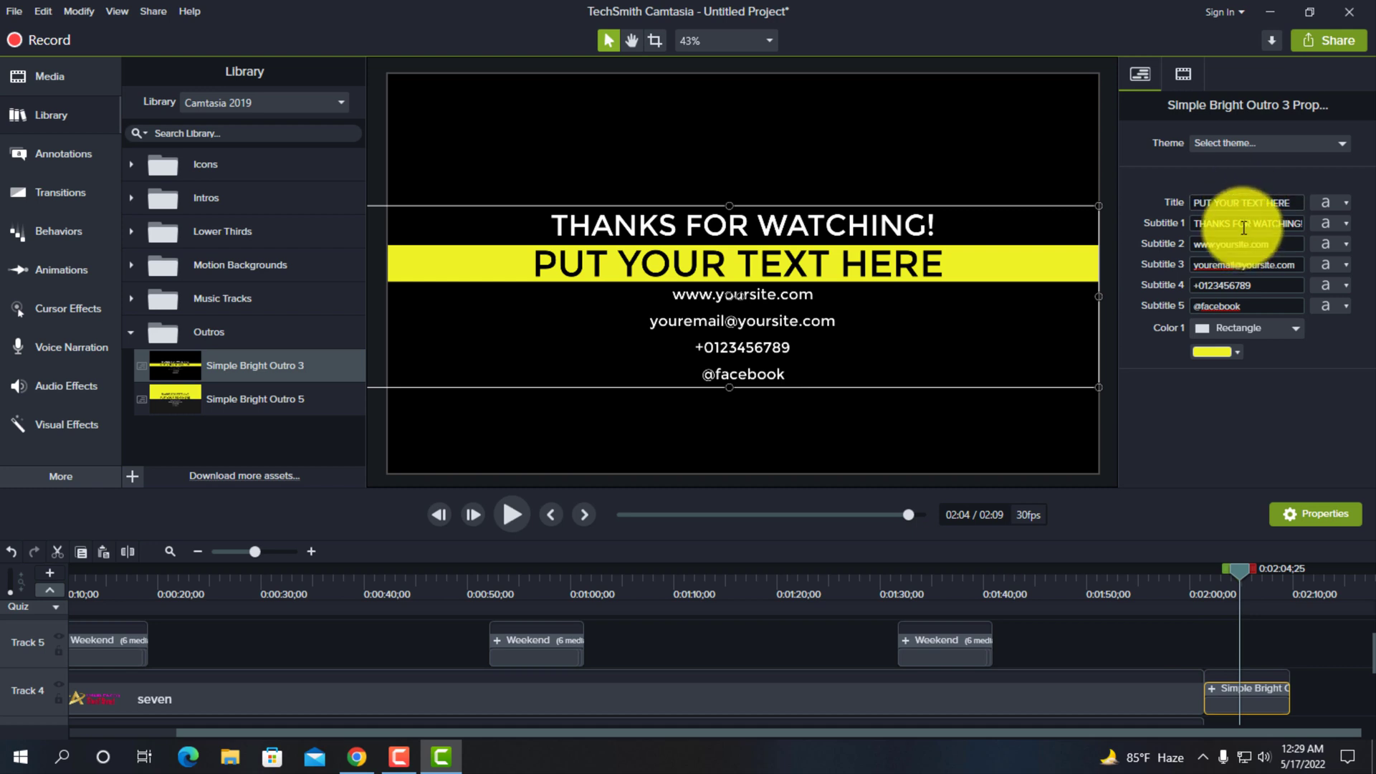
click(1236, 223)
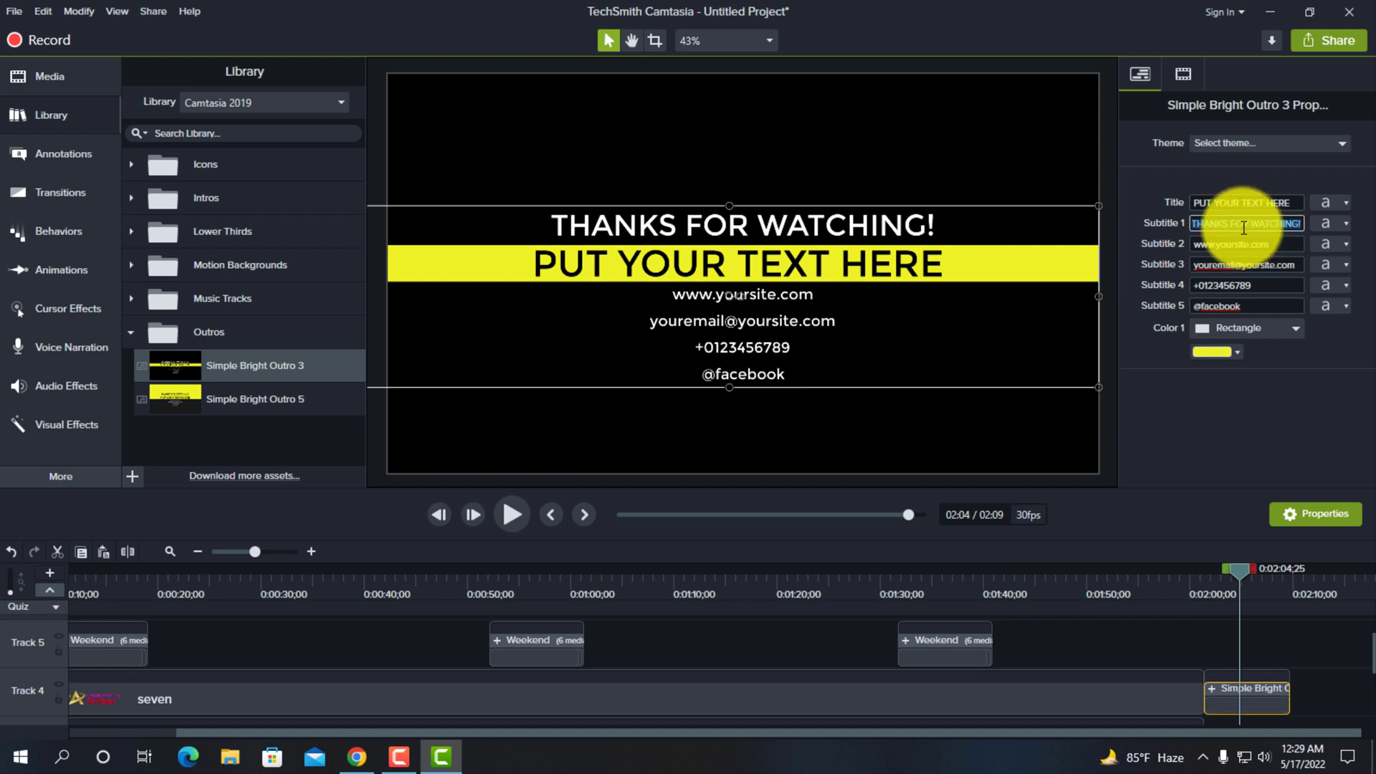
double_click(740, 373)
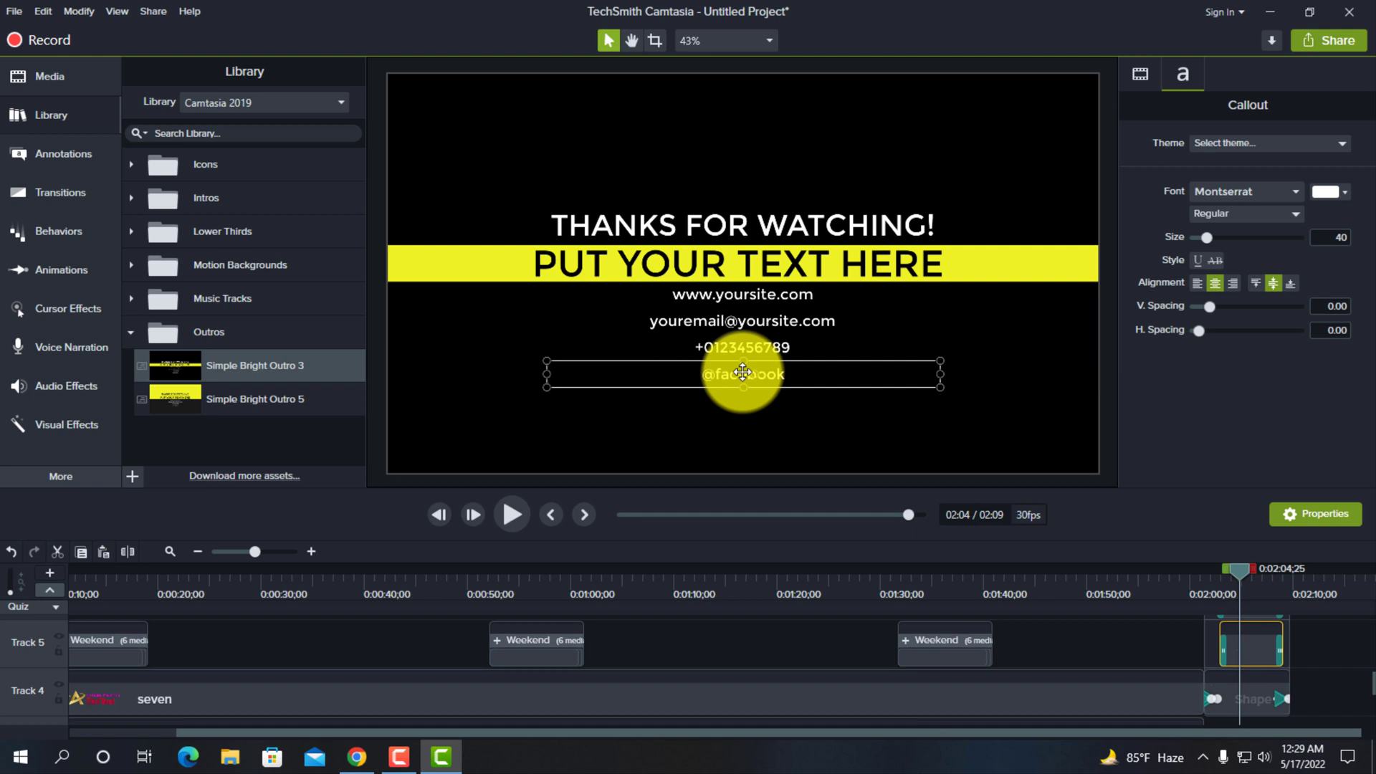
right_click(742, 372)
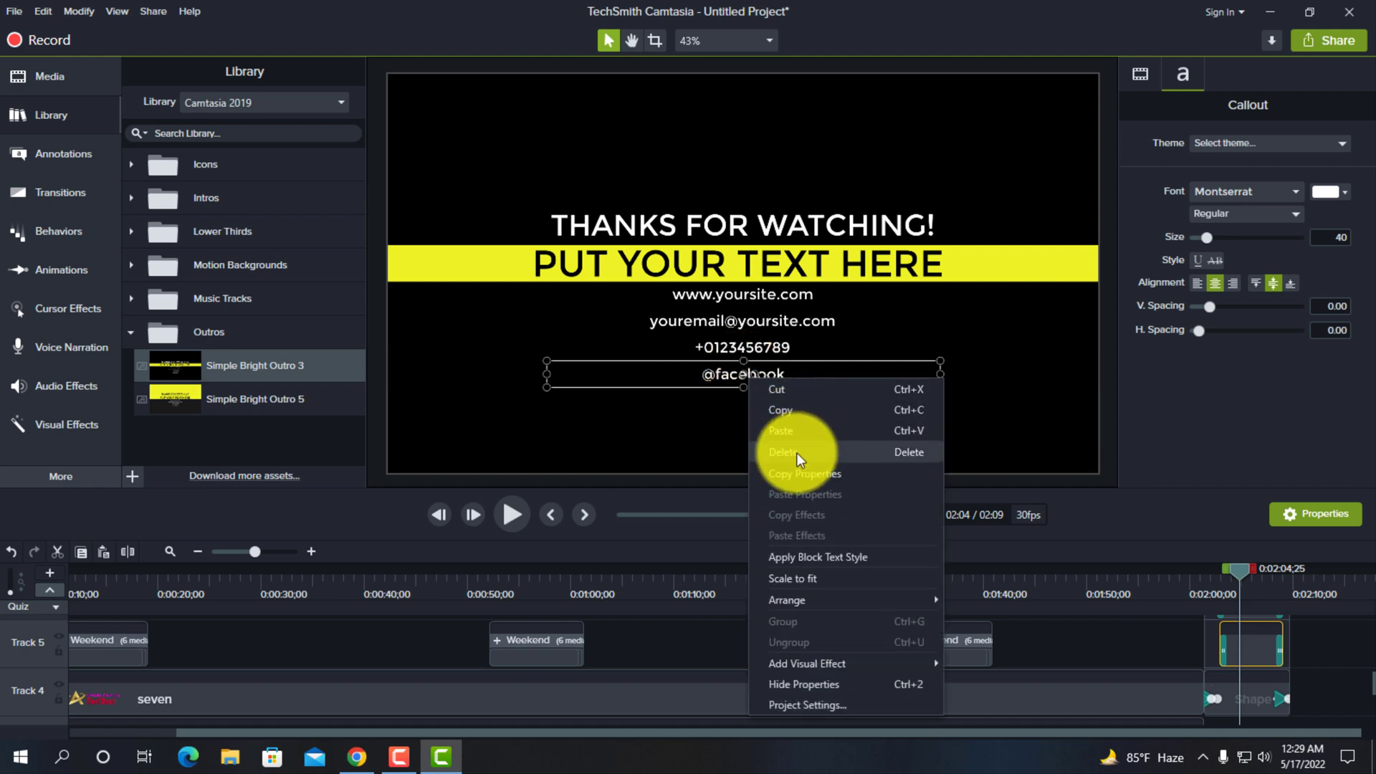
click(796, 453)
double_click(746, 346)
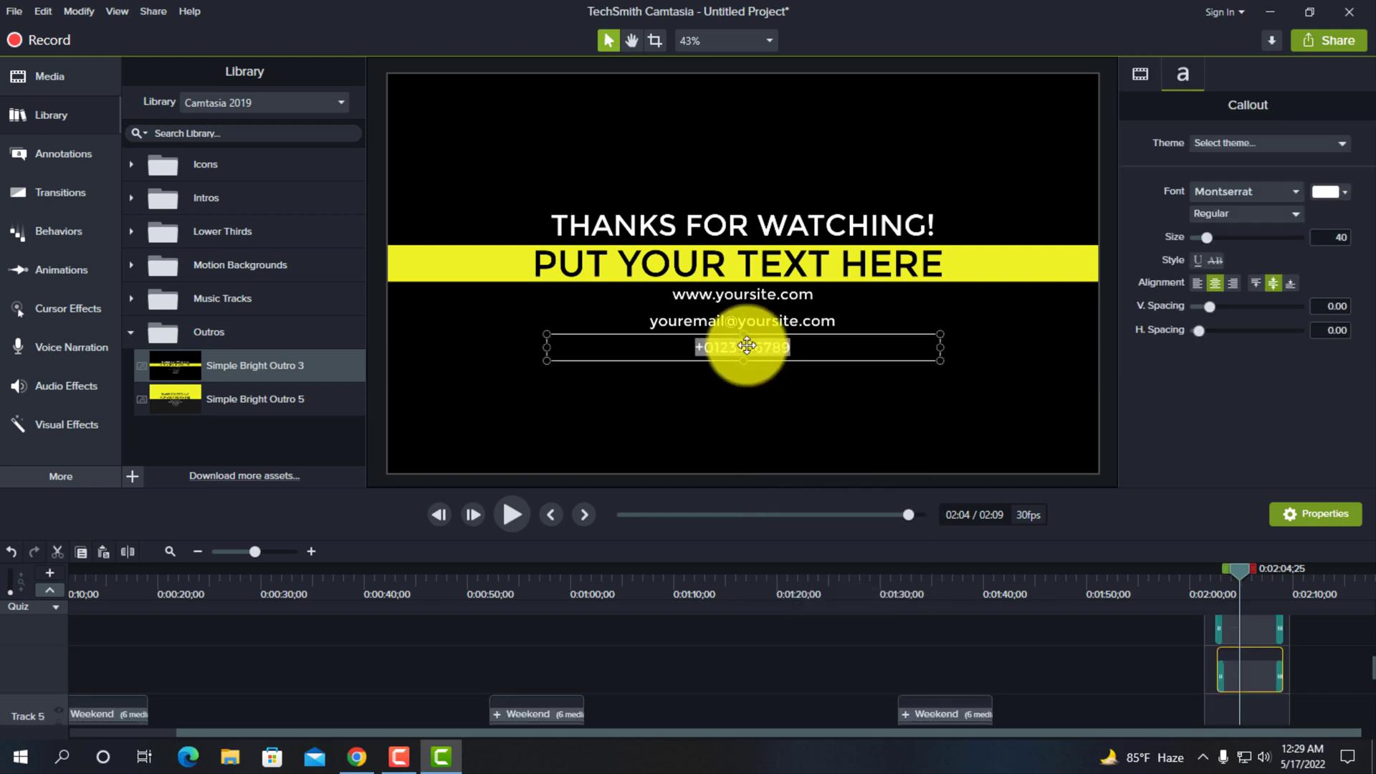
key(Delete)
click(758, 361)
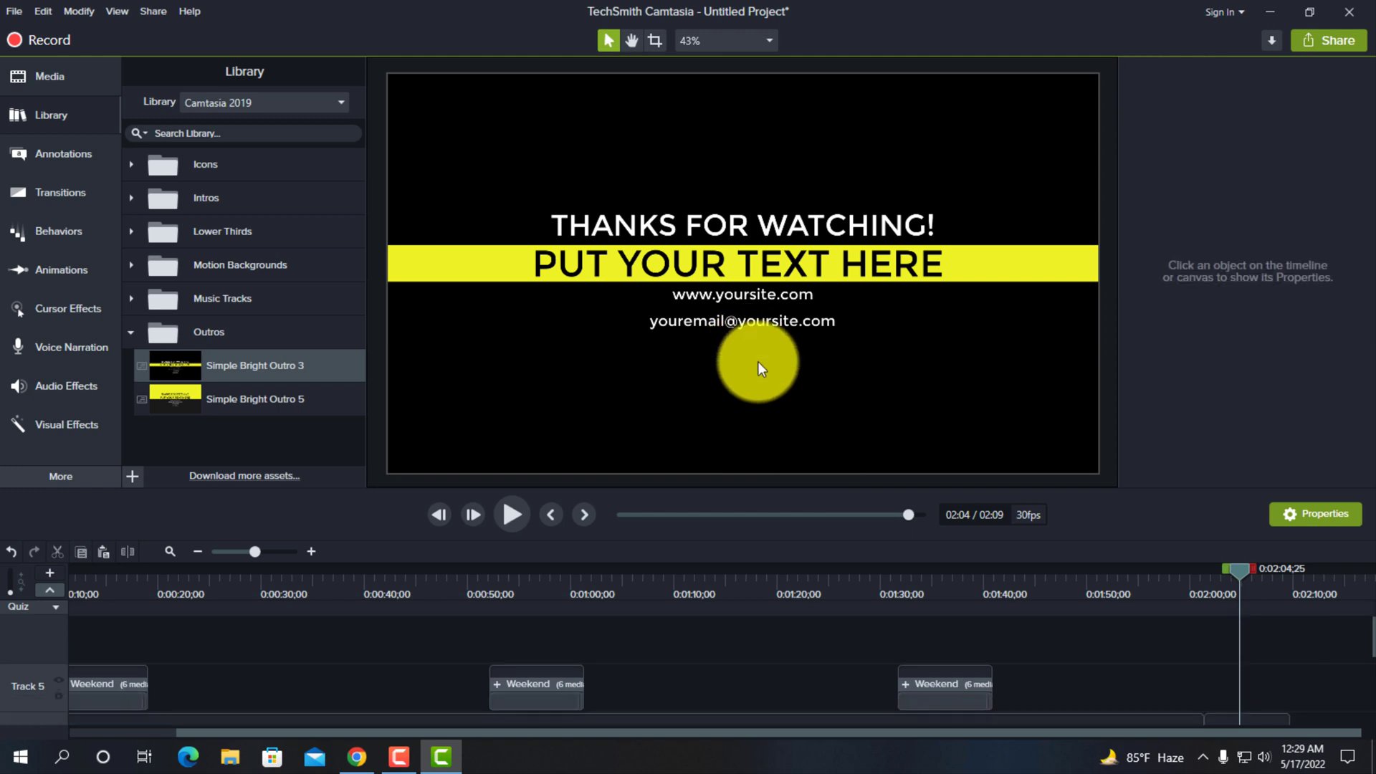
click(740, 324)
key(Delete)
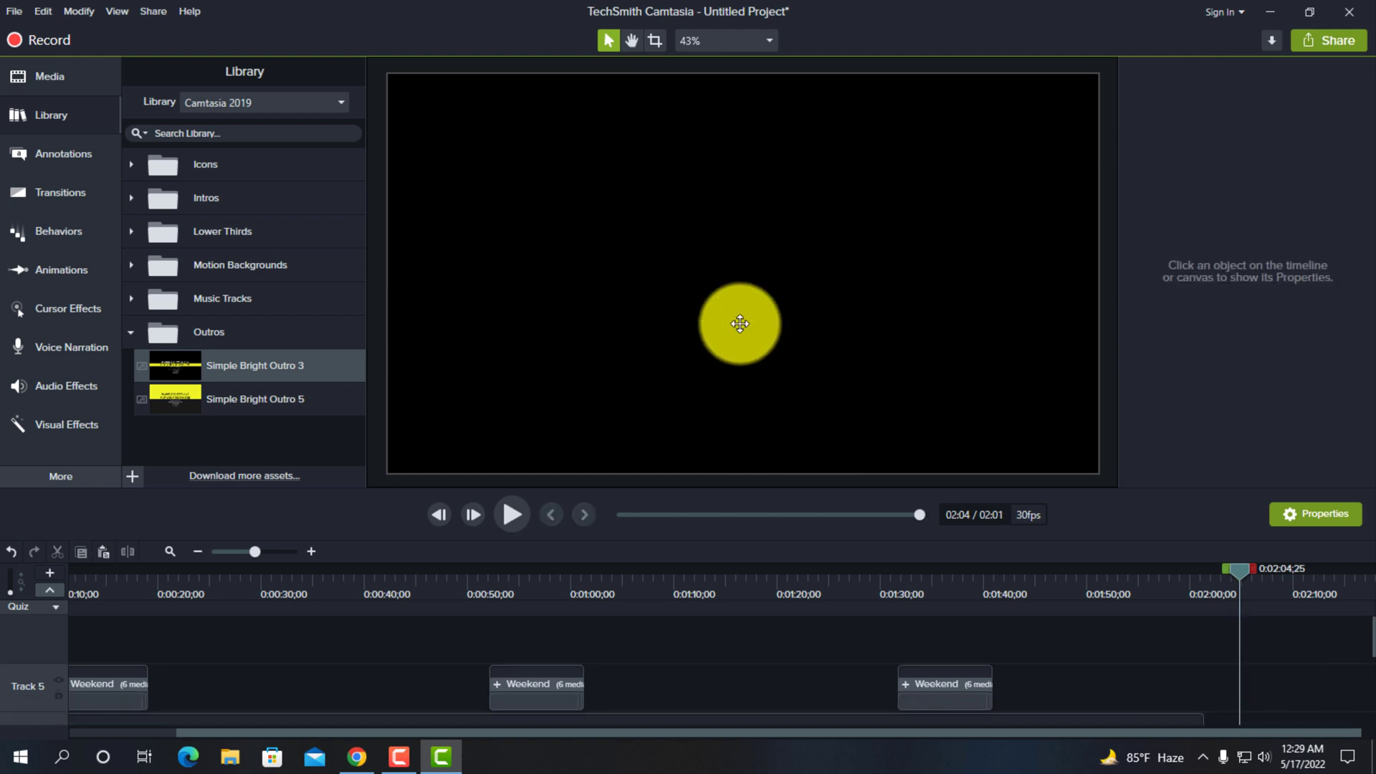
key(ctrl+z)
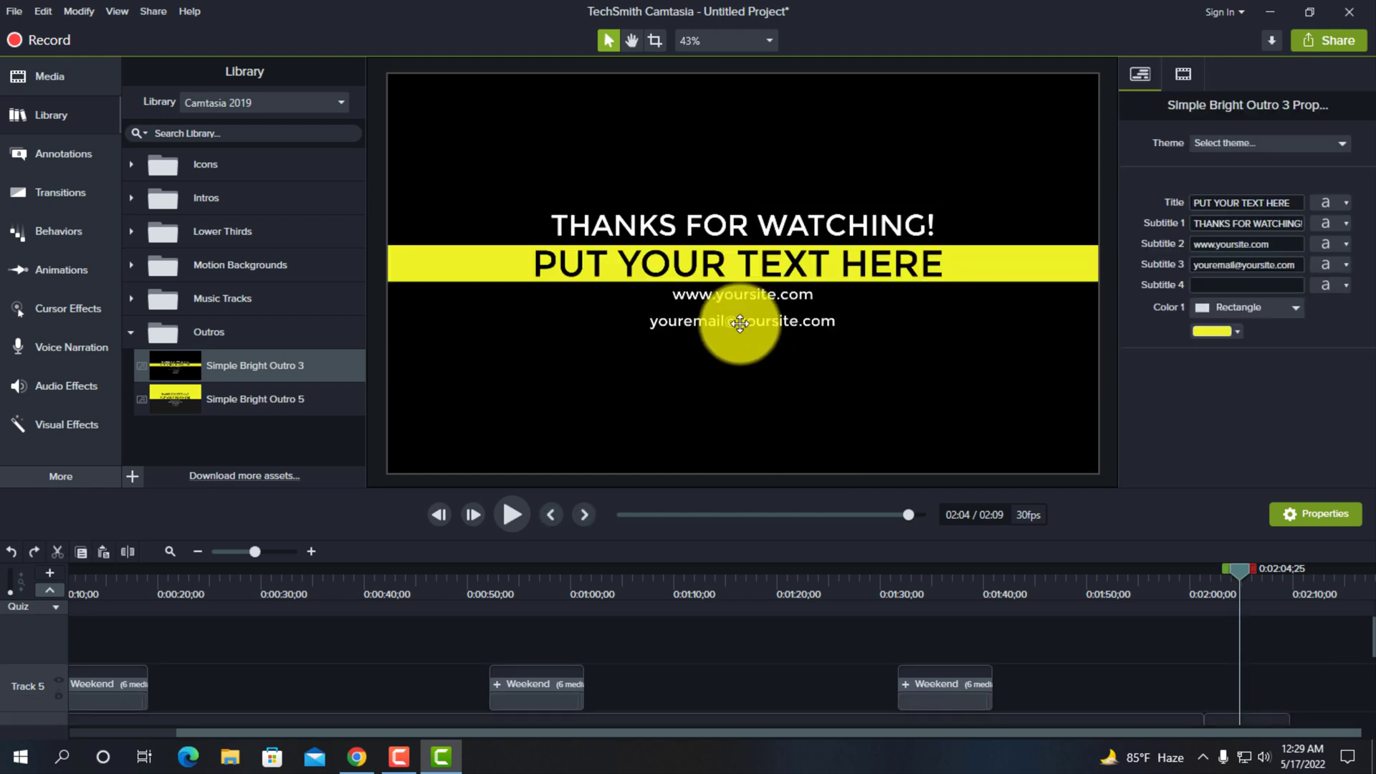
- Delete only the e-mail line from the outro and collapse its group on the timeline
double_click(741, 322)
key(Delete)
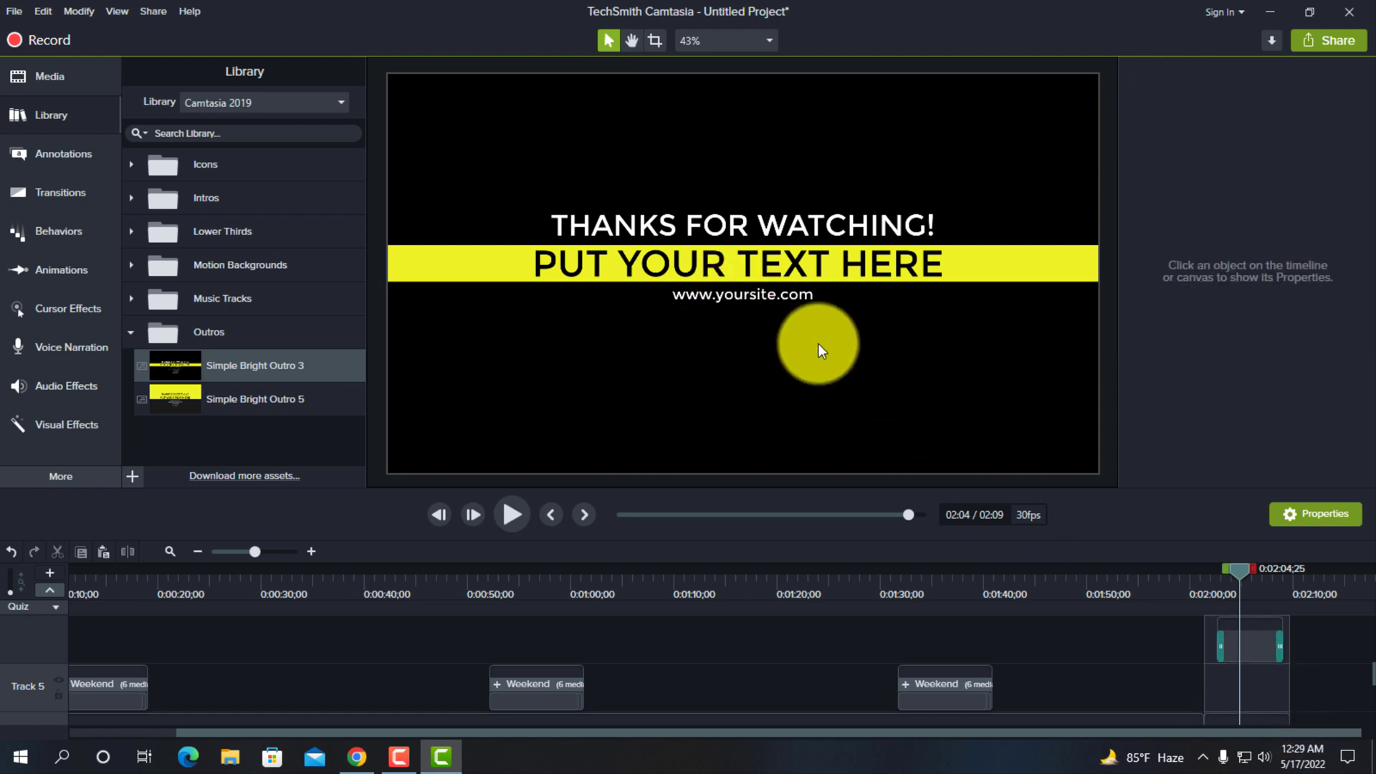
double_click(1247, 665)
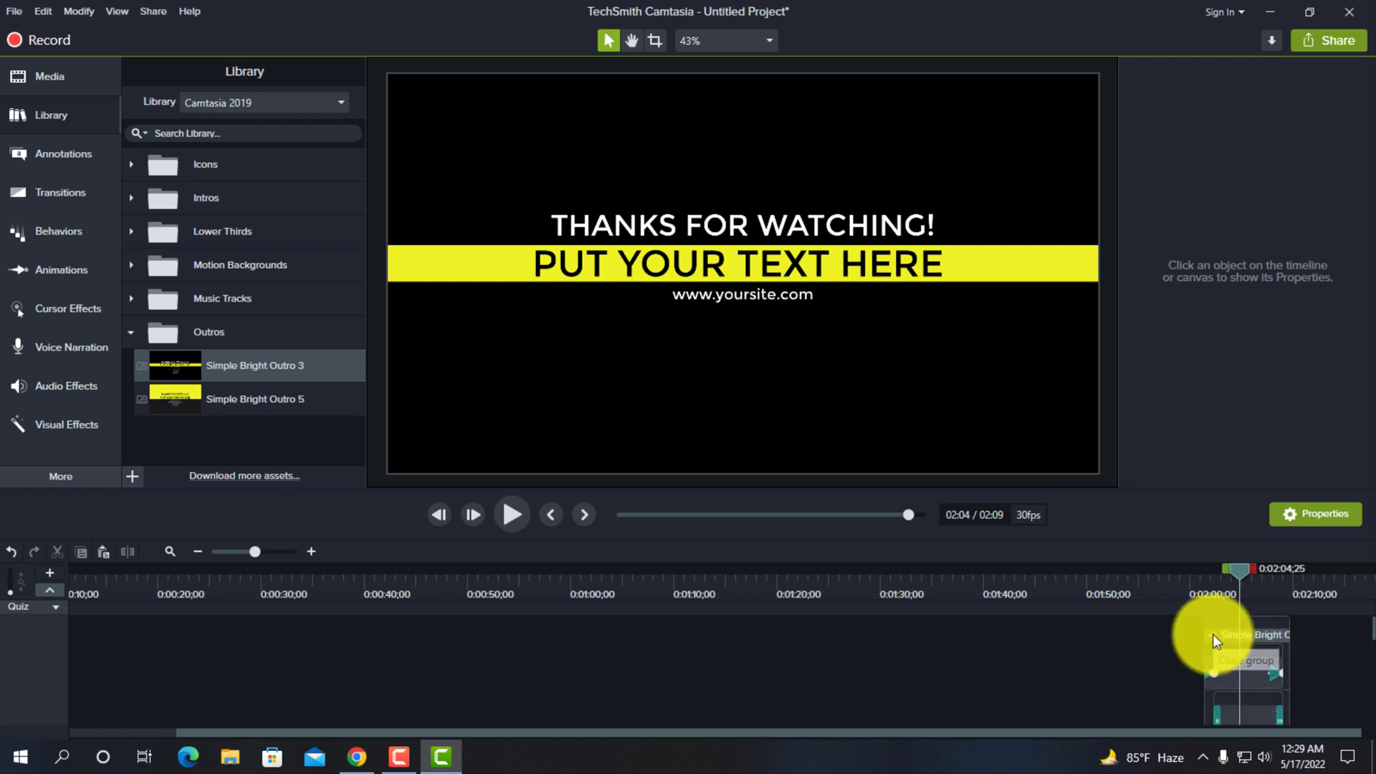
click(1212, 634)
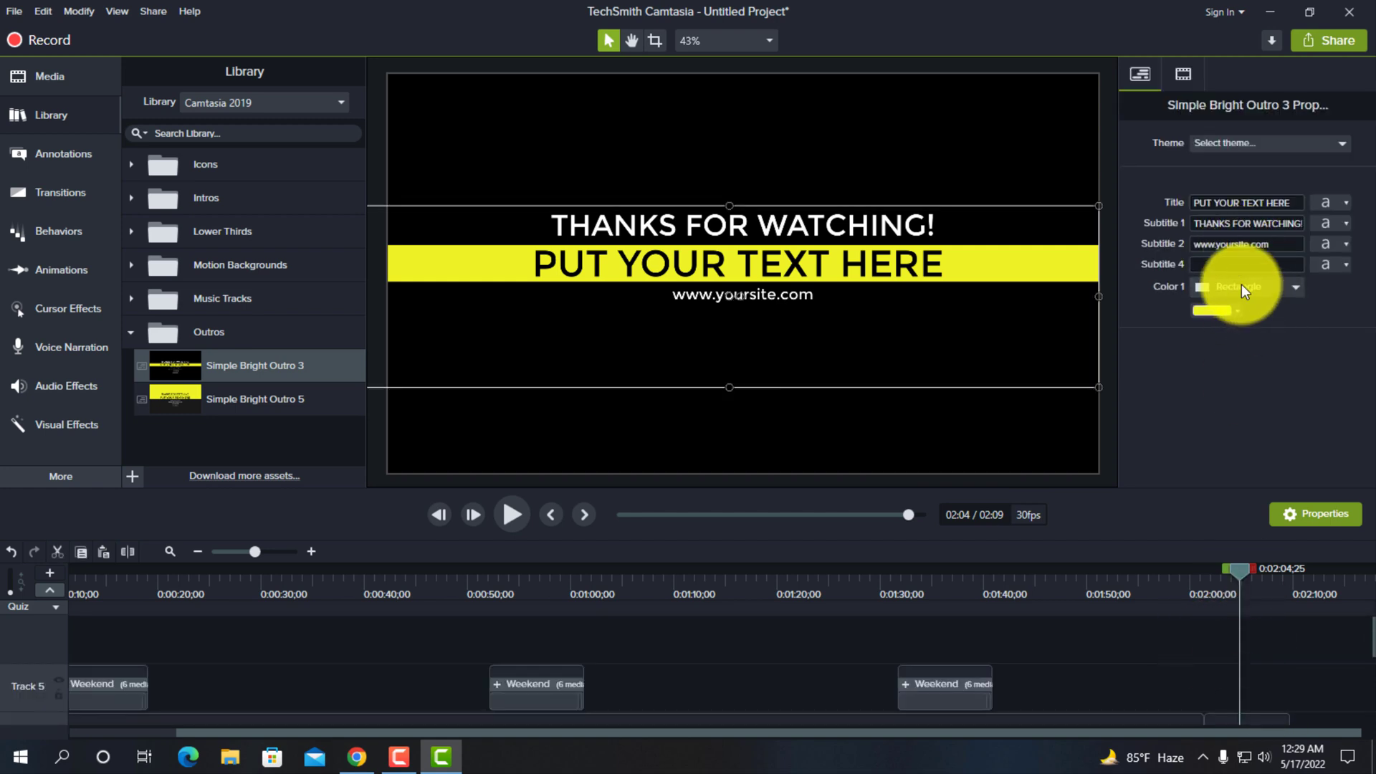
- Replace the outro's Subtitle 2 website placeholder with the creator's e-mail address
triple_click(1247, 244)
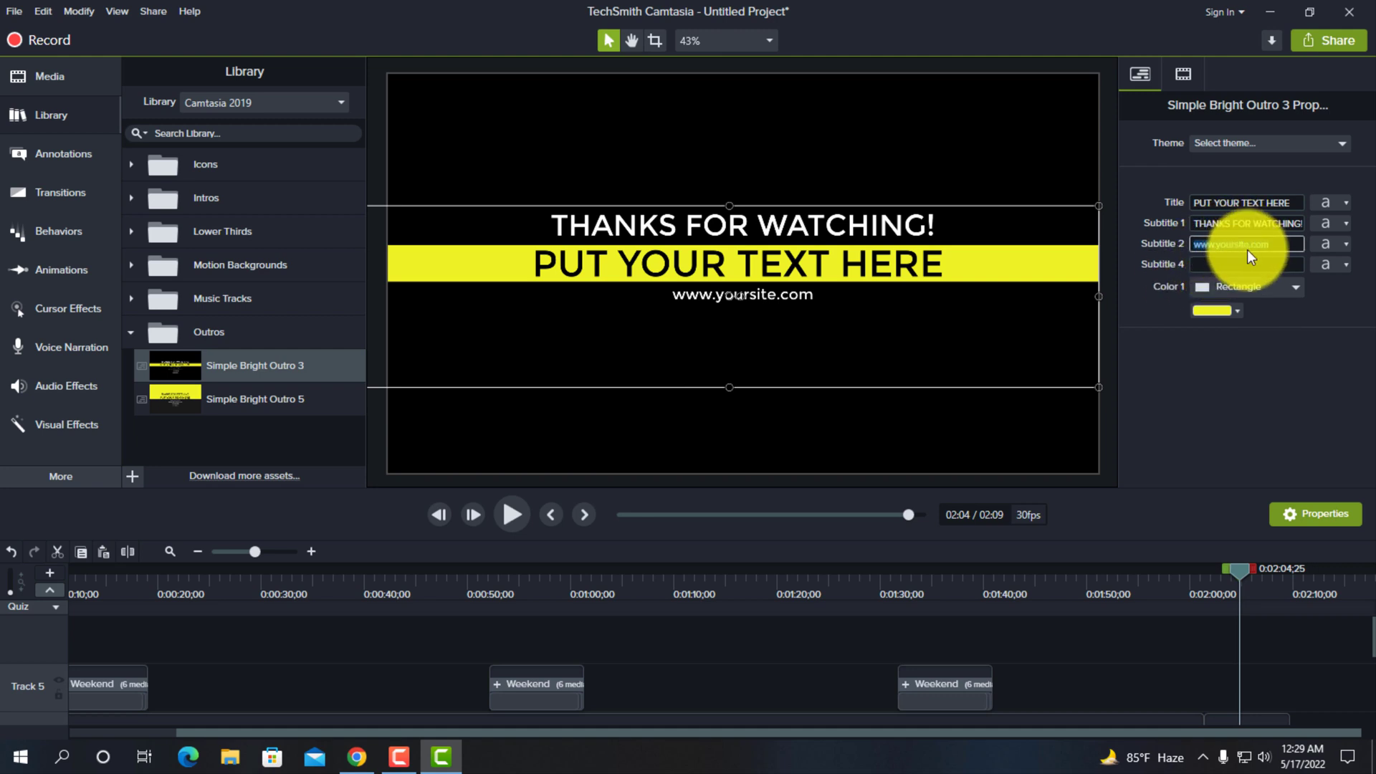
key(BackSpace)
click(1310, 457)
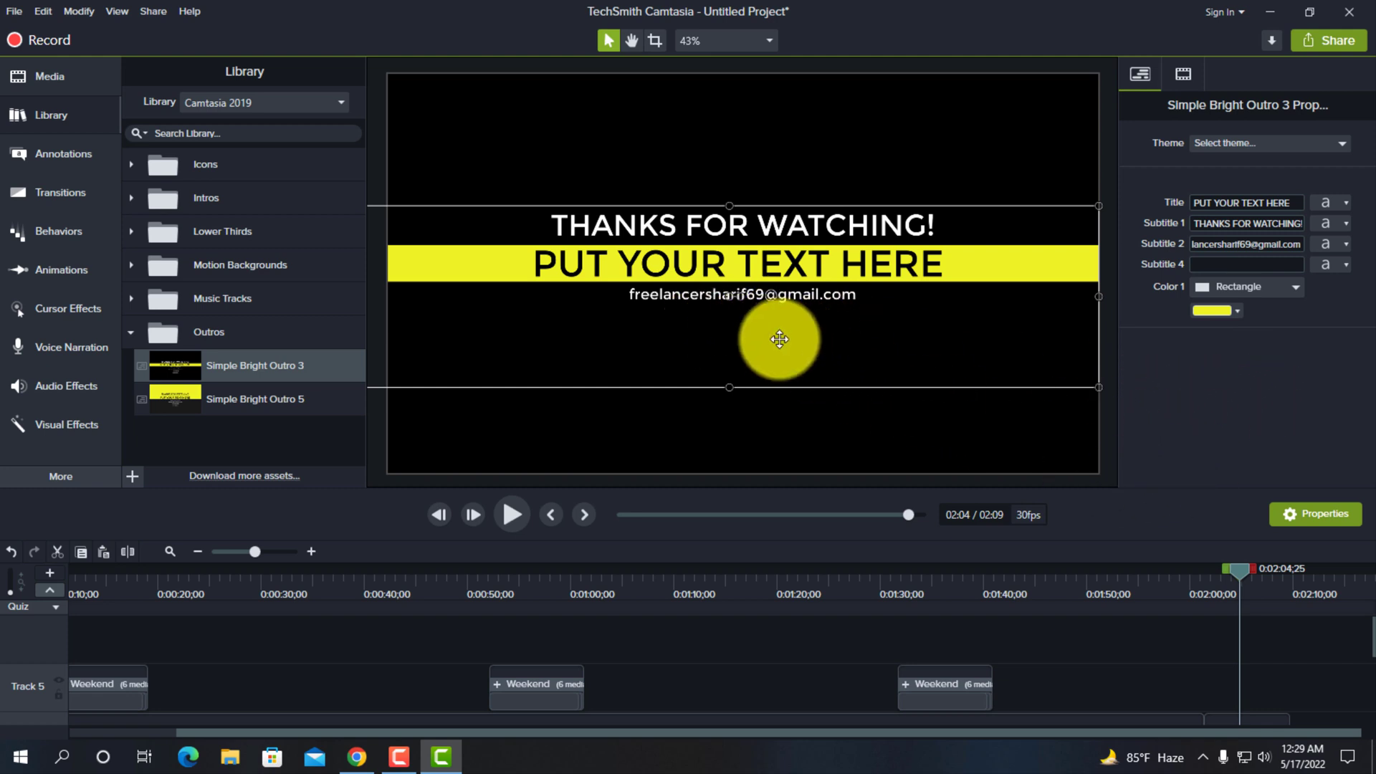
- Lower the outro on the canvas, move its clip onto Track 5 above the end of the seven clip, and preview it at 0:01:56;05
drag(779, 339, 763, 421)
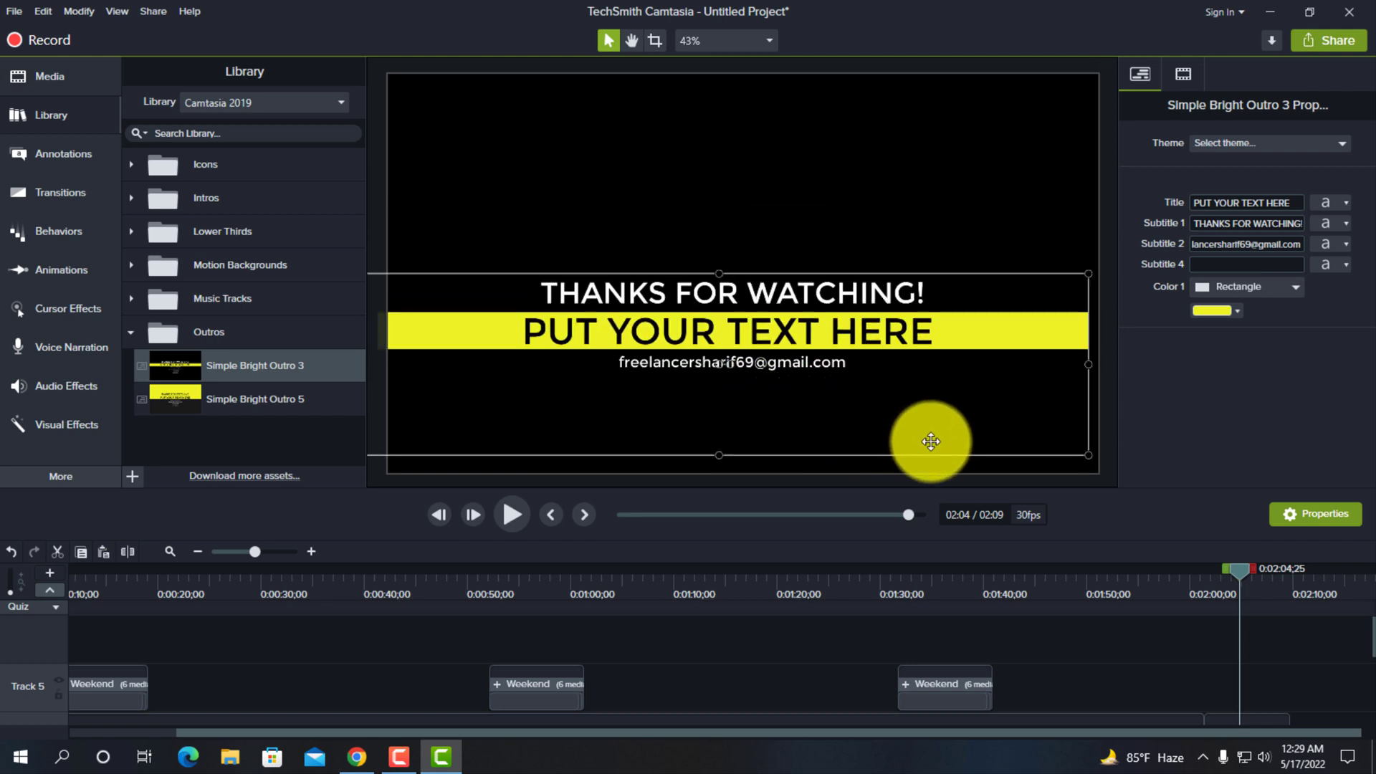
scroll(1289, 651, down, 2)
scroll(1273, 659, up, 1)
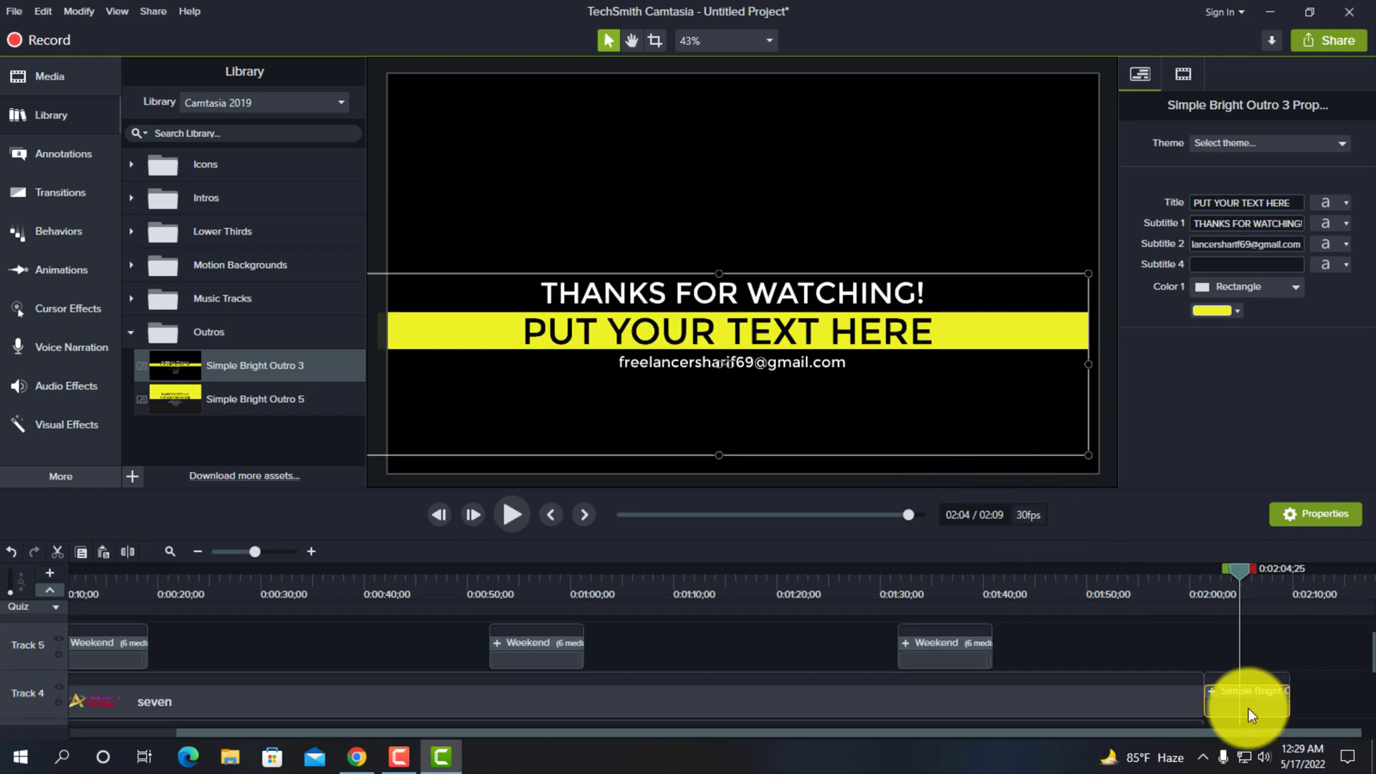
drag(1249, 708, 1150, 651)
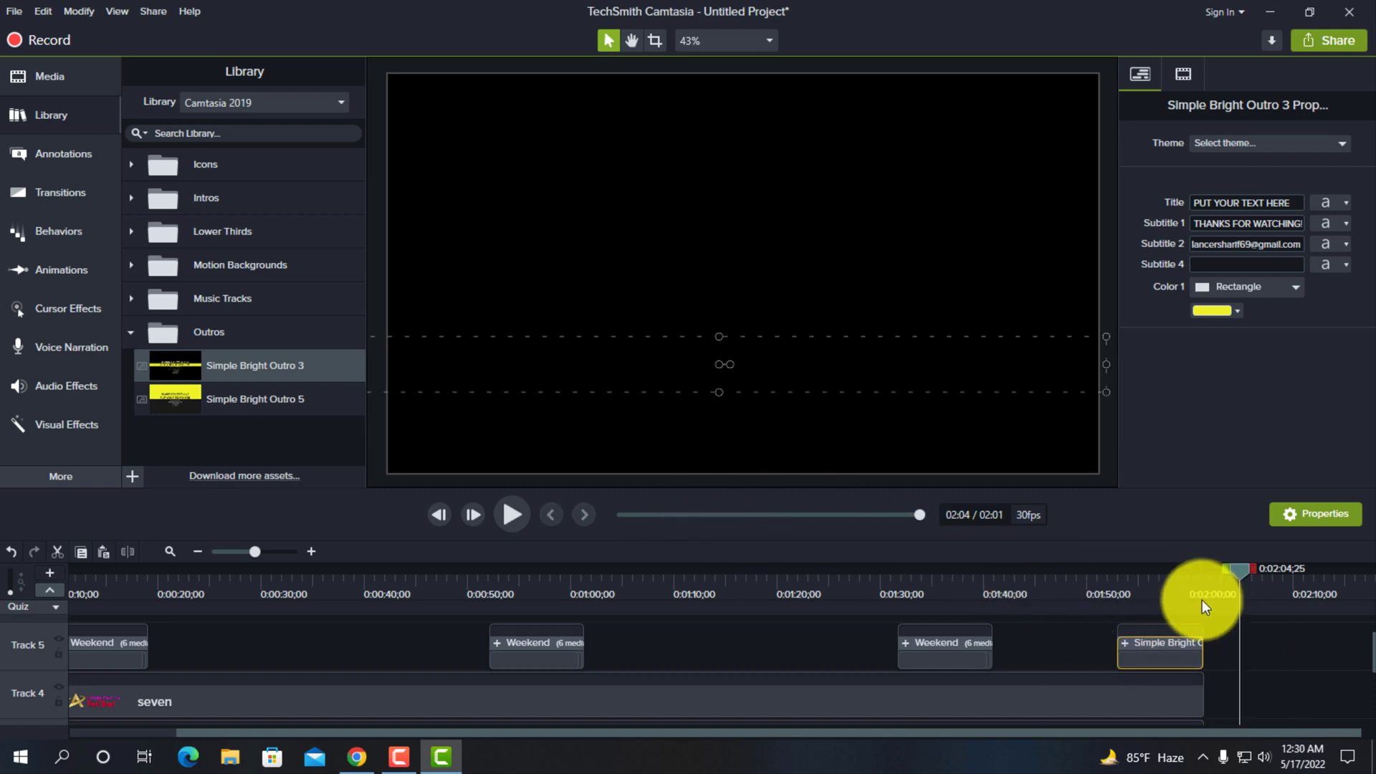
drag(1201, 600, 1150, 574)
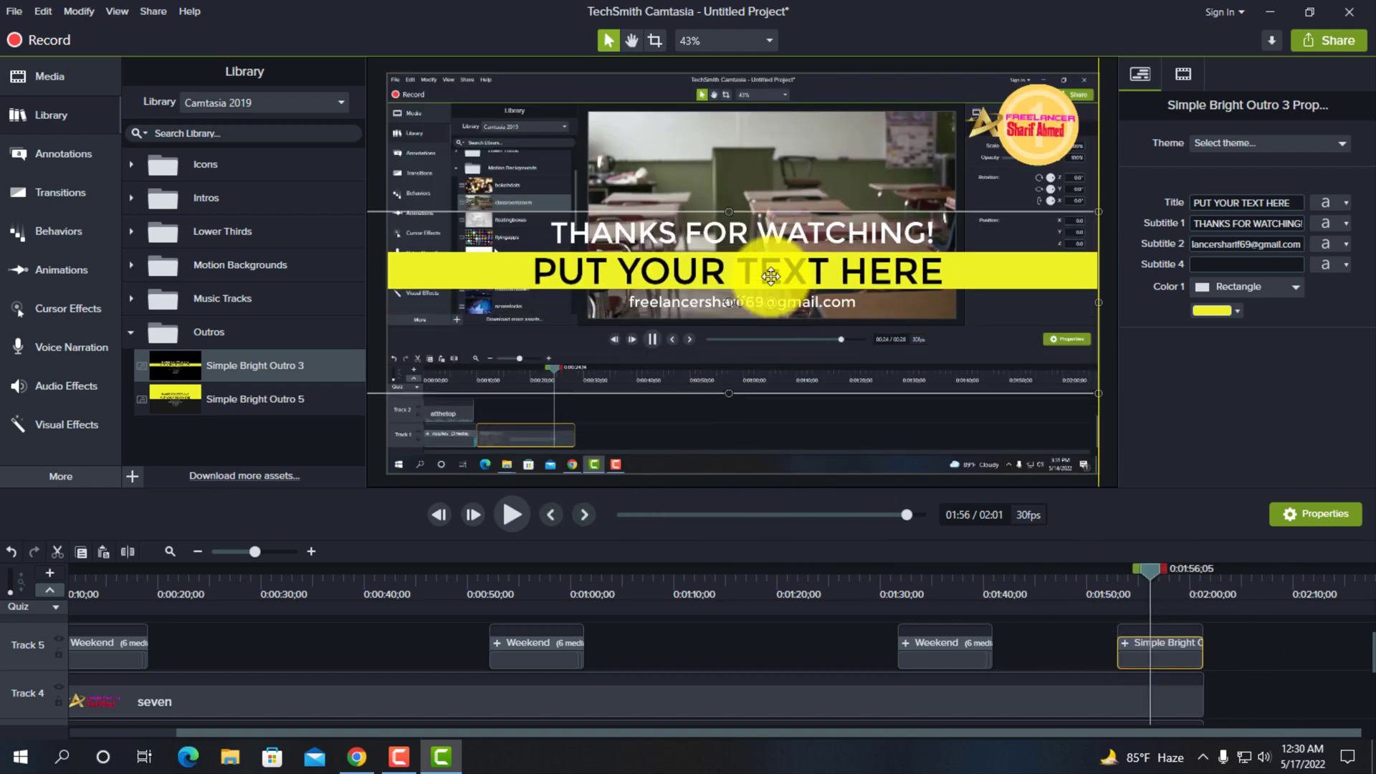
- Raise the outro text slightly above the canvas centre and move its clip to Track 4 directly after the seven clip
drag(770, 275, 751, 246)
click(1146, 649)
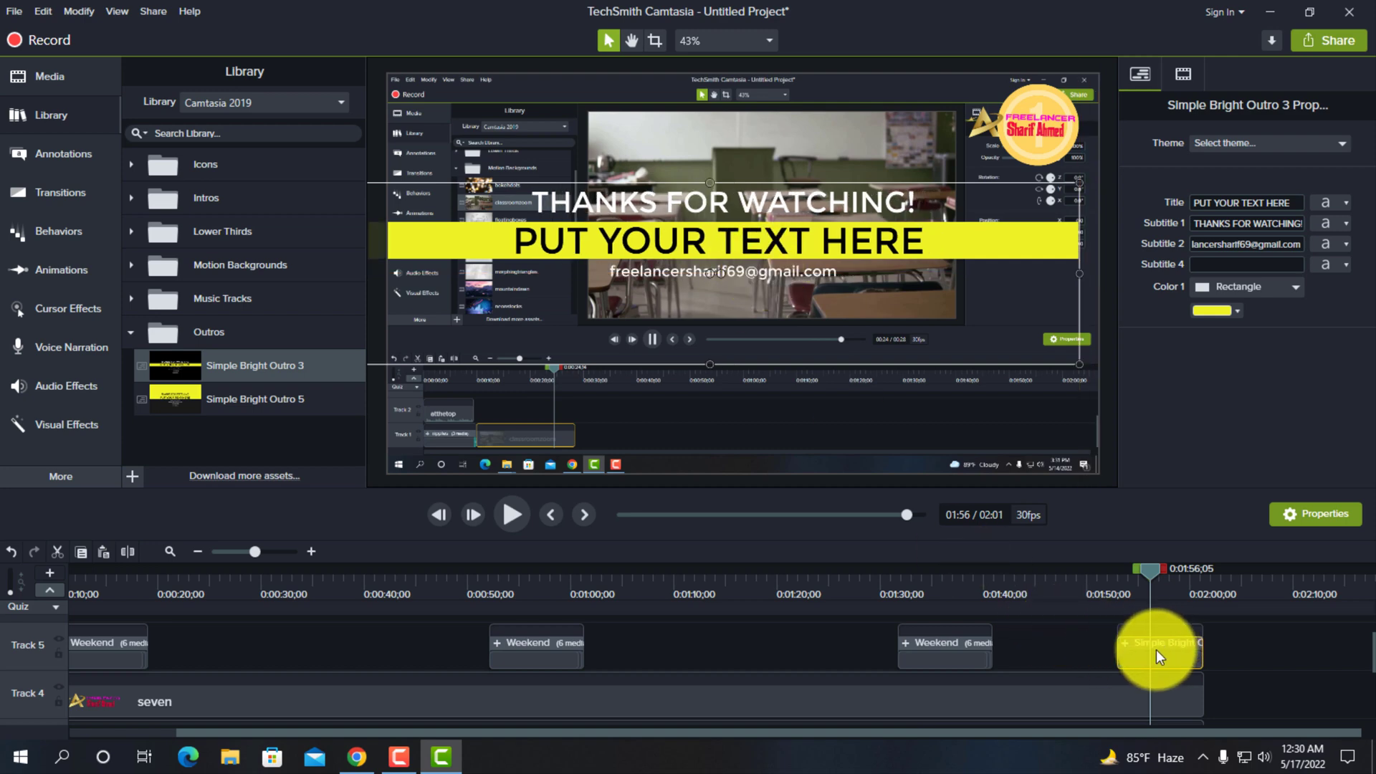
drag(1155, 649, 1230, 689)
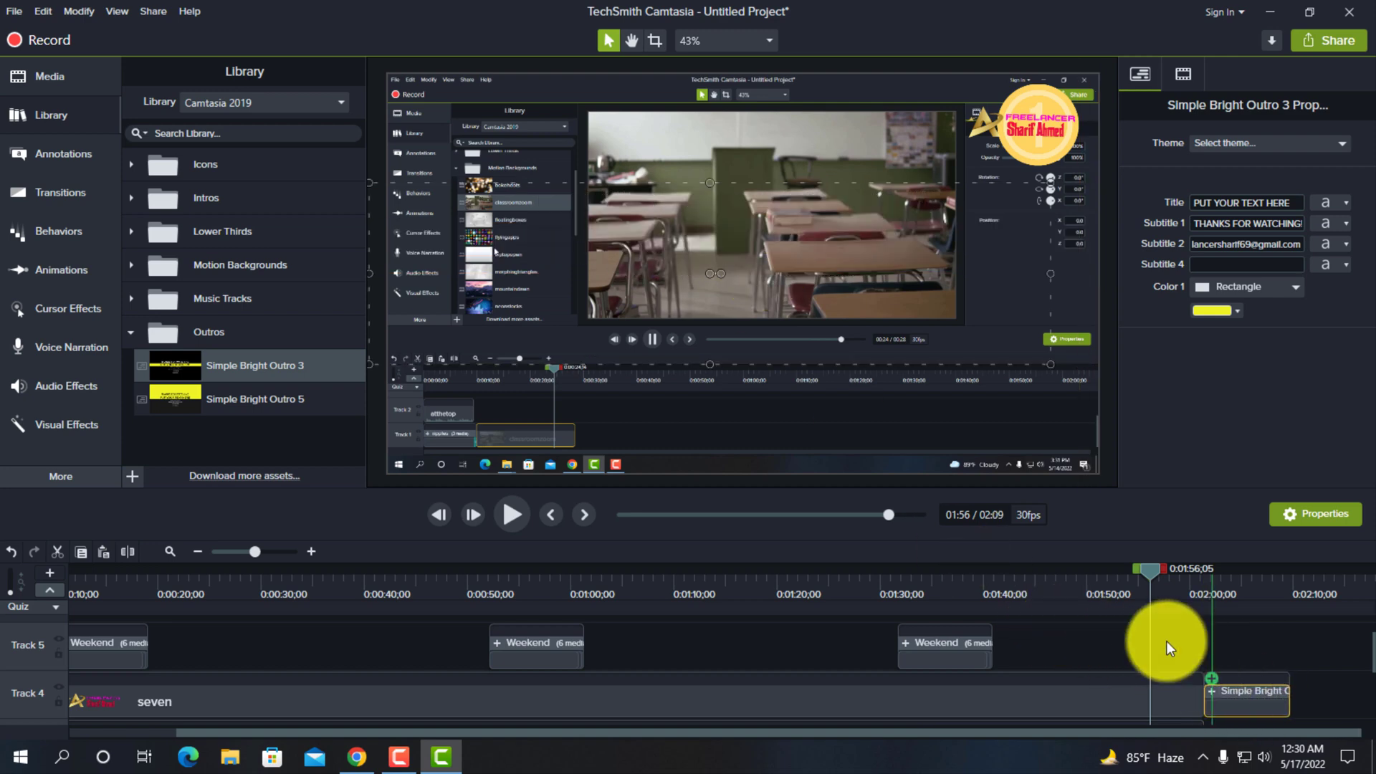
click(1205, 589)
click(1254, 586)
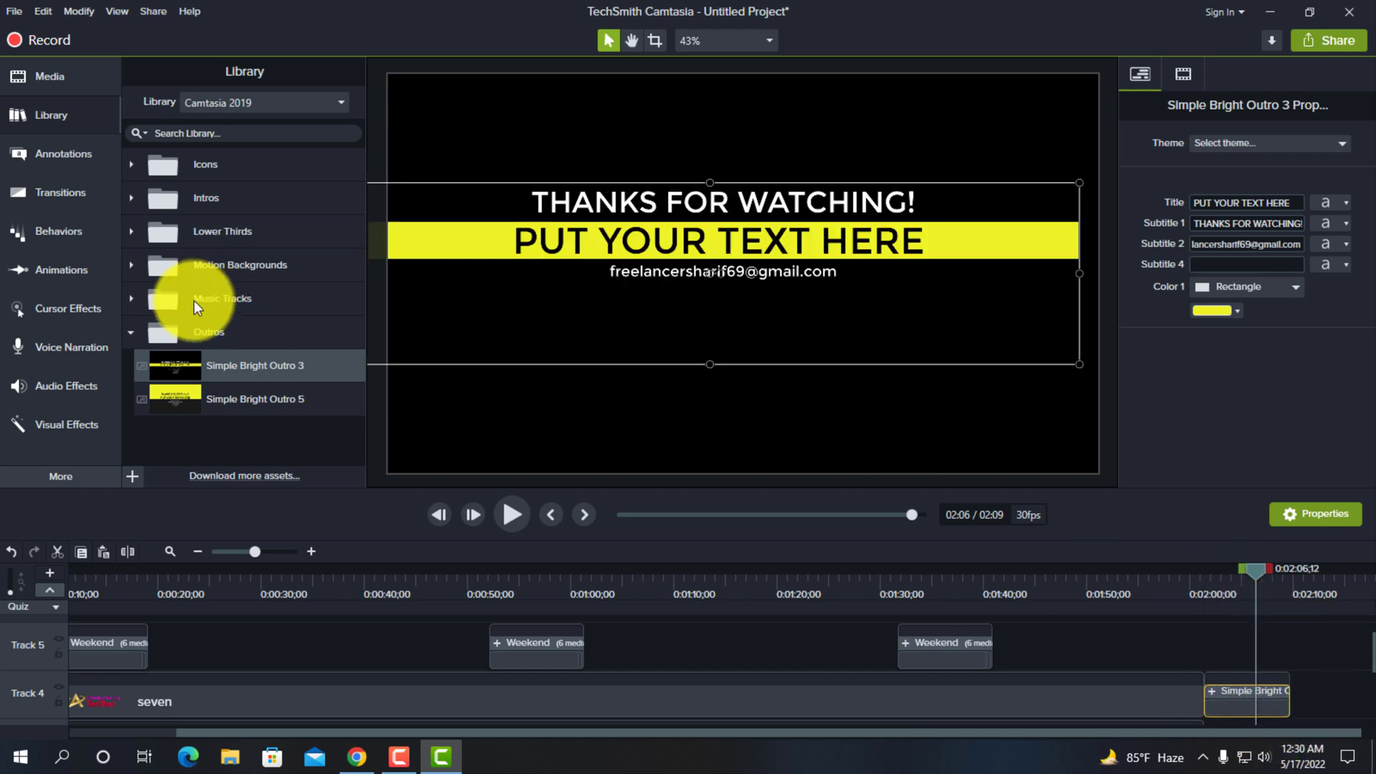
- Collapse the Outros folder and look through the Media Bin and the library folders
click(132, 335)
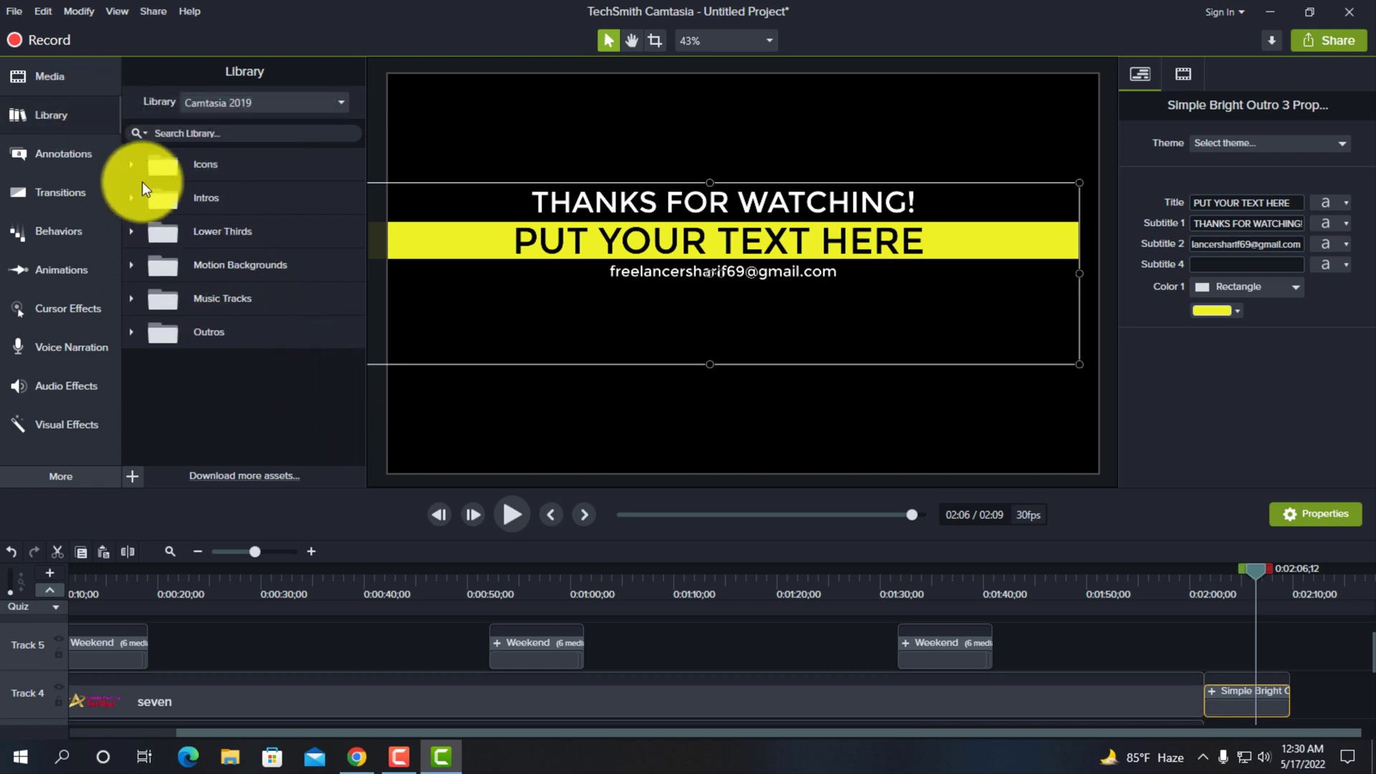
click(48, 76)
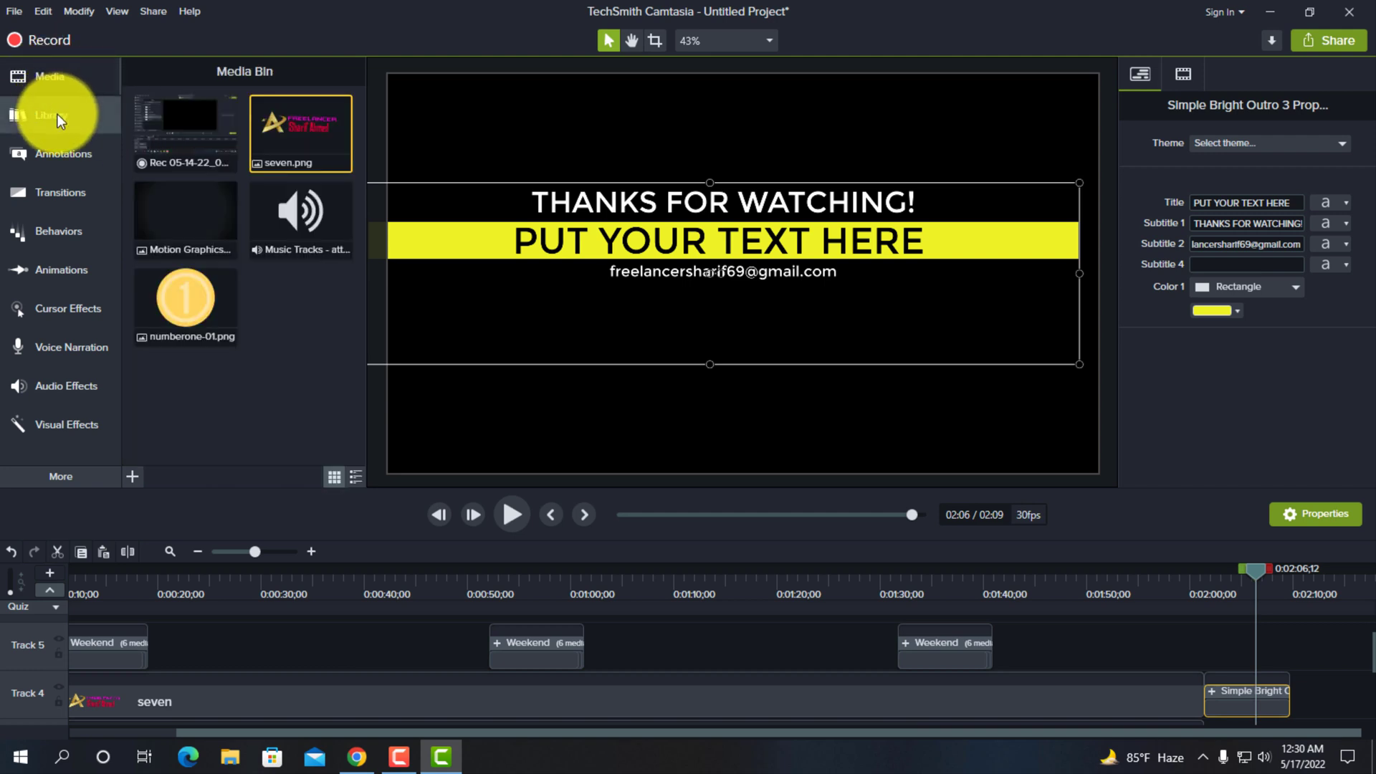
click(58, 113)
click(49, 75)
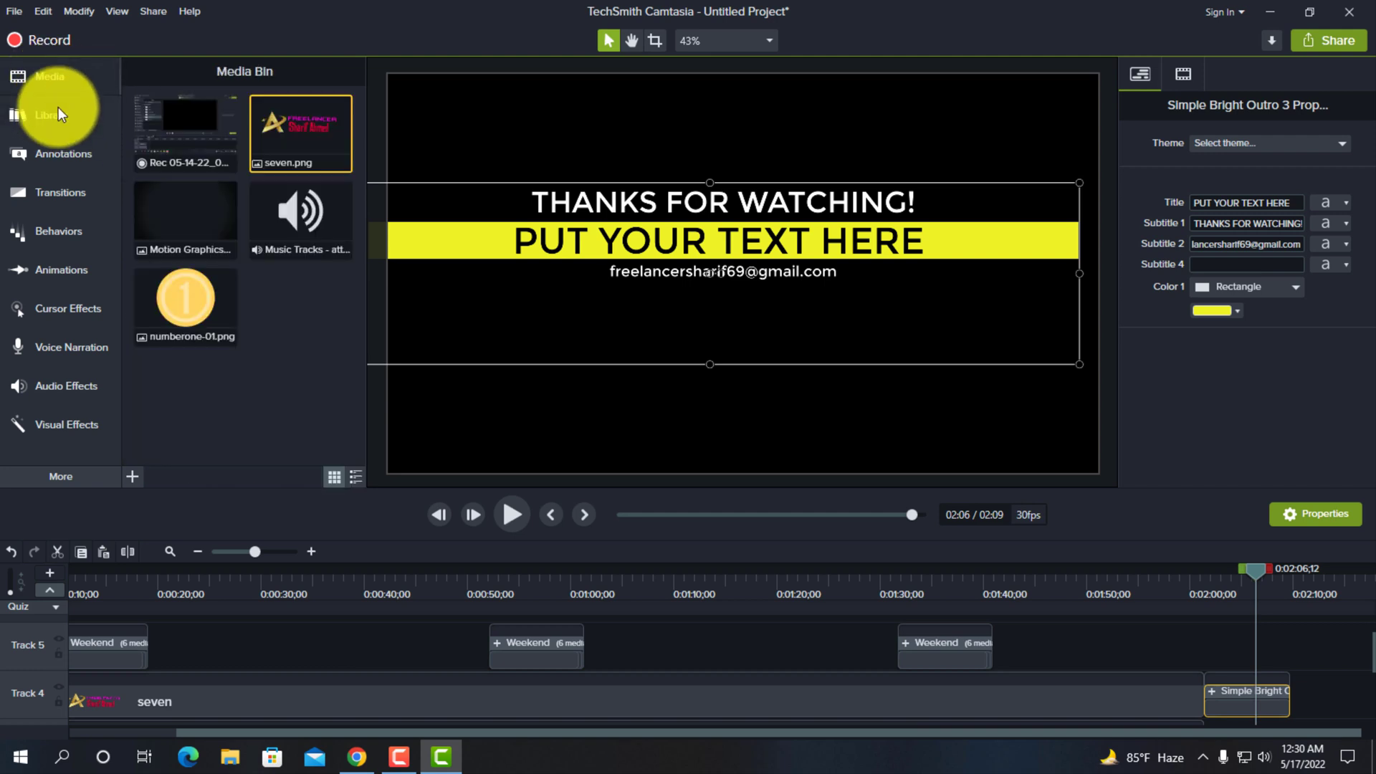
click(54, 109)
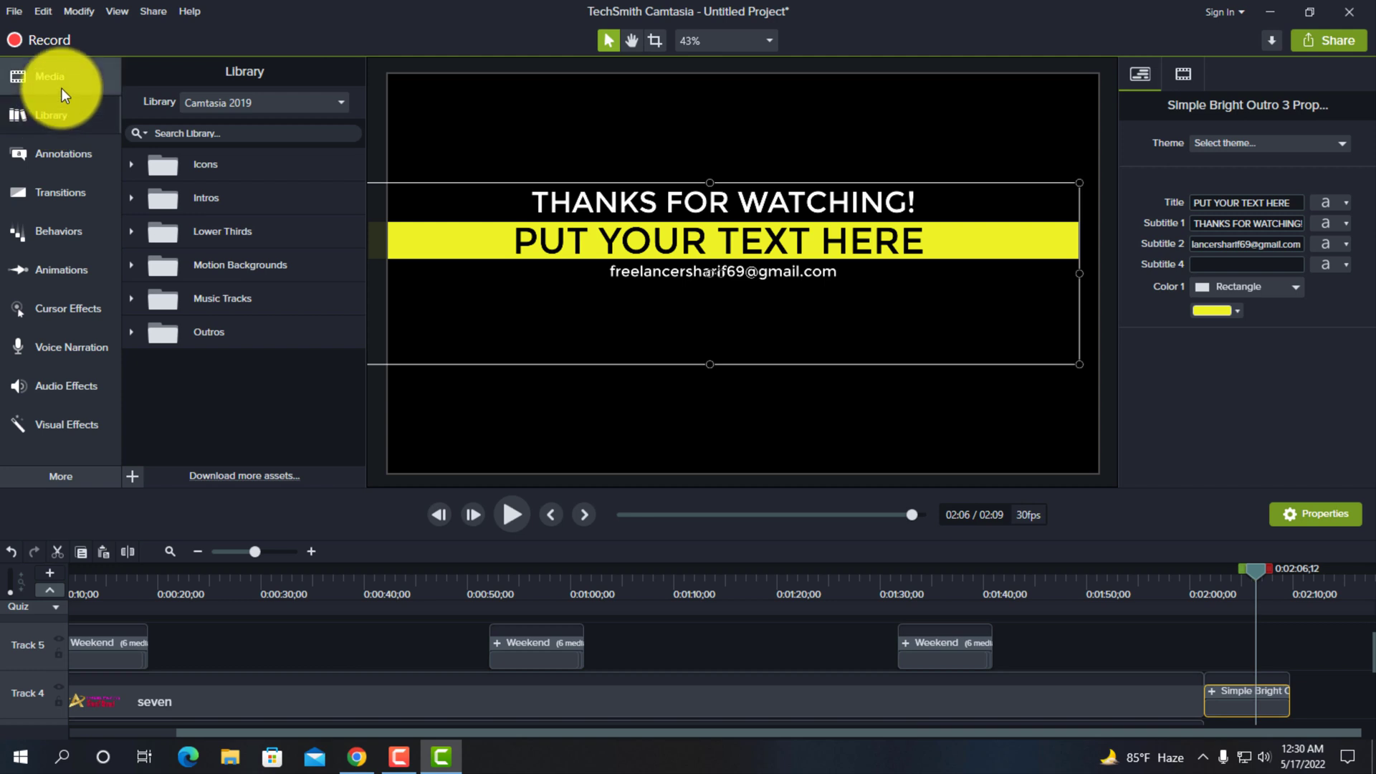